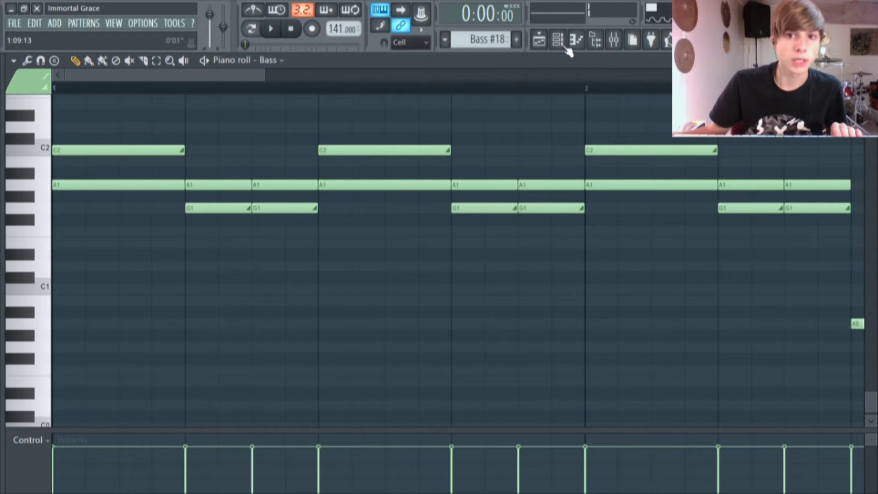
- Solo the Bass playlist track with the two automation tracks directly beneath it, and play back the intro section
click(539, 40)
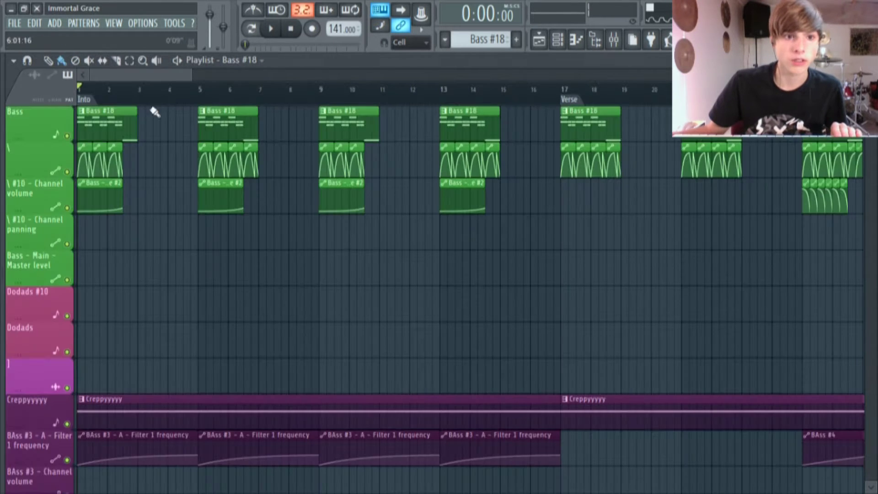
right_click(67, 136)
click(67, 172)
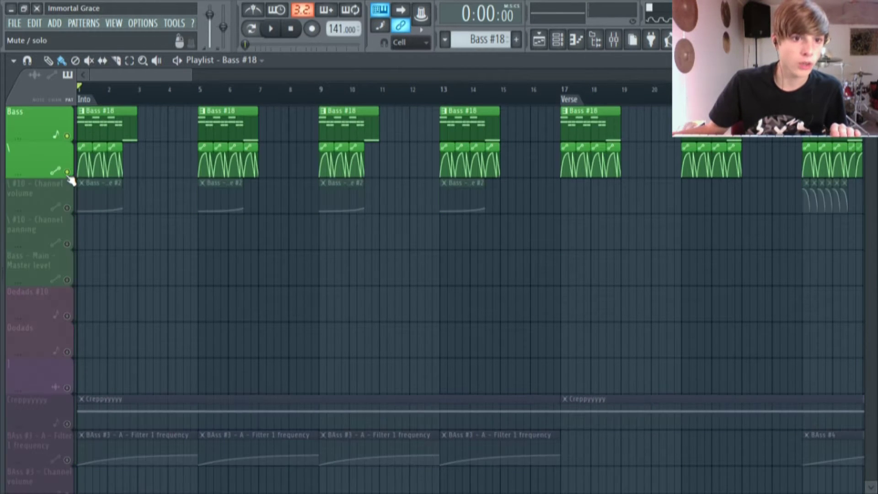
click(67, 208)
click(272, 30)
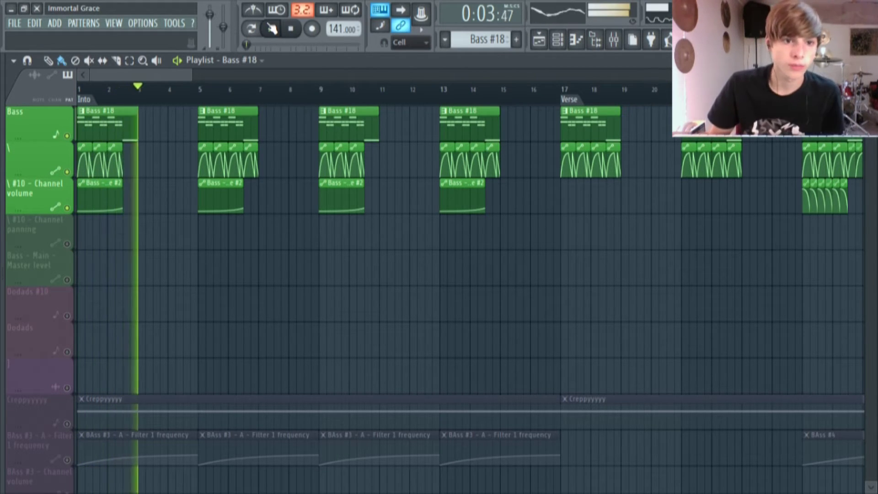
click(272, 29)
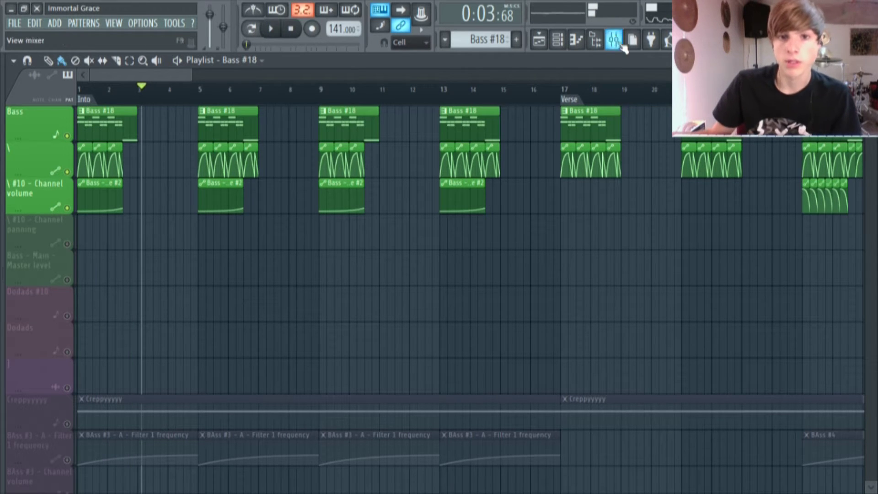
- Open the green Bass channel's Sytrus synthesizer from the channel rack
click(557, 39)
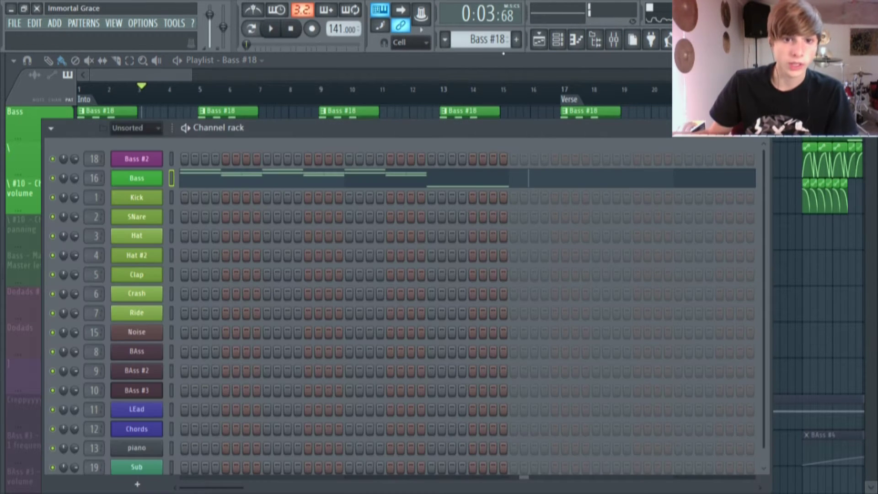
click(137, 178)
drag(328, 77, 317, 88)
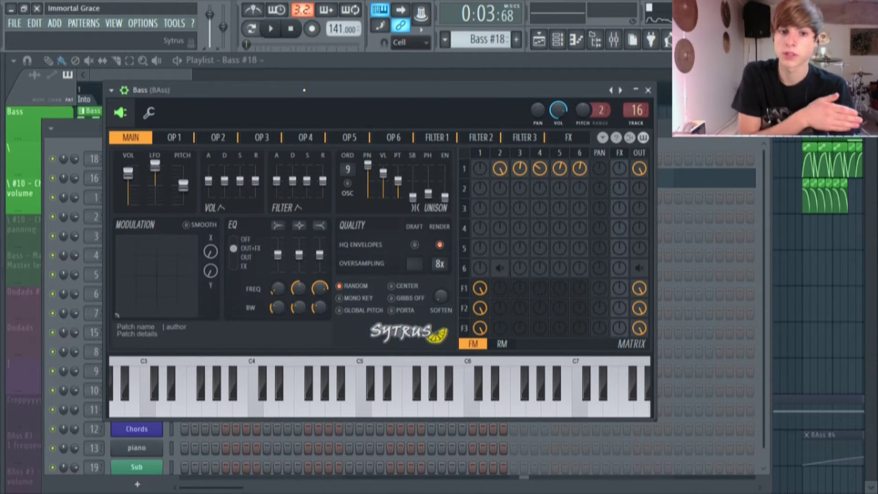
mouse_move(344, 83)
mouse_down()
mouse_move(275, 93)
mouse_move(343, 85)
mouse_up()
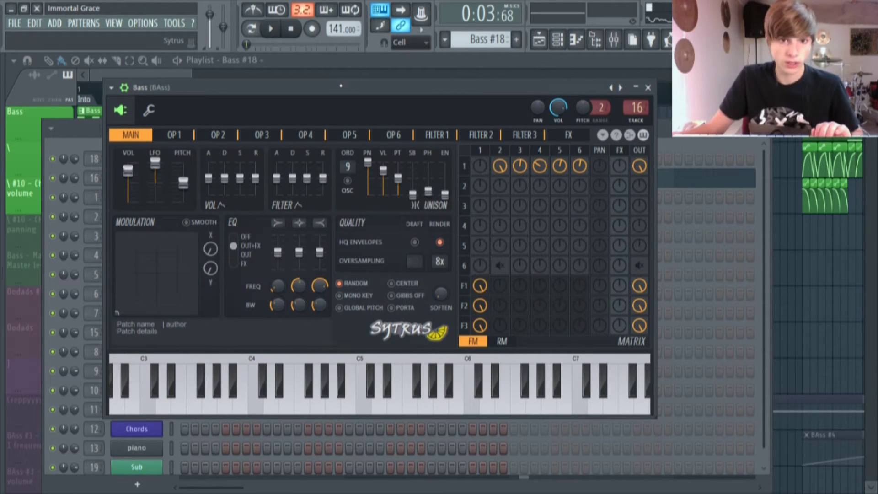
drag(339, 88, 348, 89)
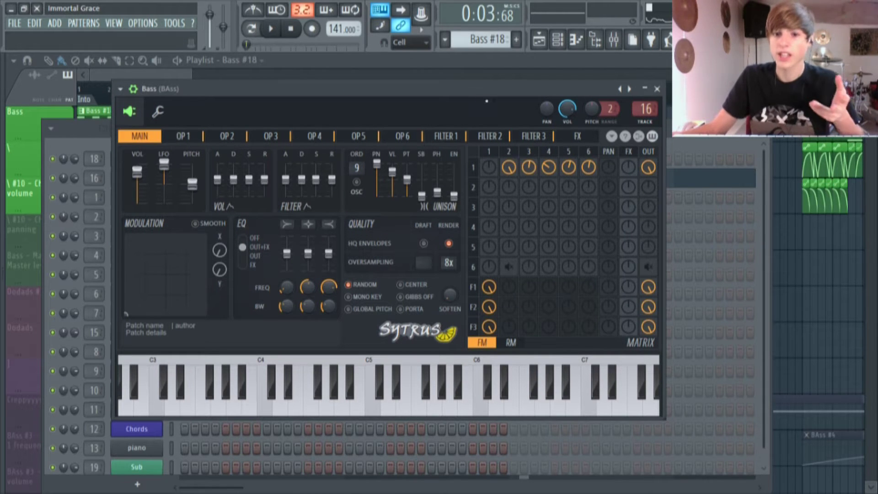
drag(663, 170, 785, 170)
drag(658, 89, 608, 94)
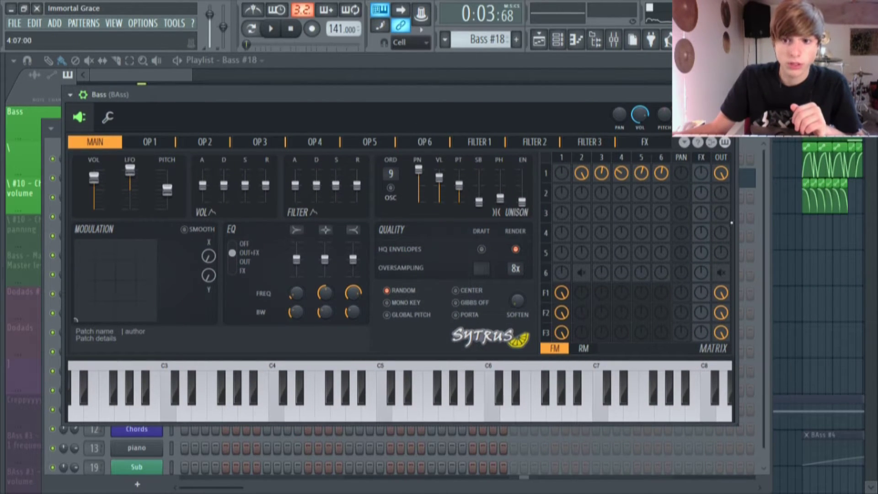
drag(735, 220, 615, 220)
drag(267, 94, 315, 86)
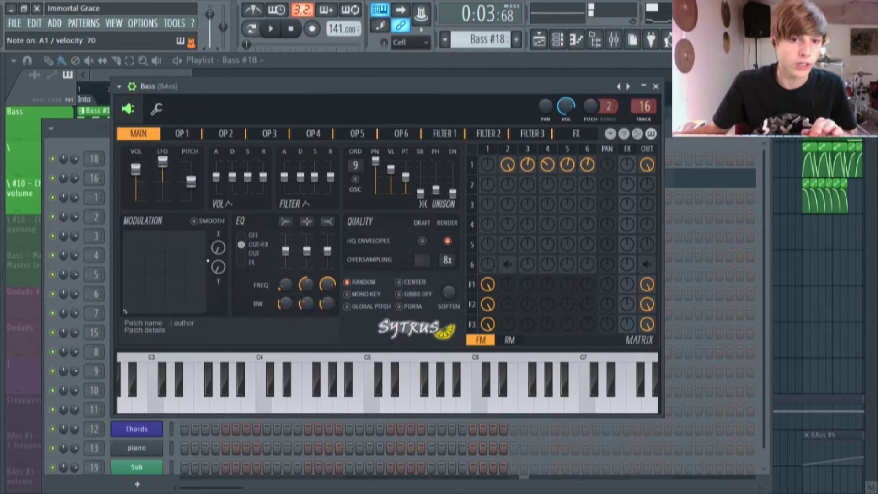
- Audition the bass while sweeping the modulation X knob, and inspect operator 1's Mod X curve for the MOD target
drag(218, 247, 218, 242)
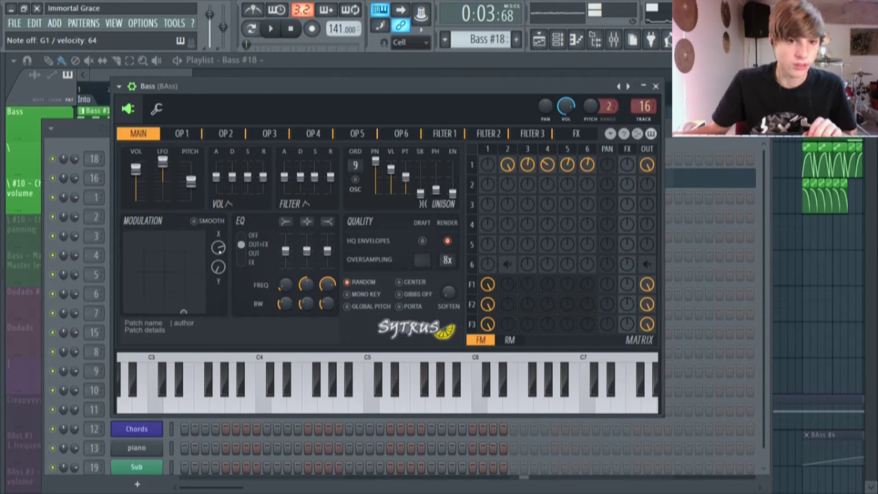
drag(218, 247, 218, 261)
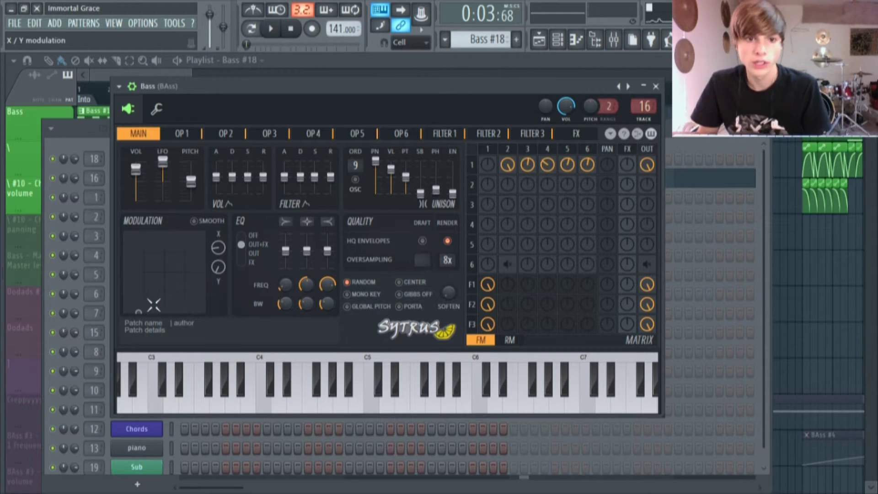
click(178, 137)
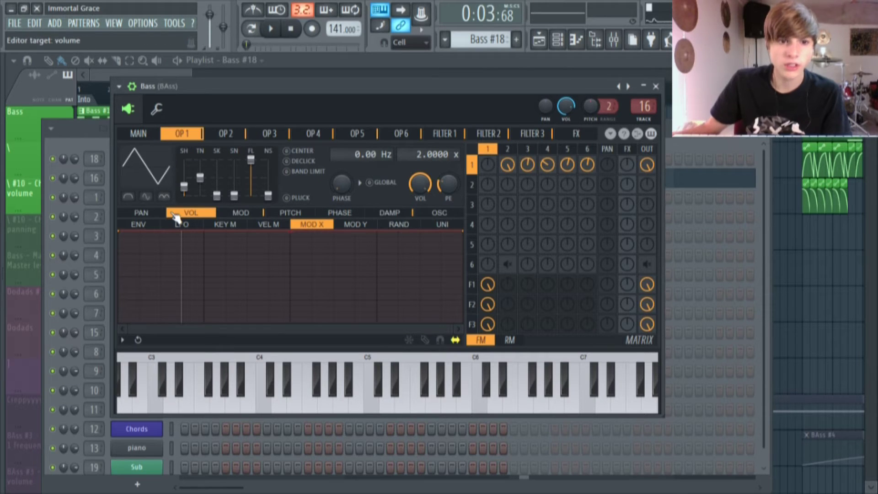
click(251, 213)
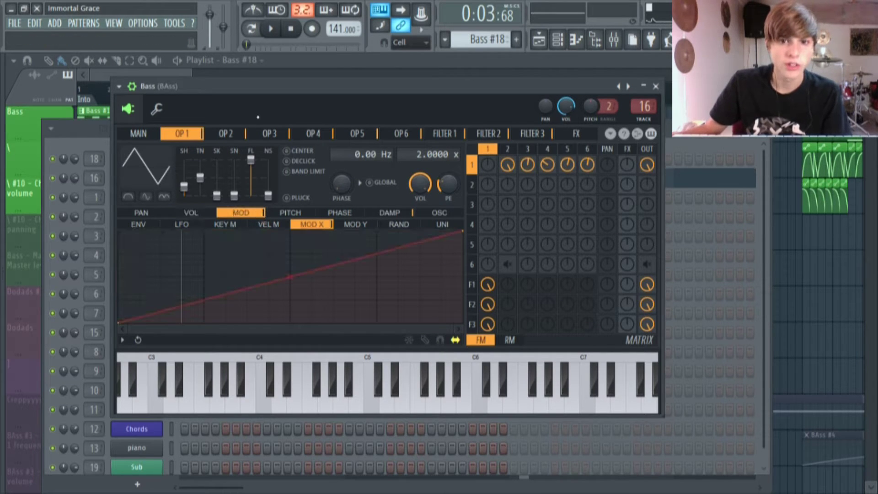
drag(303, 87, 296, 94)
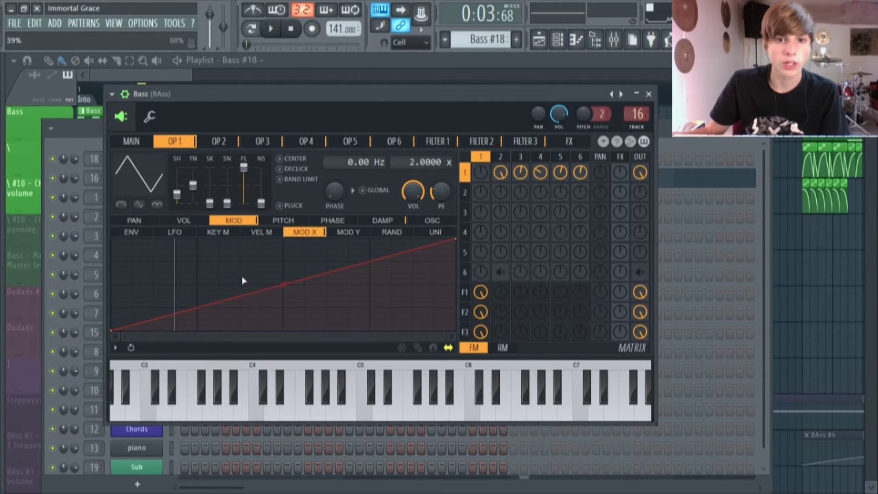
click(146, 142)
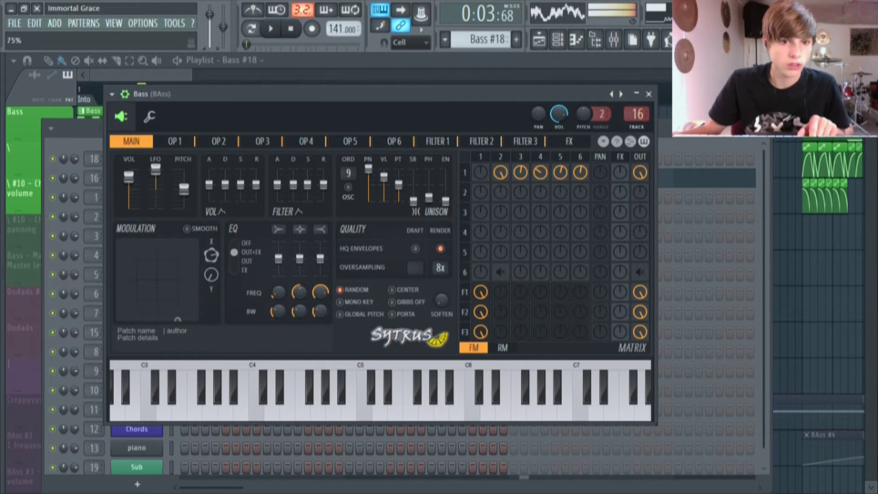
click(175, 145)
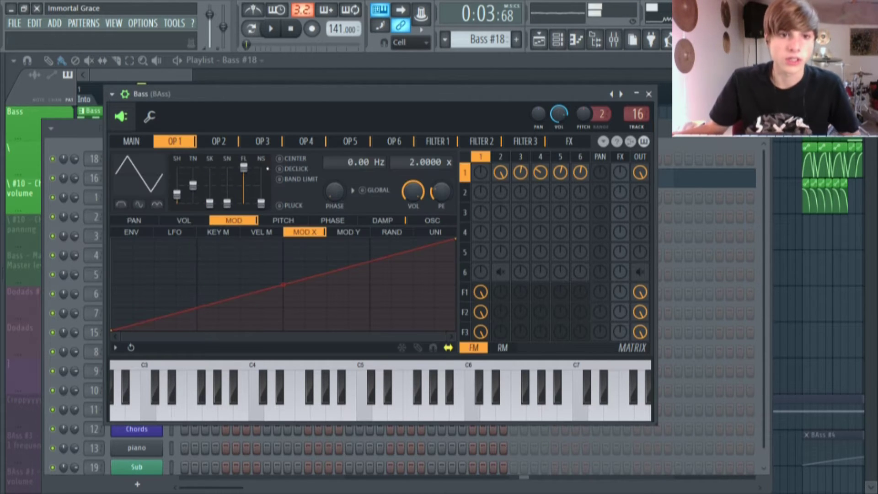
- Examine the waveforms and frequency ratios of operators 1 through 6 in the bass patch
click(223, 144)
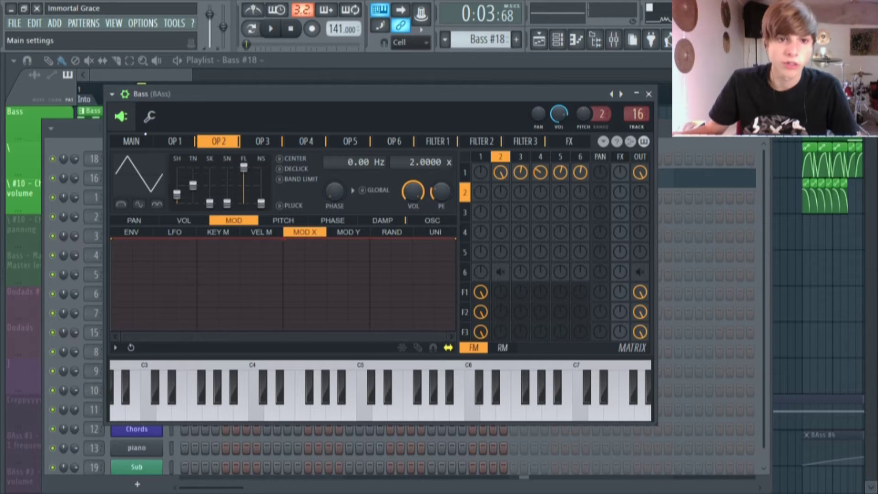
click(183, 141)
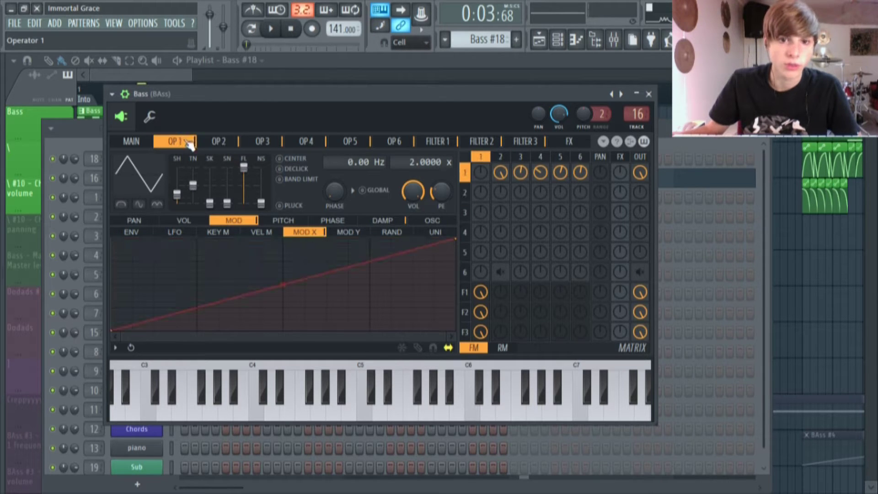
click(224, 144)
click(261, 145)
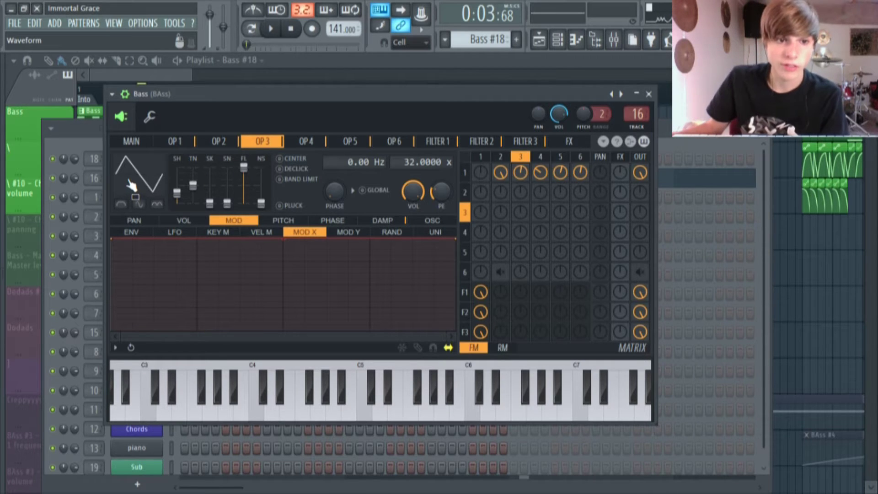
click(306, 145)
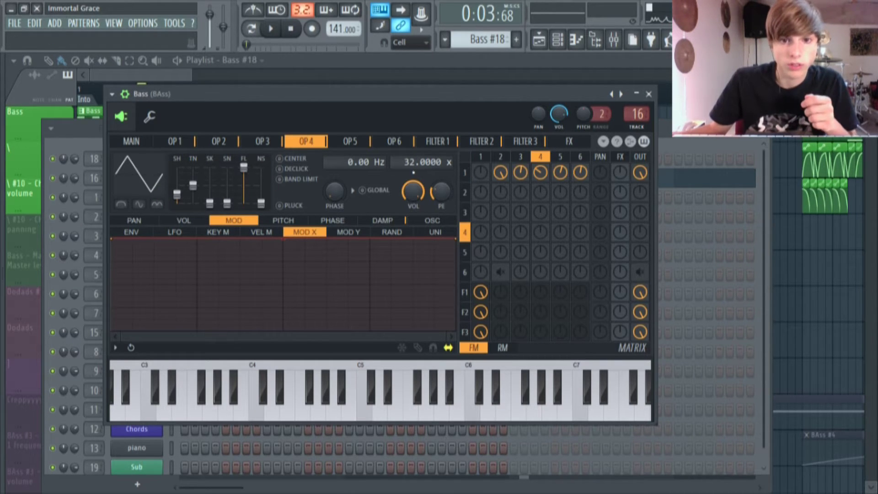
click(353, 145)
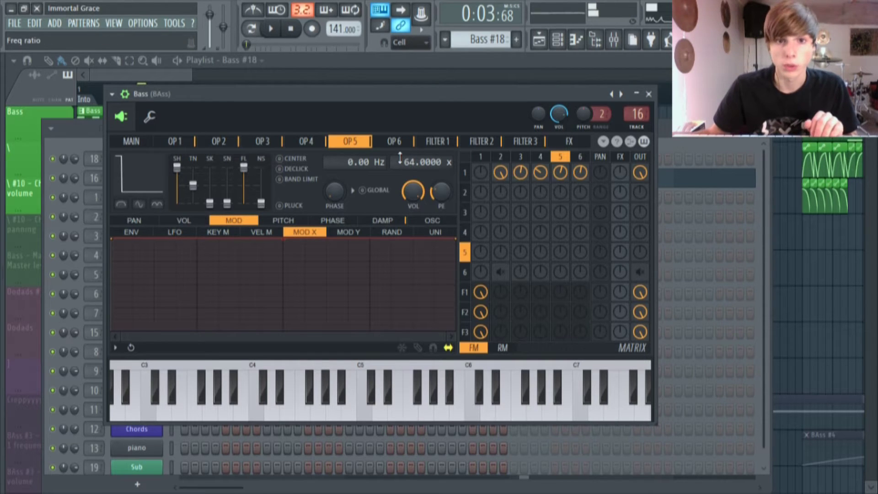
click(394, 140)
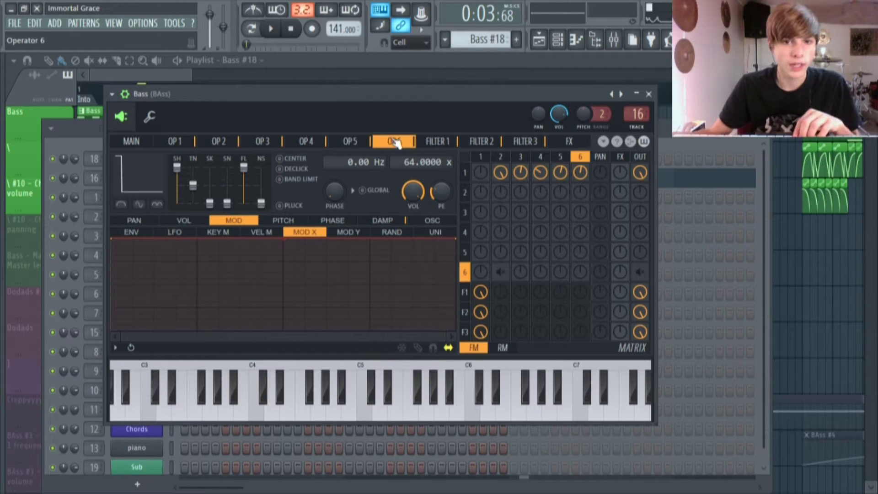
click(352, 141)
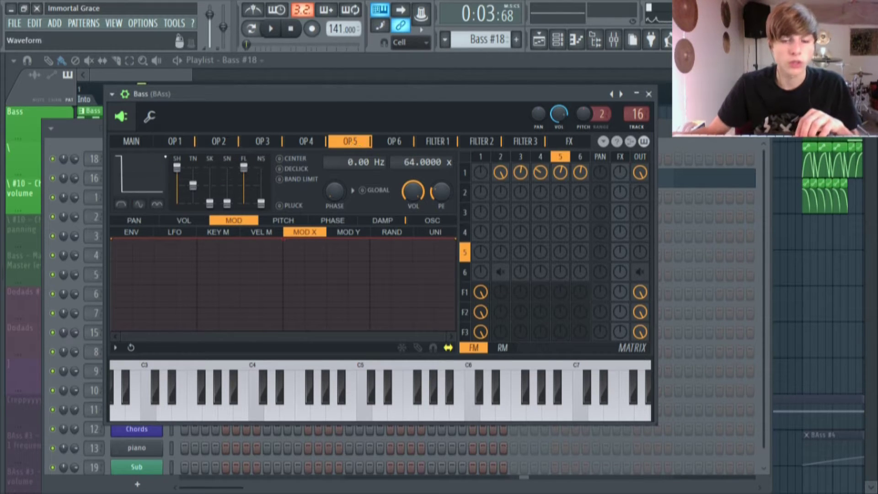
click(399, 143)
click(364, 144)
click(390, 145)
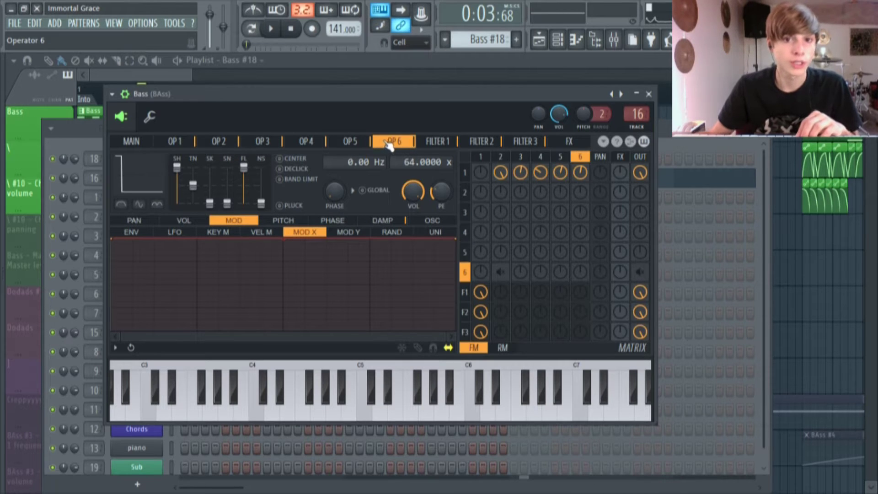
click(367, 144)
- Sweep the modulation X knob while auditioning the bass, and review the frequency ratio of operator 4
click(131, 141)
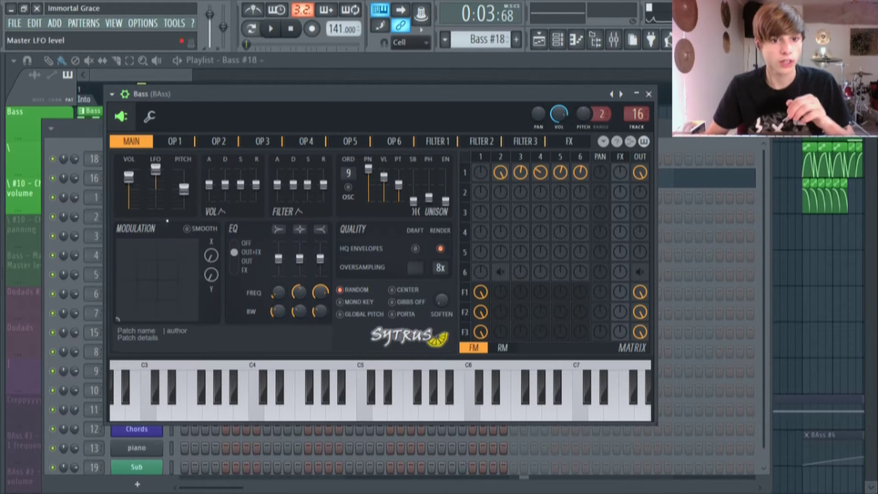
drag(212, 255, 210, 229)
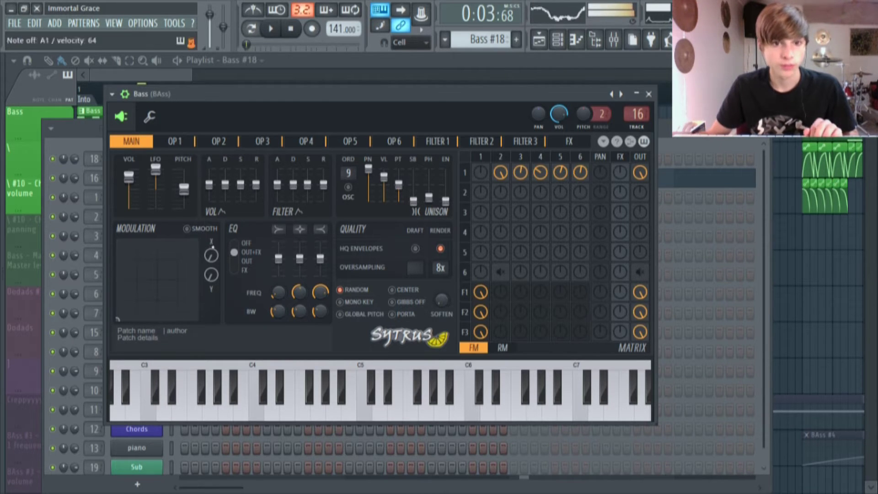
click(196, 146)
drag(197, 149, 306, 143)
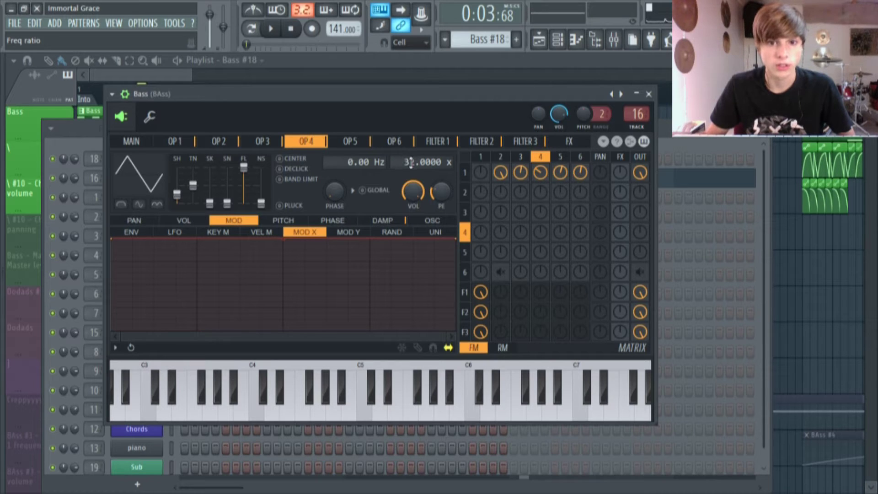
drag(366, 144, 309, 131)
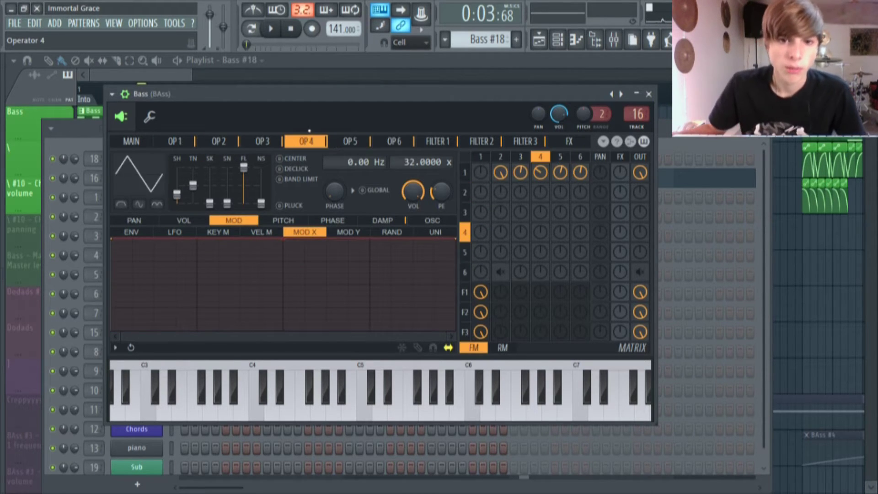
- Compare the types, cutoff settings and operator 1 matrix routing of filters 1, 2 and 3
click(434, 143)
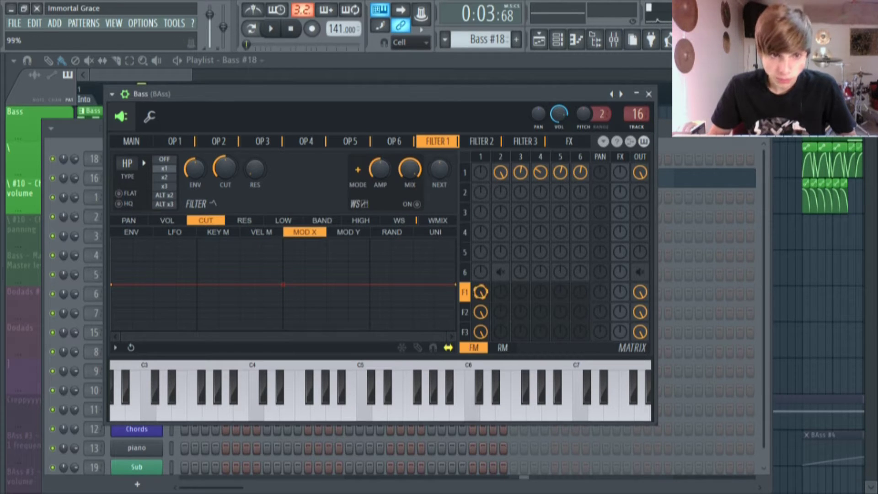
click(486, 143)
click(525, 142)
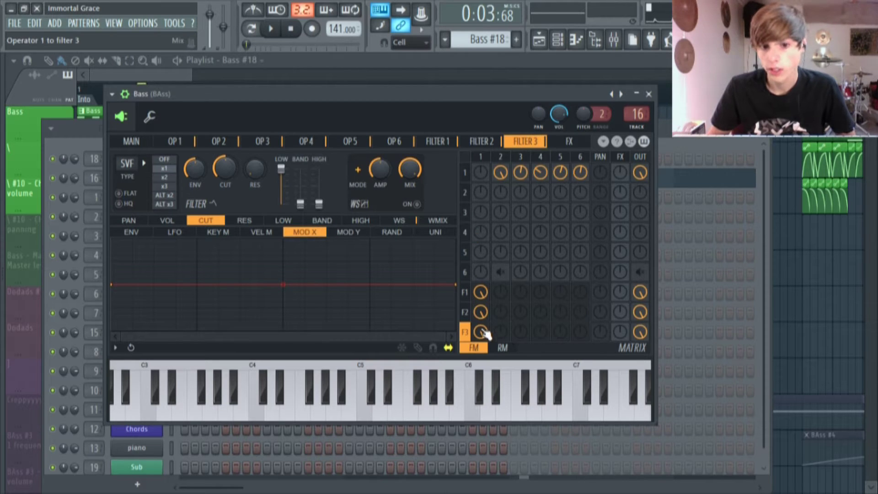
click(446, 144)
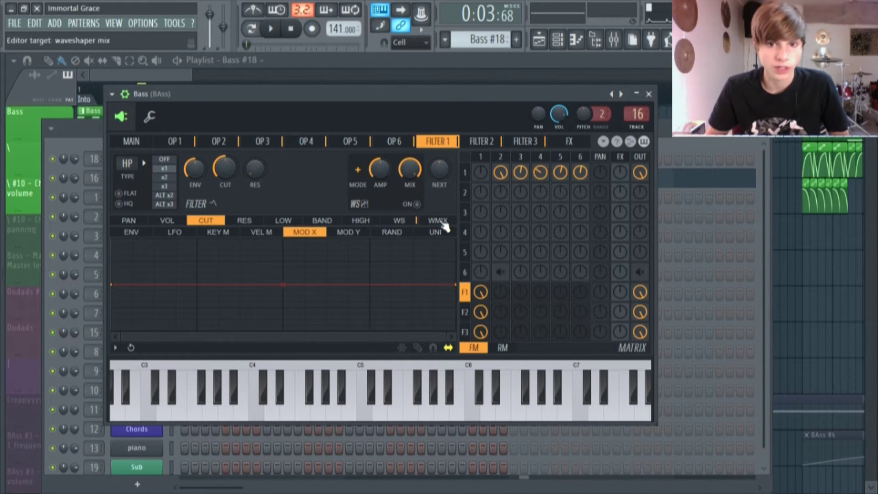
click(482, 144)
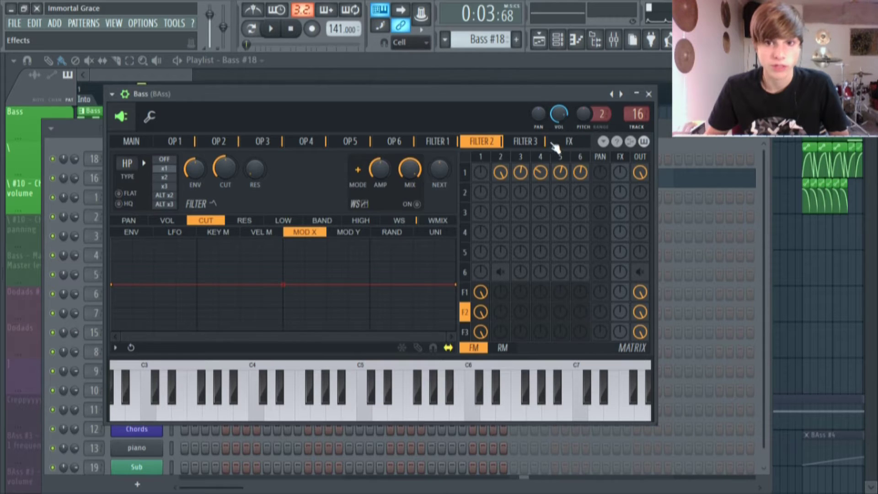
click(526, 141)
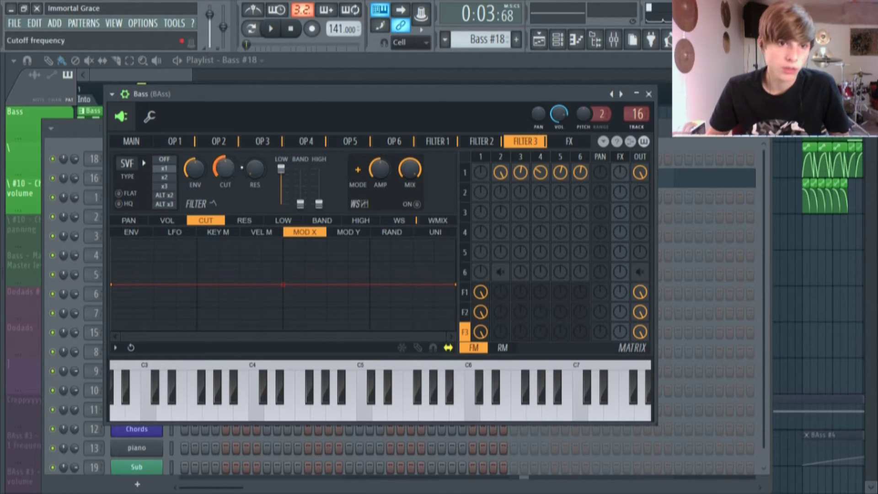
click(484, 142)
click(432, 141)
click(525, 141)
click(481, 142)
click(427, 142)
click(481, 141)
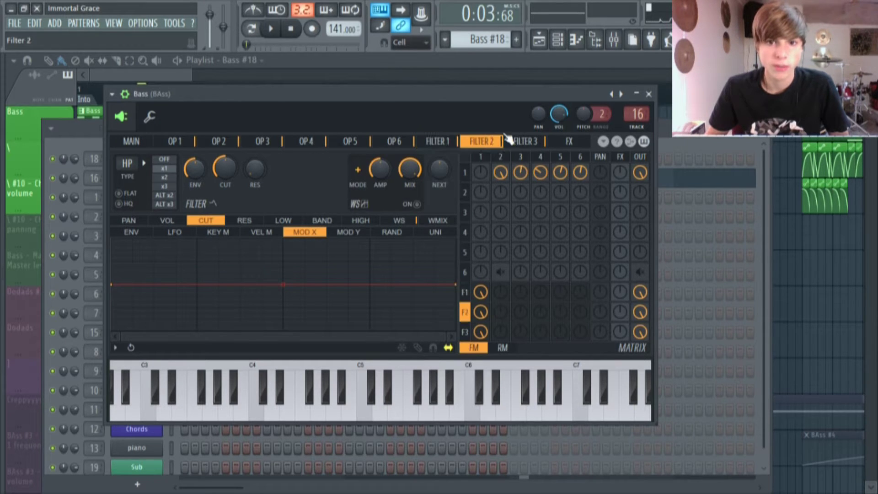
- Review filter 3's settings, and examine the waveforms and frequency ratios of operators 1 through 6 from the matrix
click(524, 142)
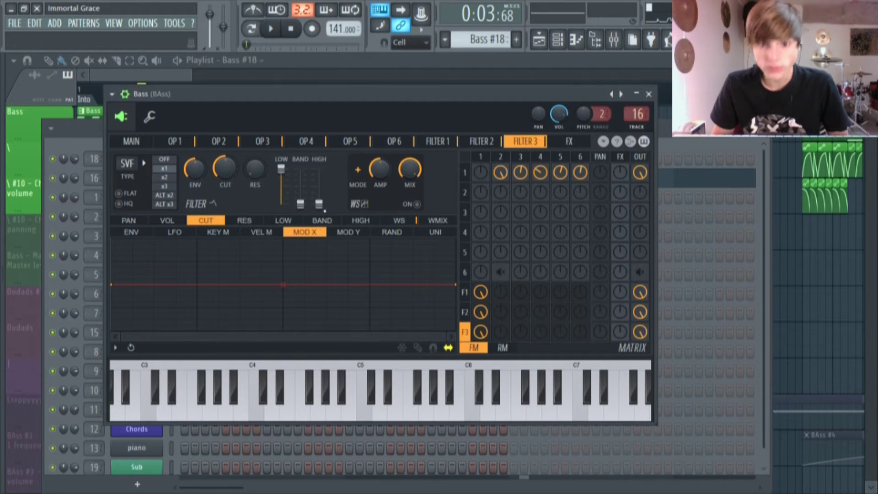
click(482, 158)
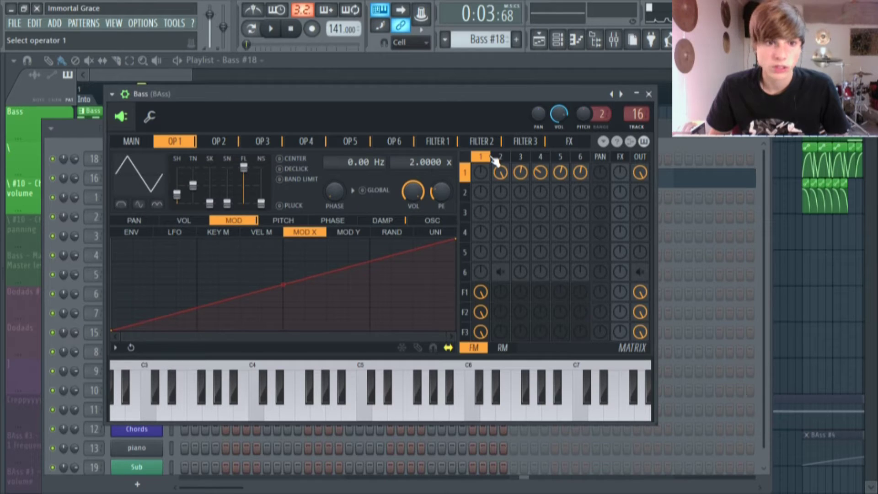
click(500, 157)
click(519, 157)
click(539, 157)
click(560, 157)
click(579, 157)
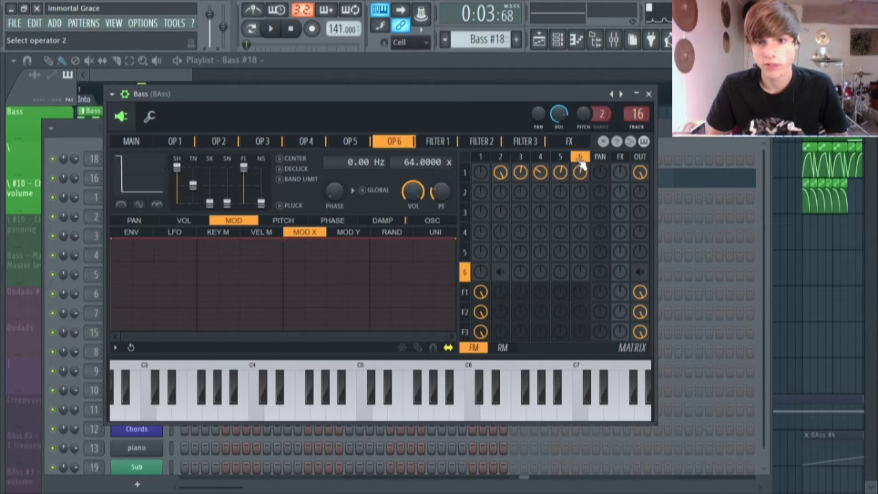
- Compare how operators 2 through 6 frequency-modulate operator 1 in the matrix, and inspect operator 1's output level
click(519, 156)
click(499, 157)
click(481, 157)
click(543, 157)
click(503, 157)
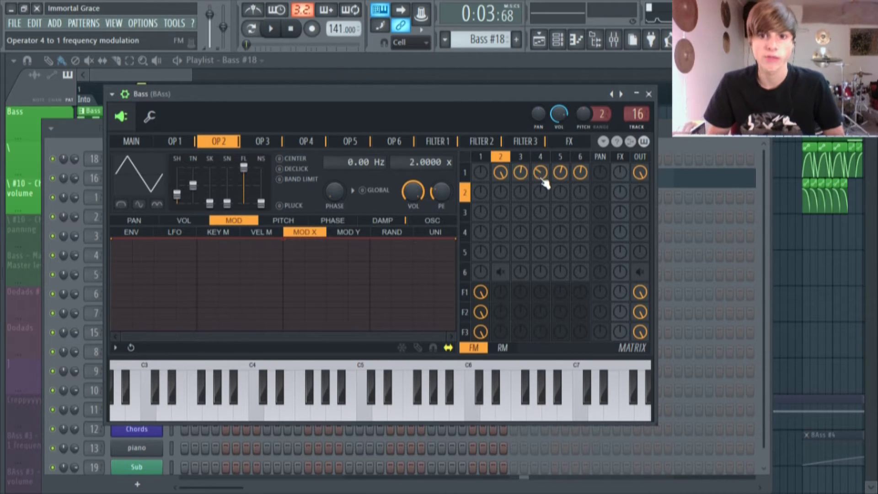
click(566, 174)
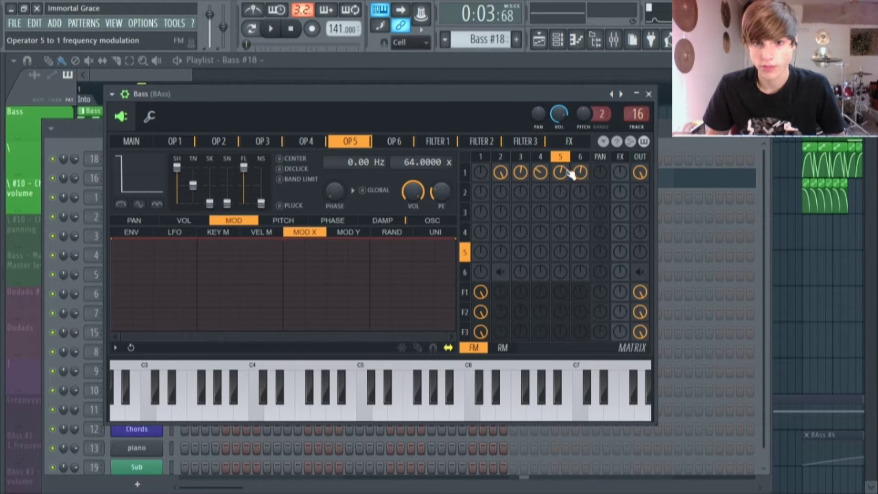
click(585, 170)
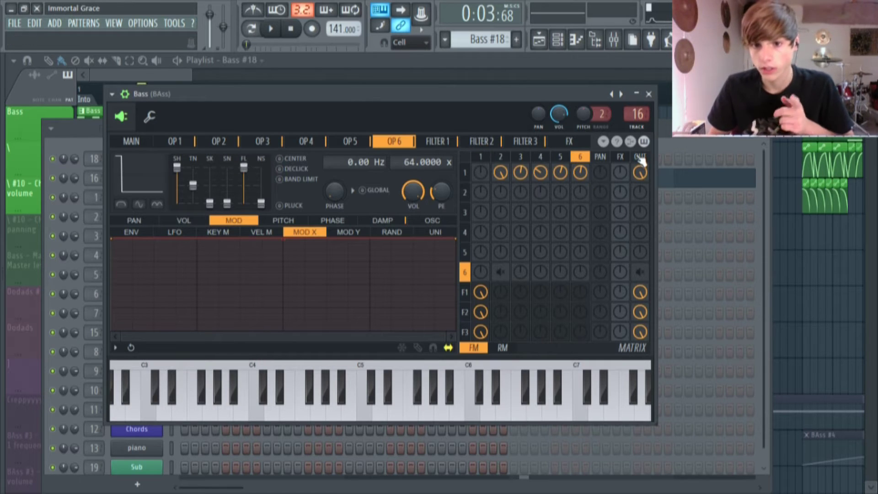
drag(639, 171, 640, 183)
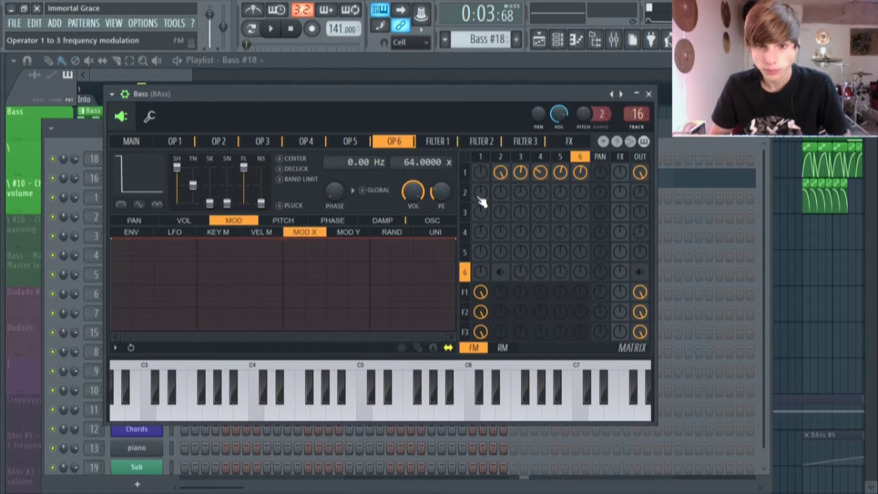
- Look through the effects, filter and main settings of the Sytrus bass patch
click(130, 143)
mouse_move(400, 96)
mouse_down()
mouse_move(432, 84)
mouse_move(412, 103)
mouse_up()
drag(454, 145, 335, 136)
scroll(337, 142, up, 3)
scroll(365, 141, down, 9)
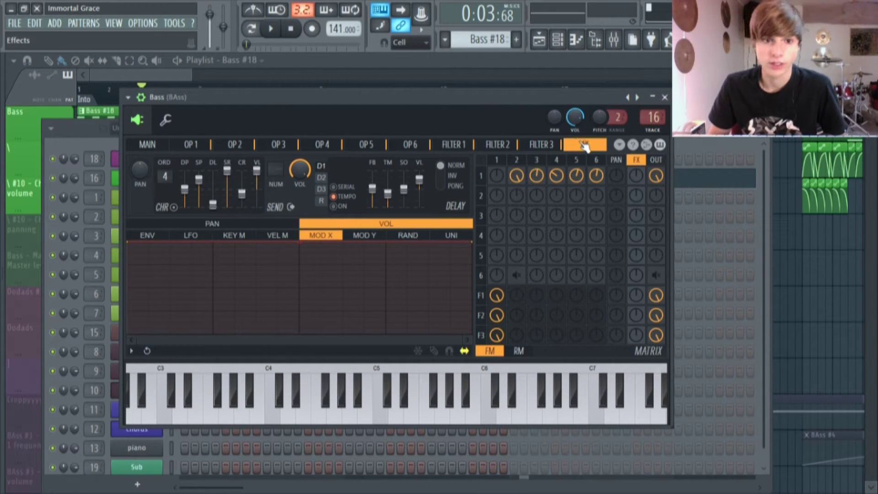
drag(549, 147, 246, 144)
scroll(256, 147, down, 11)
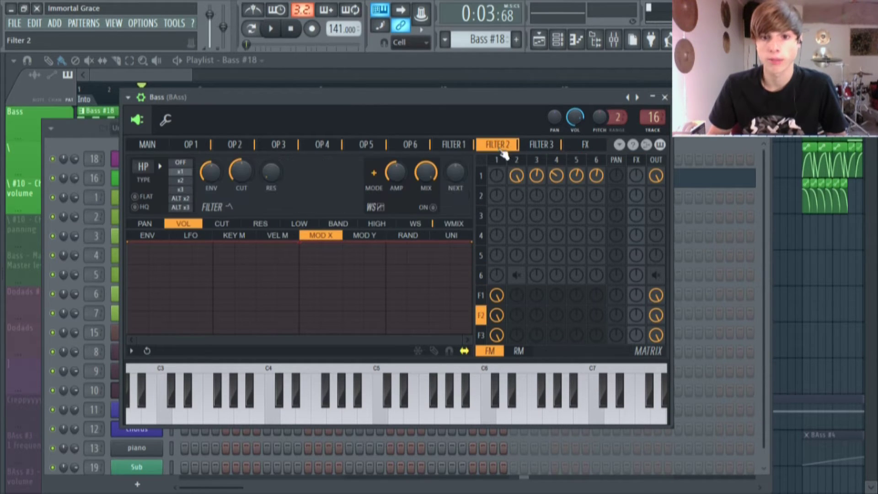
scroll(264, 148, down, 19)
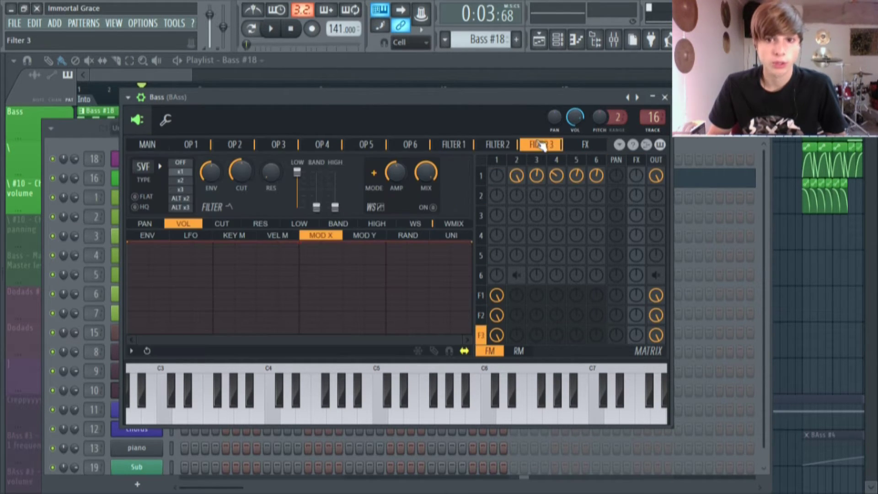
drag(598, 145, 376, 151)
scroll(376, 148, up, 6)
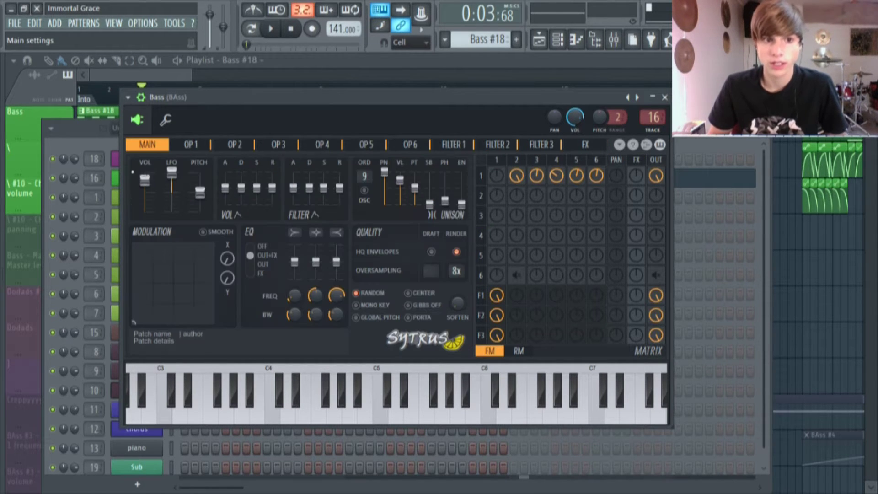
- Open the Patcher effect on the BAss mixer track and maximize its map to show the whole effects chain
key(F9)
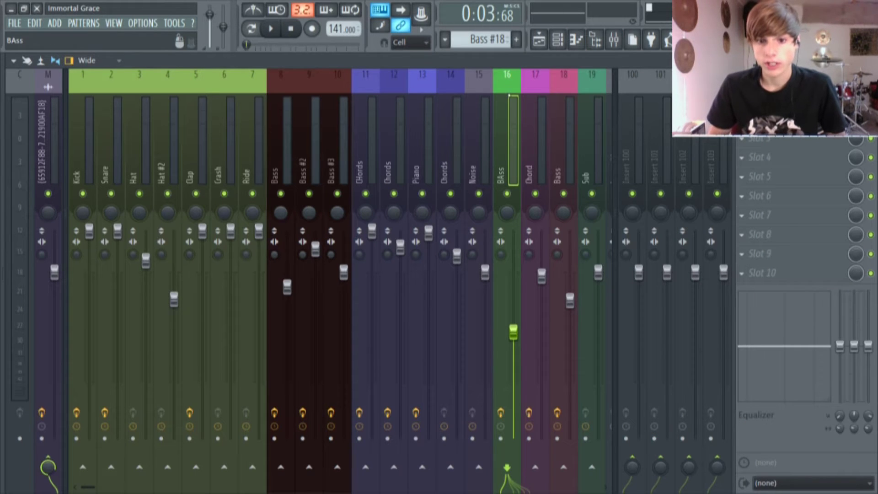
click(777, 99)
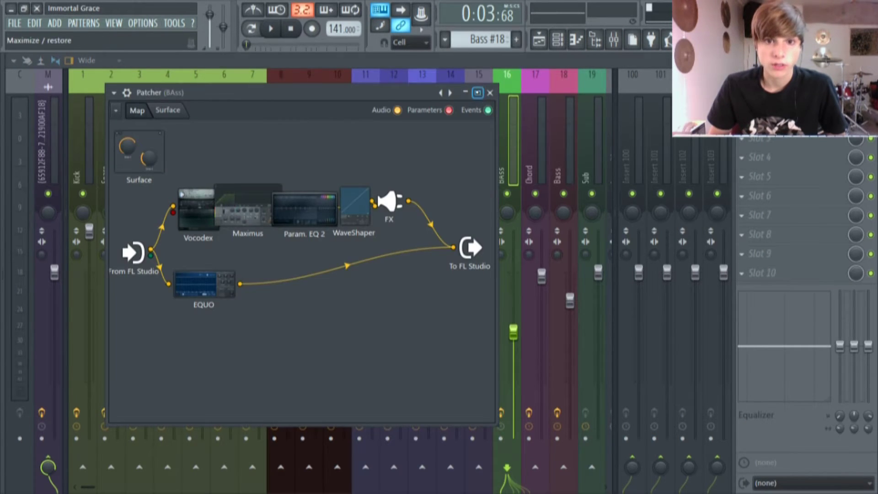
click(481, 92)
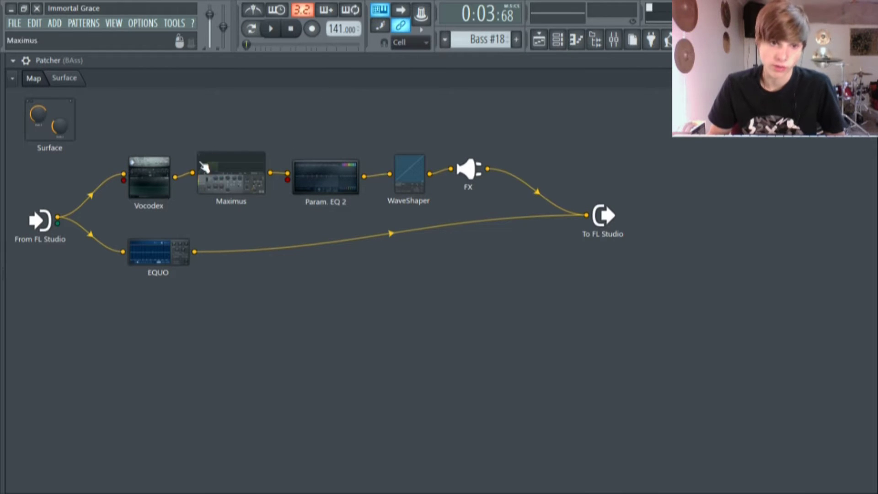
- Open Vocodex from the Patcher chain and inspect its wet, SG, release and modulator shift settings while auditioning the bass
double_click(154, 192)
drag(366, 286, 359, 83)
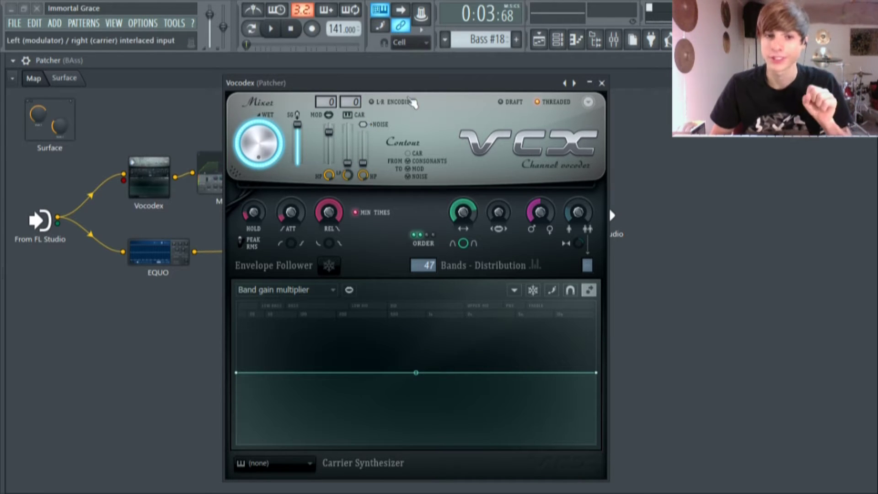
drag(411, 88, 411, 82)
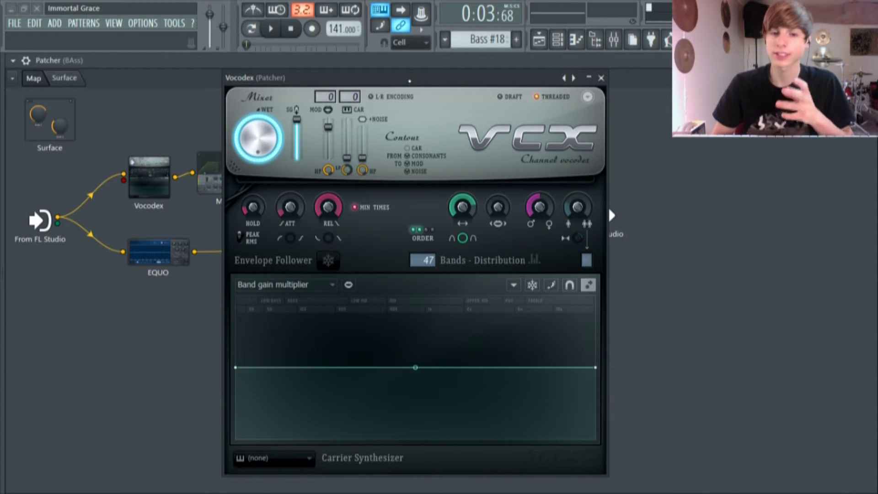
drag(424, 80, 420, 82)
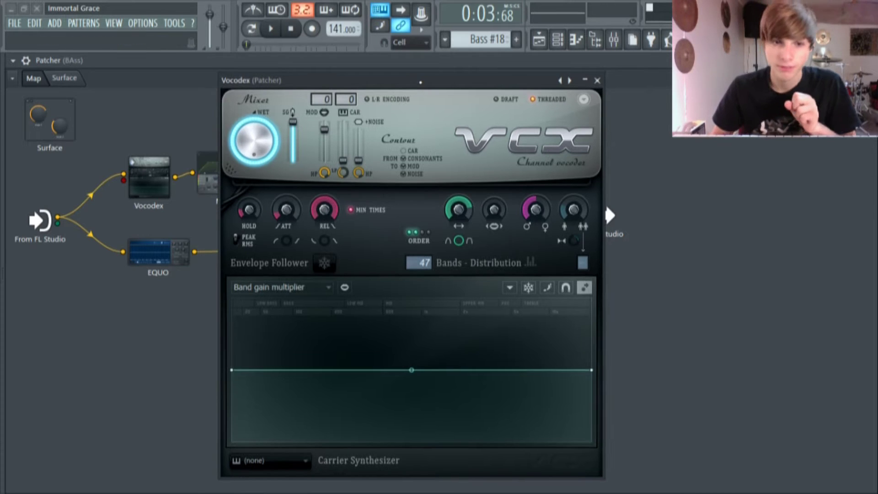
drag(254, 141, 254, 150)
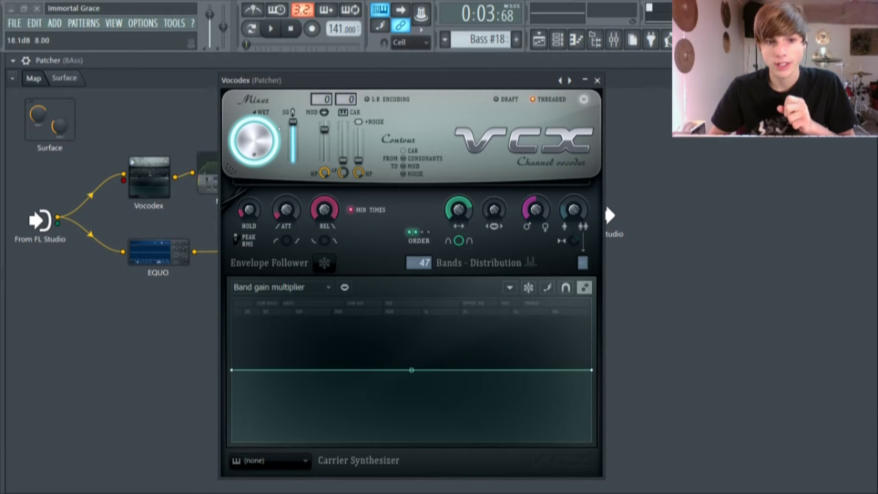
click(296, 129)
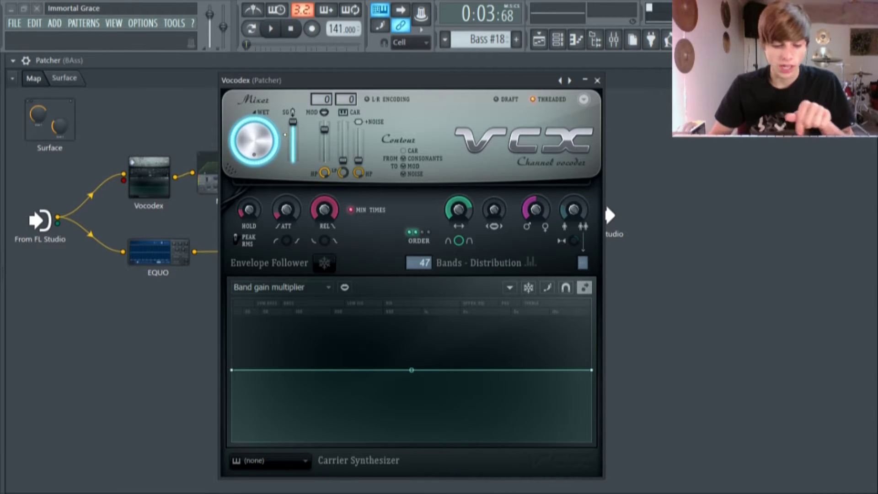
drag(254, 141, 254, 132)
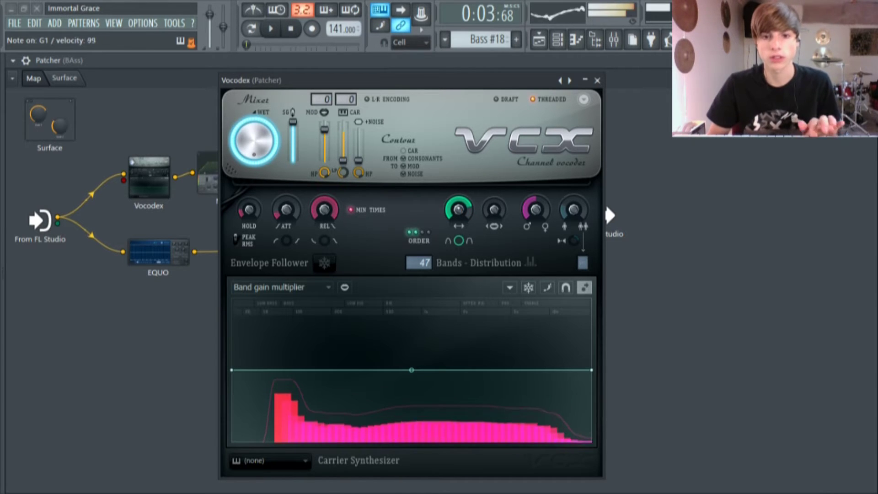
drag(535, 209, 536, 247)
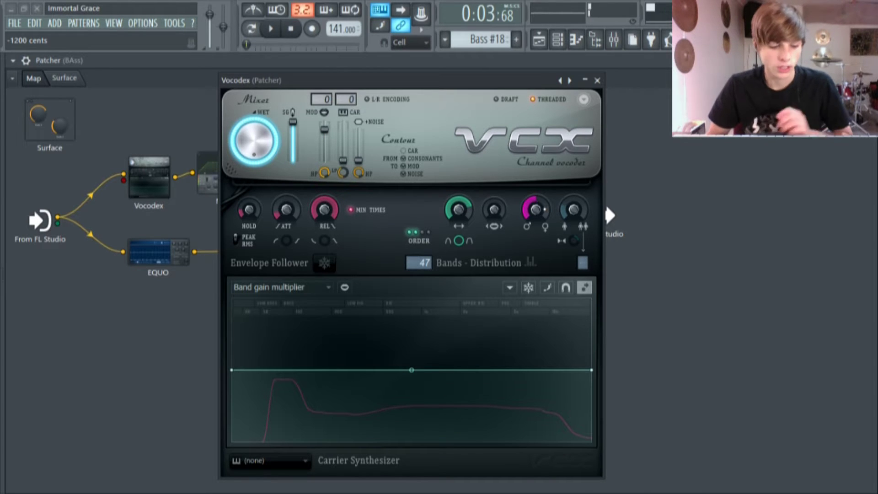
drag(324, 209, 324, 188)
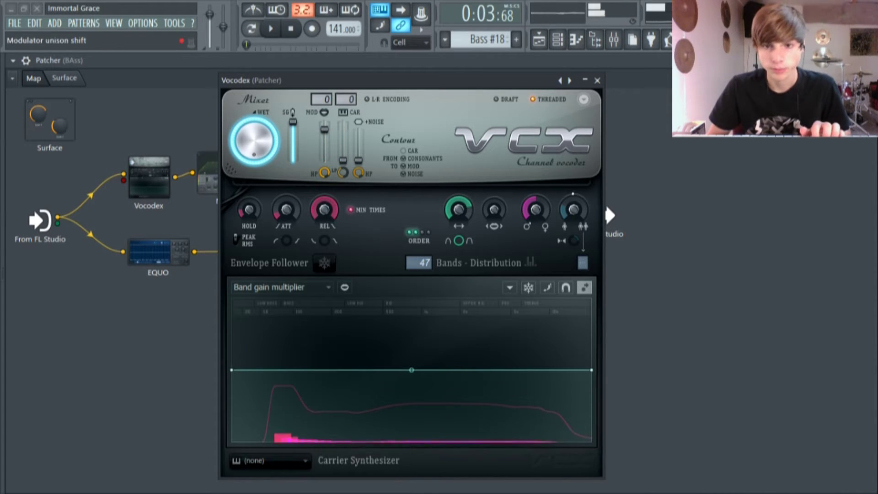
- Compare the bass with Vocodex's draft mode on and off, leaving it off, and close Vocodex
click(498, 98)
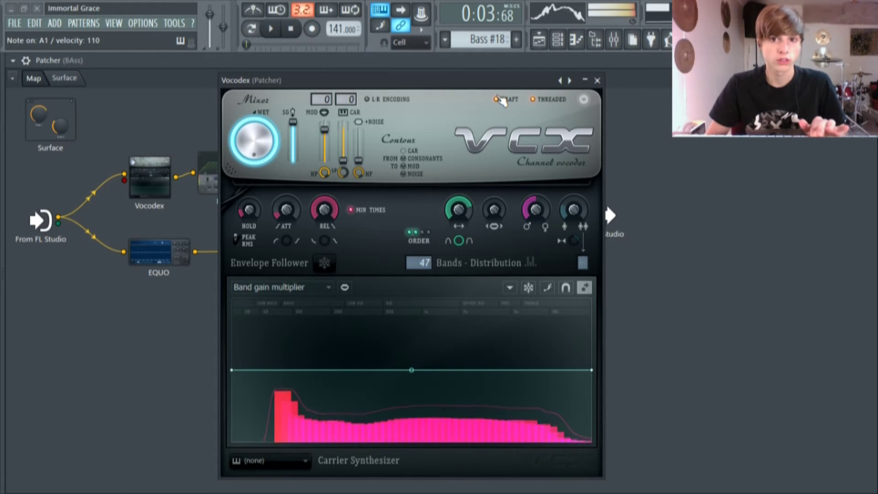
click(498, 98)
click(498, 99)
click(497, 99)
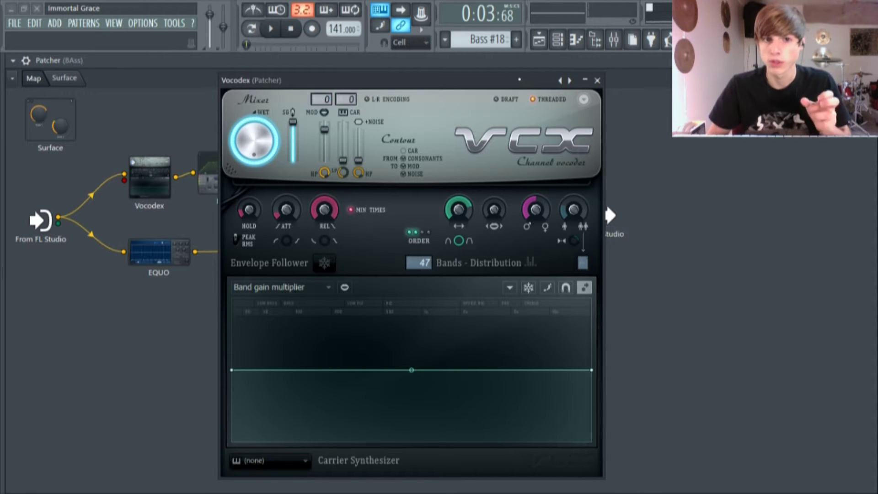
drag(510, 80, 727, 75)
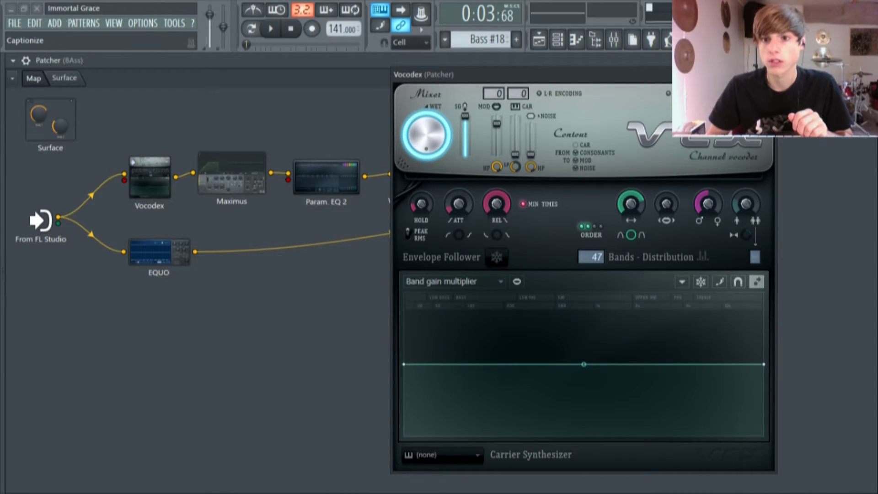
click(770, 75)
- Open Maximus from the Patcher chain, examine the compression curves of its low, mid, high and master bands, and close it
click(248, 177)
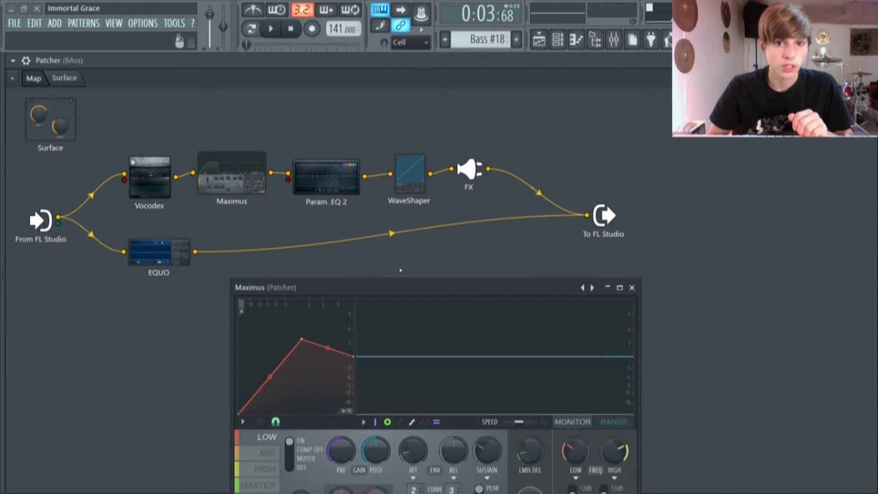
drag(397, 278, 314, 118)
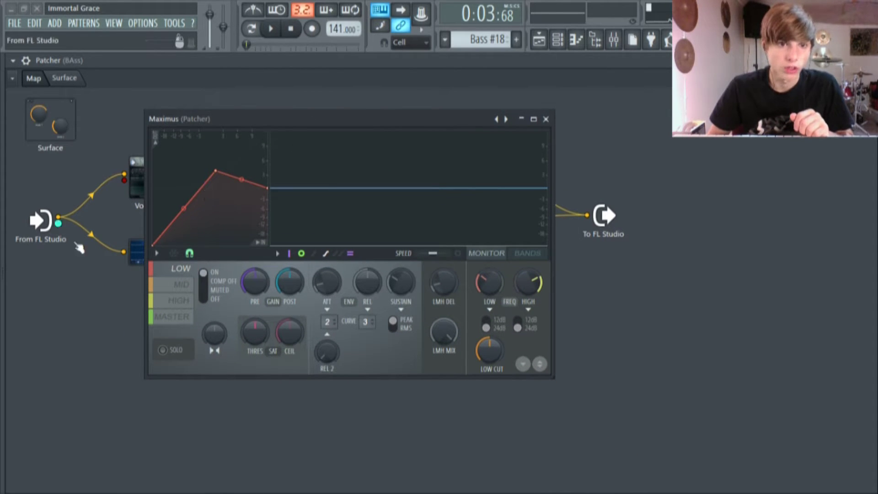
click(177, 287)
click(171, 315)
click(181, 302)
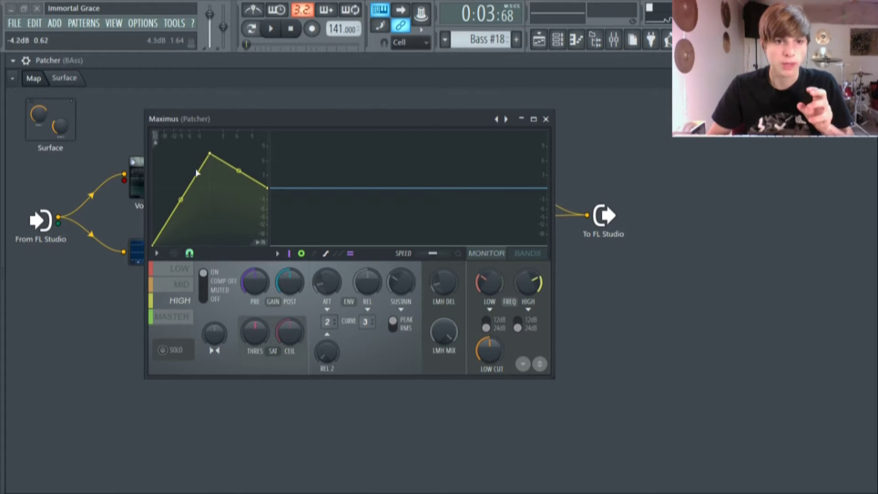
click(545, 120)
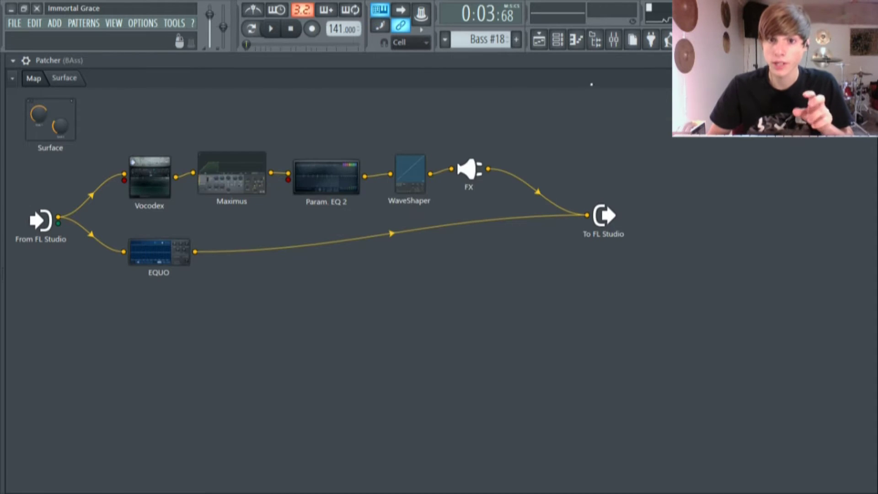
- Add Fruity parametric EQ 2 to effect slot 2 of the BAss mixer track
click(613, 39)
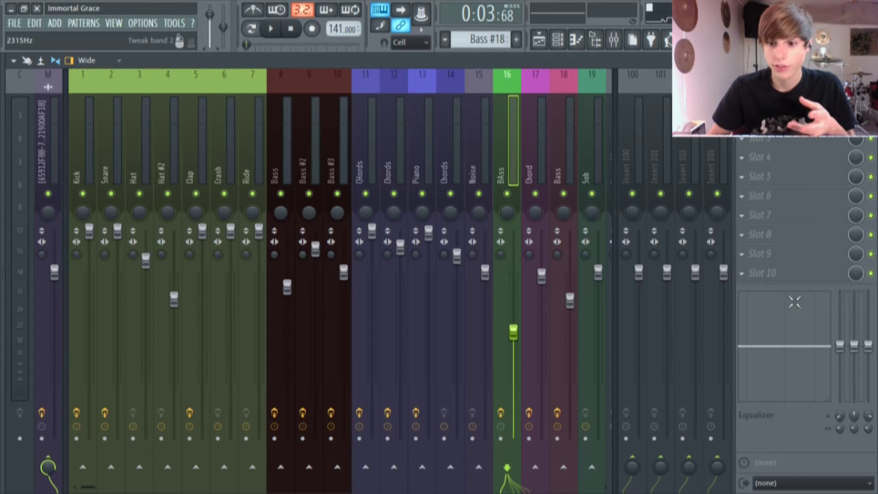
click(759, 119)
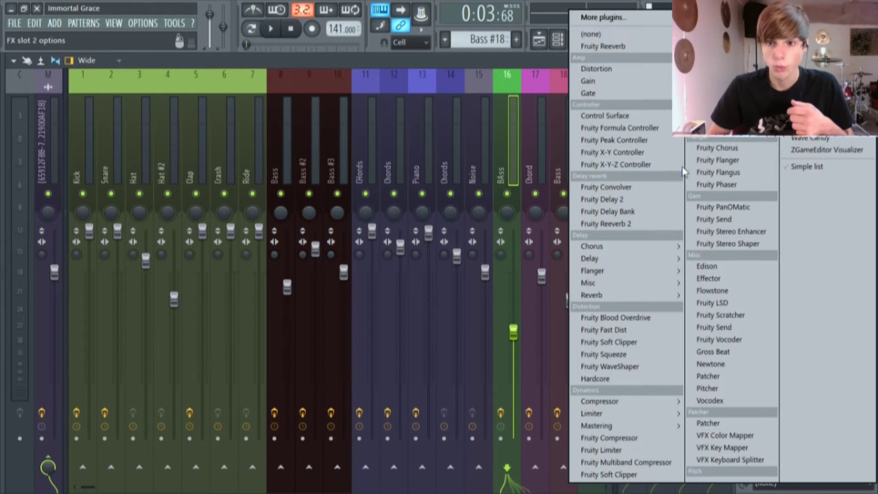
click(727, 125)
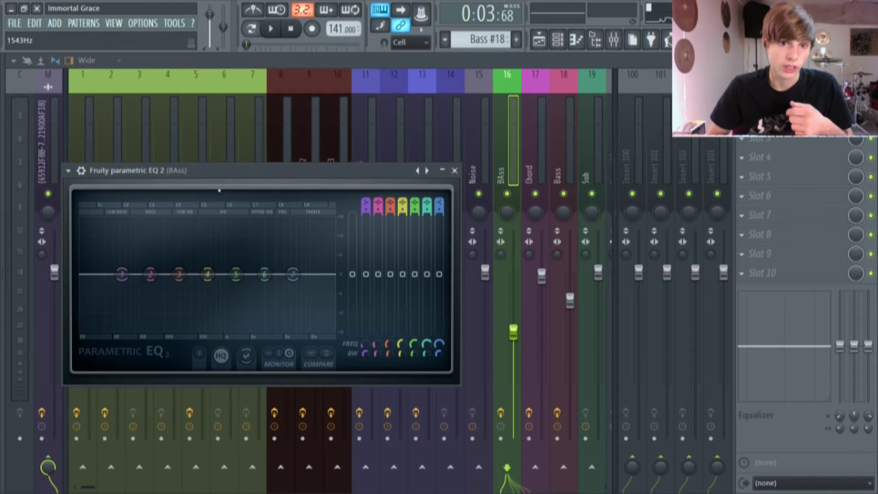
- Audition a band 1 low-shelf boost at about 348 Hz, bring it back to nearly flat around 51 Hz, and nudge band 7 slightly higher in frequency
drag(122, 273, 166, 221)
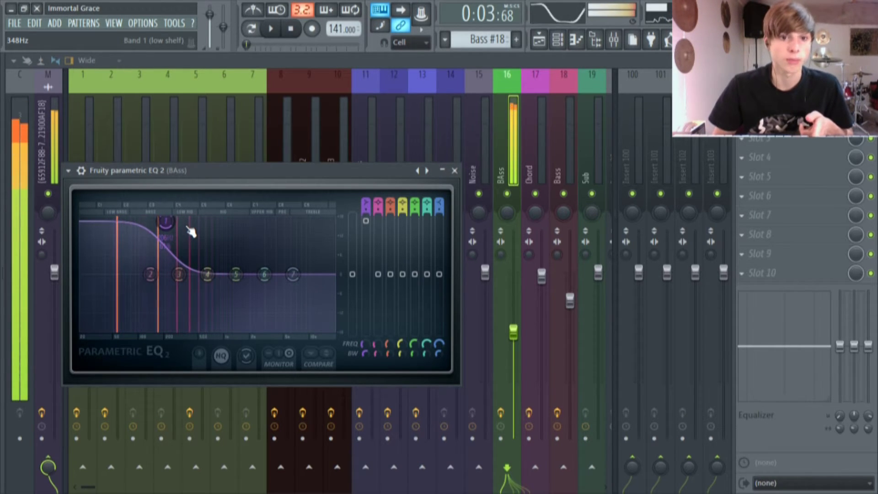
drag(166, 221, 113, 276)
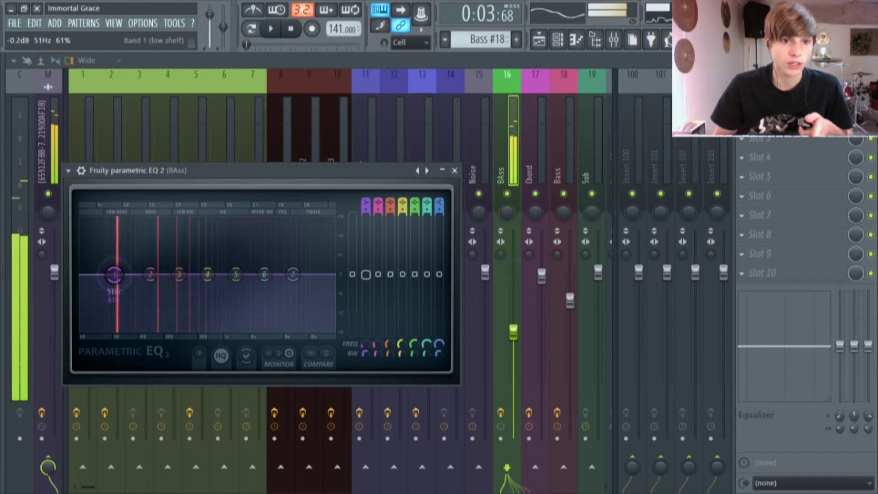
mouse_move(292, 275)
mouse_down()
mouse_move(246, 225)
mouse_move(300, 255)
mouse_move(308, 273)
mouse_up()
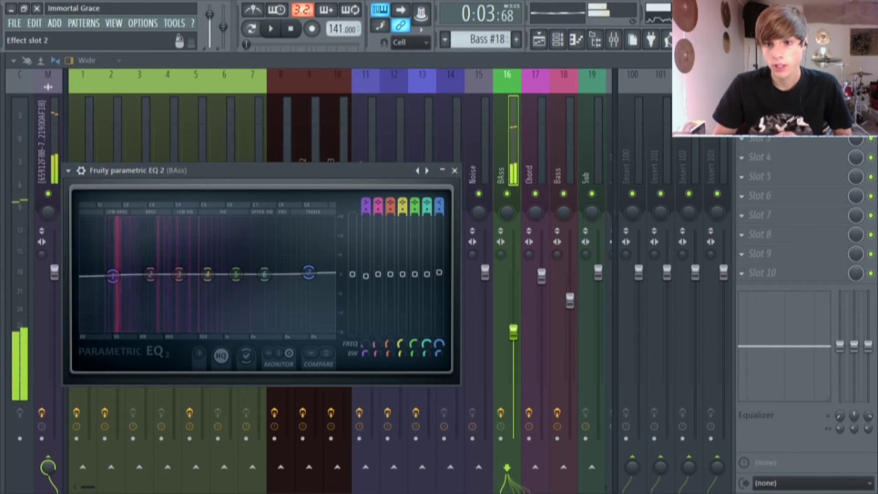
- Return to the BAss track's Patcher map, recheck the low and high band compression curves in Maximus, and close it
click(772, 118)
click(742, 119)
mouse_move(756, 131)
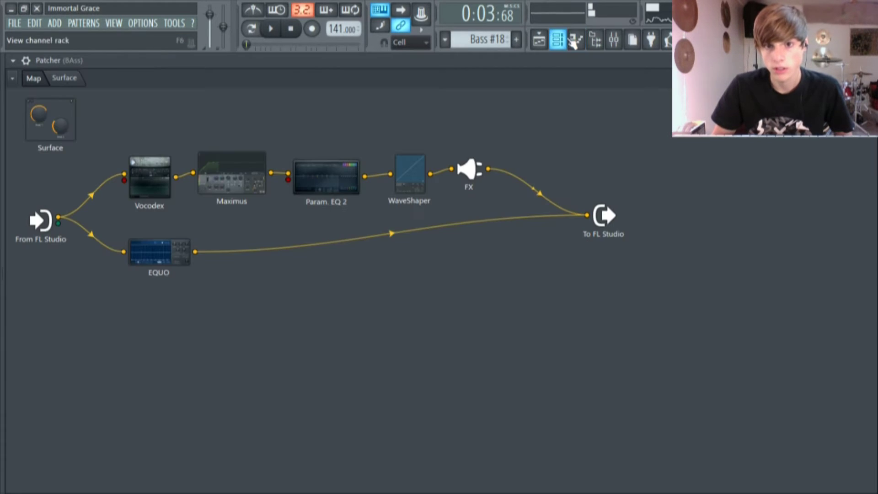
double_click(238, 186)
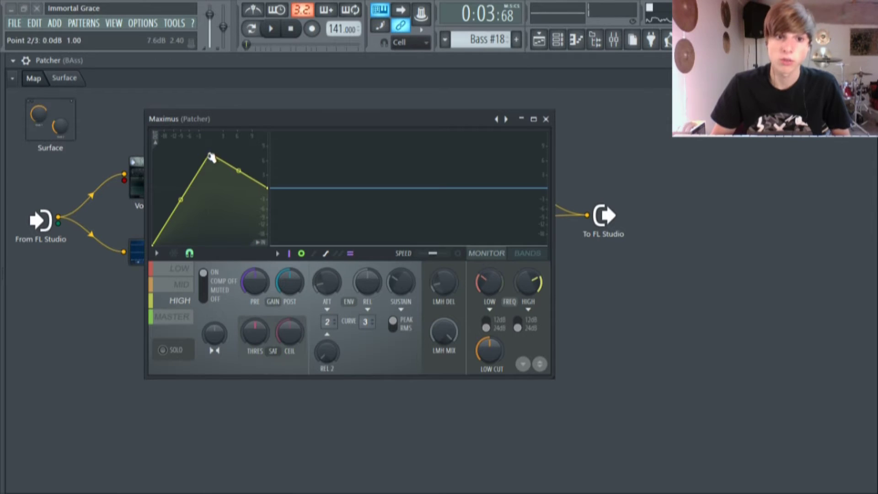
click(180, 268)
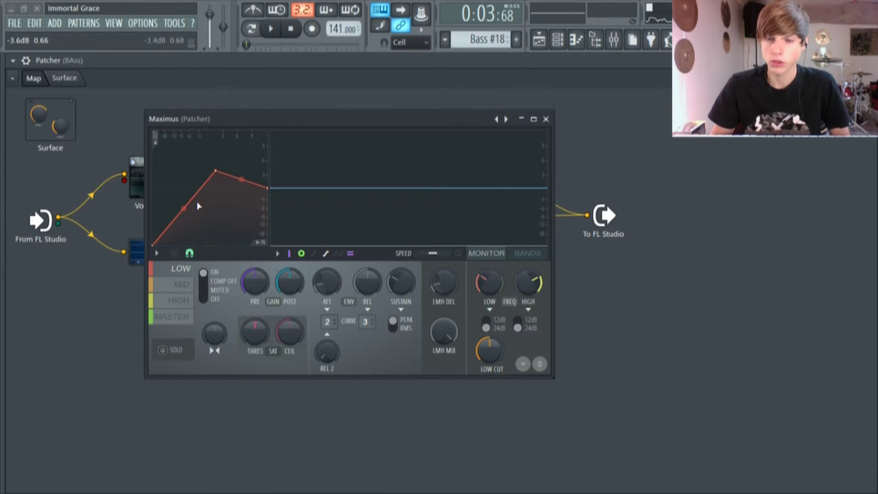
click(185, 306)
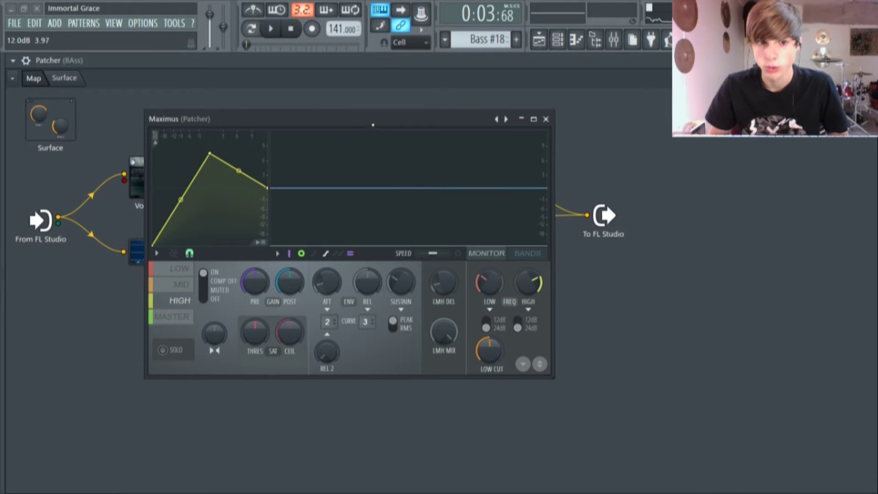
click(187, 266)
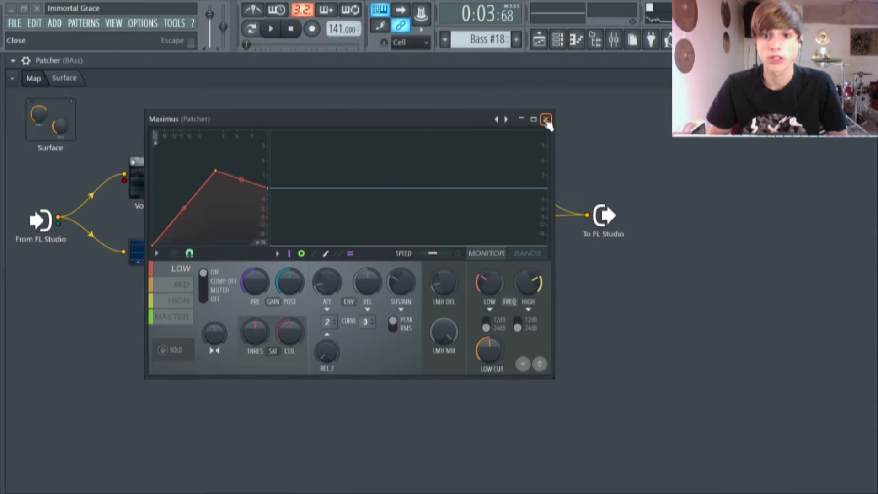
click(546, 120)
- Open Param. EQ 2 in the Patcher chain, shift its boosted band 4 to about 353 Hz, and close it
double_click(330, 176)
drag(379, 287, 334, 104)
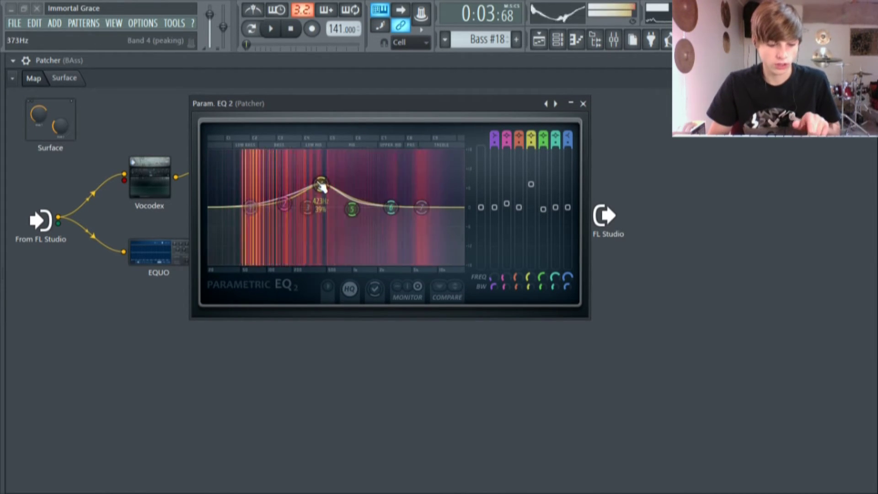
mouse_move(321, 184)
mouse_down()
mouse_move(331, 214)
mouse_move(314, 185)
mouse_up()
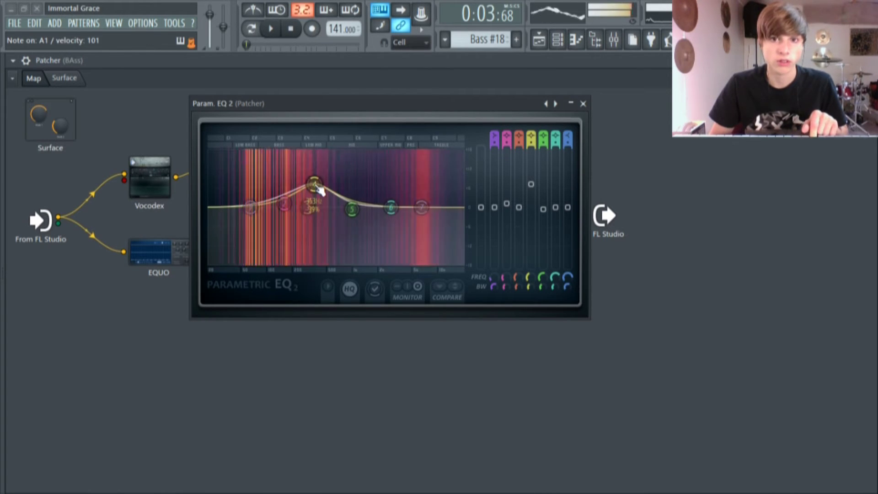
click(583, 104)
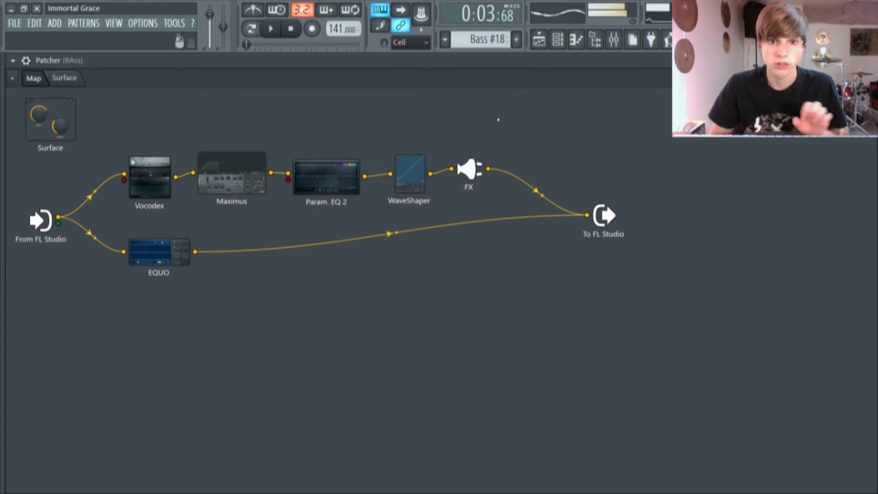
- Open WaveShaper in the Patcher chain, examine its distortion curve, and close it
double_click(410, 176)
drag(329, 287, 379, 175)
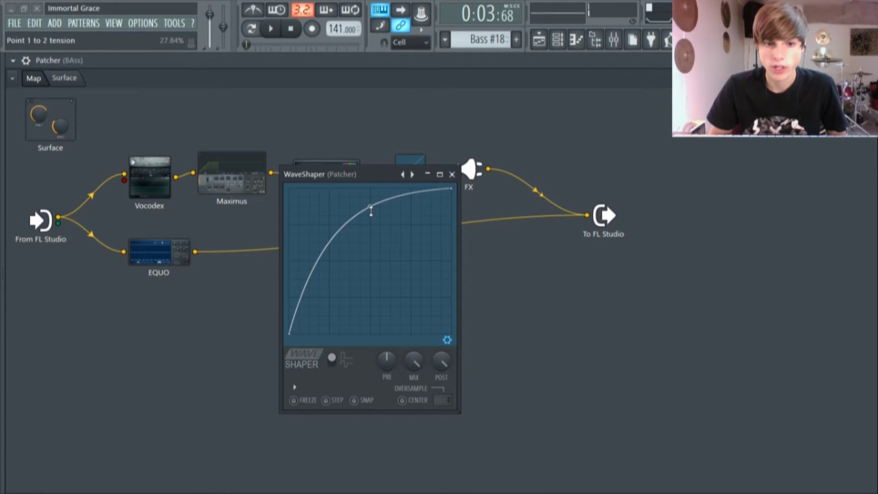
drag(224, 264, 219, 291)
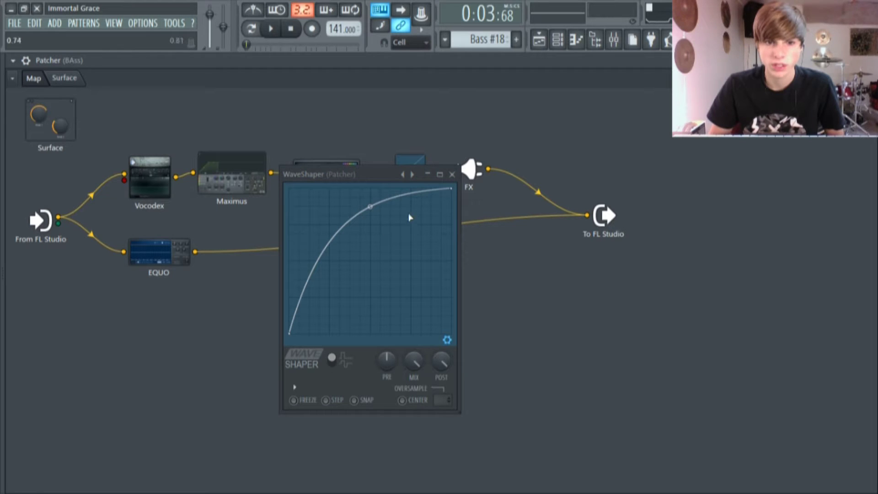
click(452, 175)
- Open EQUO on the parallel Patcher path, examine its graphic EQ curve and other banks, and close it
double_click(178, 266)
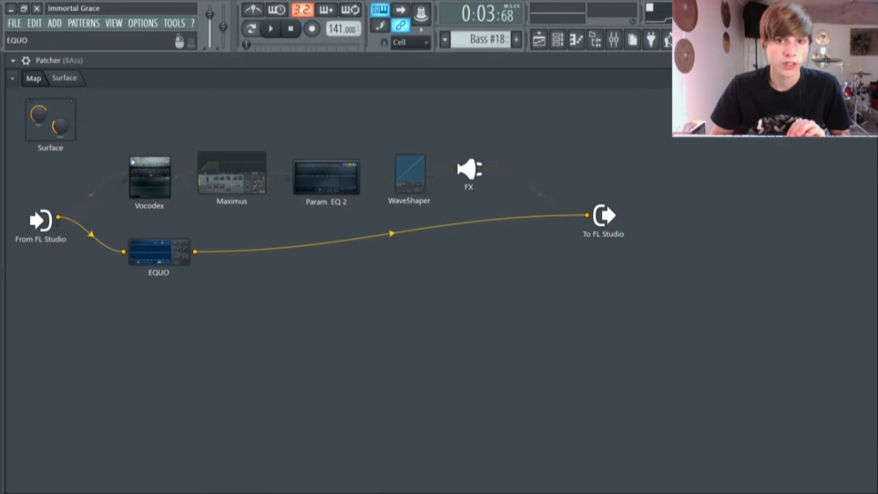
drag(301, 288, 287, 185)
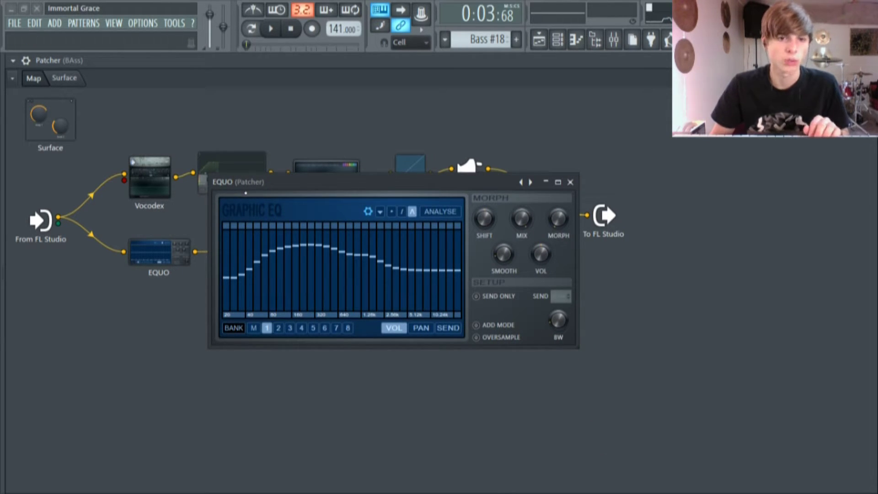
drag(282, 186, 285, 158)
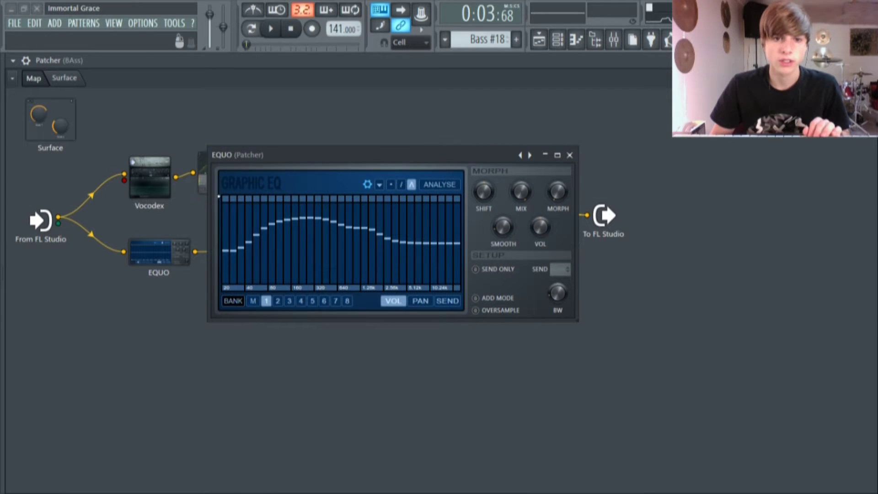
click(289, 301)
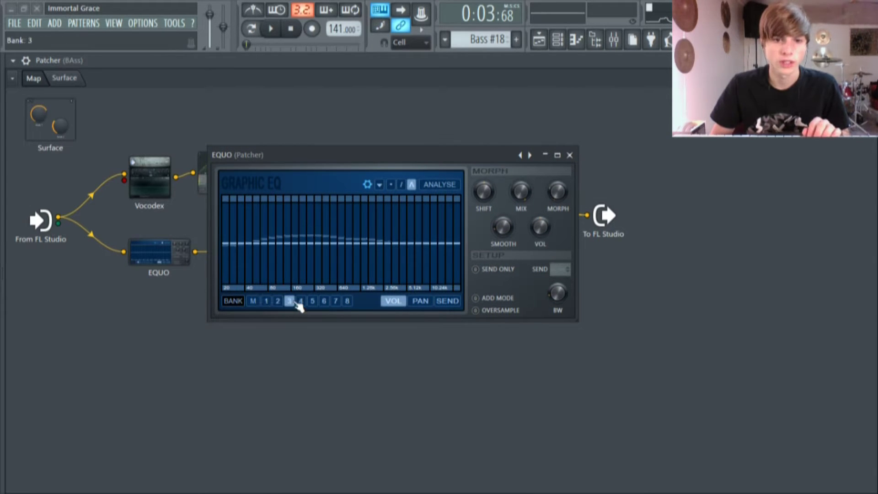
click(324, 301)
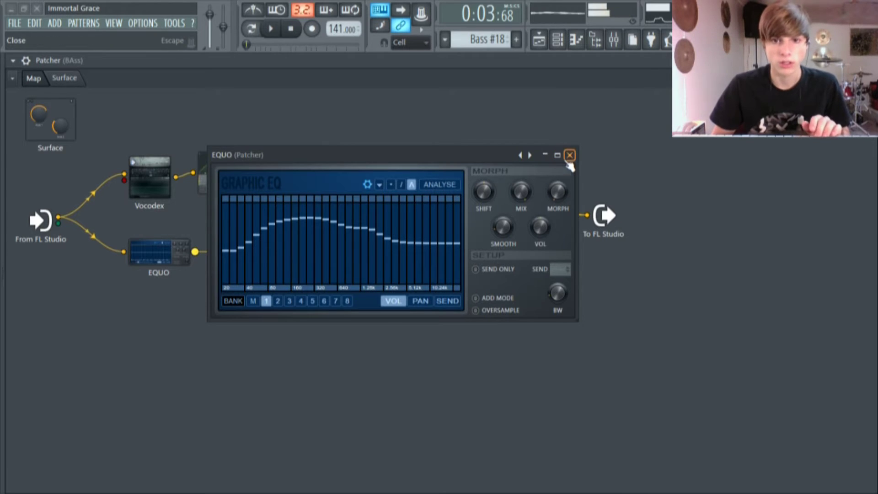
click(569, 158)
click(138, 265)
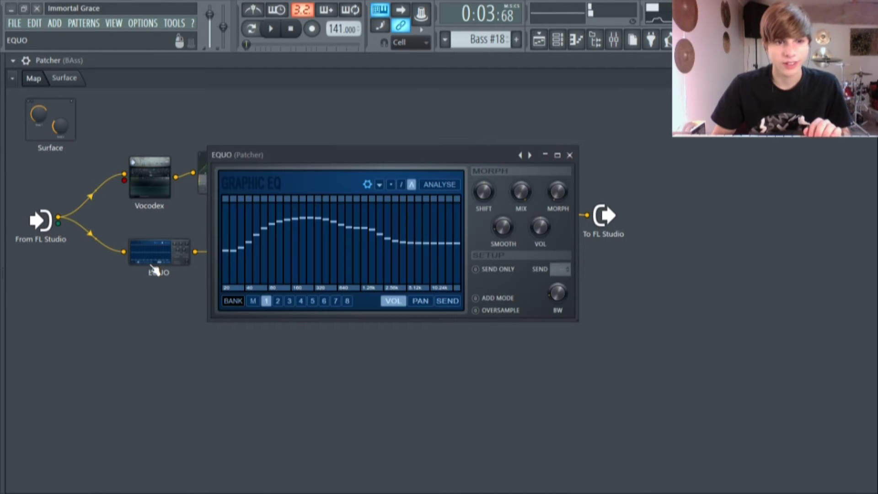
click(568, 159)
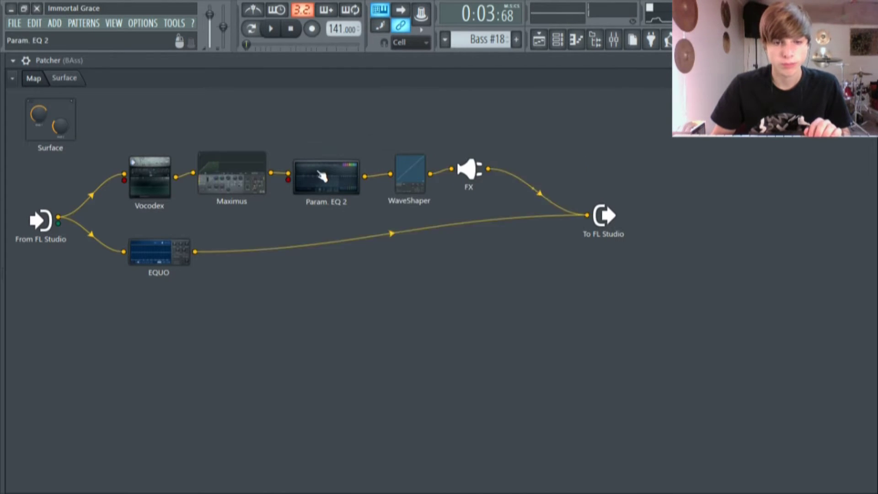
- Compare Param. EQ 2's curve with EQUO's graphic EQ curve in the Patcher chain, closing both plugins when done
click(323, 177)
click(583, 104)
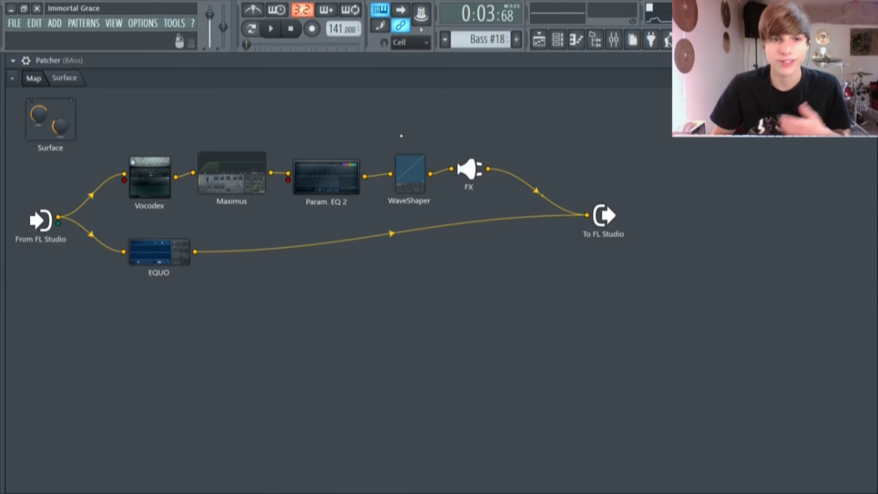
click(326, 177)
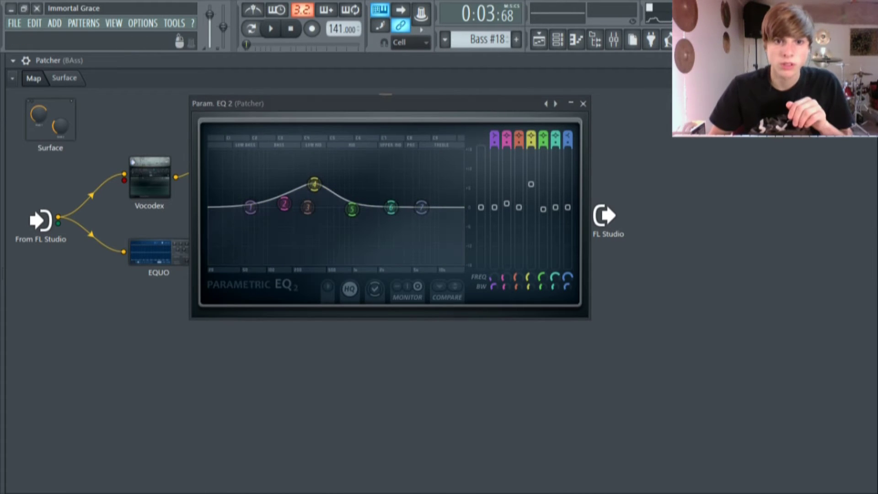
drag(390, 112, 361, 91)
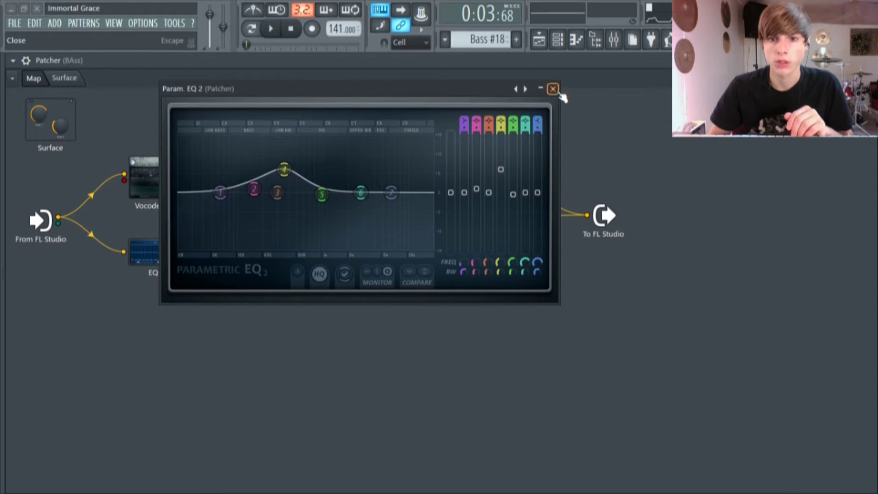
click(553, 90)
click(157, 259)
drag(320, 153, 276, 151)
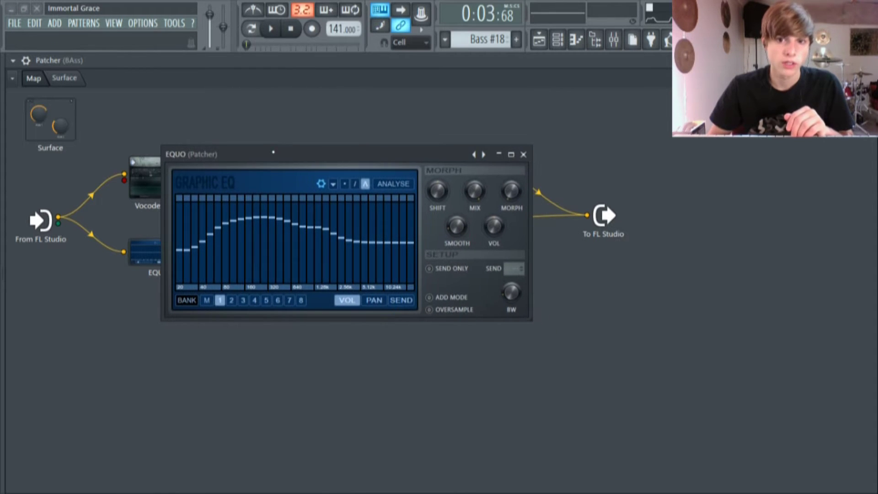
drag(530, 203, 848, 203)
drag(614, 146, 509, 122)
click(630, 126)
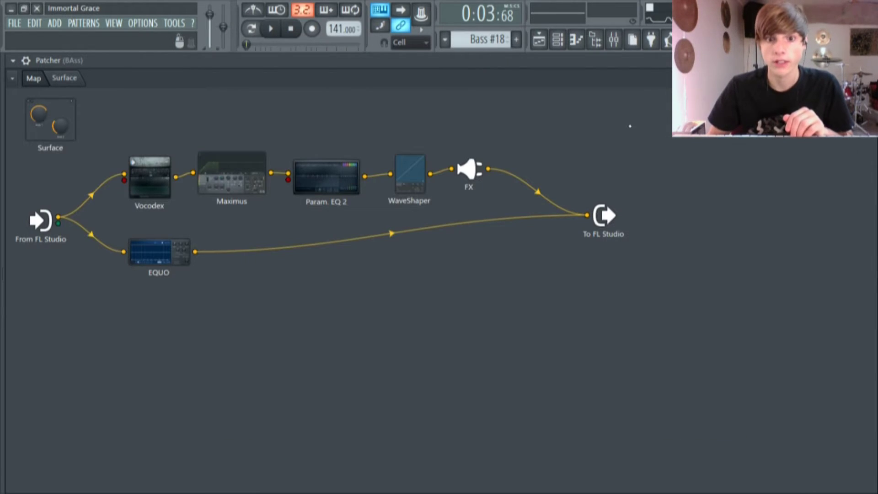
- Open the Effector FX module at the end of the Patcher chain, examine its reverb setup, and close it
click(472, 180)
drag(410, 289, 406, 105)
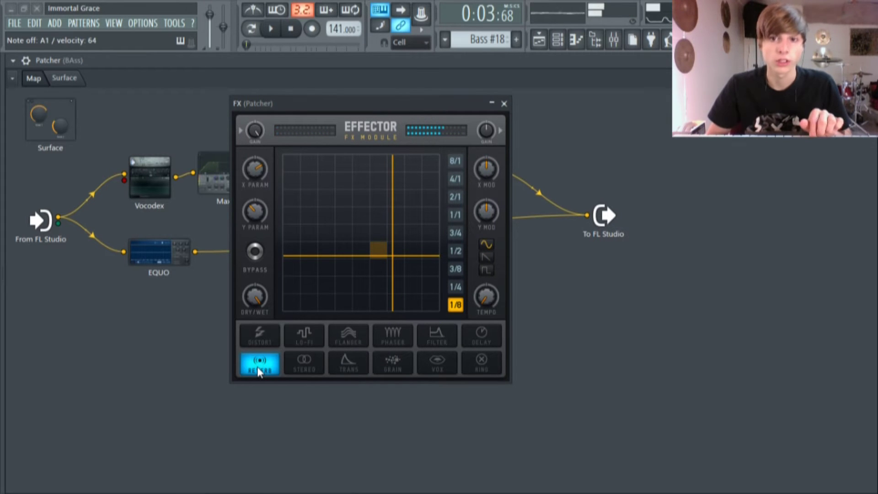
click(504, 103)
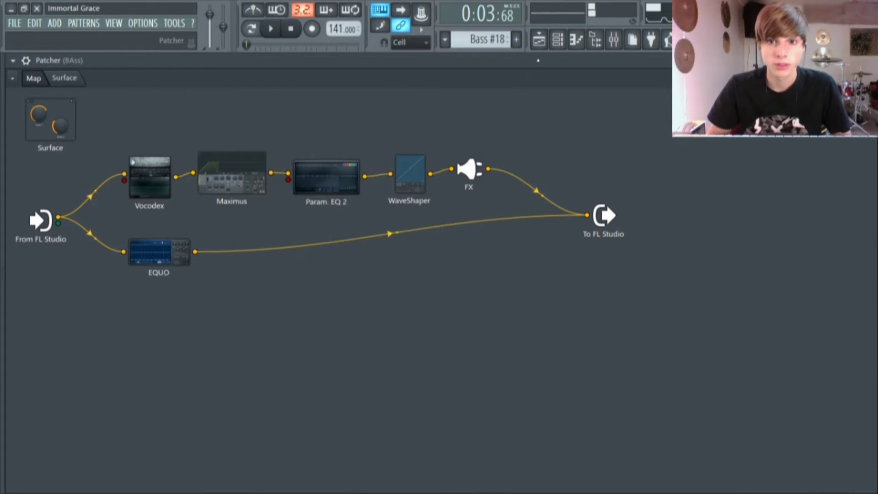
- Show the playlist and examine the Modulation X and Channel volume automation under the first Bass #18 clip
click(549, 40)
drag(144, 92, 6, 109)
scroll(131, 172, up, 5)
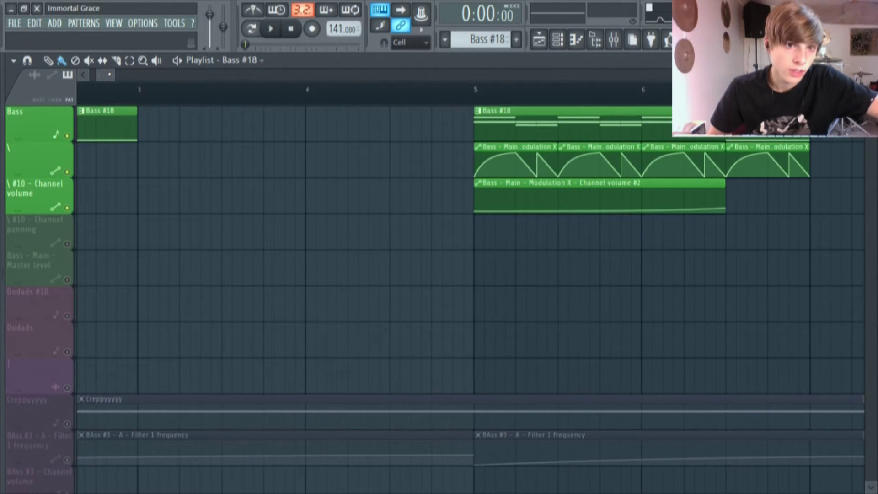
drag(110, 74, 43, 82)
scroll(147, 128, up, 2)
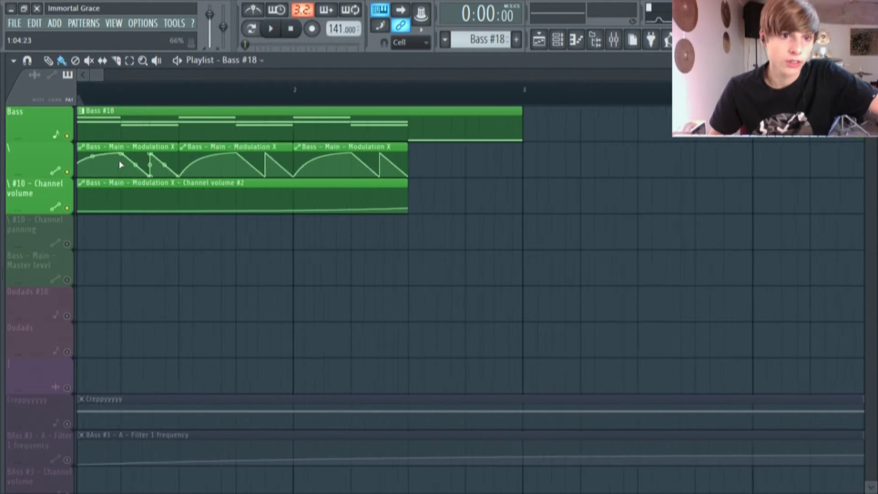
drag(94, 75, 82, 74)
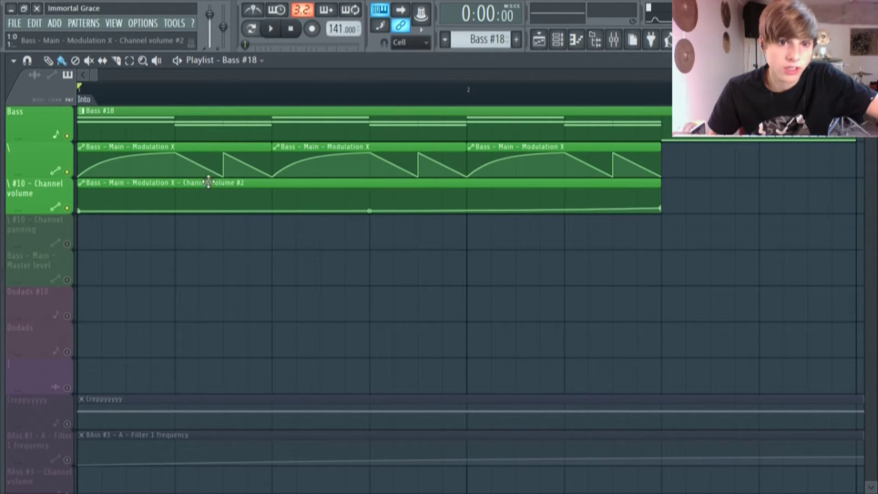
scroll(393, 245, down, 2)
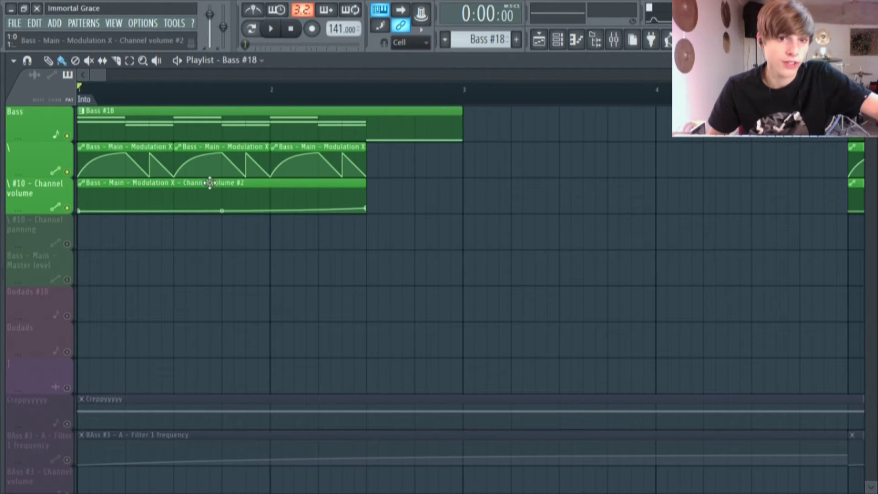
- Select the Modulation X automation clip and play the opening bass phrase from bar 1, stopping after it
click(224, 144)
scroll(217, 166, down, 4)
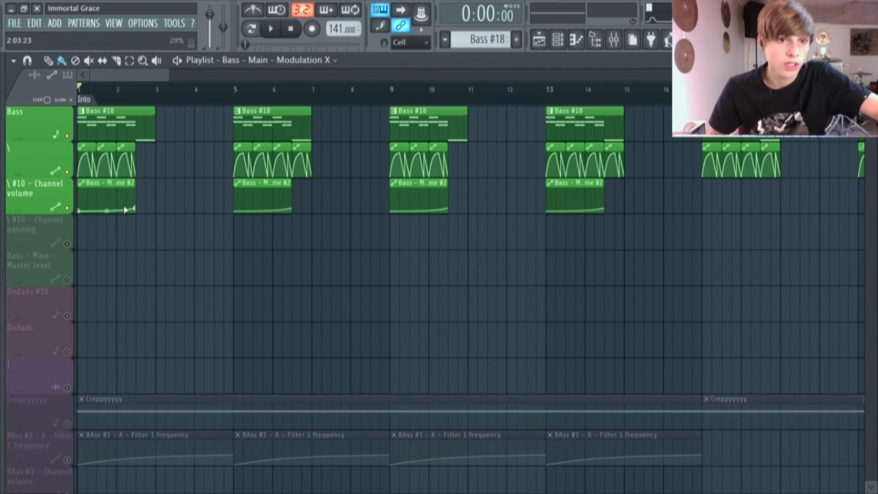
click(276, 28)
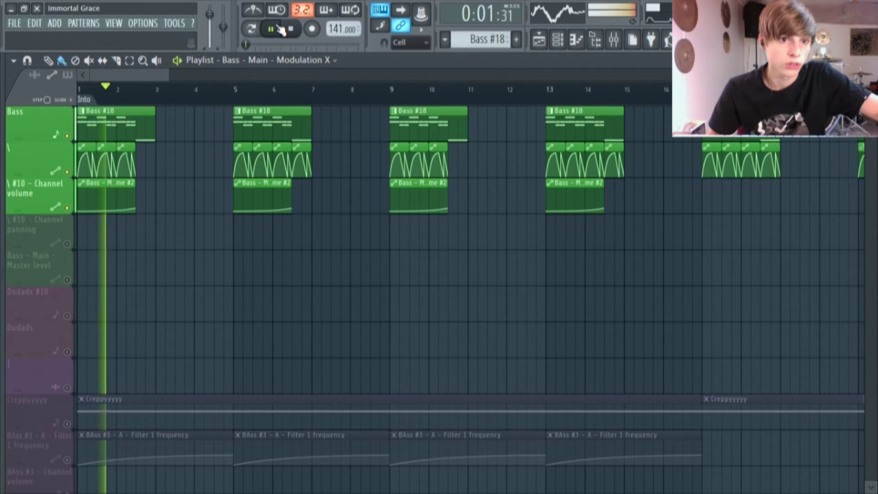
click(271, 29)
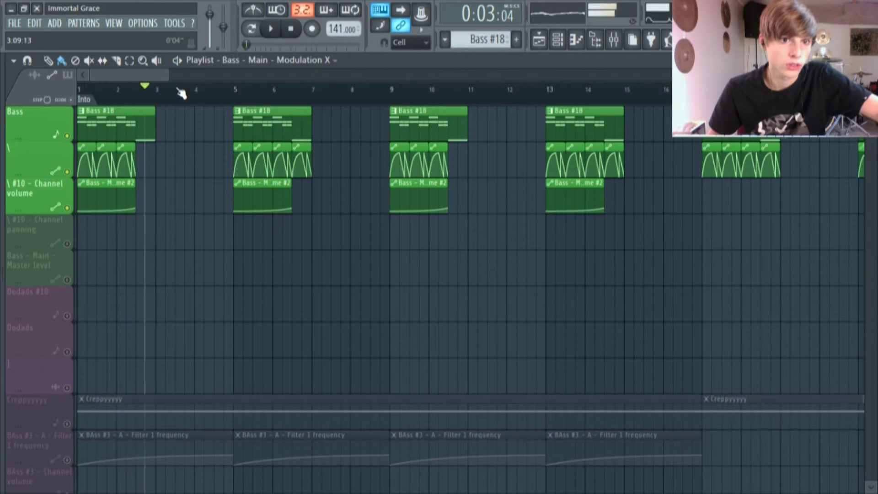
- Make the first Channel volume automation clip unique and raise its volume curve close to the top
scroll(181, 94, up, 3)
right_click(81, 190)
click(114, 280)
drag(79, 211, 80, 188)
right_click(233, 190)
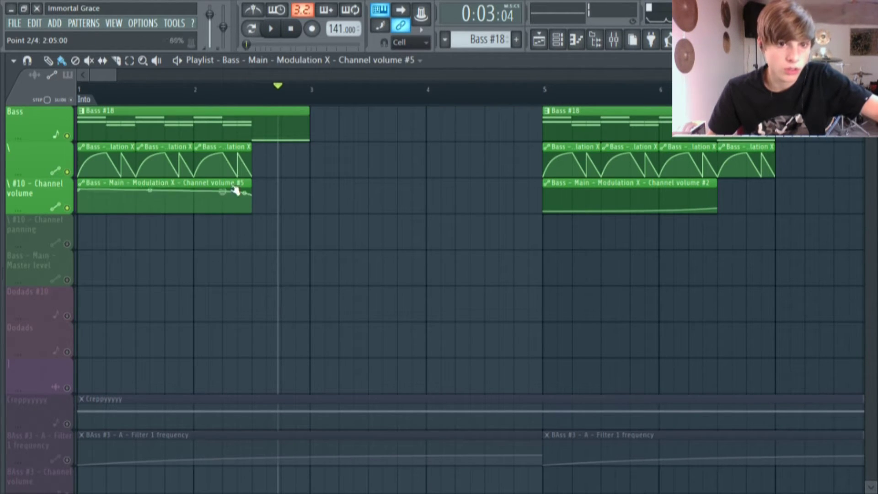
- Play the opening bass phrase with its edited volume automation, and the phrase at bar 5 for comparison
click(272, 30)
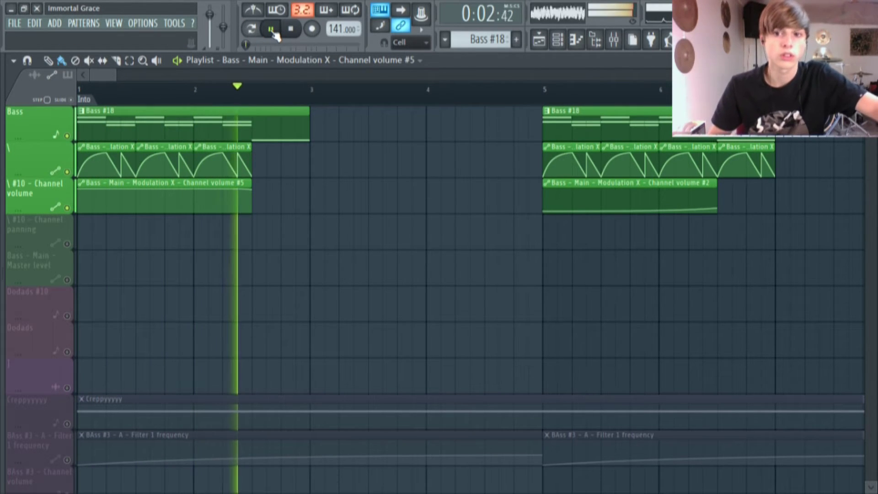
click(272, 30)
click(541, 88)
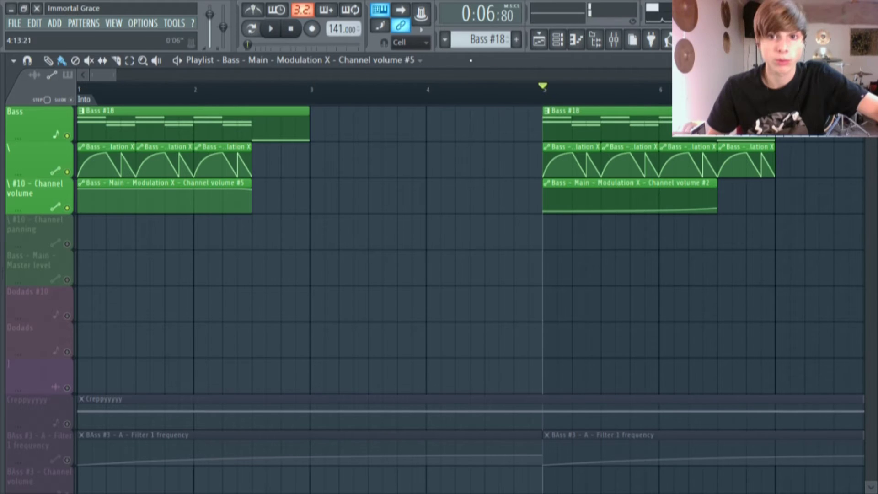
click(272, 36)
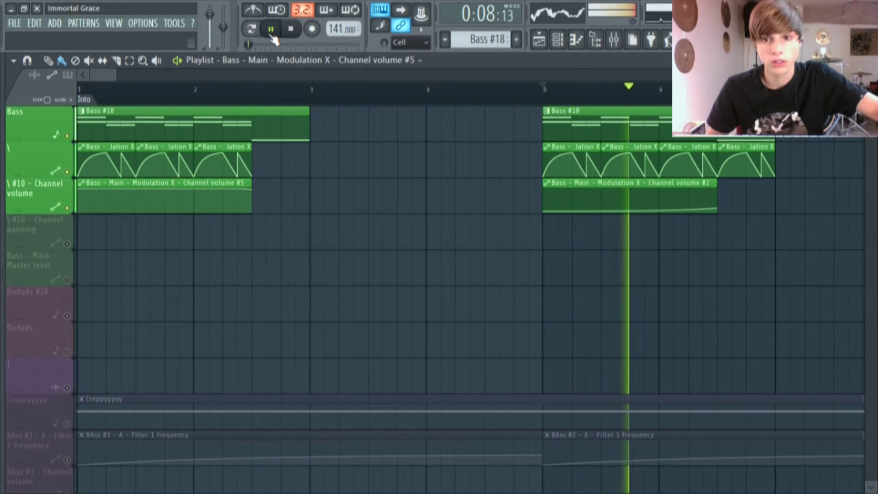
- Stop playback and replace the Channel volume #5 automation clip at bar 1 with the Channel volume #2 clip
click(271, 30)
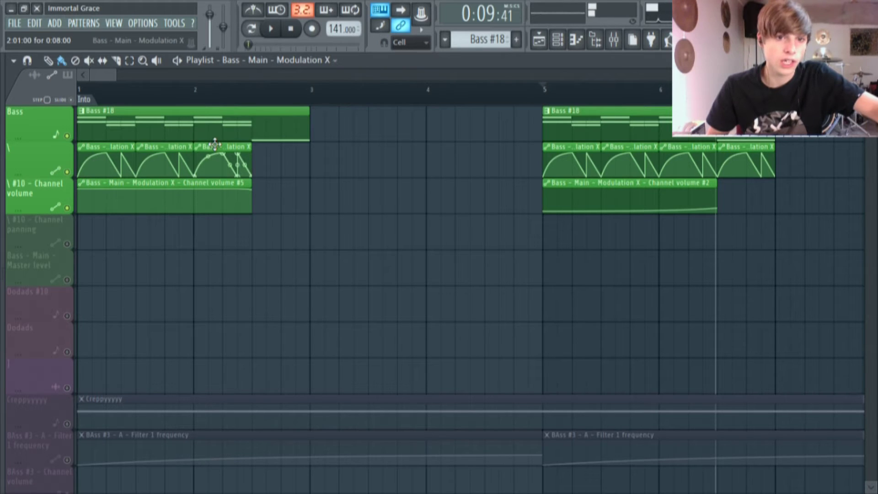
scroll(215, 144, up, 4)
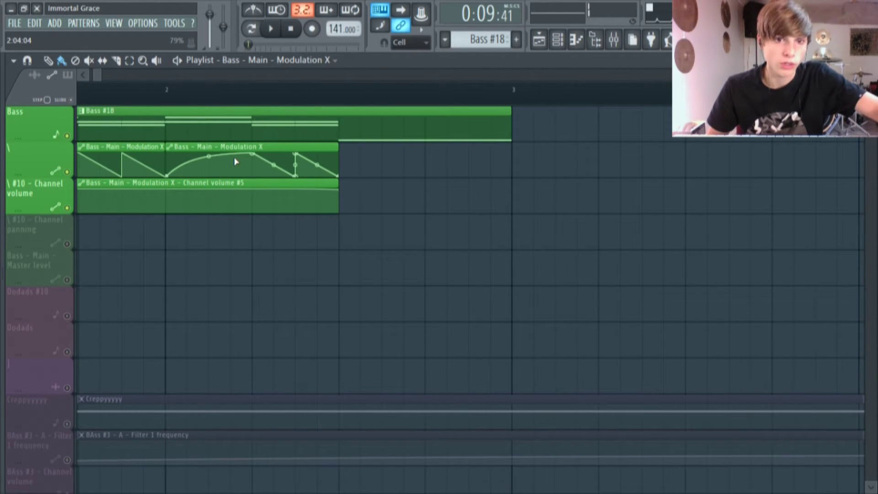
scroll(236, 160, down, 4)
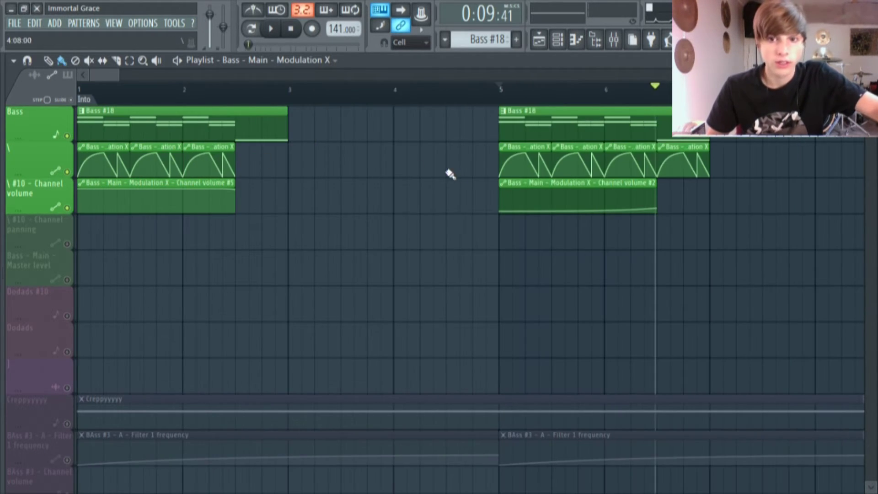
scroll(516, 208, up, 3)
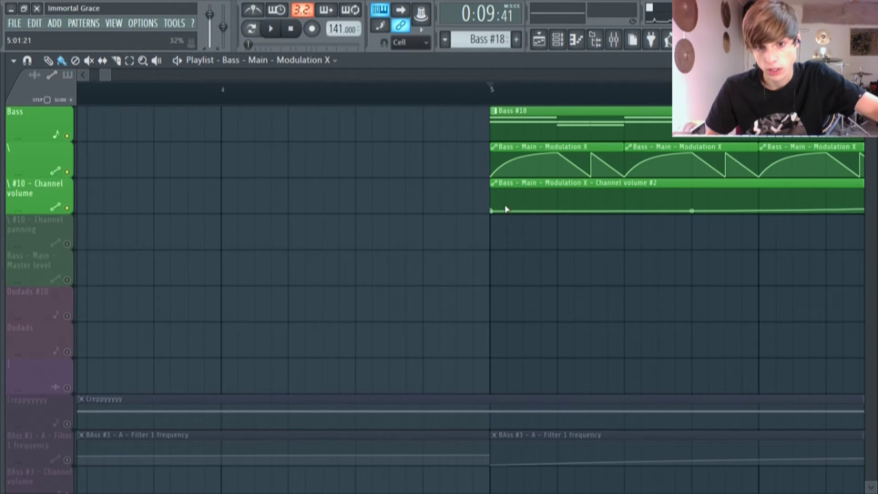
scroll(334, 211, down, 4)
right_click(161, 187)
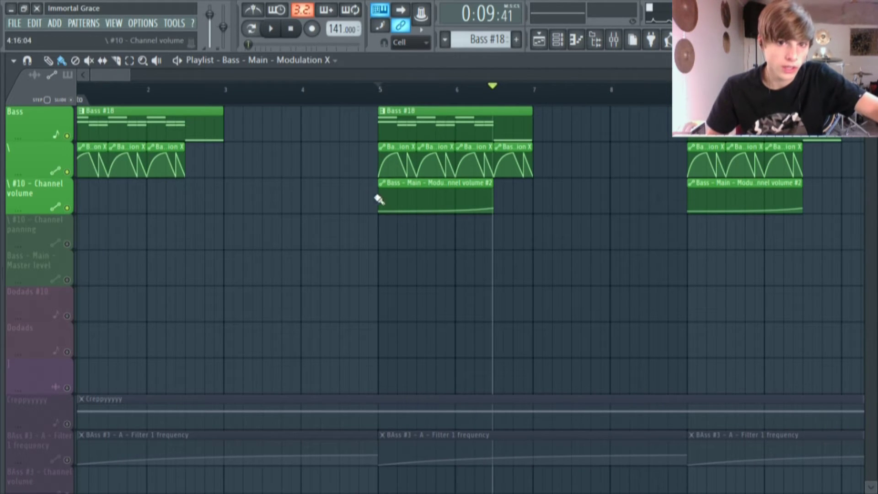
click(89, 200)
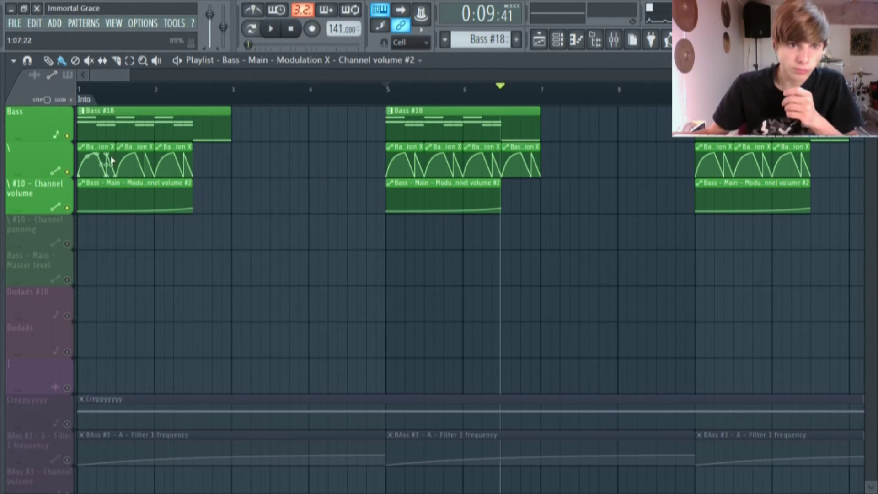
- Open the first Bass #18 clip's notes in the piano roll and play the pattern through once
double_click(127, 133)
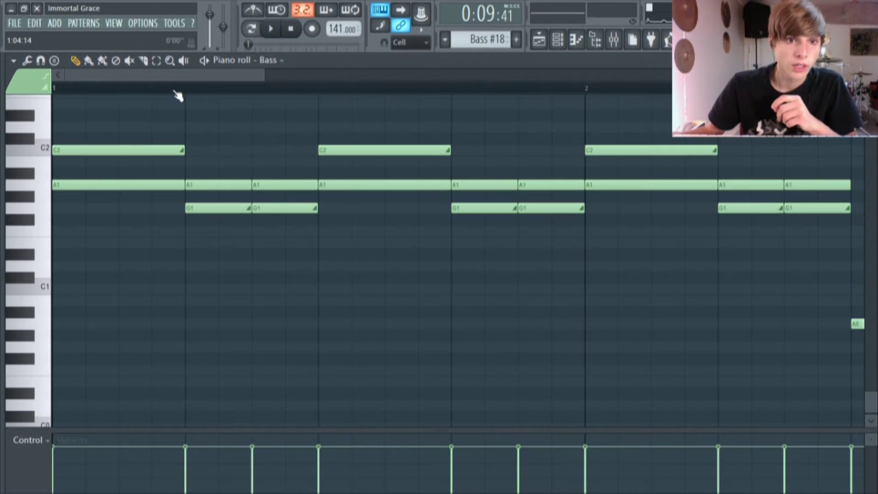
scroll(334, 180, down, 3)
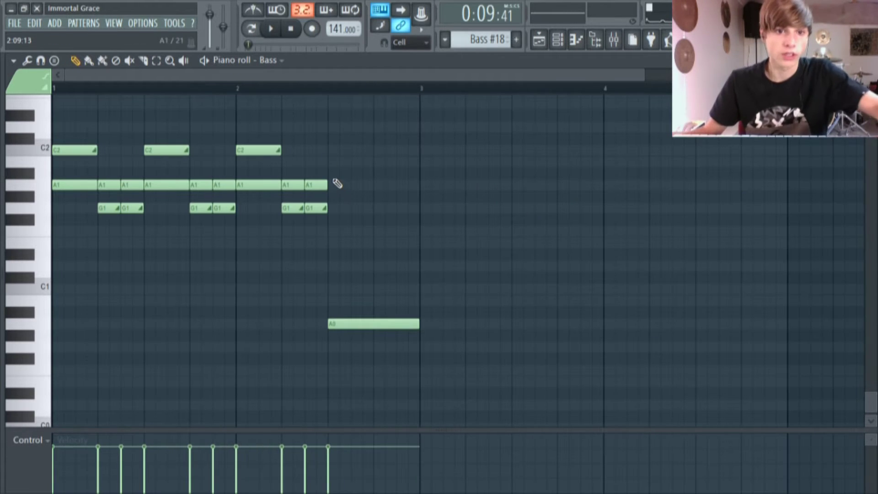
click(273, 28)
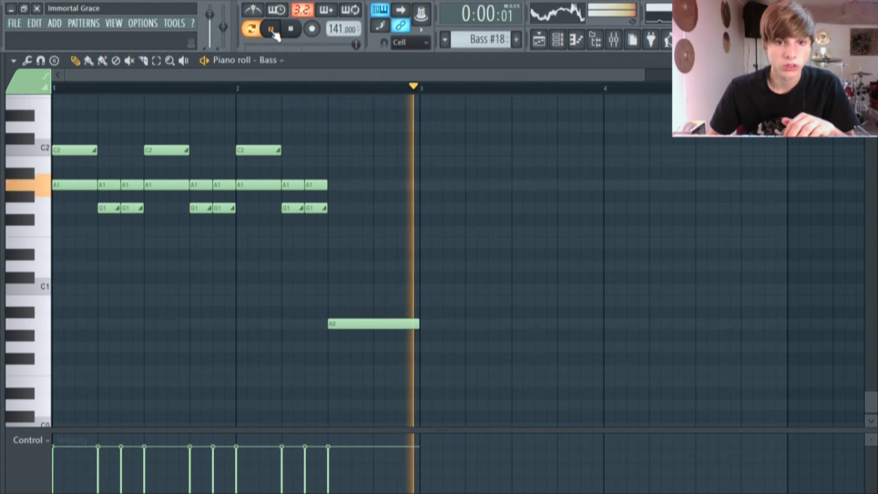
click(272, 29)
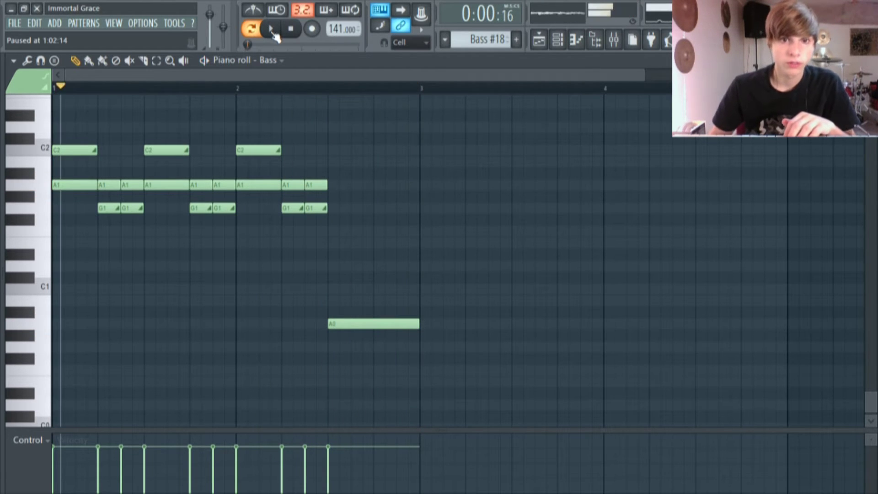
- Return to the playlist and unmute all the tracks outside the Bass group
click(538, 39)
right_click(67, 135)
right_click(67, 135)
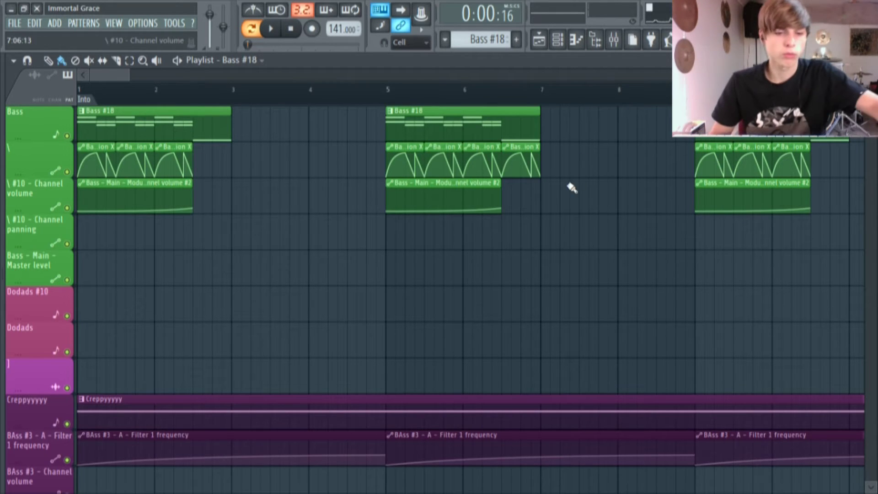
- Look over the whole arrangement and open the Creppyyyyy pattern at bar 1 in the piano roll
scroll(570, 188, down, 5)
scroll(543, 138, down, 2)
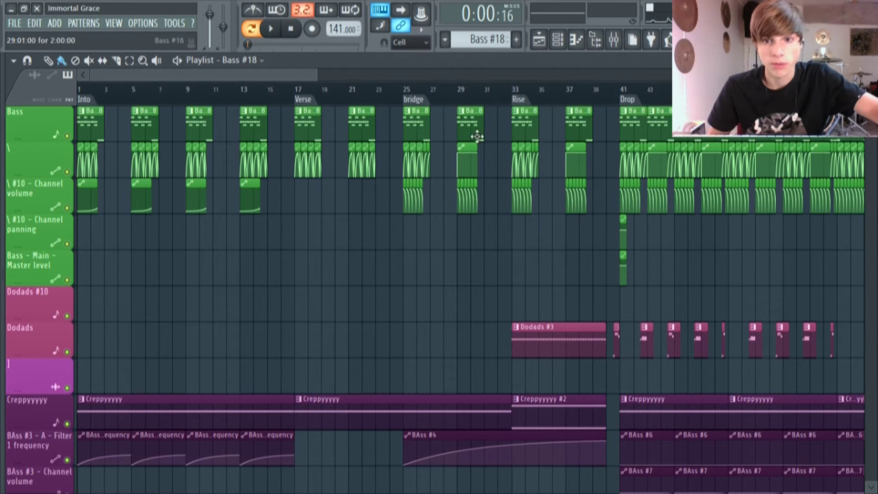
scroll(155, 100, up, 5)
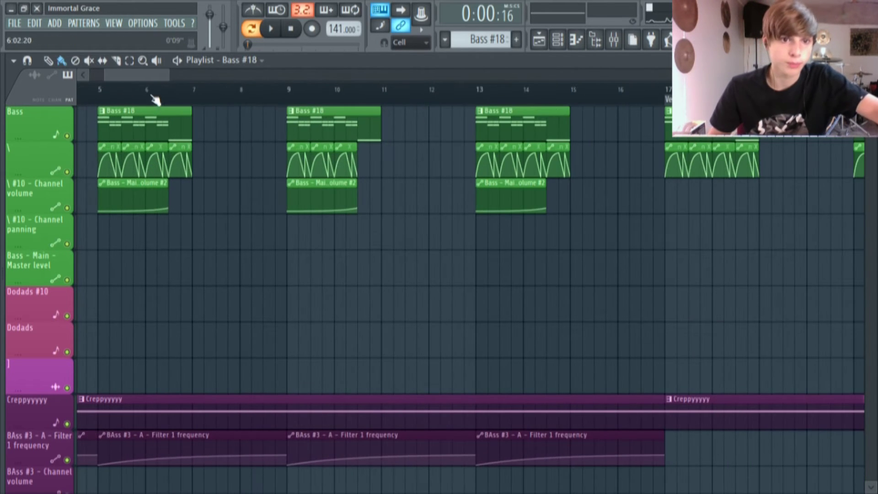
drag(142, 79, 127, 78)
scroll(156, 259, down, 4)
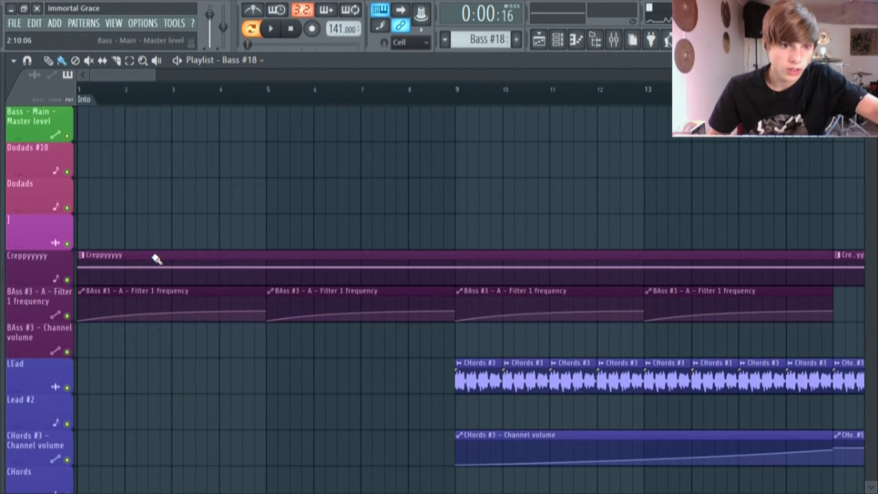
double_click(86, 275)
scroll(219, 206, up, 3)
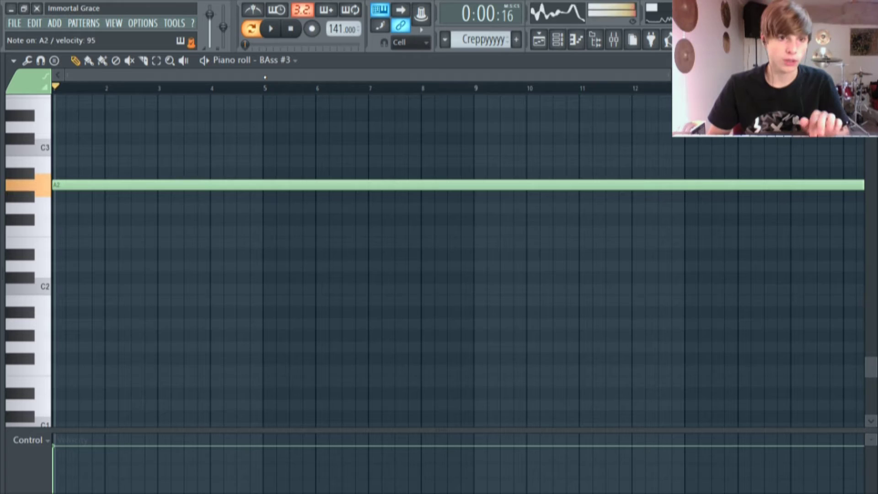
- Open the BAss #3 channel's synth, raise its Filter 1 frequency to 100%, and show the spectrum display
click(558, 40)
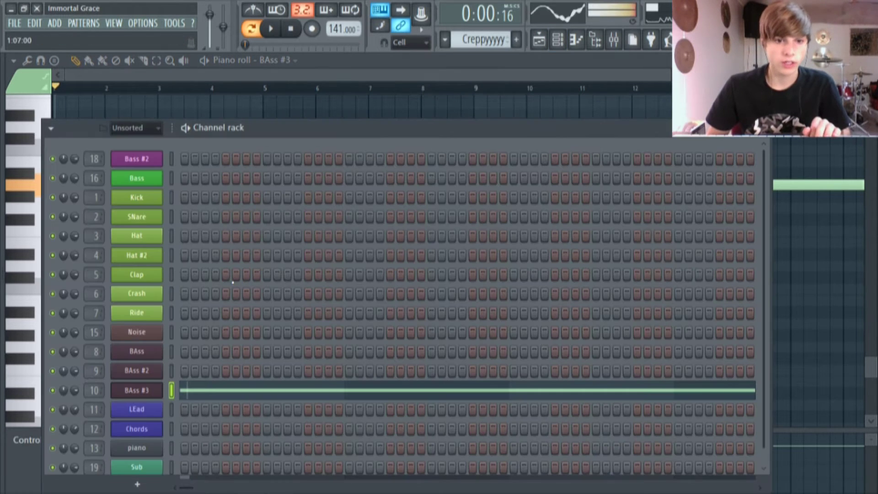
click(131, 392)
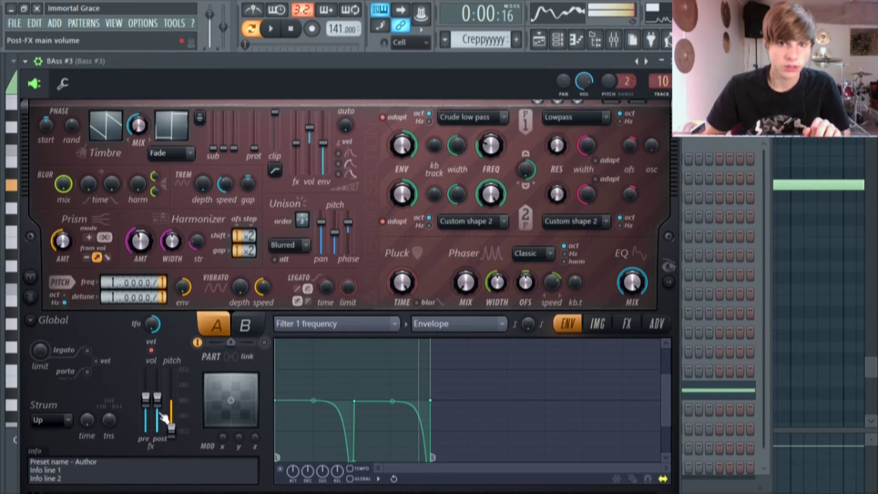
drag(490, 145, 490, 137)
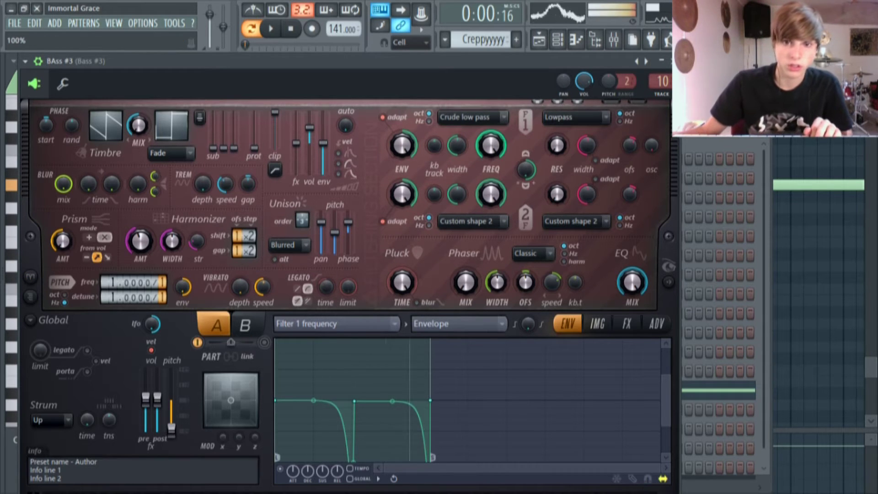
click(670, 282)
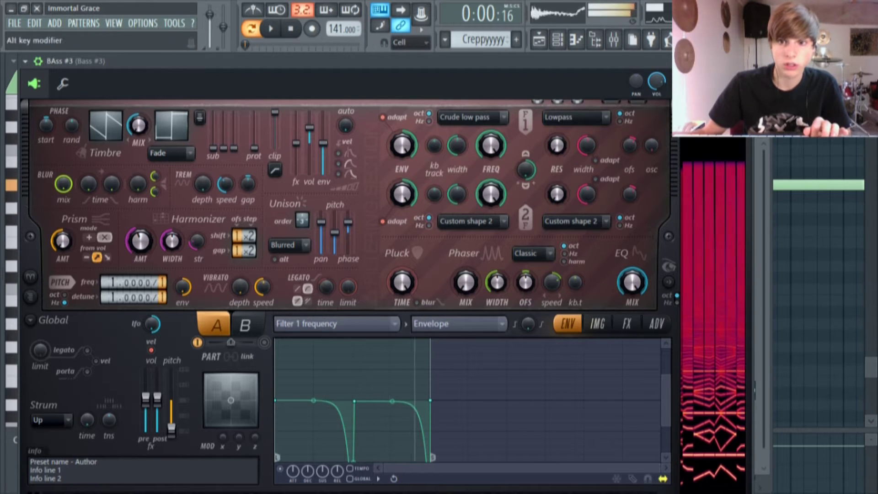
- In the playlist, solo the Creppyyyyy track and re-enable its BAss #3 Filter 1 frequency and Channel volume automation tracks
click(539, 39)
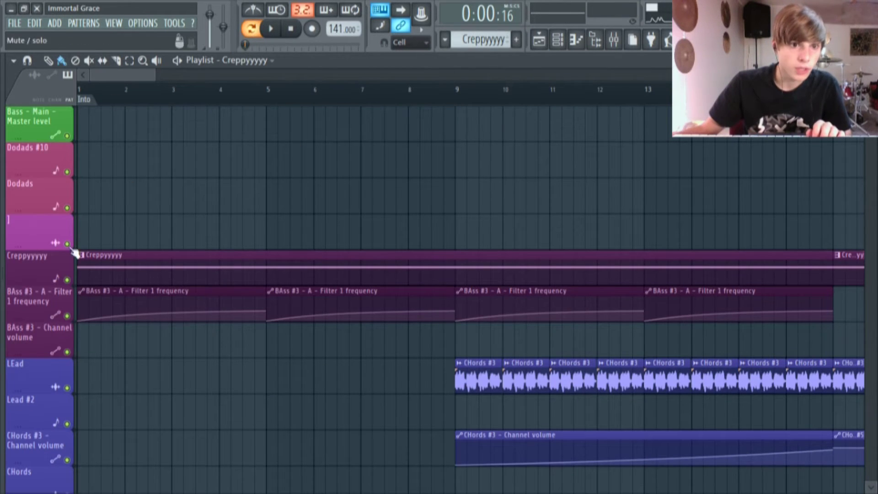
right_click(66, 280)
click(67, 315)
click(67, 352)
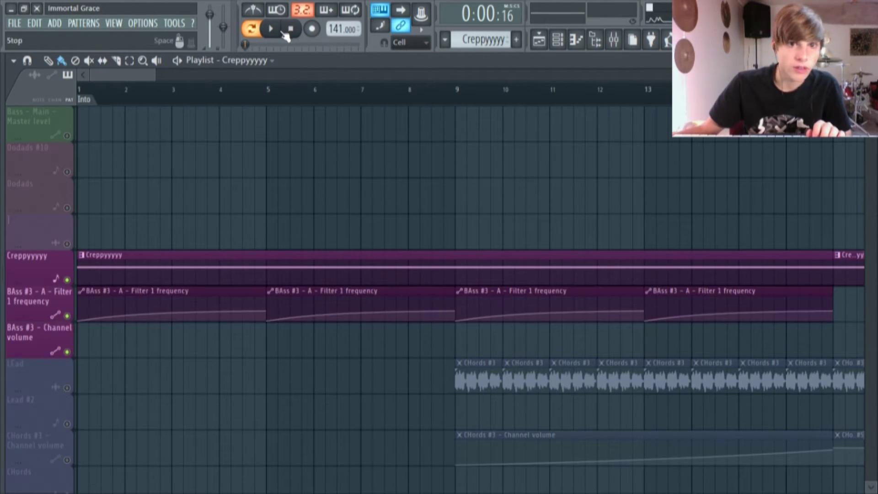
- Switch to song mode and play the Creppyyyyy part from bar 1 past its first filter sweep
click(250, 29)
click(271, 28)
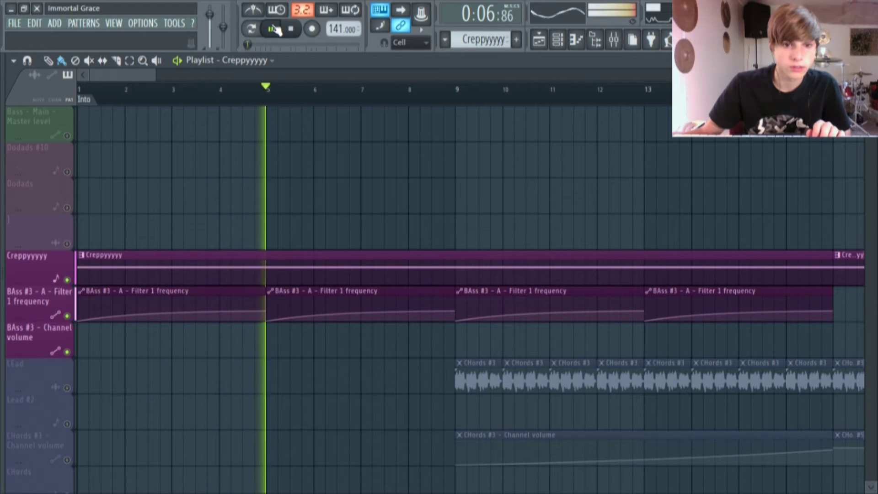
click(273, 29)
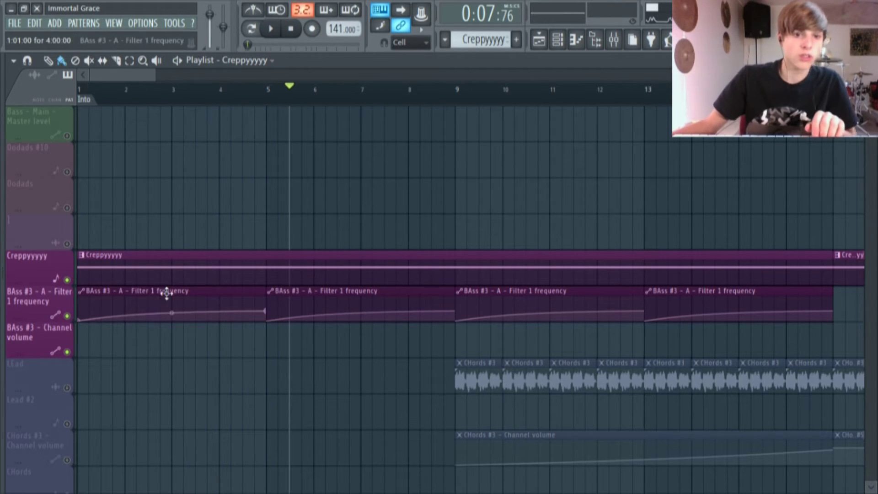
- Reopen the BAss #3 channel's synth and reposition its window over the playlist
click(557, 40)
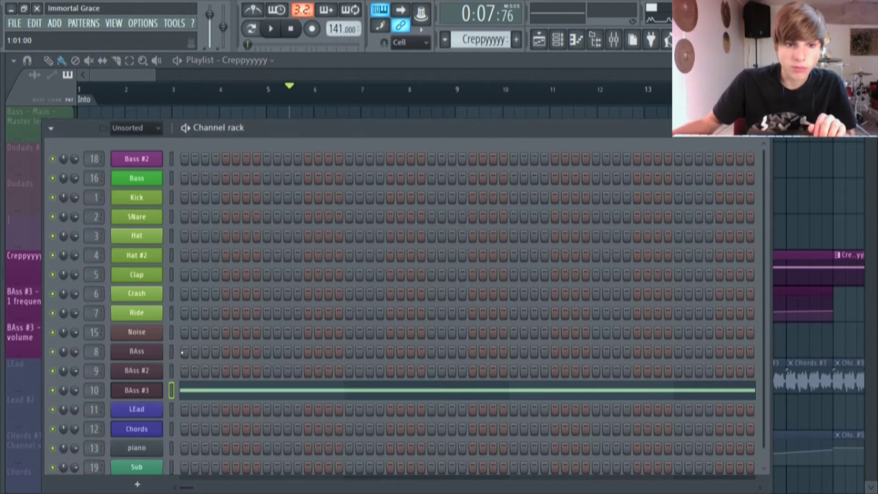
click(126, 394)
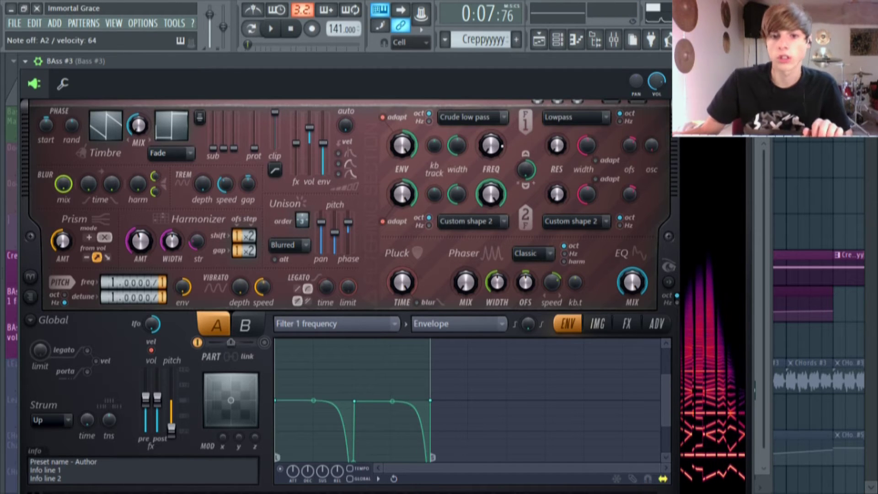
drag(704, 61, 716, 51)
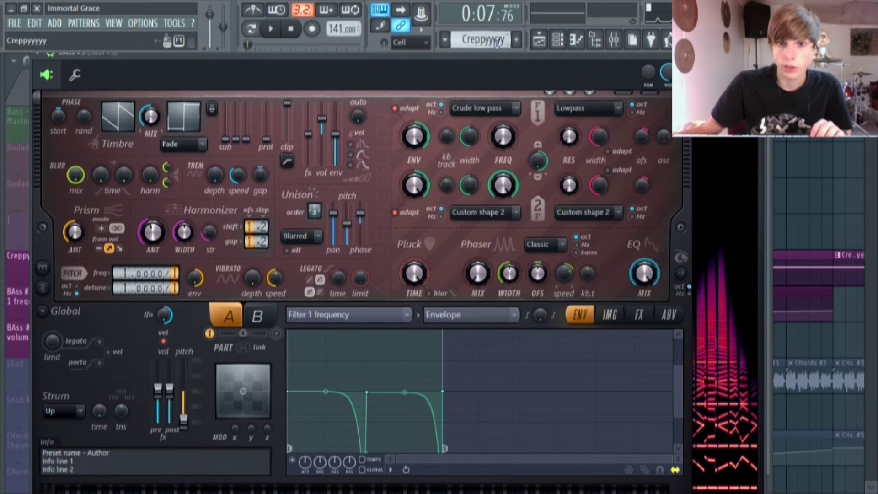
drag(195, 52, 232, 50)
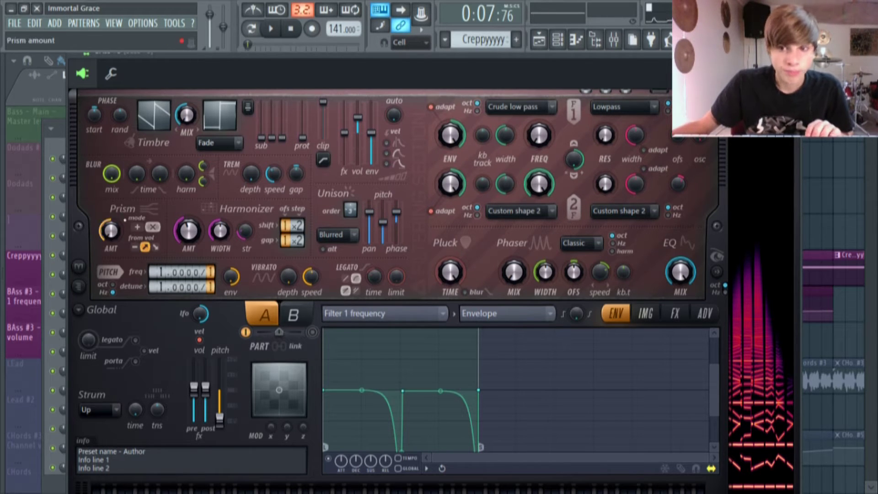
- Widen the BAss #3 synth's spectrum display and bring the full Filter 1 frequency envelope into view
click(722, 273)
drag(684, 51, 657, 52)
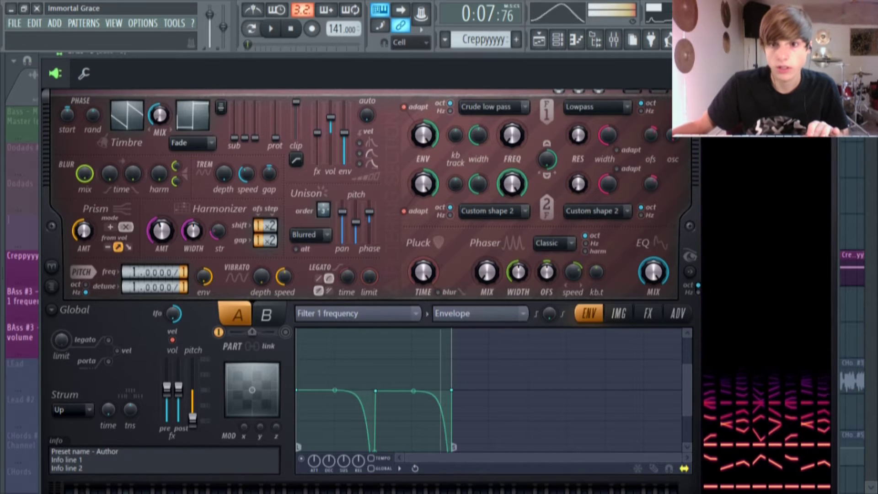
drag(728, 52, 694, 52)
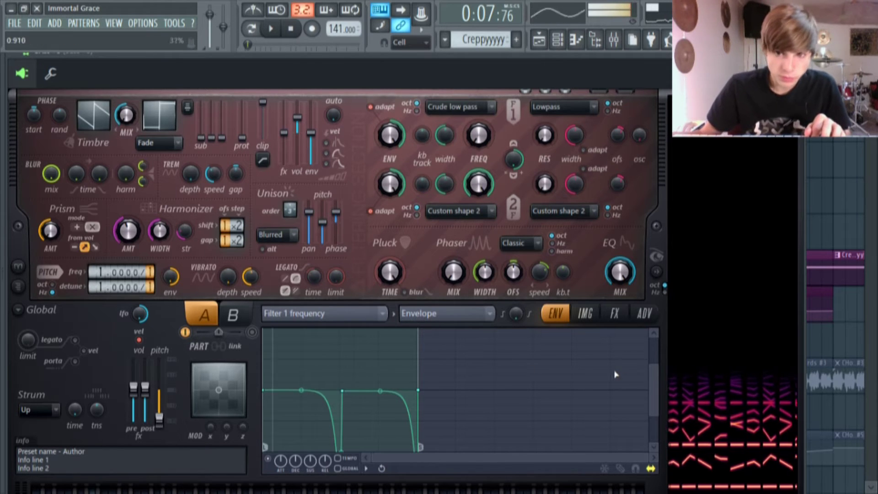
drag(651, 396, 647, 427)
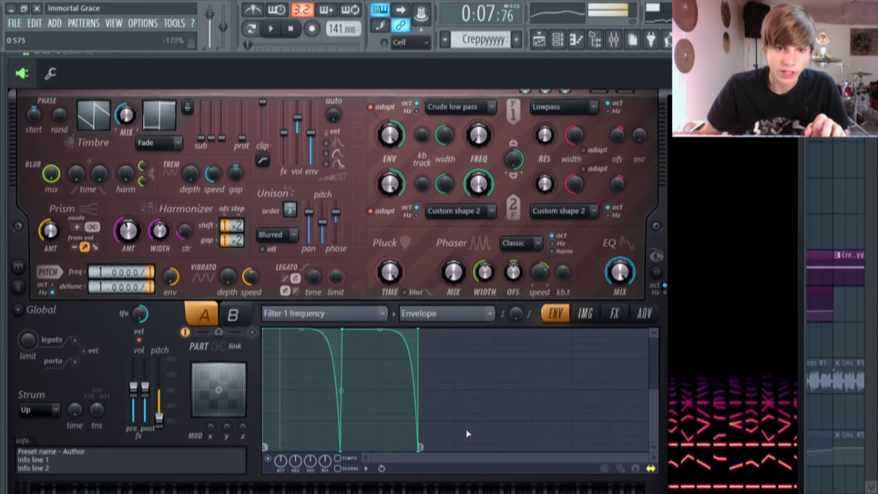
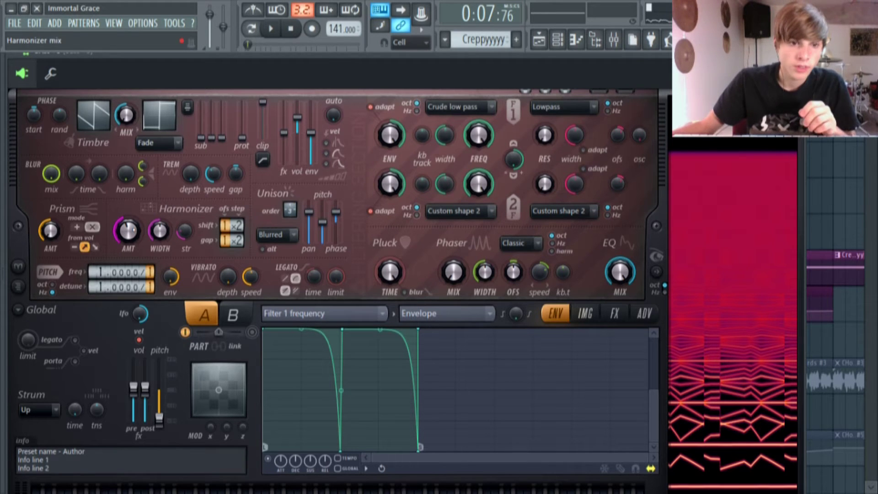
- Lower the Harmonizer amount to zero and restore it to compare the sound
drag(137, 239, 132, 229)
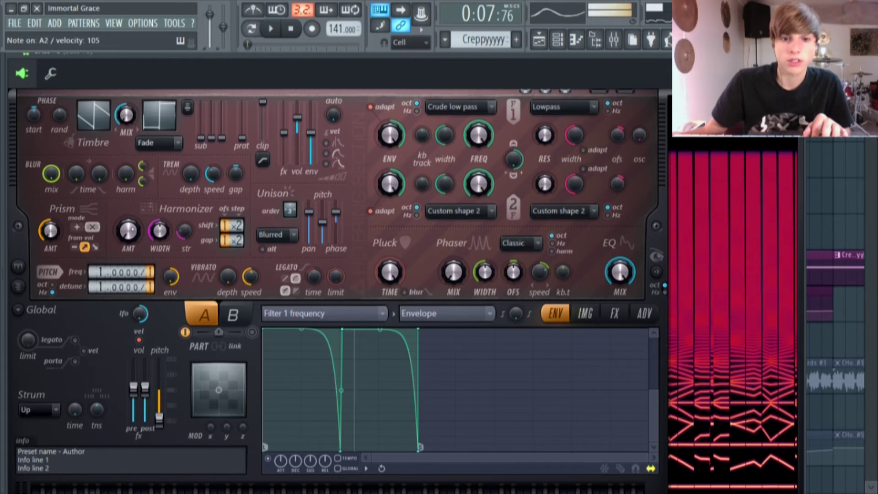
drag(128, 231, 129, 210)
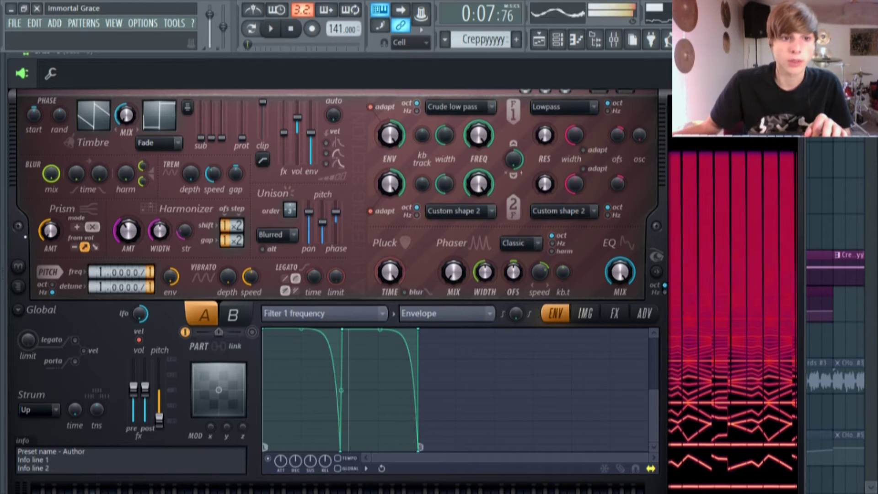
- Try a different Prism amount and switch the Prism's "from vol" mode to its first, flat option
drag(50, 231, 50, 250)
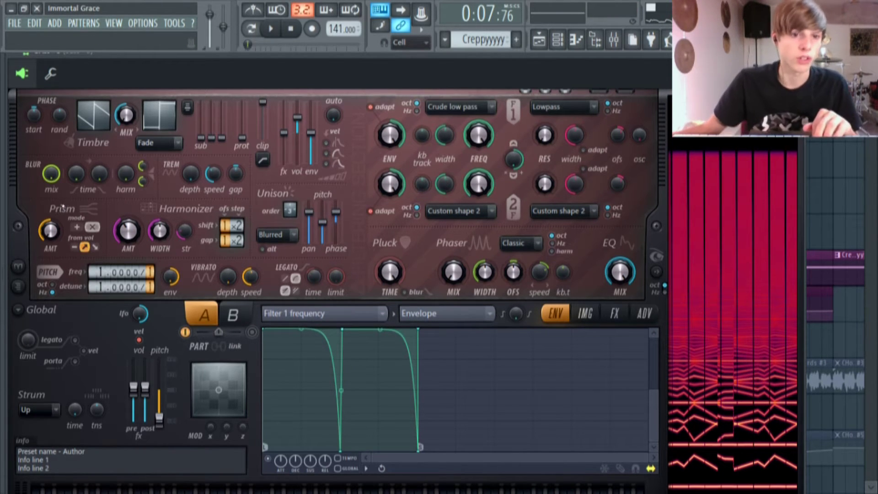
click(75, 248)
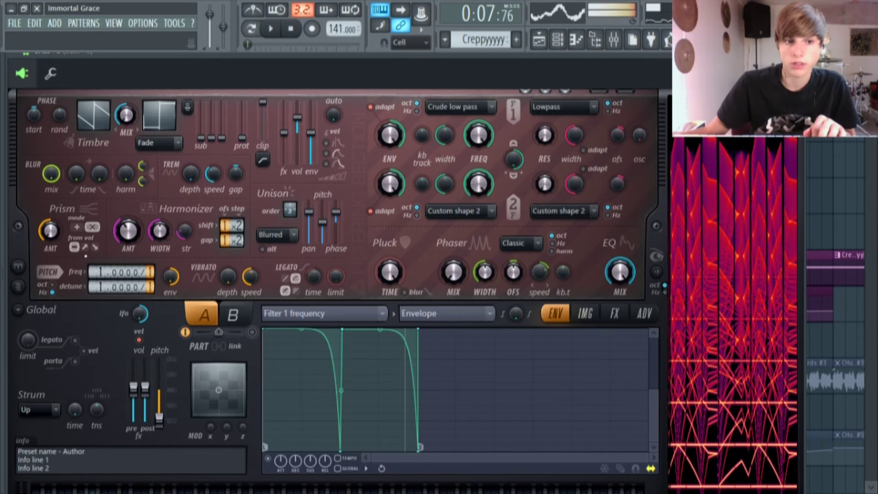
- Compare the Prism's add mode and flat "from vol" option, finishing on multiply mode with the second "from vol" option
click(85, 247)
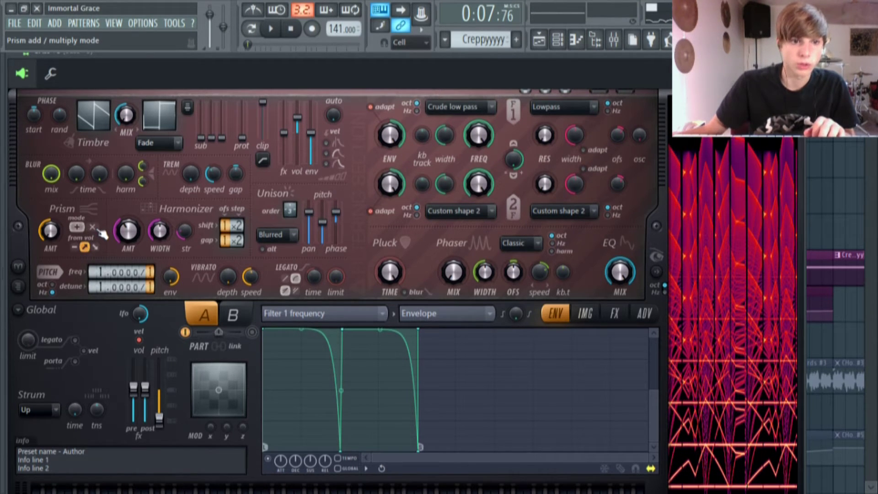
click(75, 247)
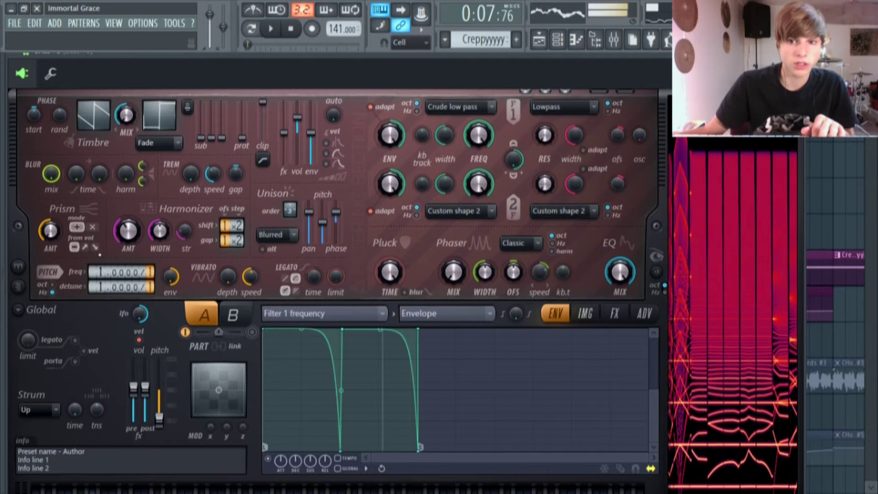
click(92, 227)
click(85, 246)
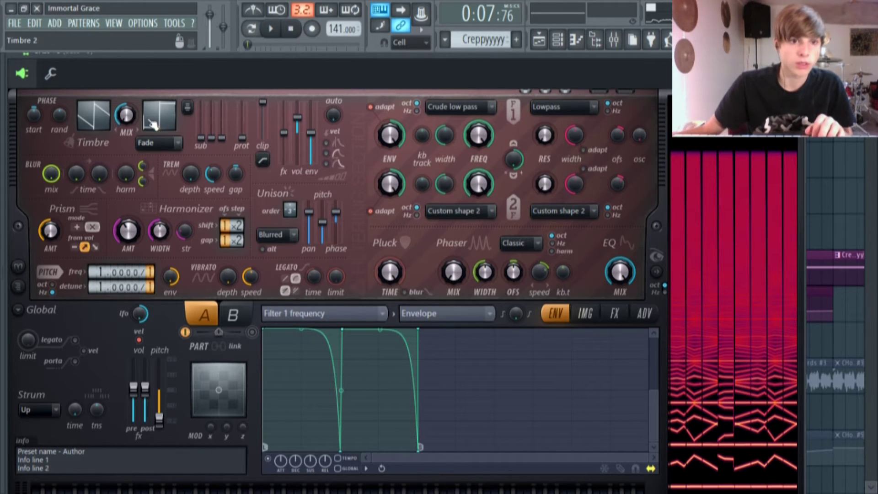
click(286, 235)
click(282, 261)
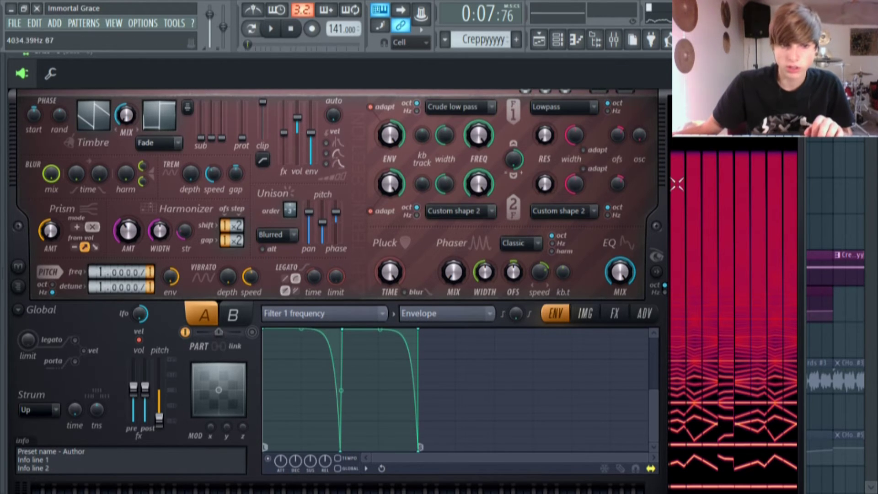
- Open the Patcher effect on the Bass #3 mixer track and maximize its map
click(616, 41)
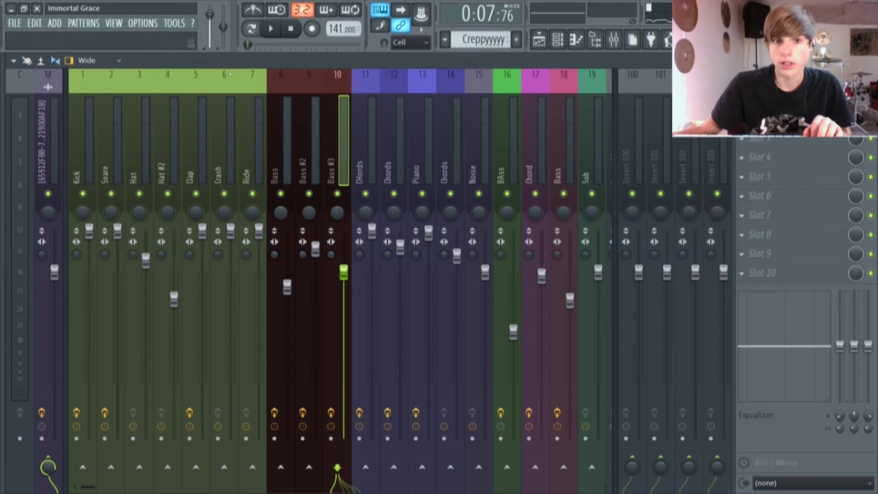
click(777, 99)
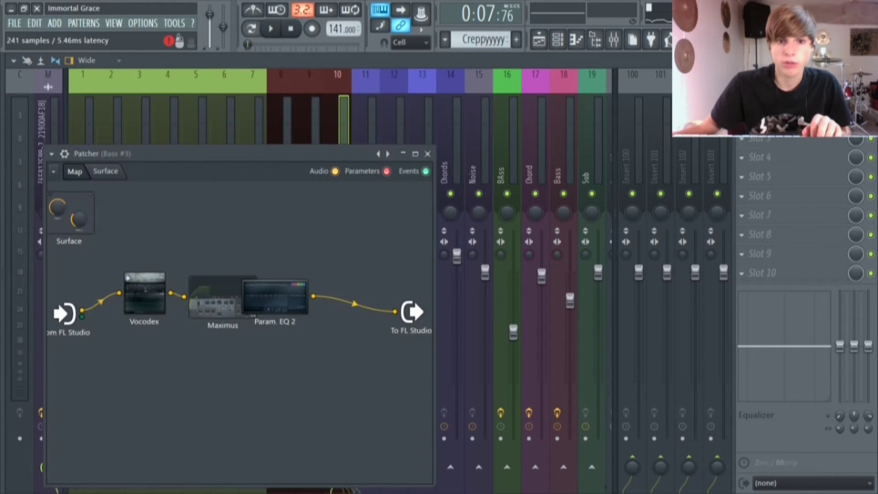
click(415, 150)
- Open Vocodex from the Patcher map, move its window fully into view to examine its settings, and close it
click(218, 212)
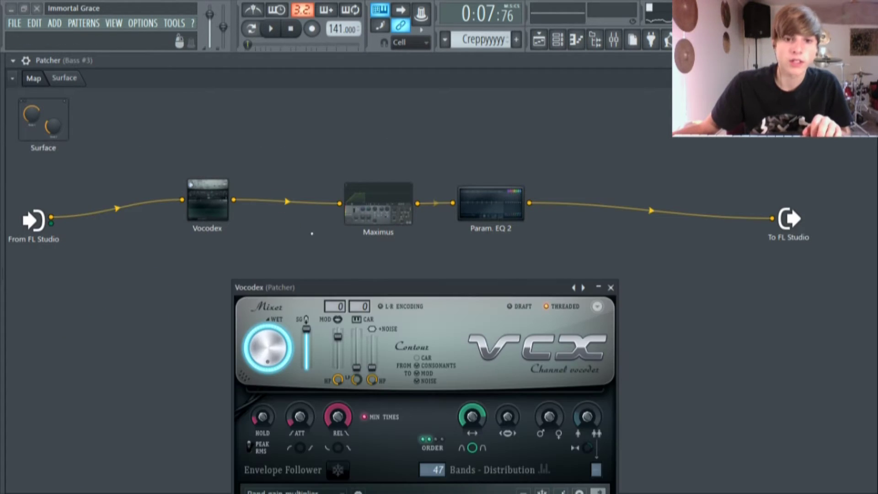
drag(360, 291, 367, 104)
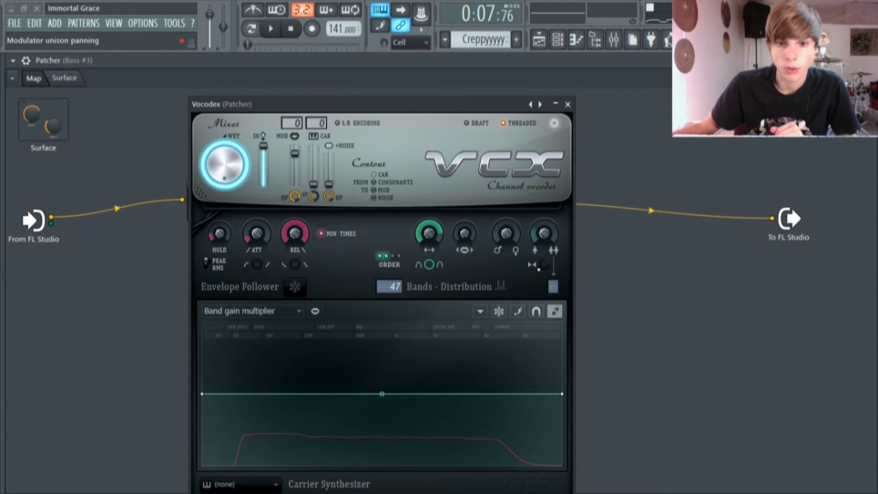
click(467, 122)
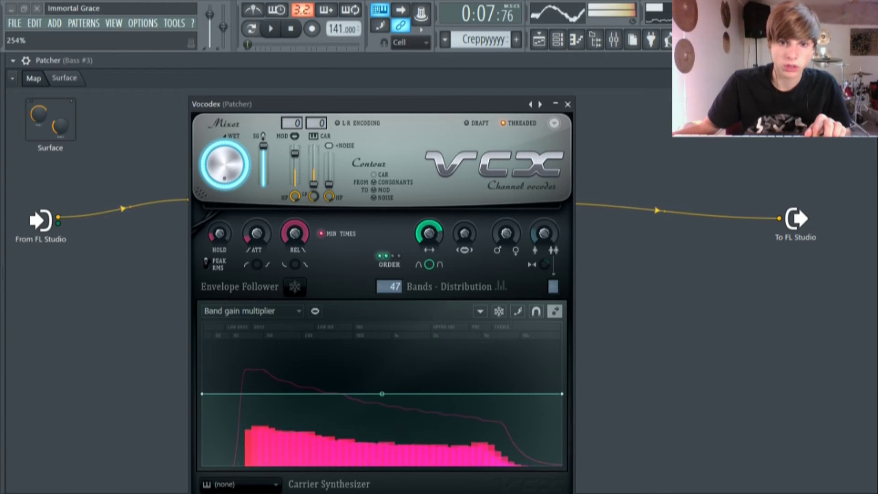
click(568, 104)
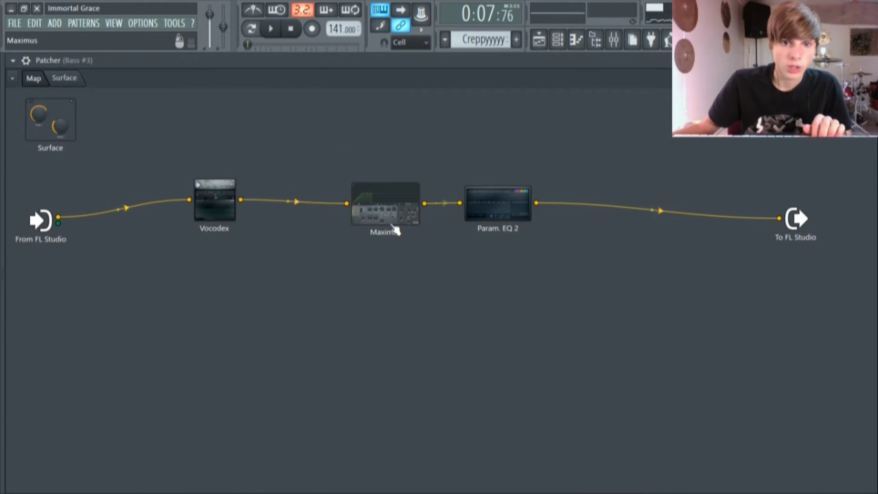
- Open Maximus from the Patcher map and look through its low, mid and high band compression curves
click(385, 205)
drag(422, 280, 408, 179)
click(251, 348)
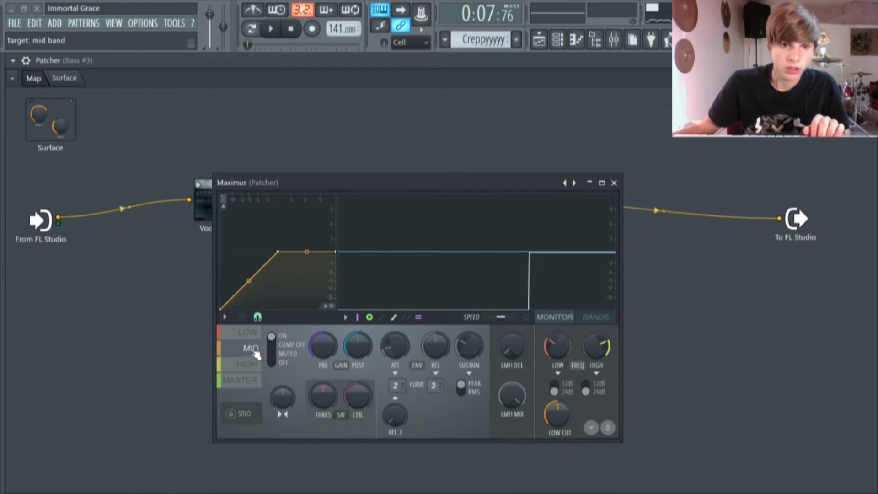
click(255, 332)
click(251, 349)
click(250, 364)
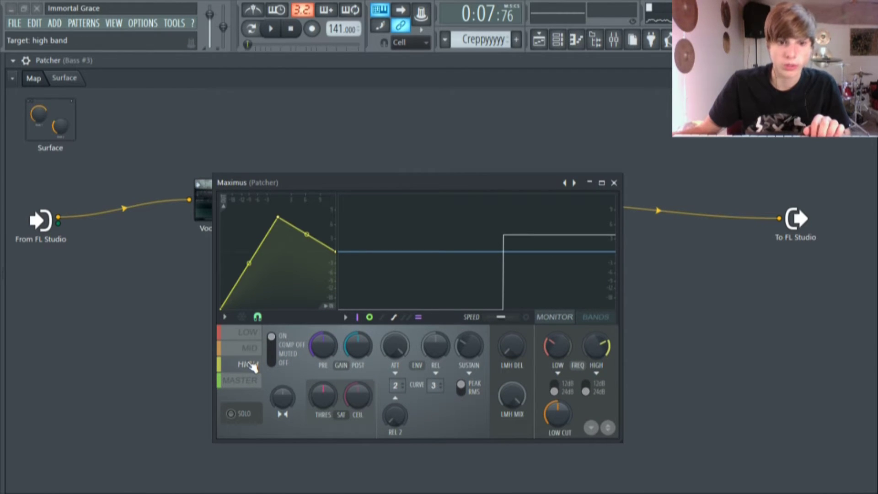
- Compare Maximus's high band curve with the low and mid bands again, reposition the window and close it
click(249, 348)
click(250, 333)
click(249, 364)
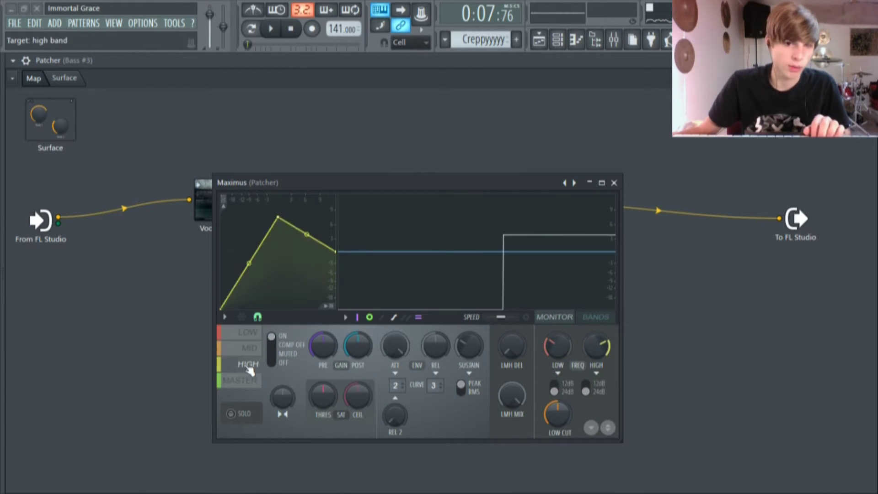
click(256, 348)
click(251, 364)
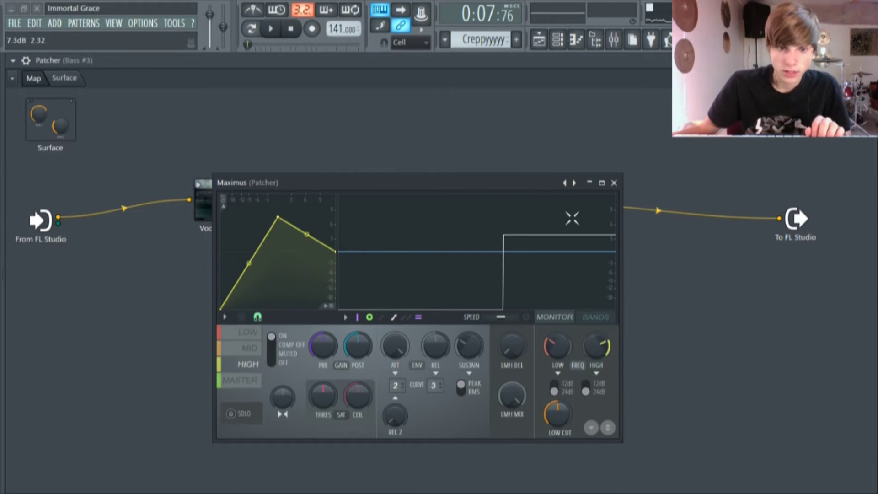
drag(351, 180, 294, 123)
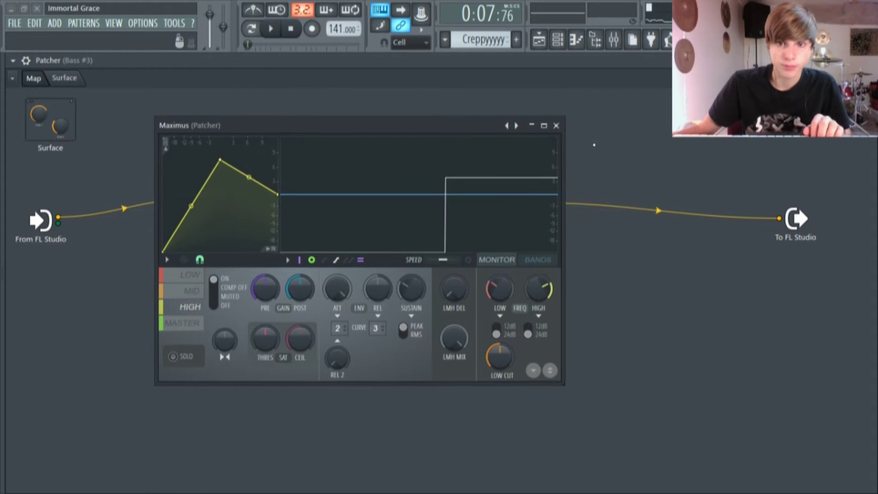
click(556, 126)
- Examine the Patcher's Param. EQ 2 curve, close it, and reopen Maximus from the Bass #3 mixer track's Patcher
click(502, 215)
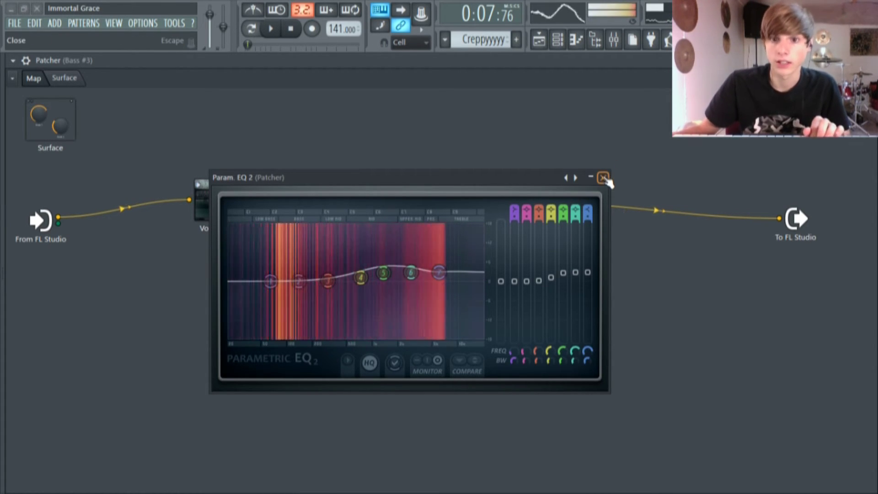
click(603, 178)
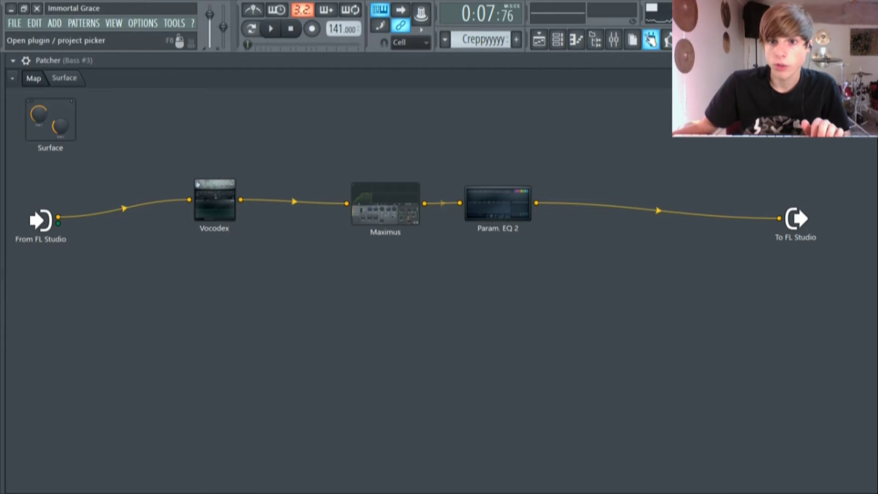
click(613, 40)
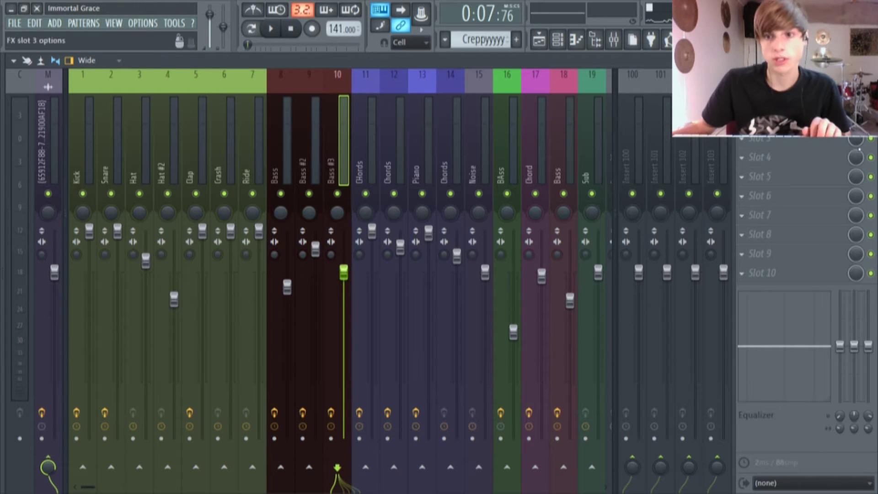
click(795, 100)
double_click(398, 218)
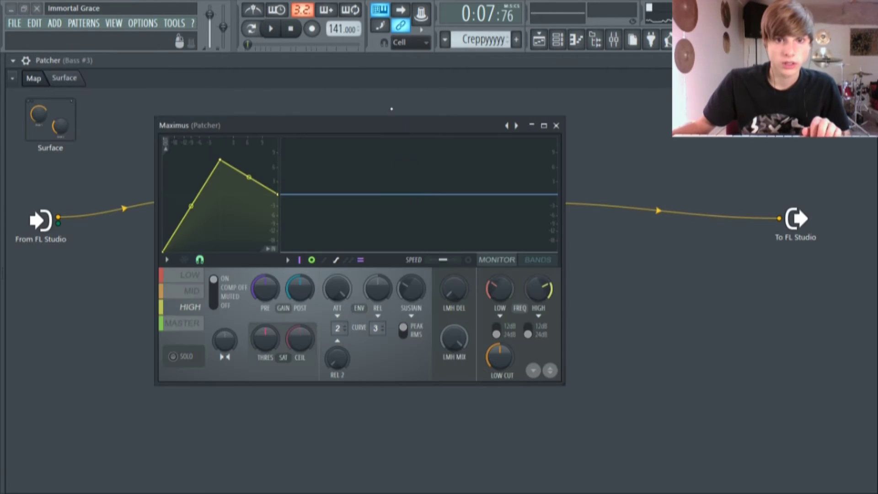
- Return to the playlist and close the Maximus window covering it
click(613, 40)
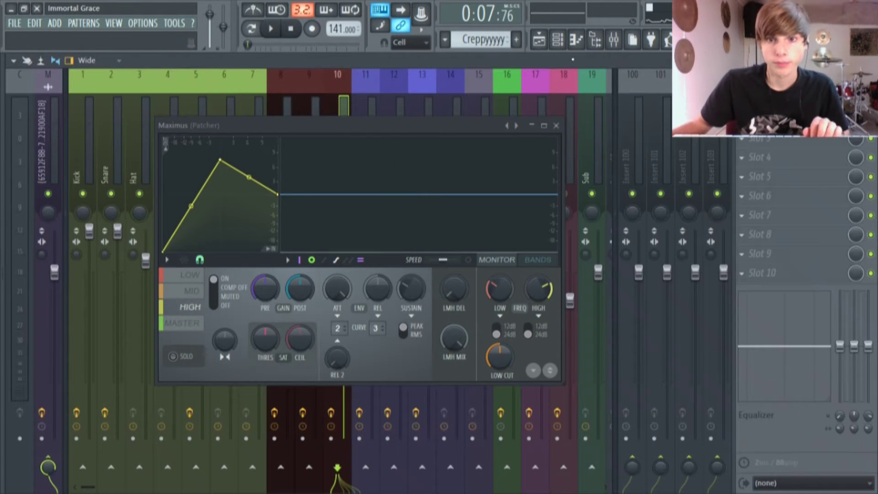
click(543, 44)
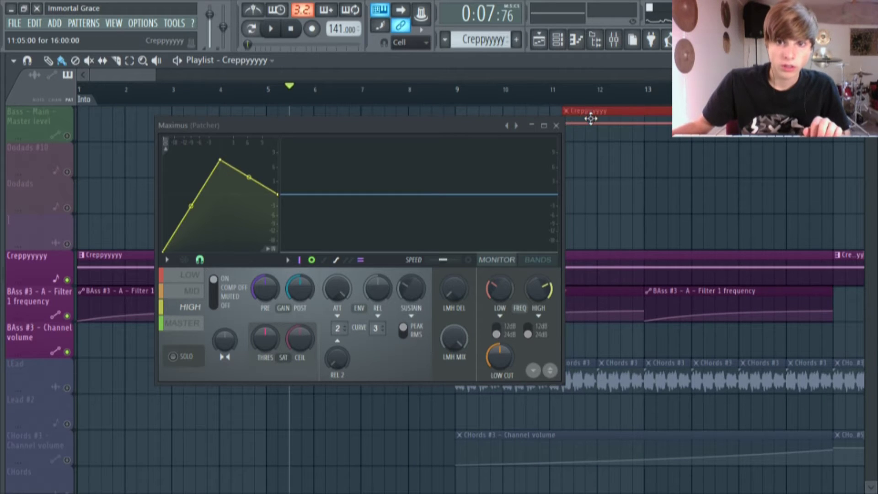
click(556, 126)
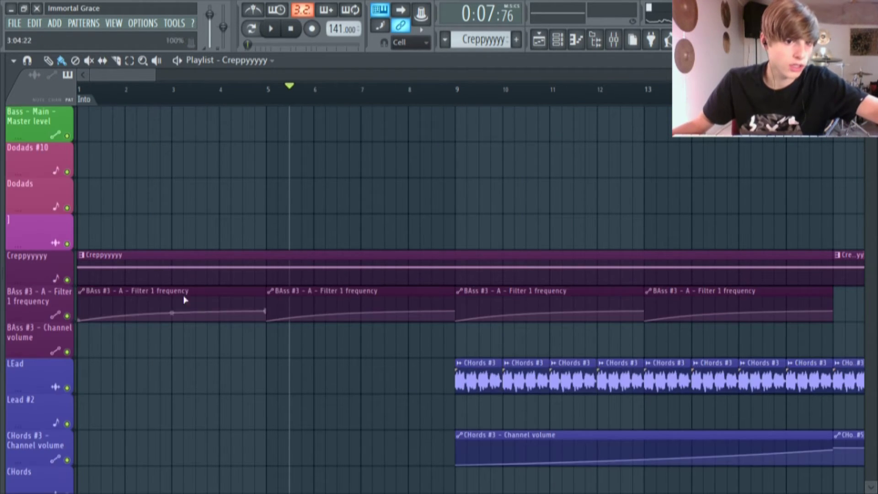
- Find the Sub pattern in the playlist, open it in the piano roll, and bring its notes into view
scroll(234, 330, up, 4)
scroll(233, 328, down, 7)
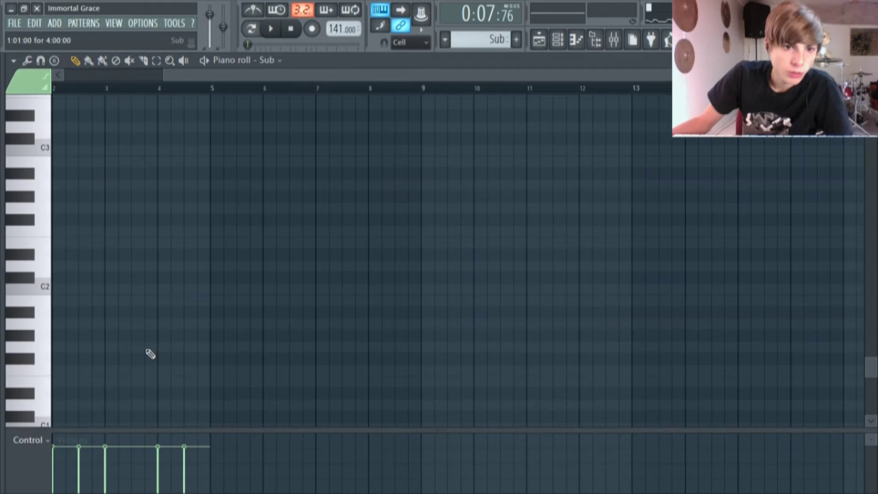
scroll(358, 110, left, 1)
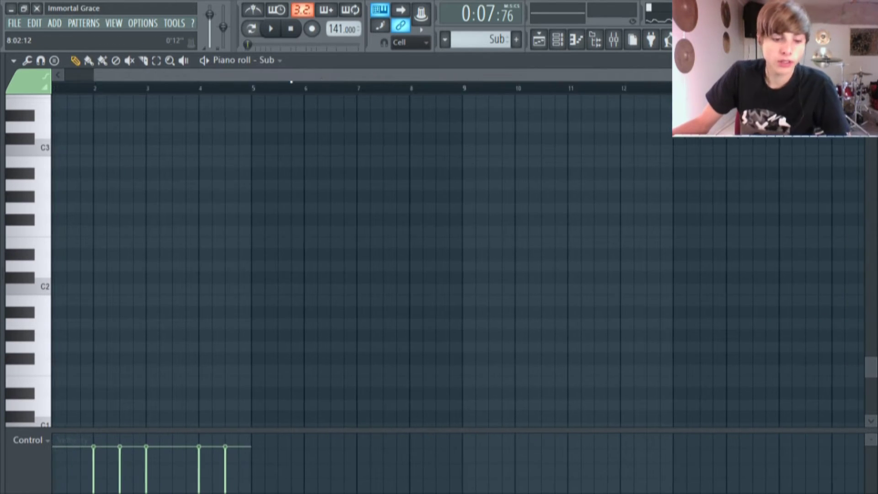
scroll(189, 193, up, 4)
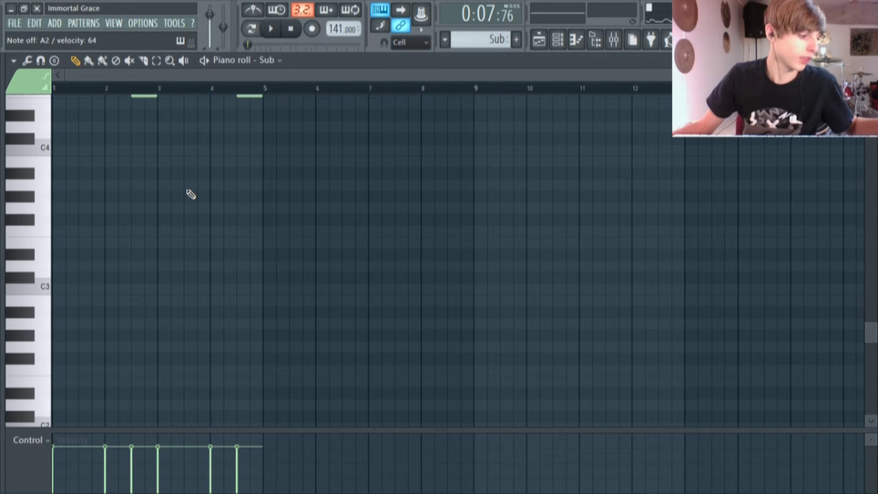
scroll(191, 194, up, 6)
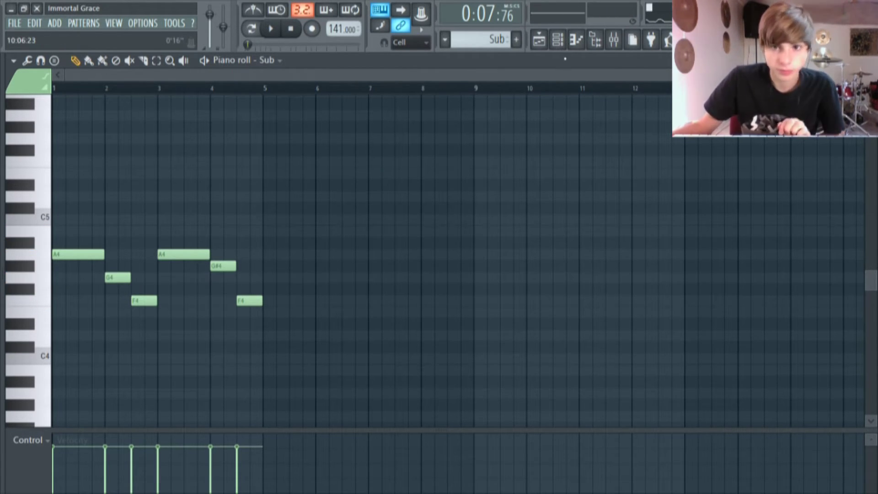
- Open the Sub channel's Sytrus synth, examine its main and Operator 1 settings, and check the Sub mixer track
click(557, 40)
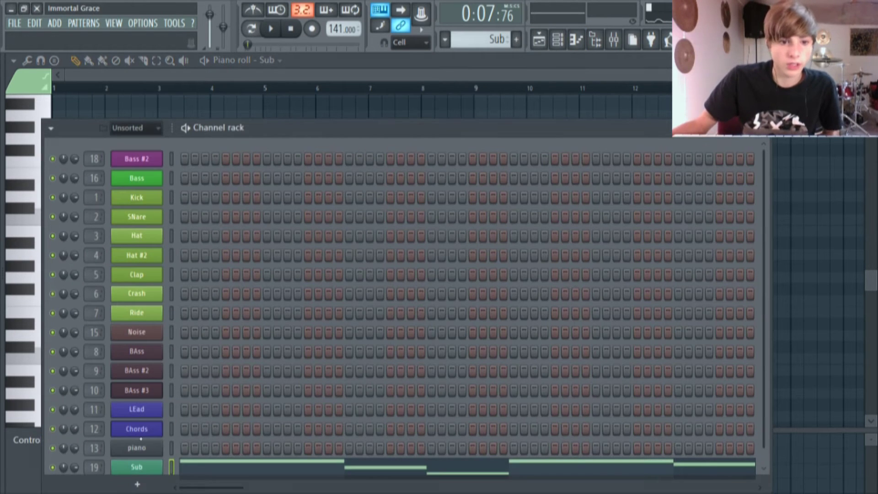
click(137, 467)
drag(335, 150, 370, 104)
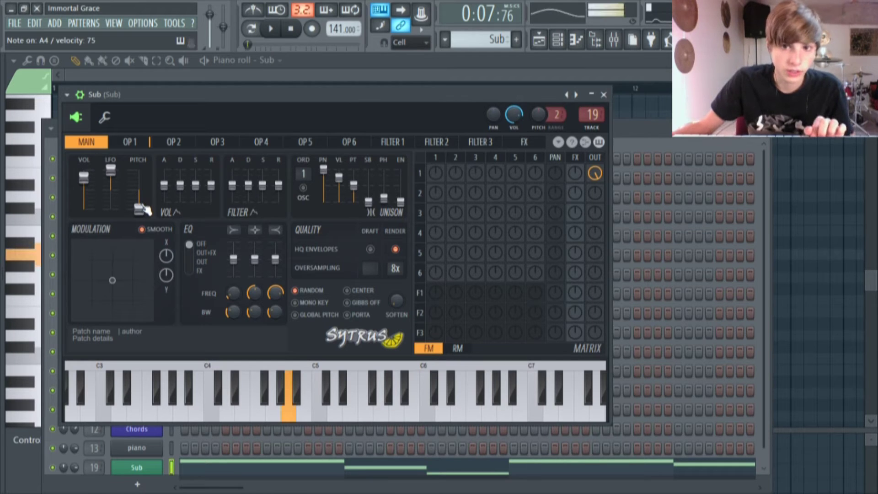
click(131, 145)
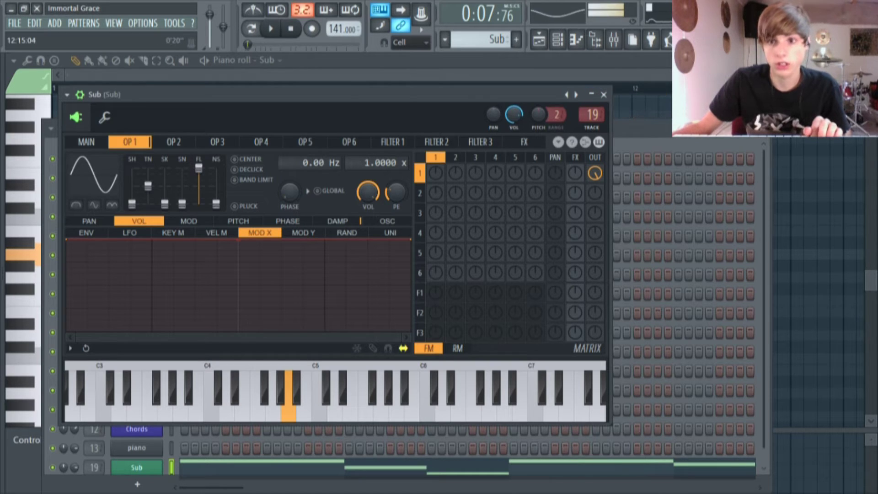
click(613, 40)
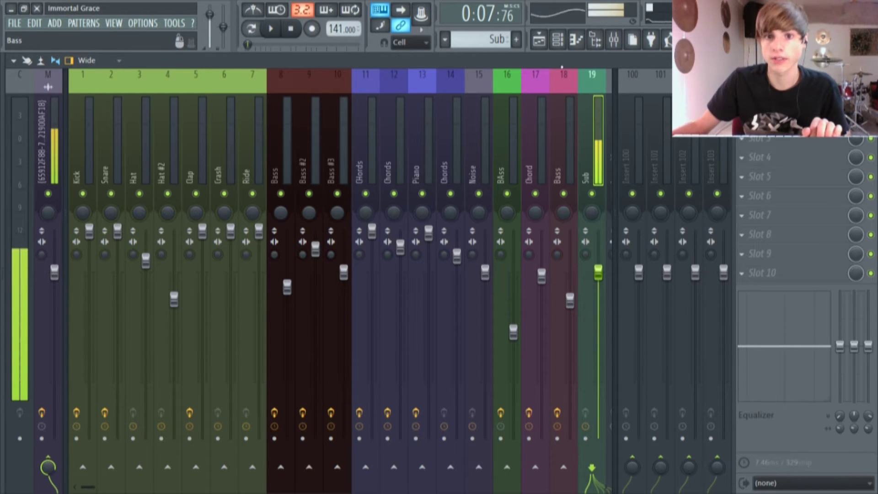
- Reopen the Sub pattern's notes from the playlist and play them briefly before pausing
click(538, 40)
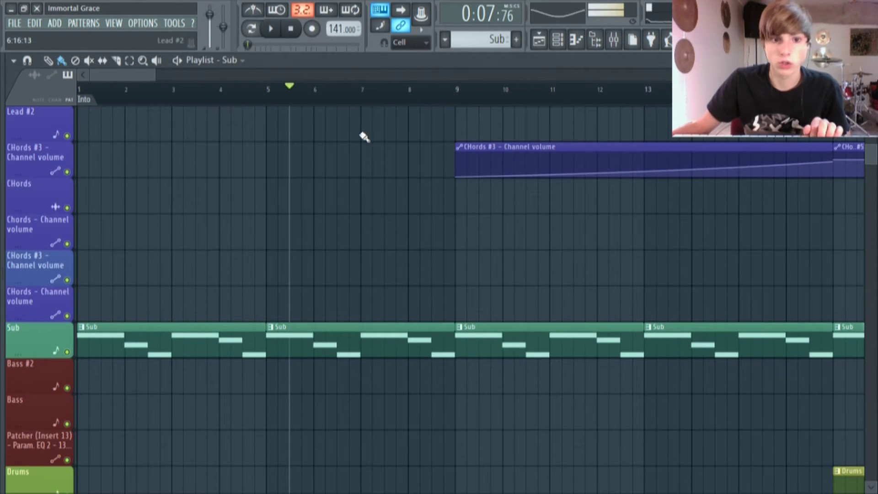
scroll(364, 137, down, 3)
double_click(221, 226)
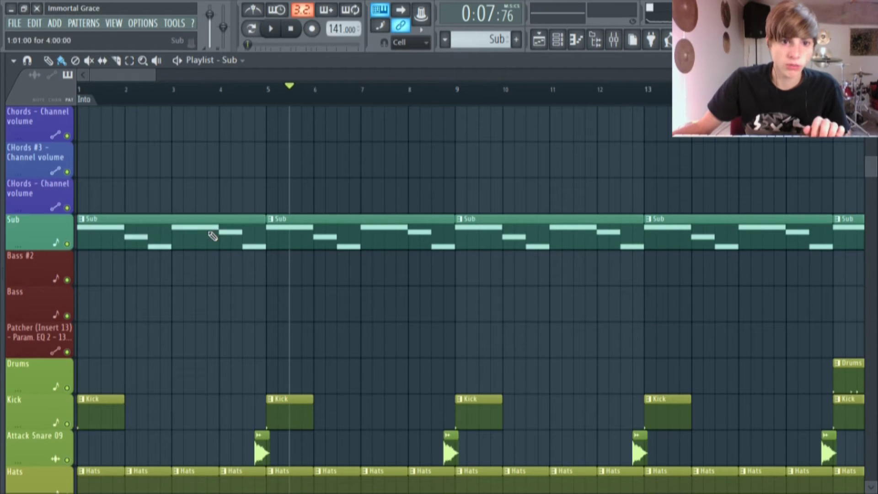
click(270, 28)
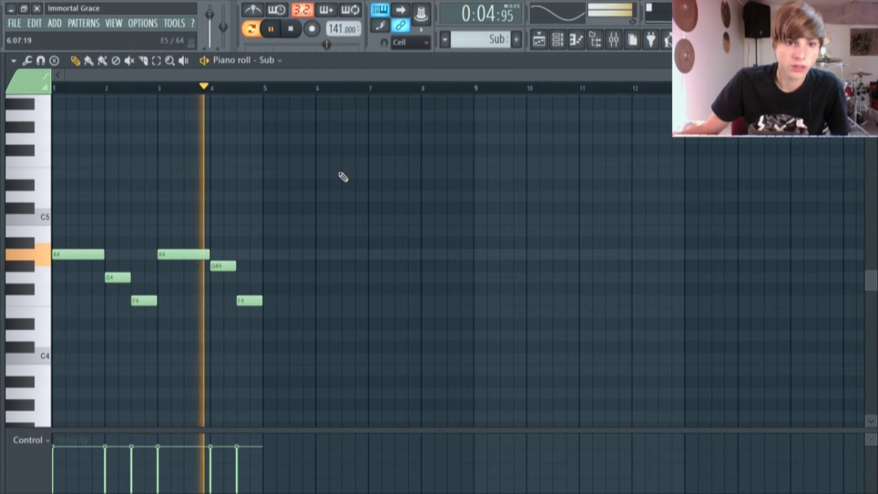
click(275, 29)
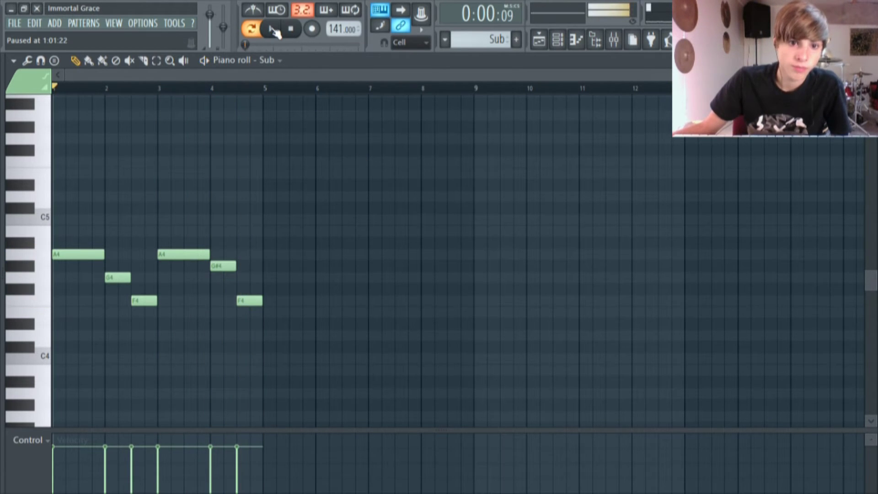
click(539, 41)
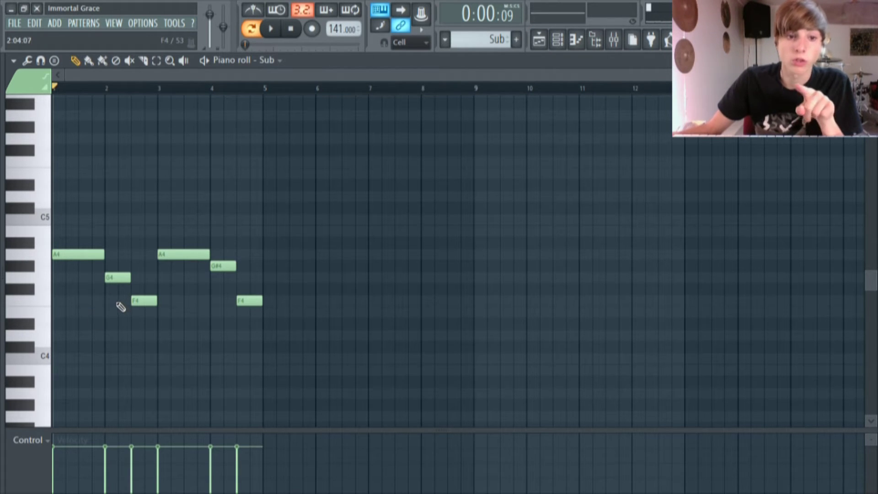
- Return to the playlist and look over the intro's layers, from the main bass and Creppyyyyy through the Sub to the drum tracks
click(545, 45)
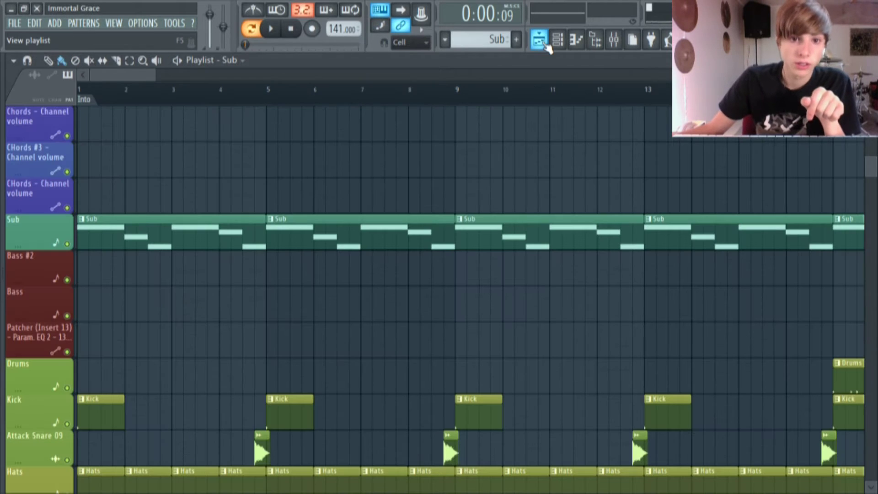
scroll(251, 175, down, 3)
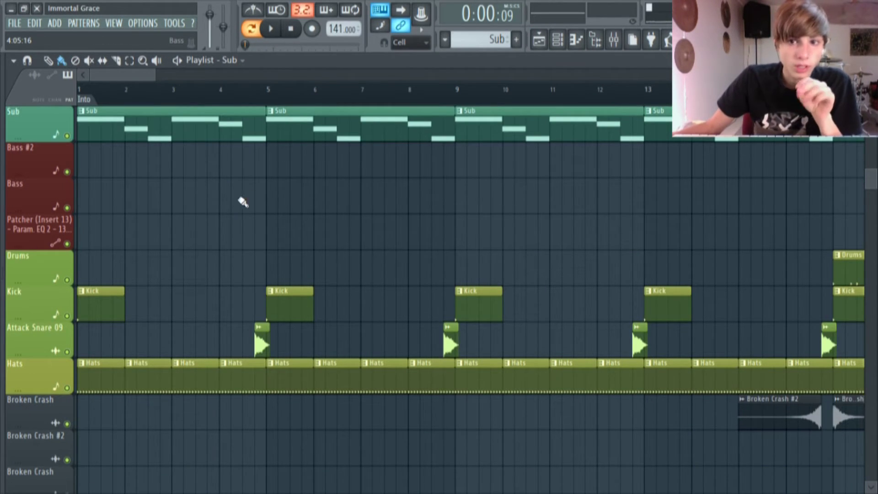
scroll(288, 228, up, 15)
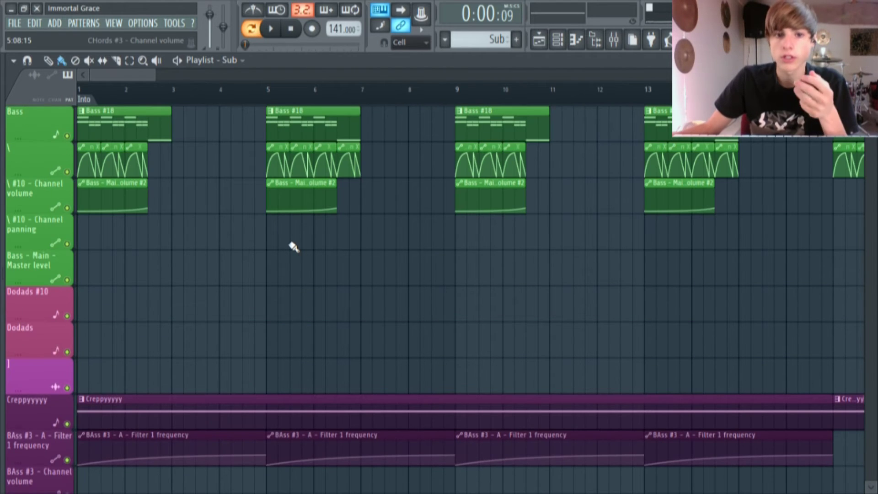
scroll(293, 247, down, 12)
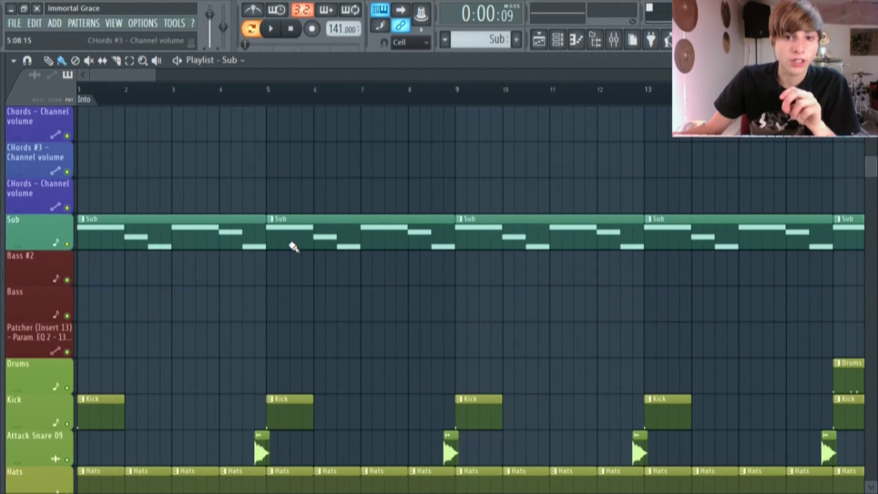
scroll(288, 248, up, 12)
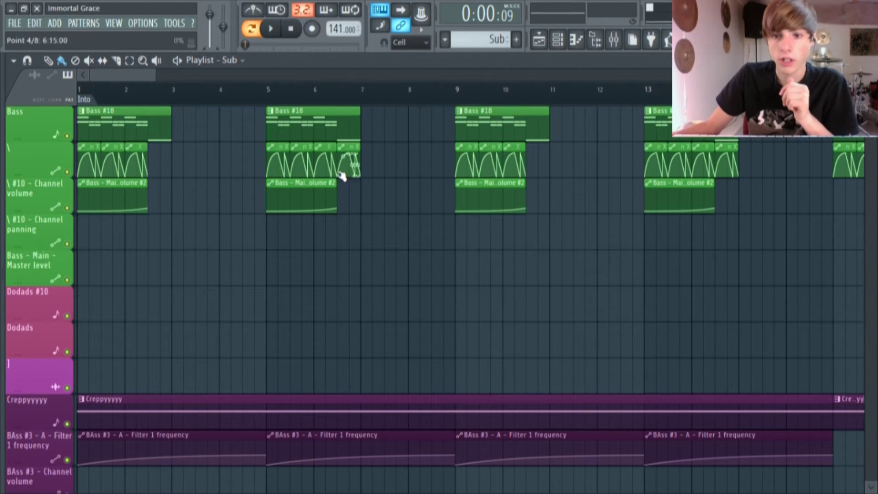
scroll(377, 147, down, 5)
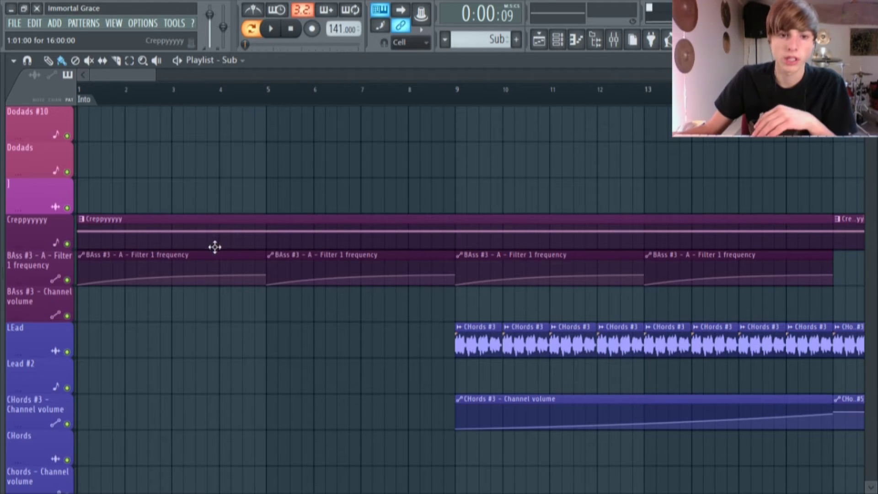
scroll(245, 249, down, 9)
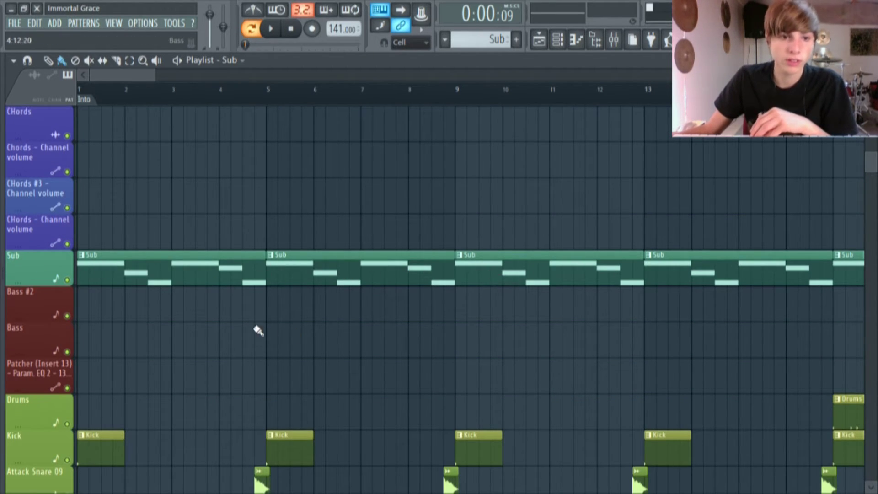
scroll(261, 341, down, 12)
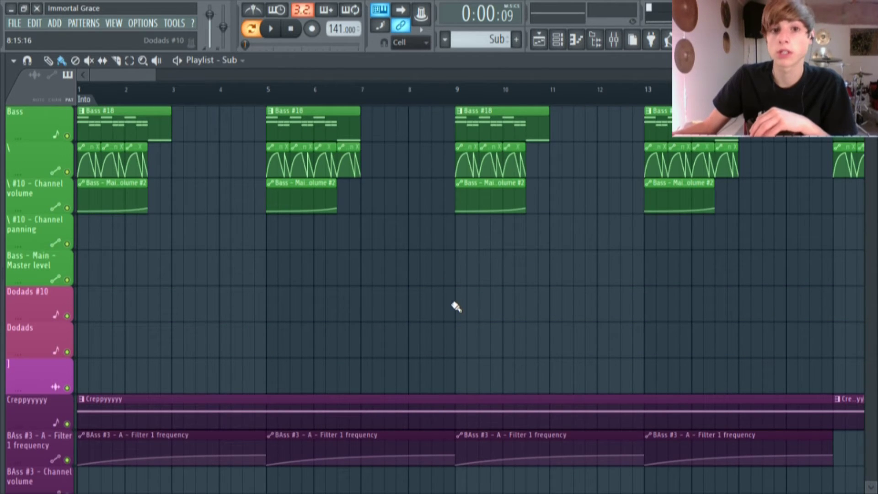
scroll(456, 306, up, 12)
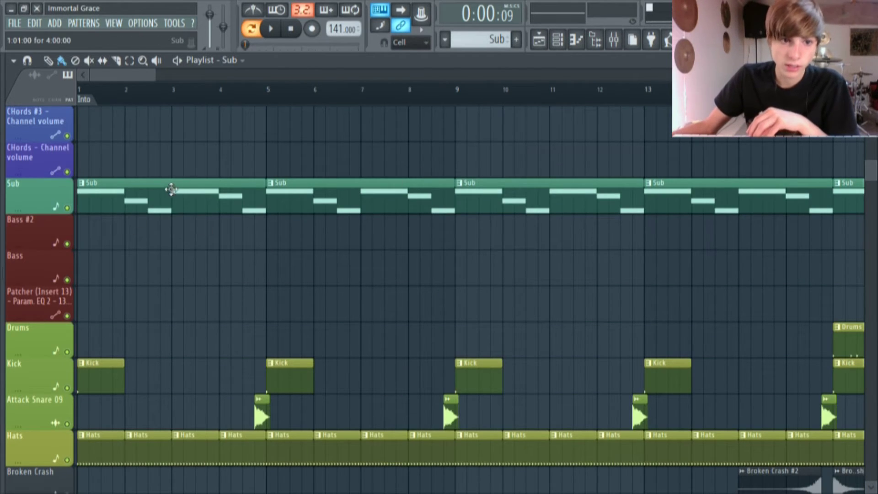
scroll(455, 227, down, 8)
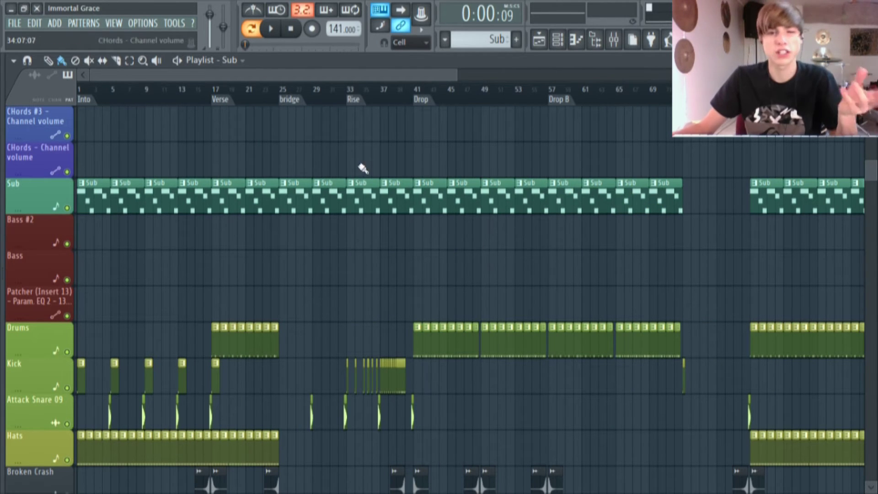
scroll(251, 148, up, 5)
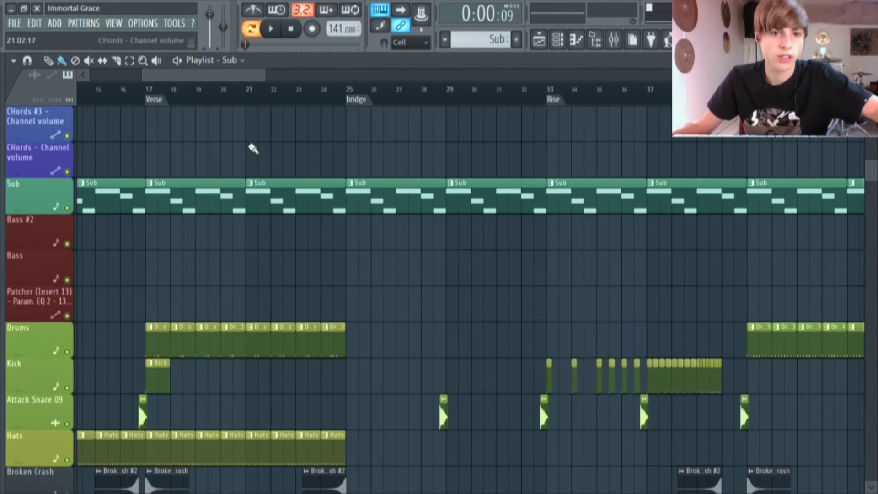
scroll(201, 233, down, 8)
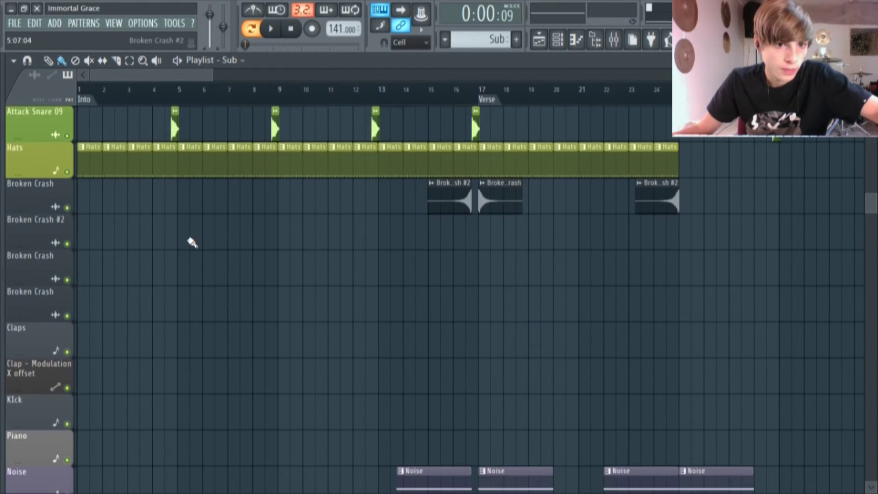
- Open the Kick pattern in the piano roll and examine the Kick channel's sample, Grv Kick 22
scroll(192, 242, up, 2)
double_click(94, 124)
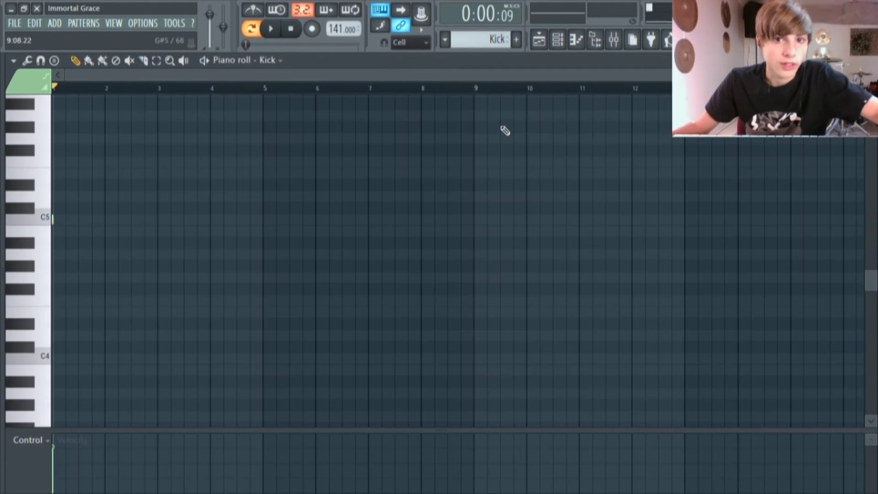
click(558, 40)
click(136, 198)
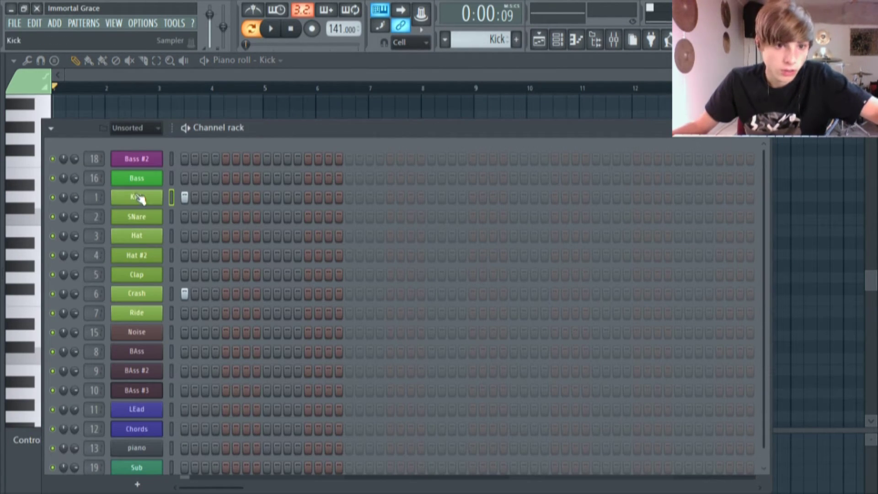
click(60, 176)
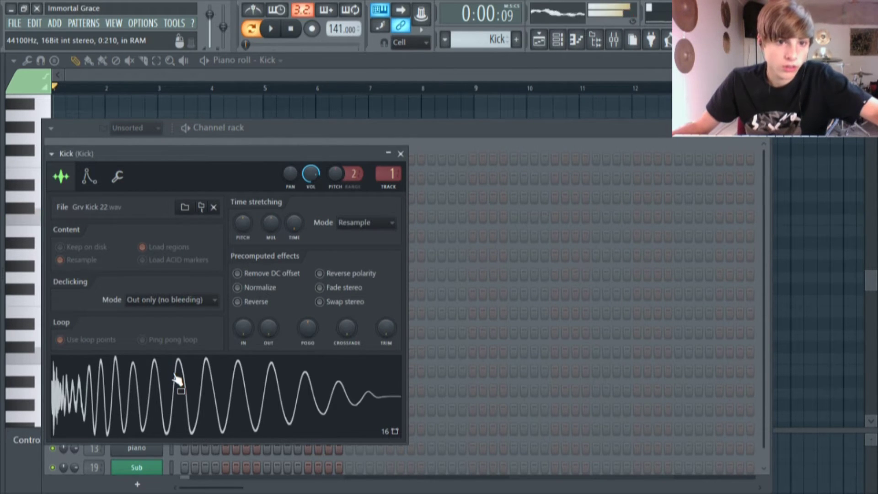
- Inspect the Fruity Reeverb 2 effect on the Kick mixer track and return to the drum tracks in the playlist
click(613, 40)
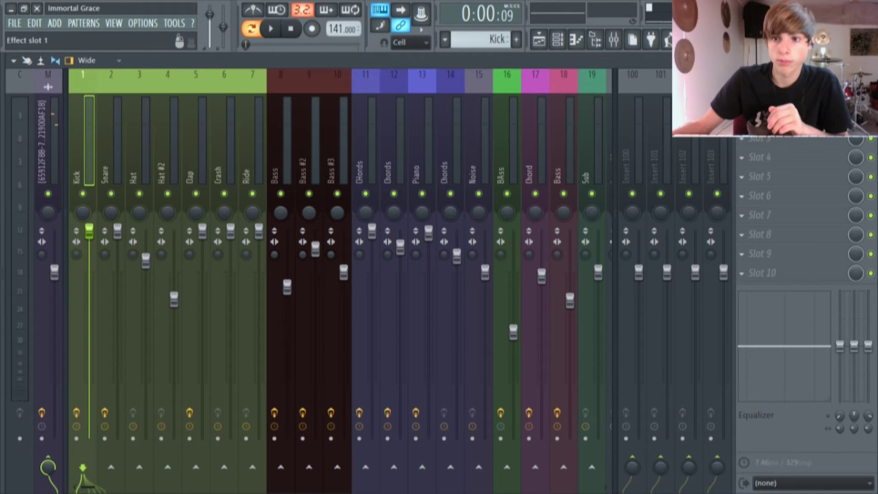
click(795, 99)
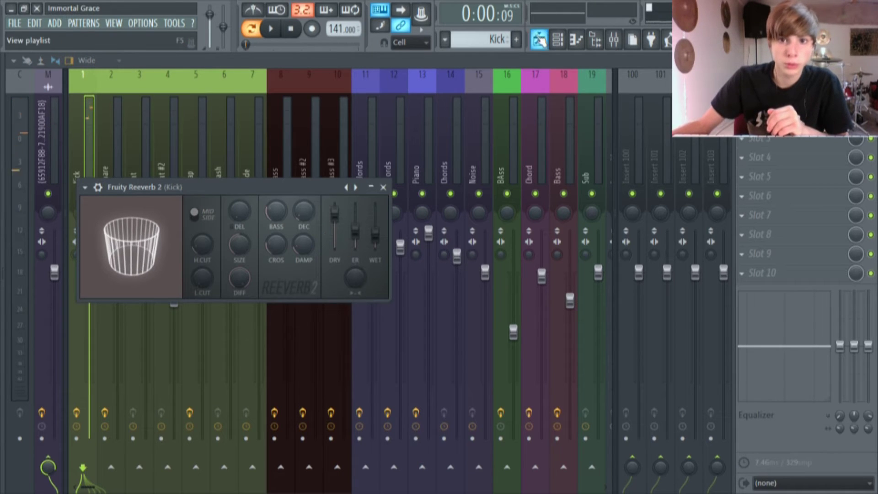
click(538, 40)
scroll(158, 172, up, 4)
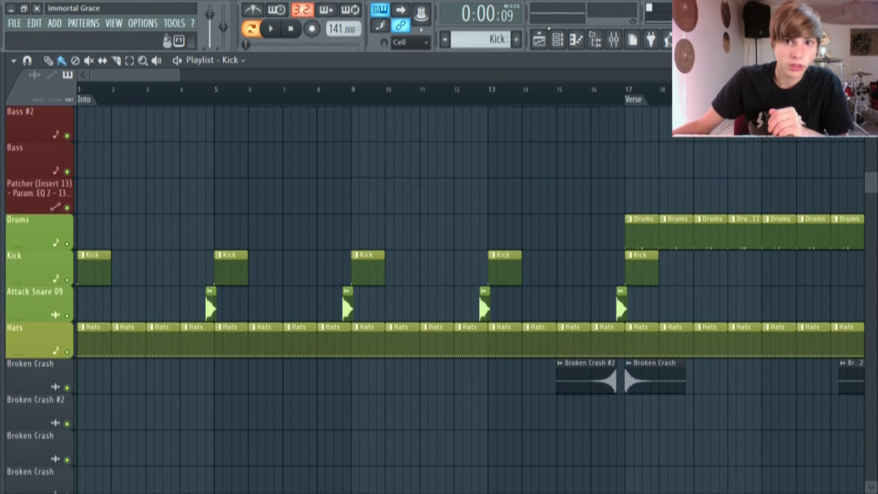
- Examine the Crash channel's Broken Crash sample and its mixer track, ending back at the playlist
key(F6)
click(161, 297)
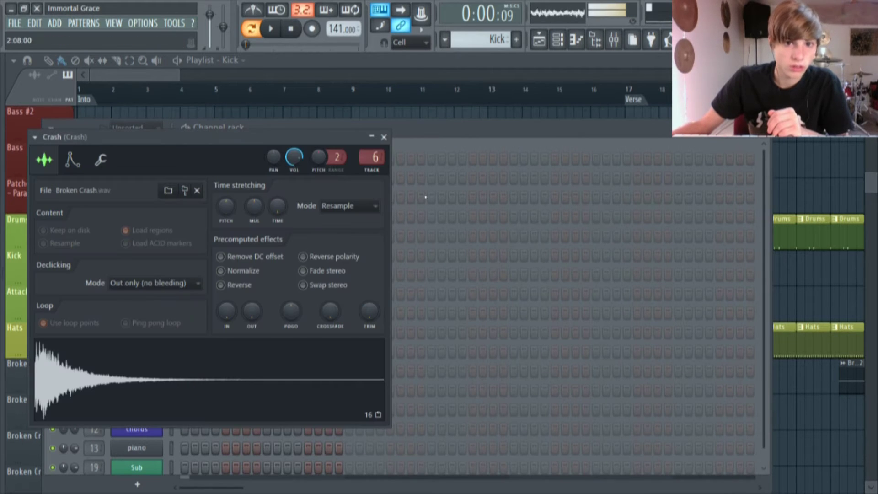
click(613, 40)
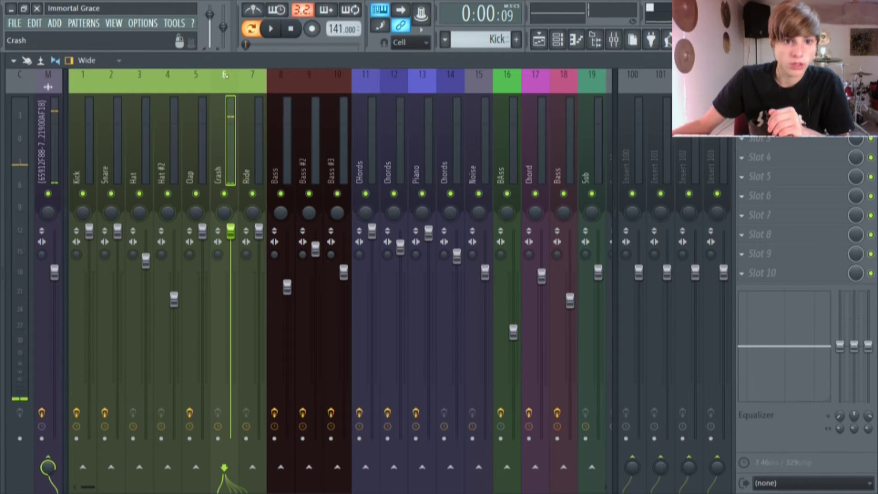
click(538, 40)
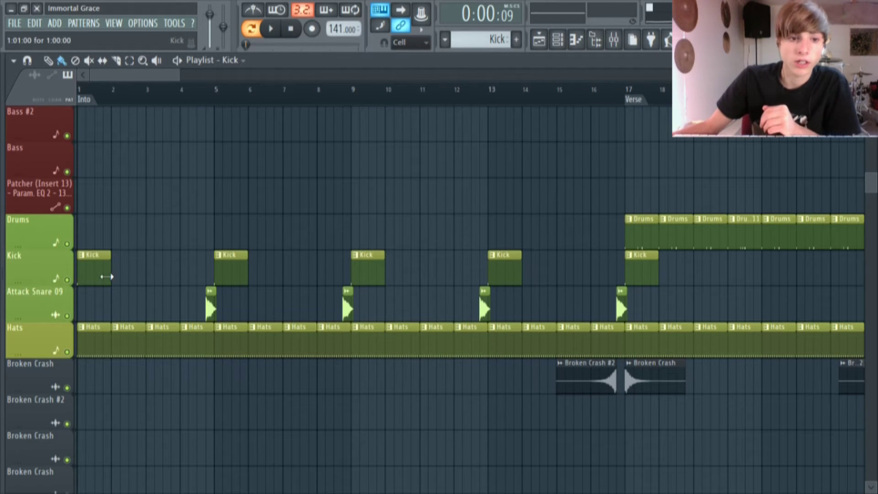
- Open the Hats pattern in the piano roll, play it, and find the Hat channel in the channel rack
double_click(98, 330)
click(271, 29)
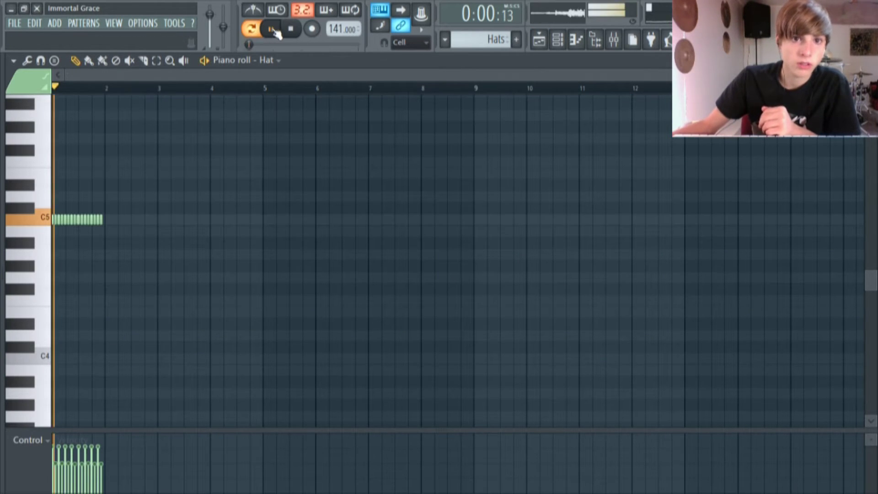
click(557, 40)
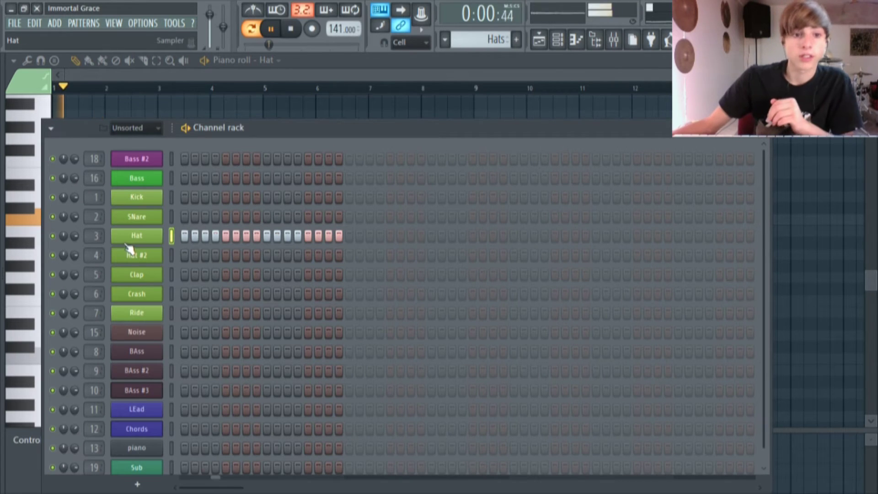
right_click(161, 231)
click(177, 238)
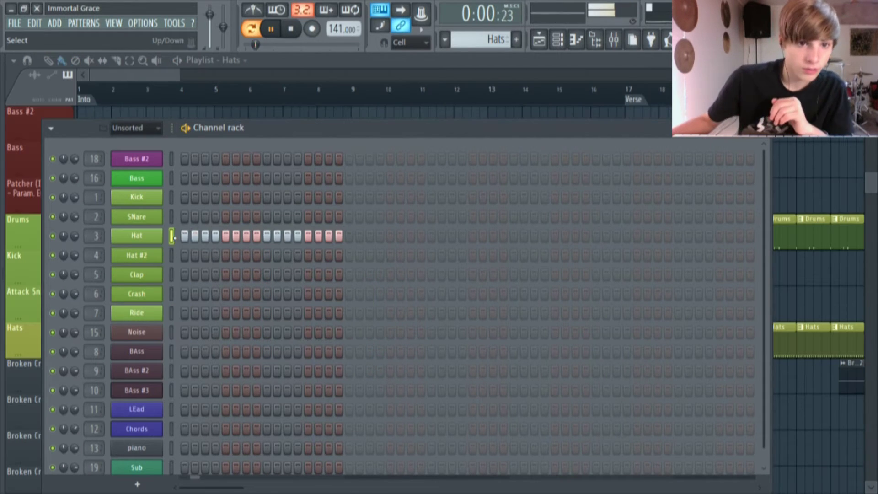
- Open the Hat channel's sampler, stop playback, and audition its Grv CH 07 sample
click(158, 236)
click(94, 210)
click(270, 28)
click(290, 399)
click(290, 399)
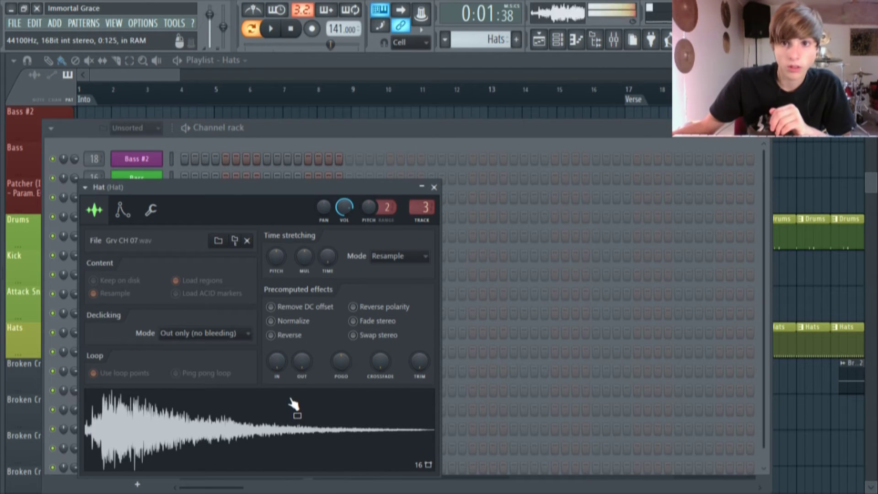
- Check the Hat mixer track for effects and return to the playlist
key(F8)
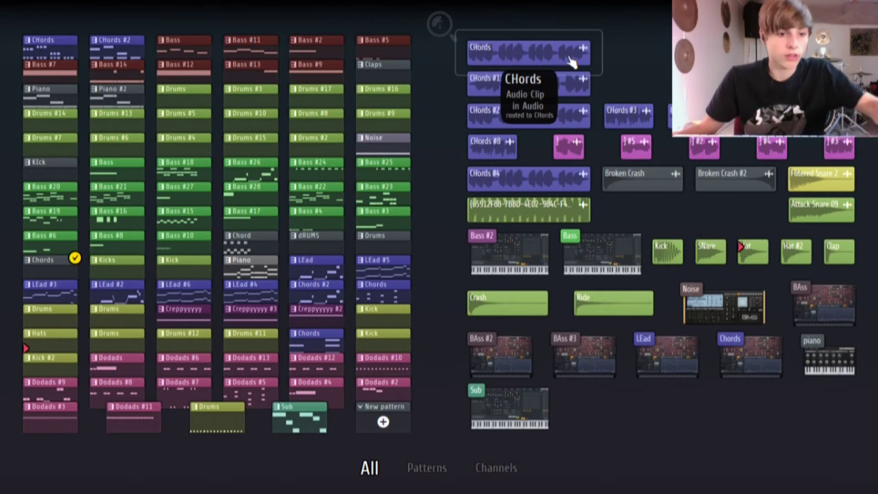
key(F8)
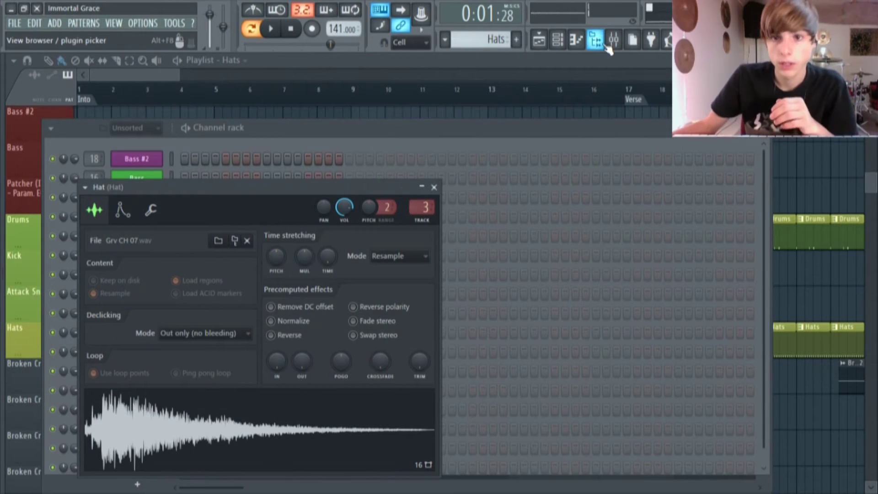
click(611, 43)
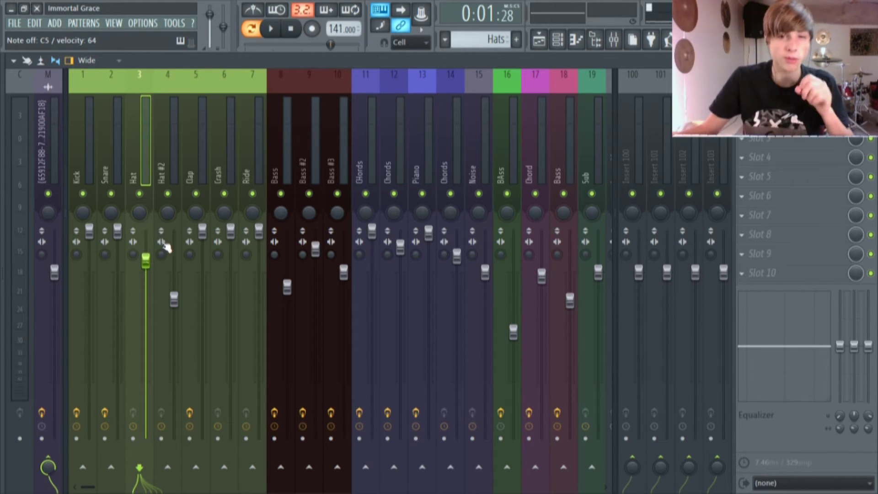
click(539, 40)
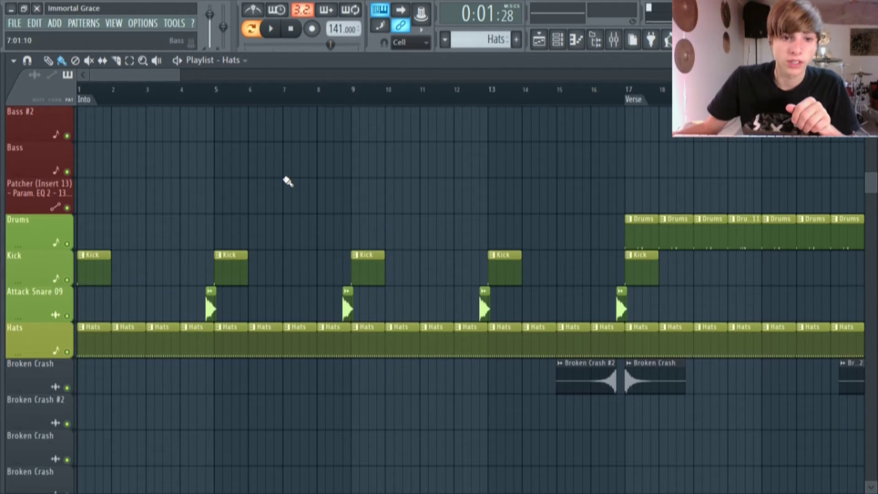
- Look over the playlist tracks below Hats, down to Noise and its filter cutoff automation, and return to the Sub track
scroll(288, 176, down, 2)
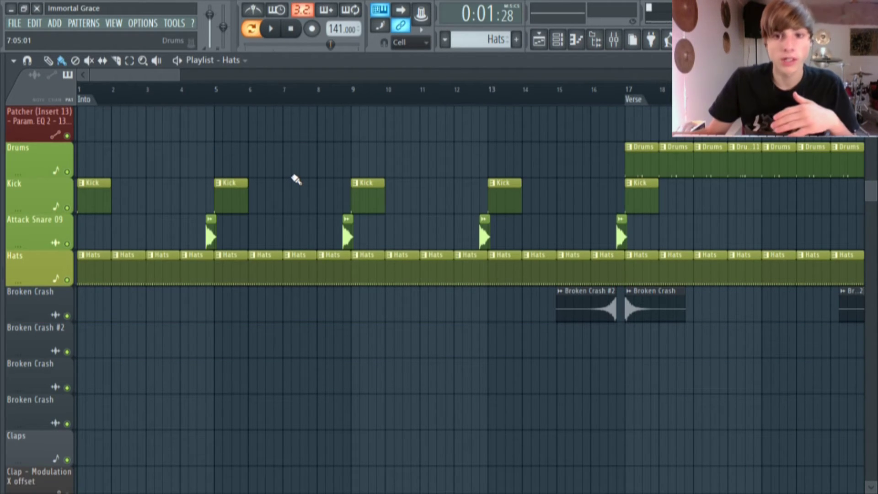
scroll(229, 261, down, 5)
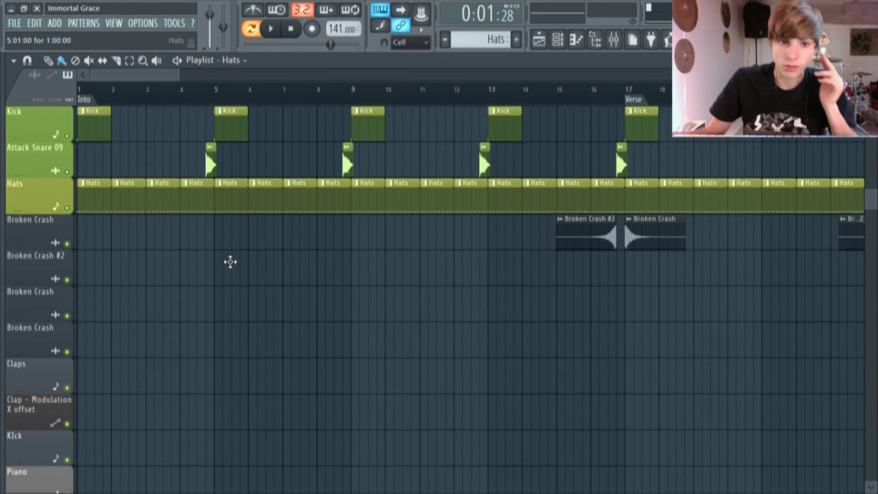
scroll(232, 216, down, 6)
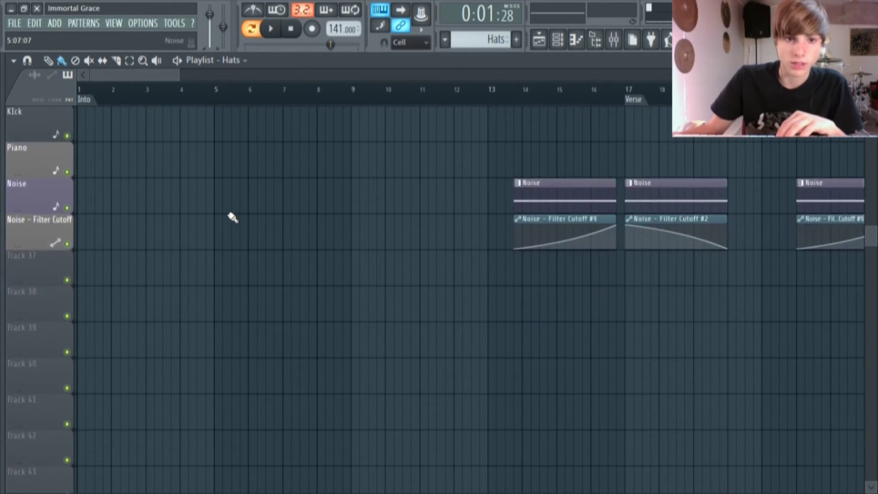
scroll(234, 221, up, 14)
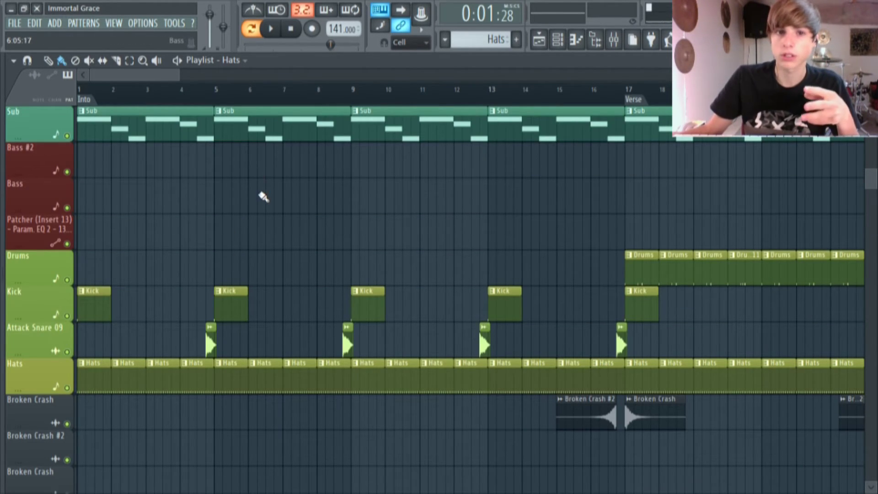
- Play the intro in song mode from about bar 11, pausing around bar 13
click(417, 87)
click(270, 29)
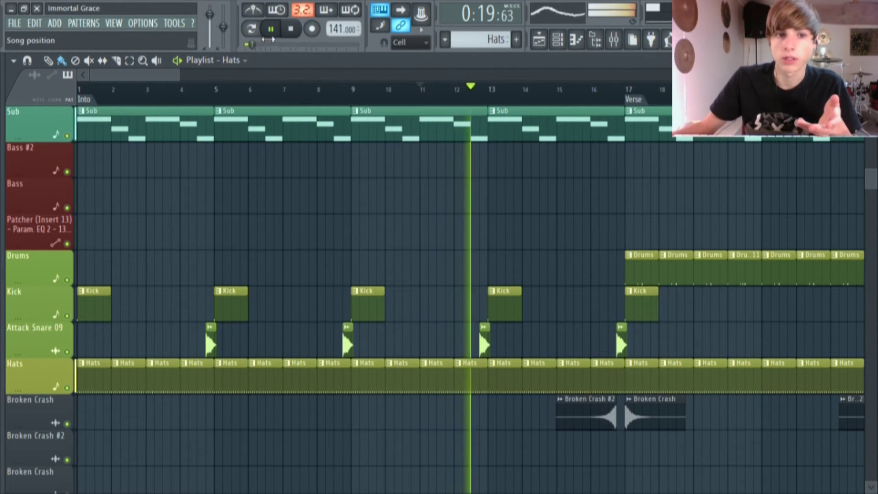
click(277, 31)
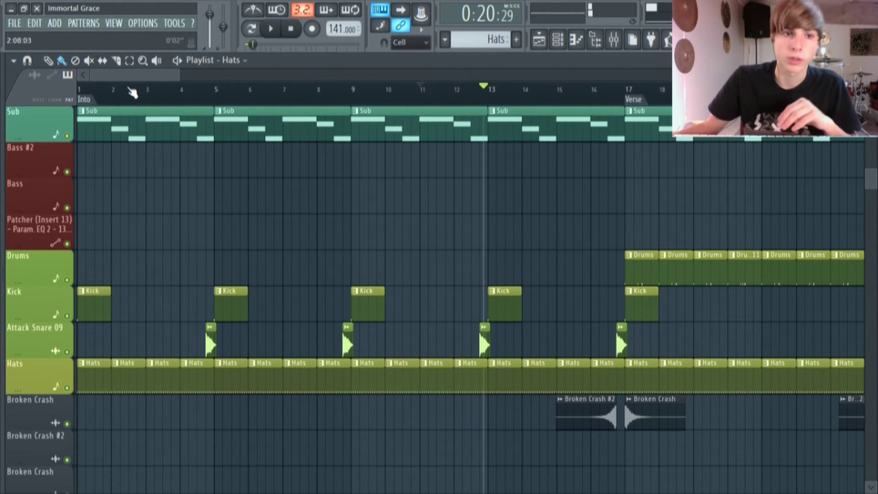
- Look over the playlist around the Verse, covering the drum, Noise, Bass, Creppyyyyy, LEad and Broken Crash tracks
scroll(132, 91, right, 3)
scroll(191, 93, right, 3)
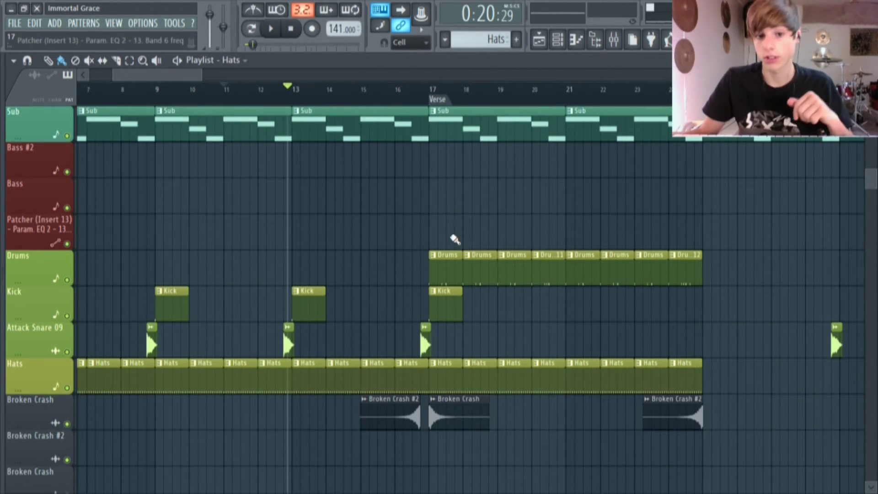
scroll(378, 151, down, 10)
scroll(372, 192, up, 4)
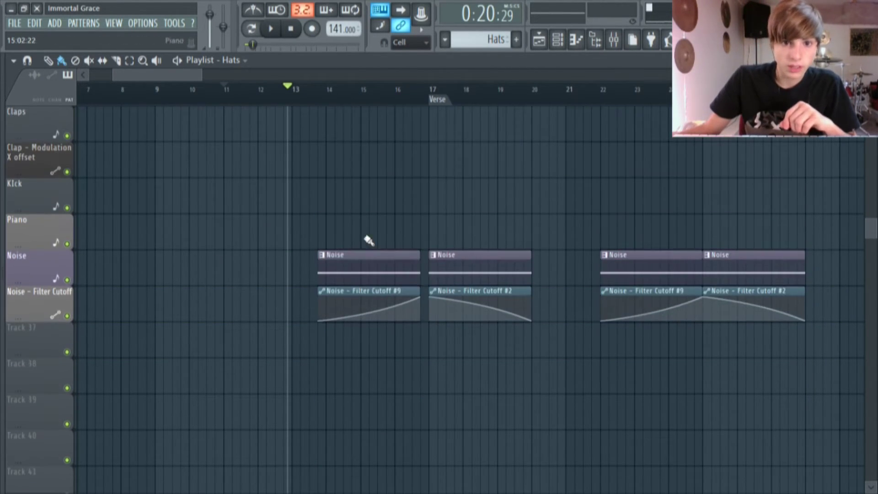
scroll(364, 269, up, 12)
scroll(385, 194, down, 4)
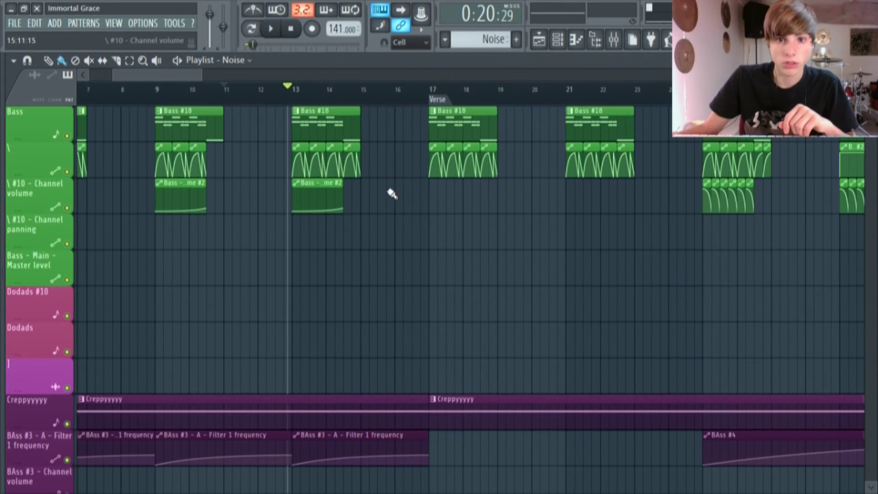
scroll(273, 91, left, 4)
scroll(352, 204, up, 10)
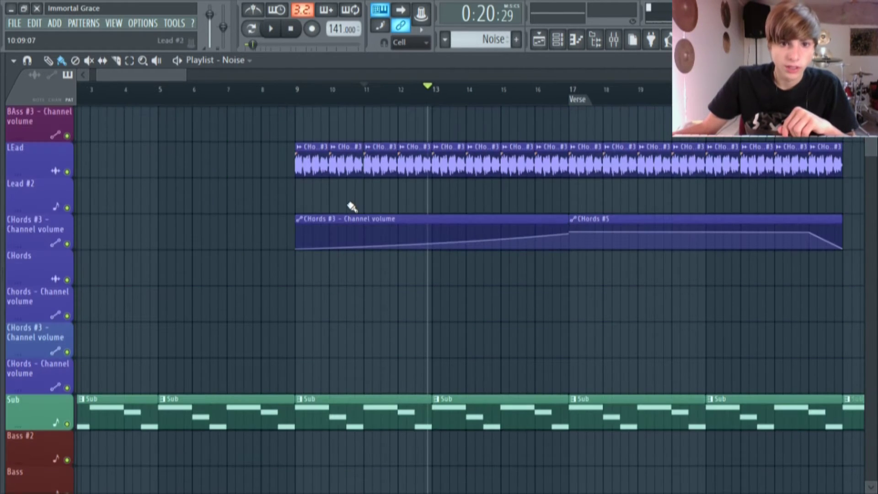
scroll(463, 188, down, 18)
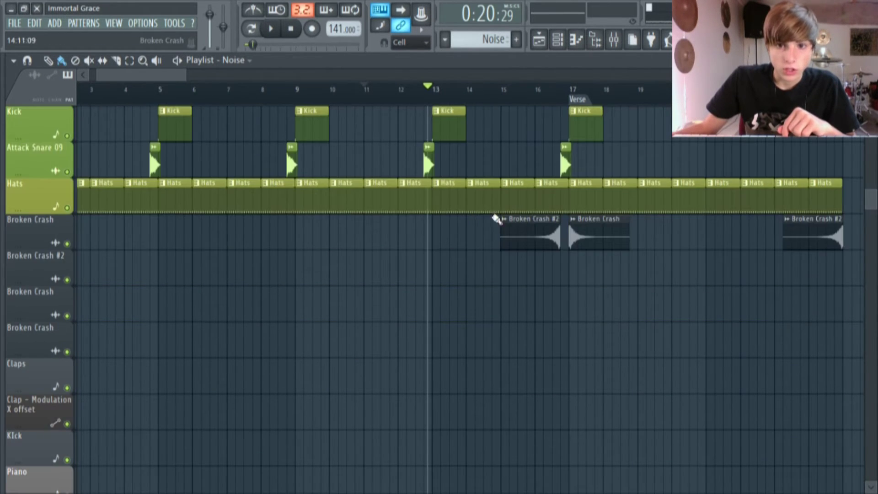
- Open the Noise pattern and its channel's GMS synth, audition the sound, and inspect the oscillator noise mix
double_click(507, 290)
click(557, 39)
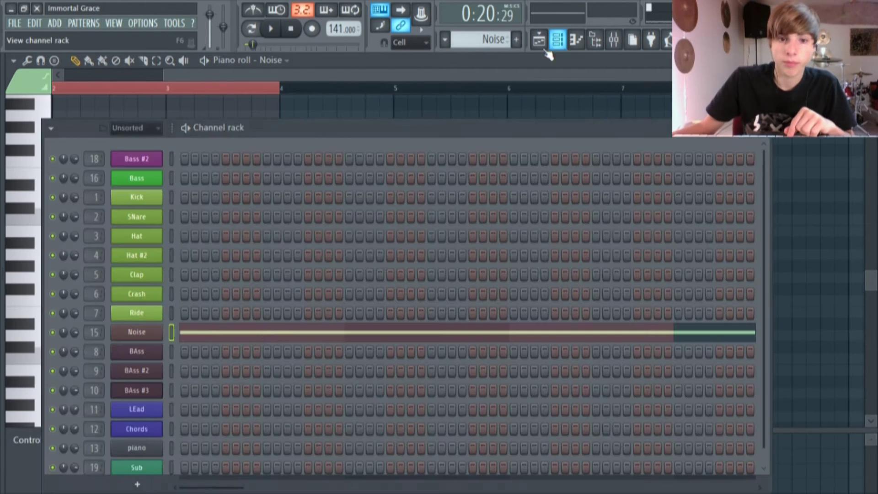
click(157, 326)
drag(299, 124, 313, 112)
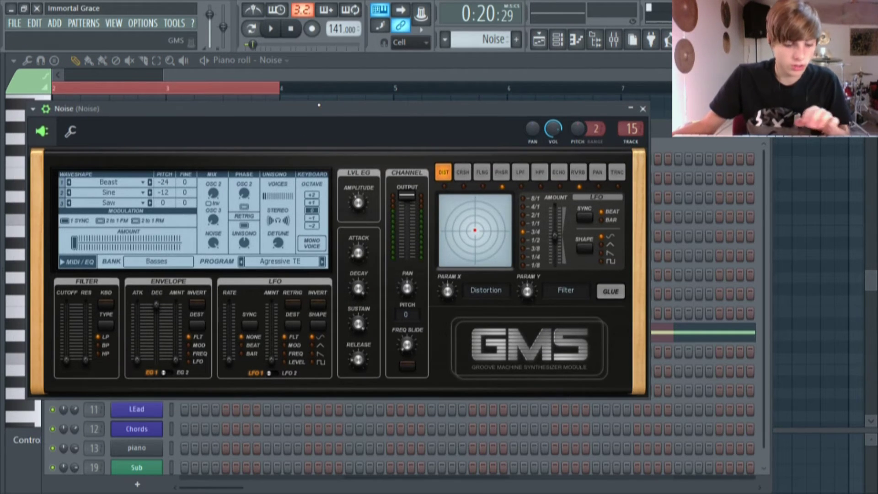
mouse_move(217, 242)
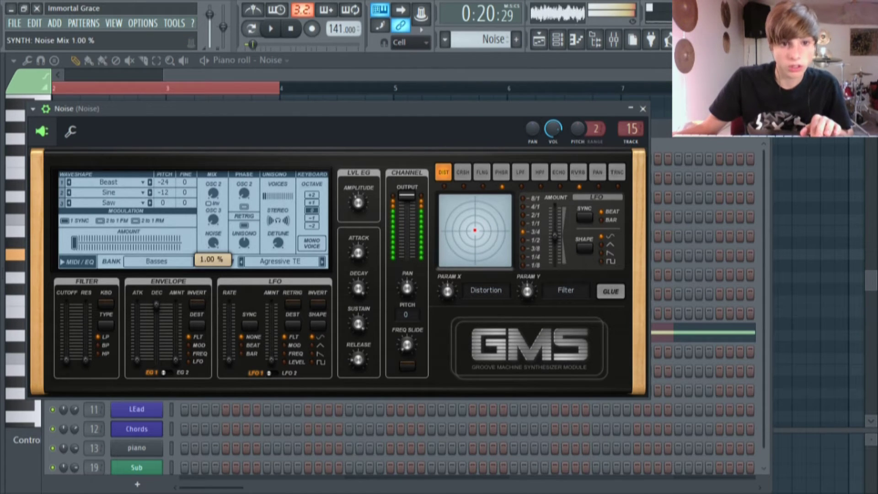
- Check the Noise mixer track for effects and return to the Noise filter cutoff automation in the playlist
click(614, 39)
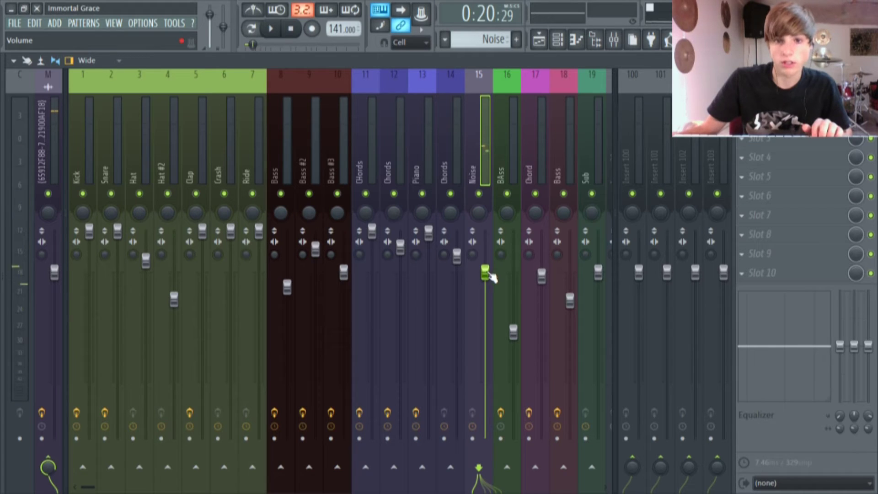
click(548, 41)
scroll(542, 315, up, 1)
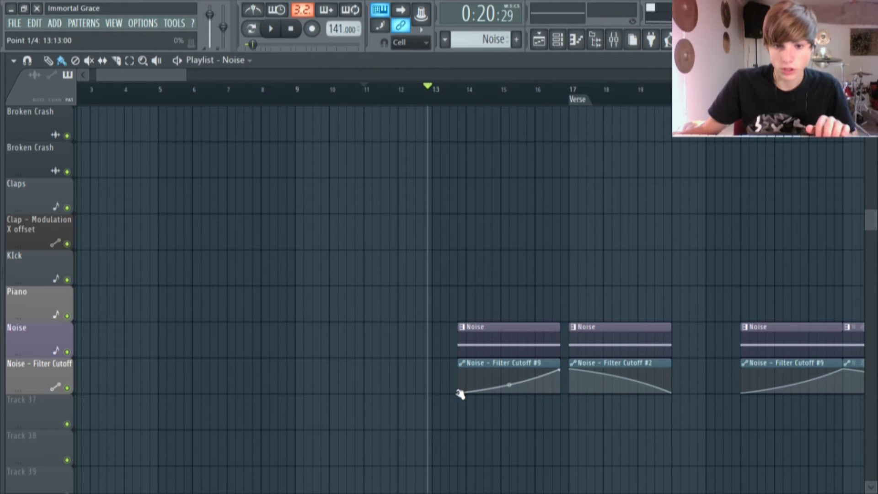
- Reopen the Noise channel's synth, raise its filter cutoff while the sound is auditioned, and close the synth
click(558, 39)
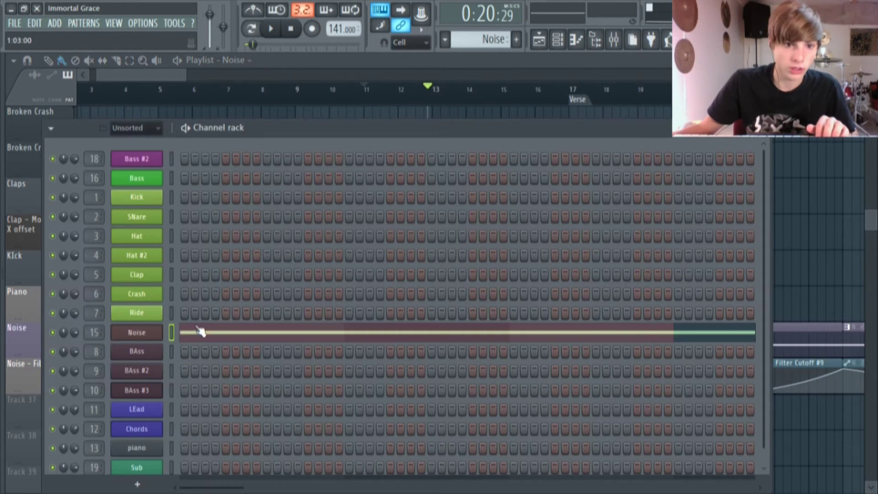
click(138, 332)
mouse_move(66, 325)
mouse_down()
mouse_move(66, 303)
mouse_move(66, 358)
mouse_move(67, 311)
mouse_up()
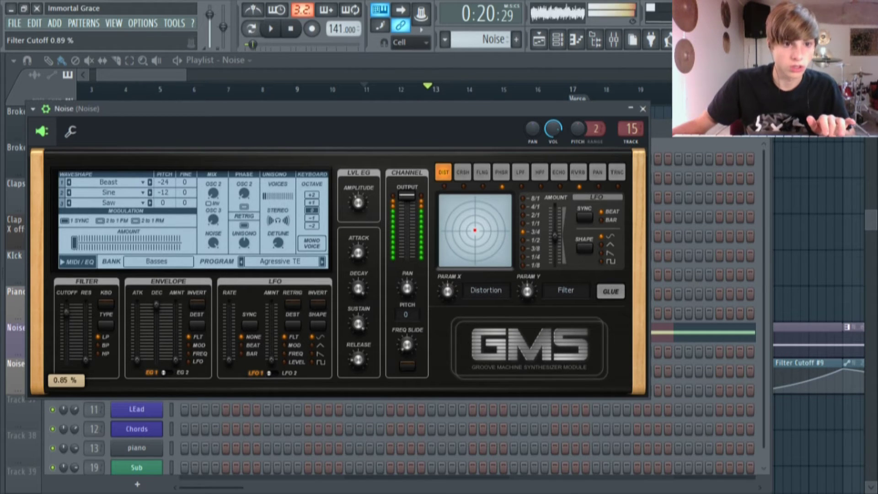
click(642, 109)
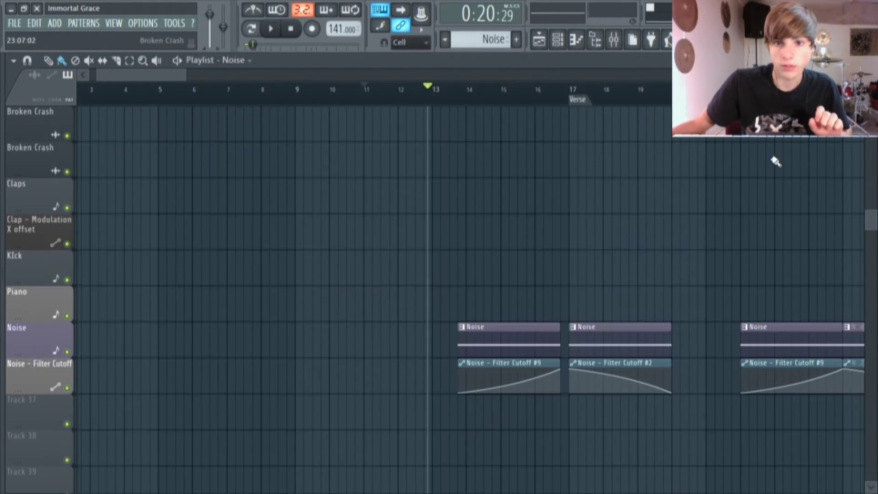
- Open the CHords #3 audio clip from the LEad track, turn its channel volume up, audition the sample, and close it
scroll(525, 236, up, 15)
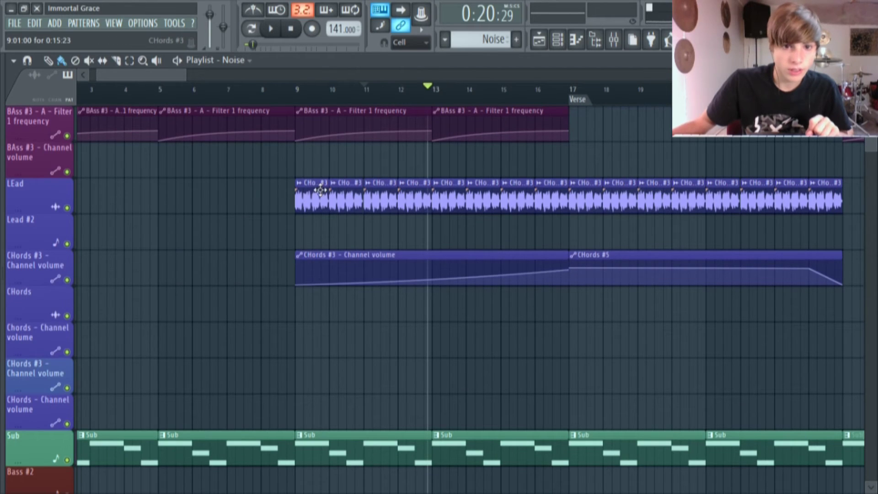
double_click(319, 191)
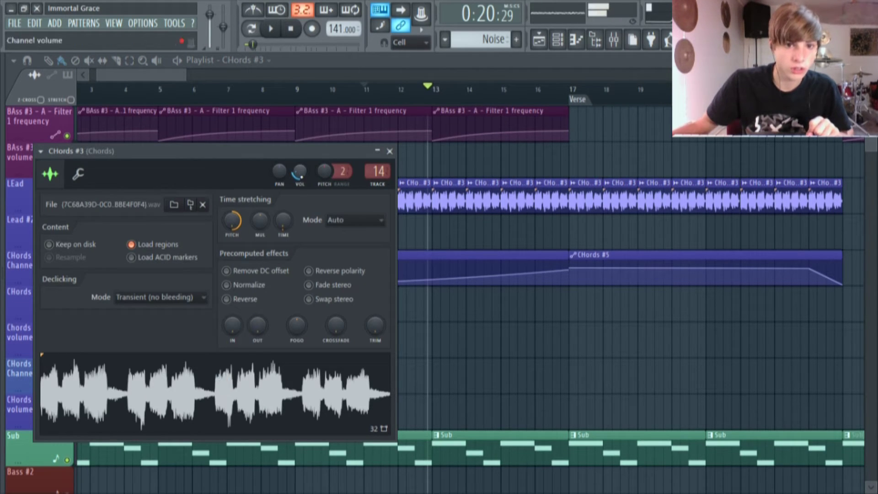
click(231, 396)
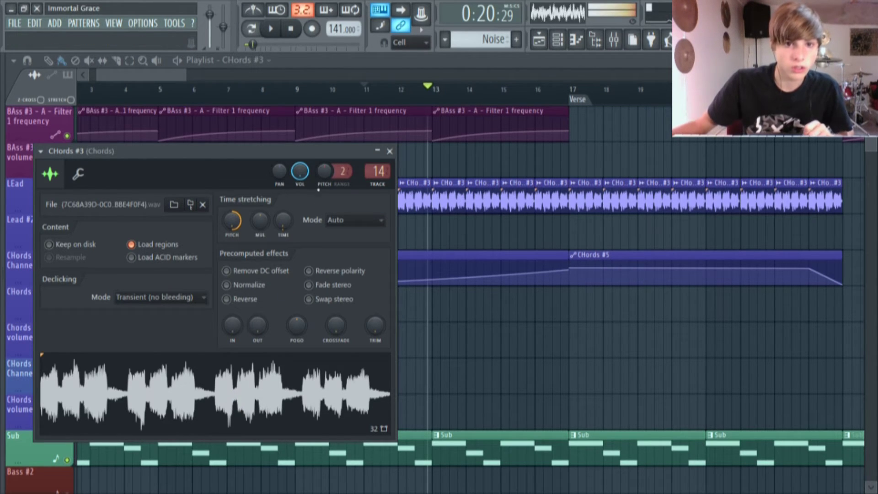
click(388, 153)
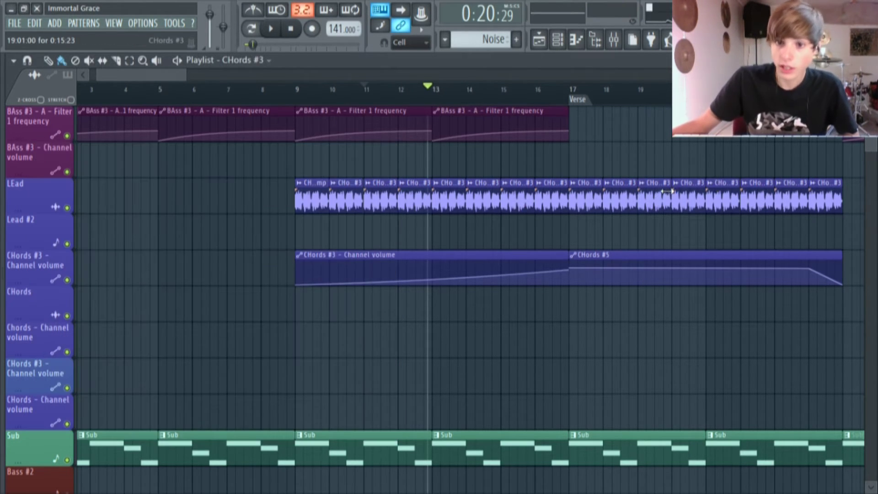
- Look over the LEad clips in the playlist and the audio channels in the channel rack, closing the rack again
scroll(641, 206, up, 4)
scroll(636, 210, down, 3)
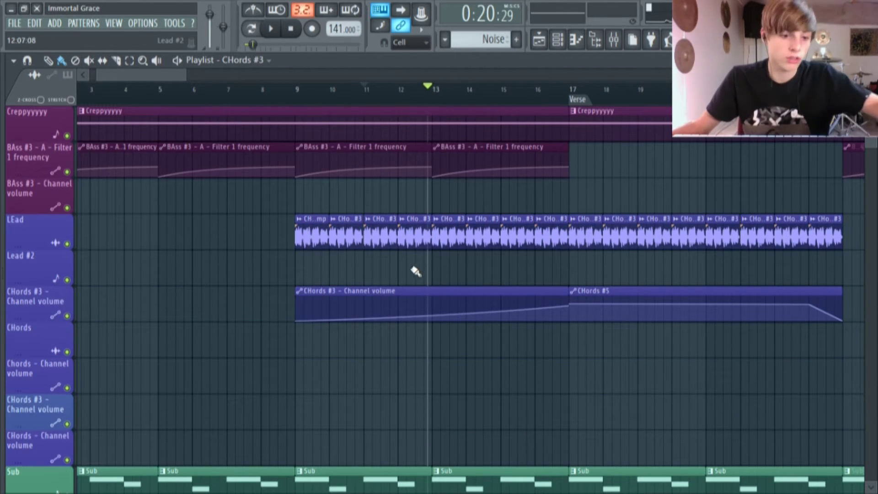
scroll(326, 273, up, 3)
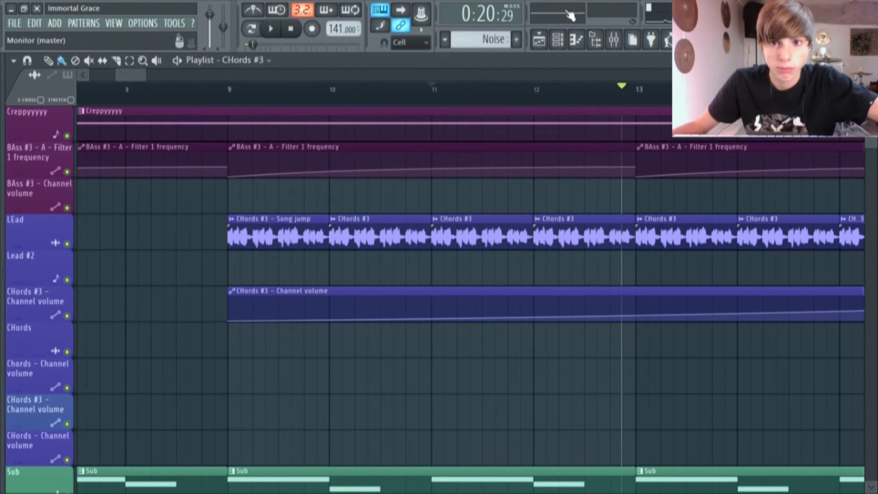
click(557, 39)
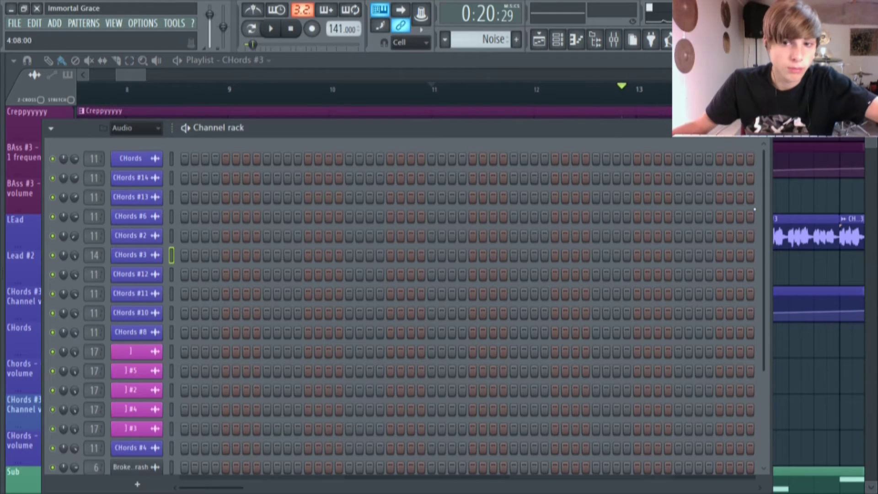
key(F6)
- Examine the LEad and chord volume automation clips across the whole arrangement and return to the section around the Verse
scroll(624, 303, down, 4)
drag(153, 75, 179, 75)
scroll(352, 322, down, 5)
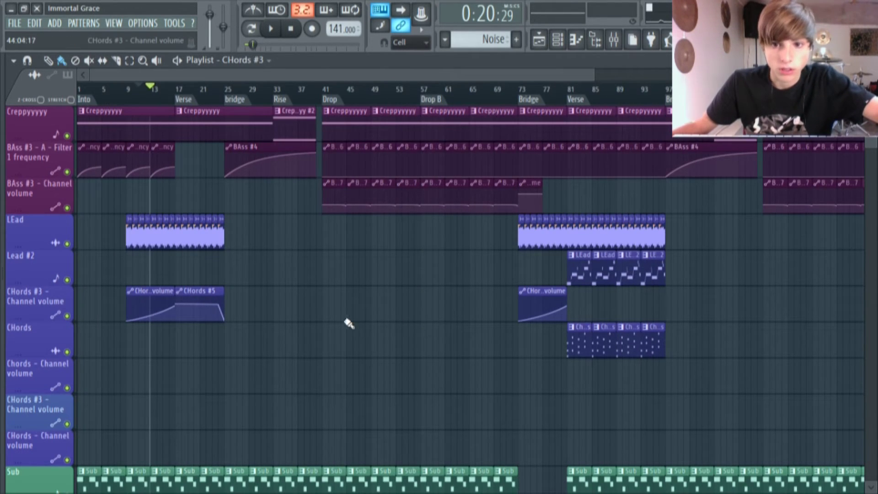
scroll(165, 301, up, 8)
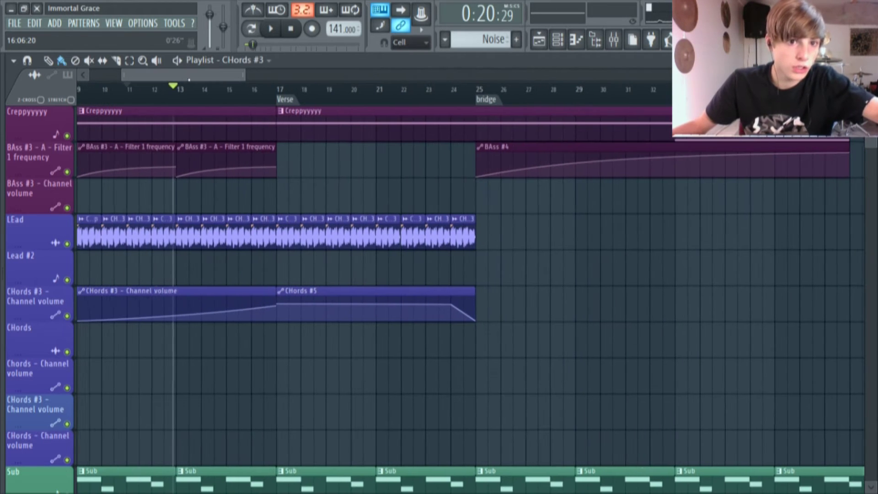
scroll(469, 280, left, 3)
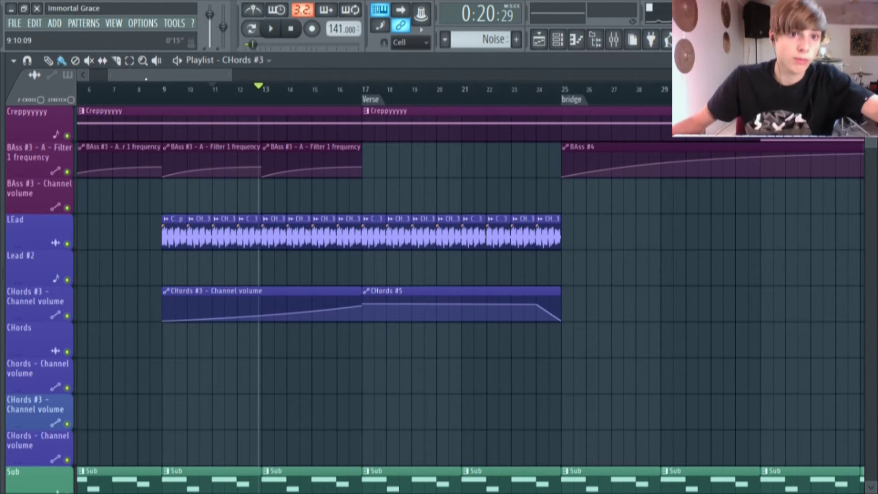
- Move the playhead from bar 9 to the Verse at bar 17 and briefly play the CHords #3 clips
click(163, 88)
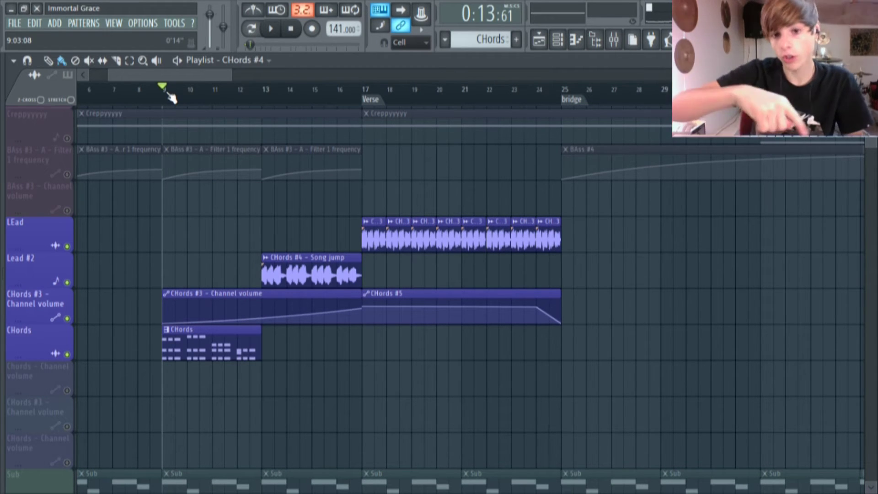
click(350, 89)
click(353, 90)
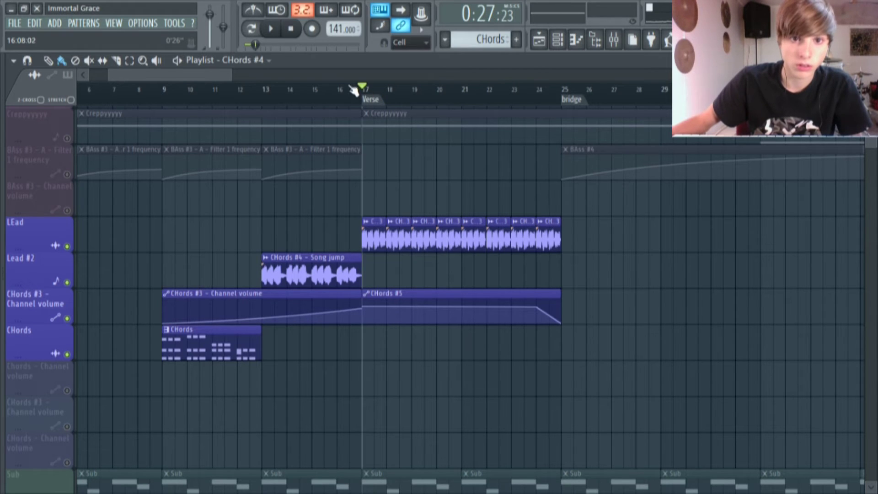
click(273, 36)
click(273, 37)
- Play the CHords pattern from bar 9 and stop around bar 13
click(165, 90)
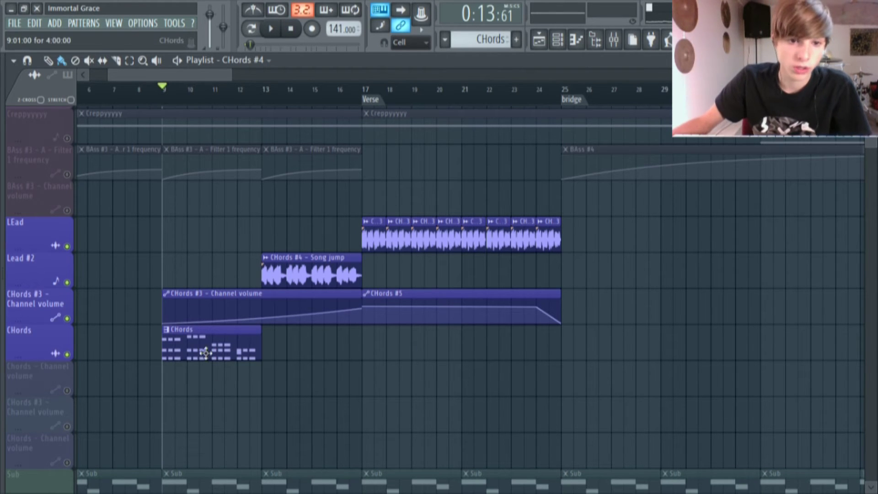
click(274, 30)
scroll(366, 170, down, 1)
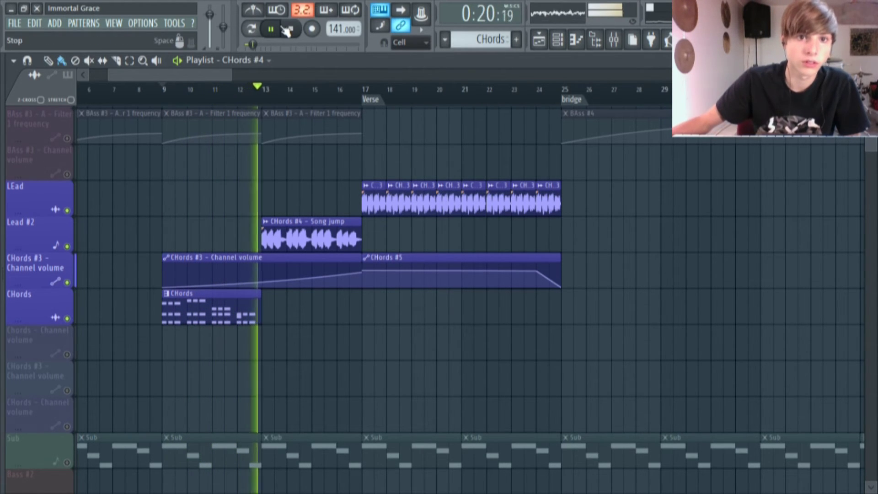
key(space)
- Play the CHords #4 audio clip from bar 13 and stop just before the Verse
click(267, 92)
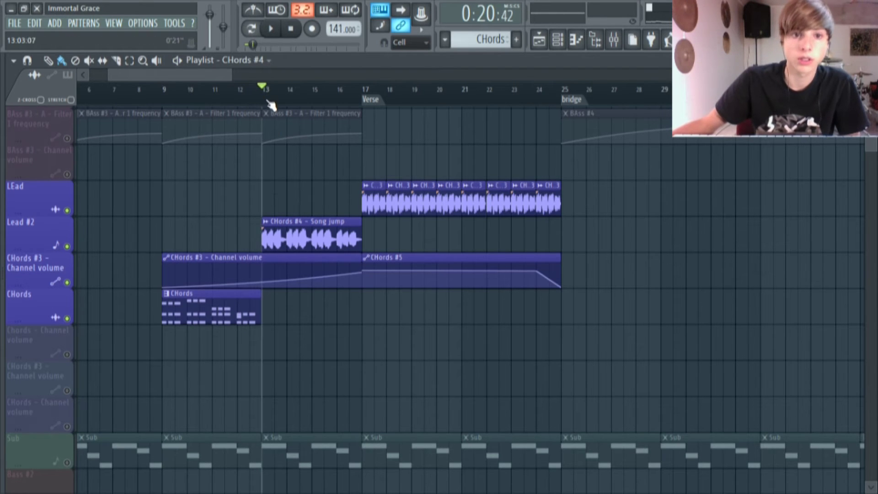
key(space)
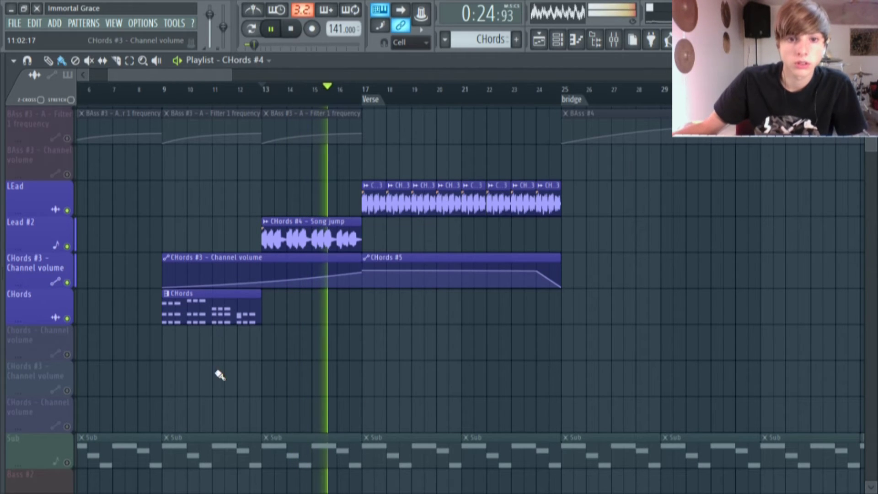
key(space)
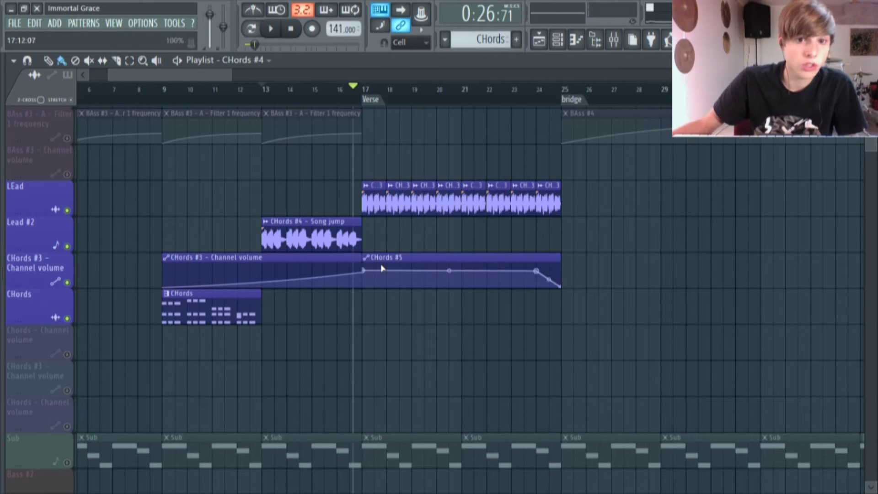
- Shorten the CHords #4 clip on the Lead #2 track to one bar and move it to bar 16, directly before the Verse
drag(360, 242, 287, 243)
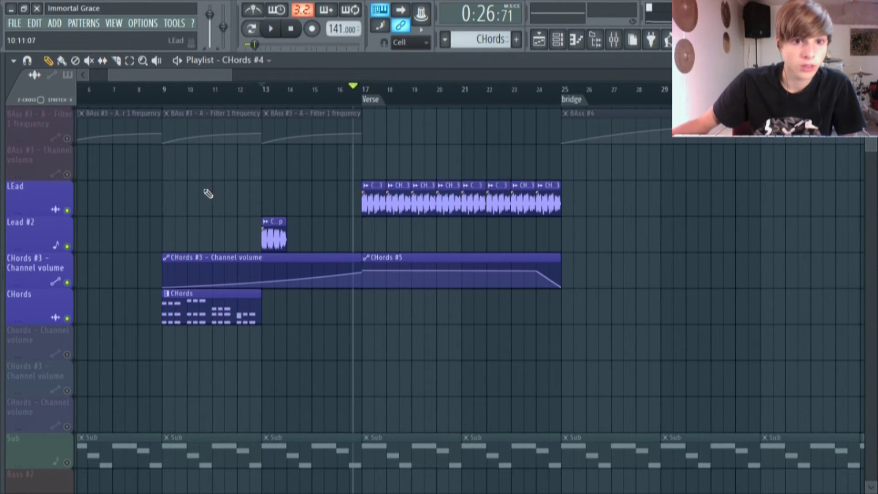
drag(273, 236, 372, 237)
scroll(353, 294, up, 8)
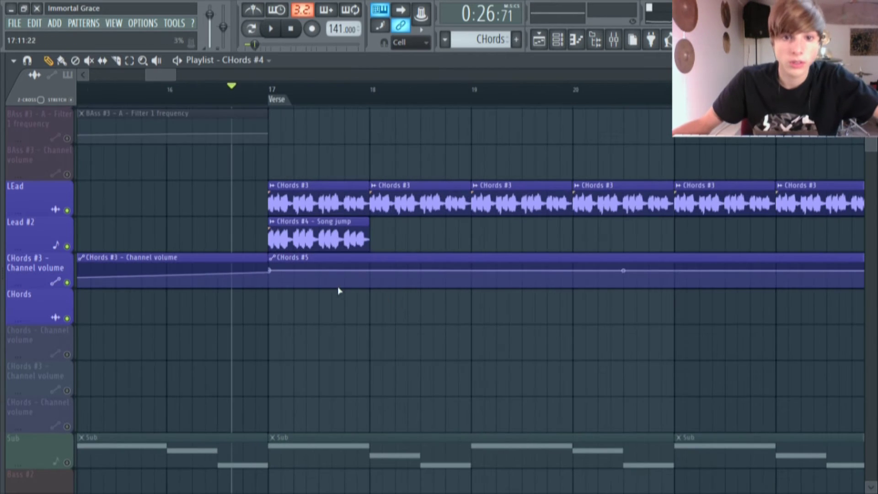
scroll(321, 238, down, 4)
drag(298, 243, 211, 243)
- Play the CHords #3 clips from bar 17, stop, and play the shortened CHords #4 clip from bar 16 for comparison
click(289, 88)
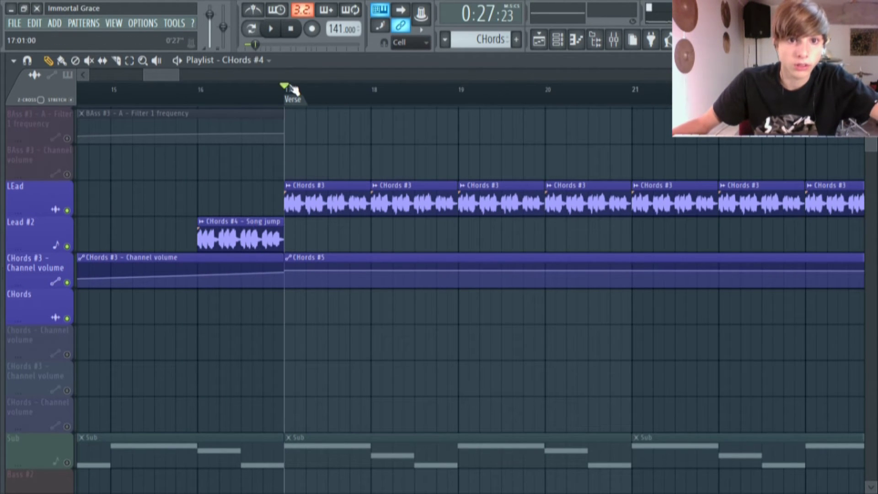
click(270, 28)
scroll(329, 169, down, 4)
scroll(322, 168, up, 2)
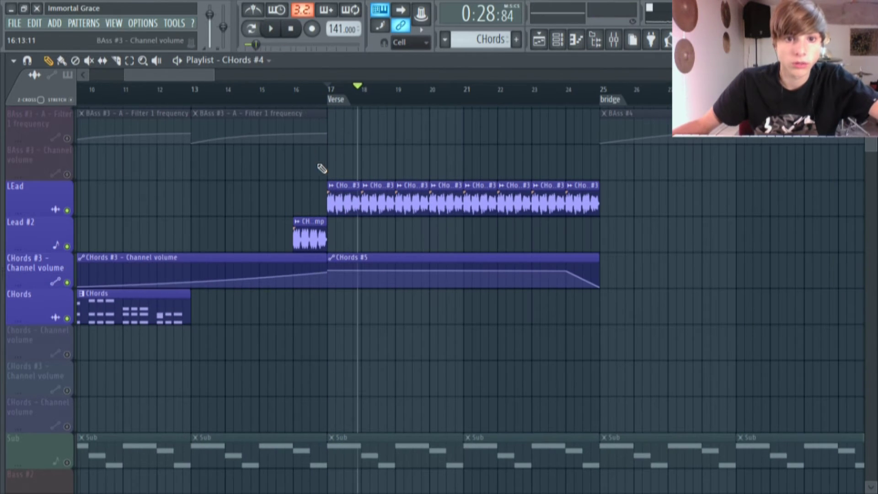
click(301, 88)
click(277, 35)
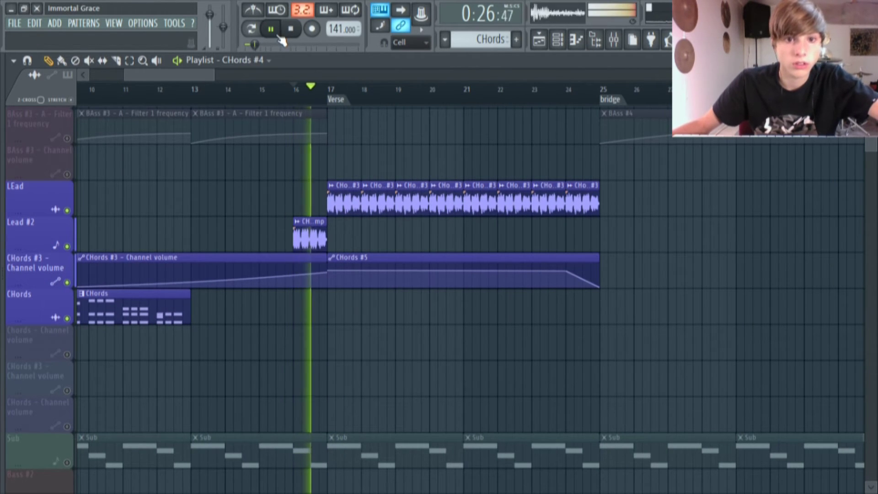
- Stop playback and check the time-stretching pitch in the CHords #3 clip's channel settings
click(271, 28)
scroll(325, 319, up, 2)
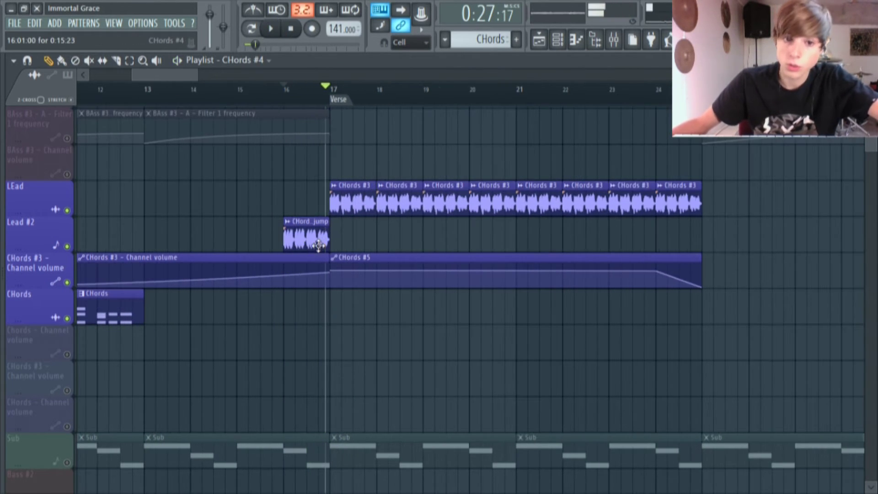
double_click(353, 198)
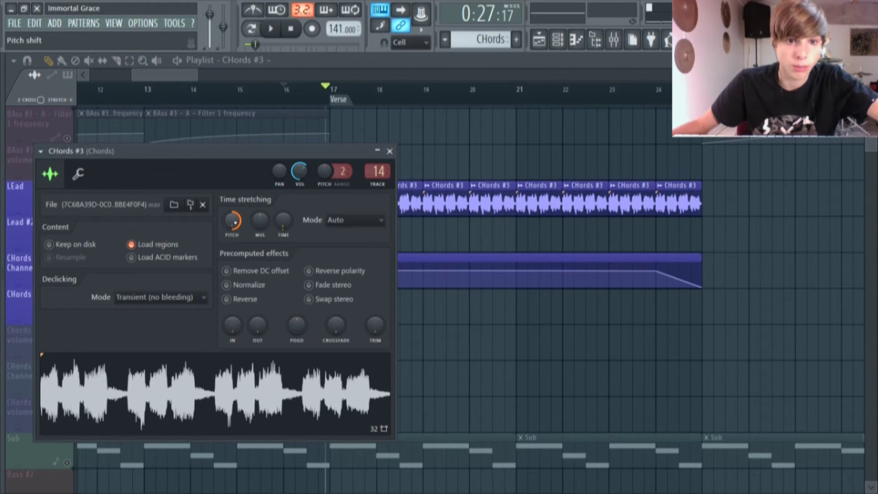
click(389, 151)
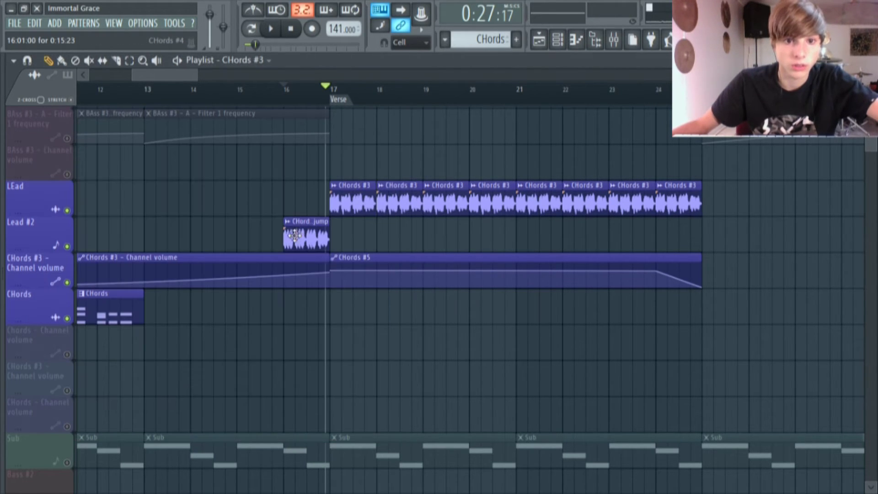
- Change the CHords #4 clip's time-stretching pitch and play the clip from bar 16
double_click(302, 223)
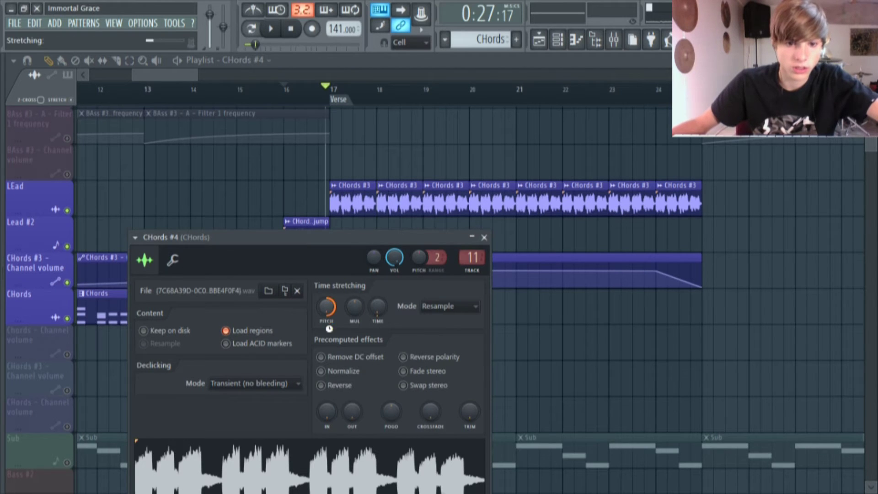
click(483, 237)
click(288, 89)
click(271, 29)
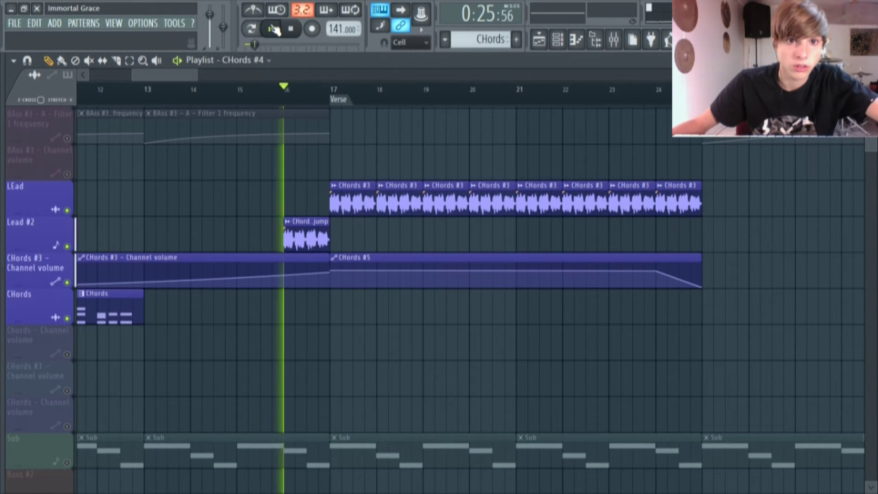
click(273, 29)
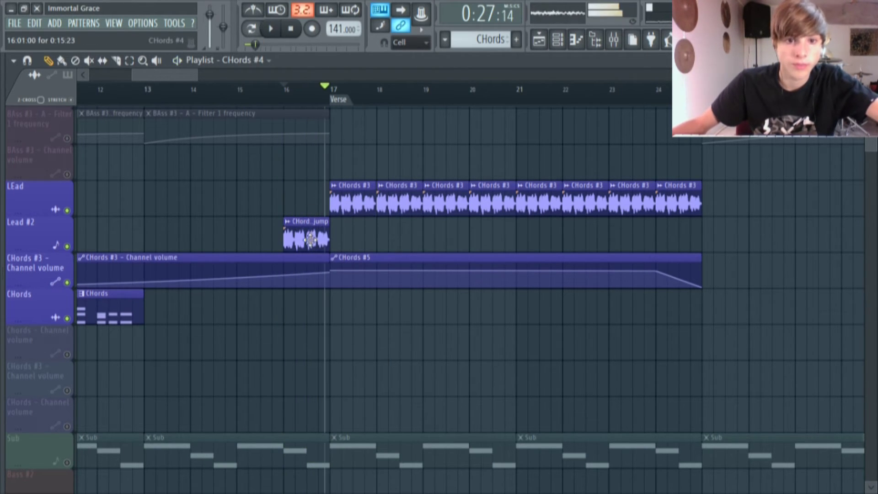
- Set the CHords #4 clip's time-stretching pitch to +1200 cents and play on into the Verse
double_click(310, 238)
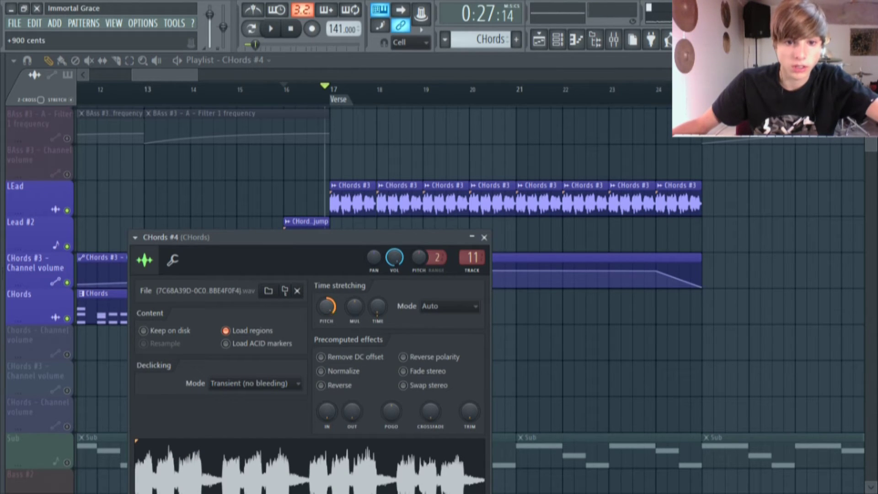
drag(326, 306, 326, 292)
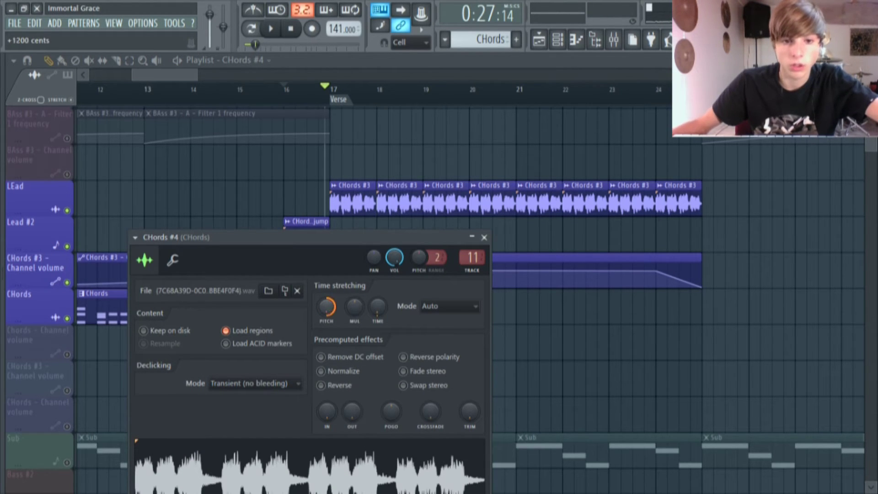
click(483, 237)
click(271, 28)
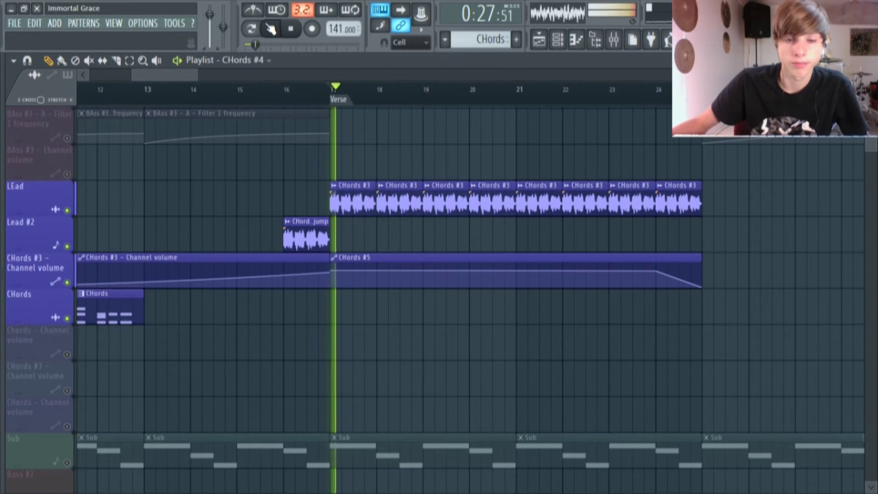
click(271, 28)
- Delete the CHords pattern and CHords #4 clips, and fill bars 9 to 16 of the LEad track with CHords #3 clips
drag(184, 81, 173, 81)
scroll(191, 131, left, 2)
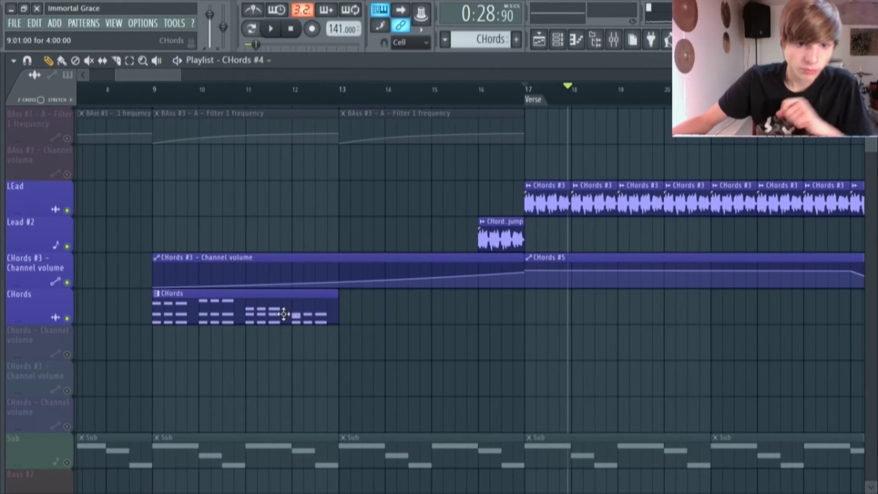
right_click(294, 313)
right_click(503, 233)
mouse_move(160, 202)
mouse_down()
mouse_move(302, 203)
mouse_move(163, 213)
mouse_move(503, 203)
mouse_up()
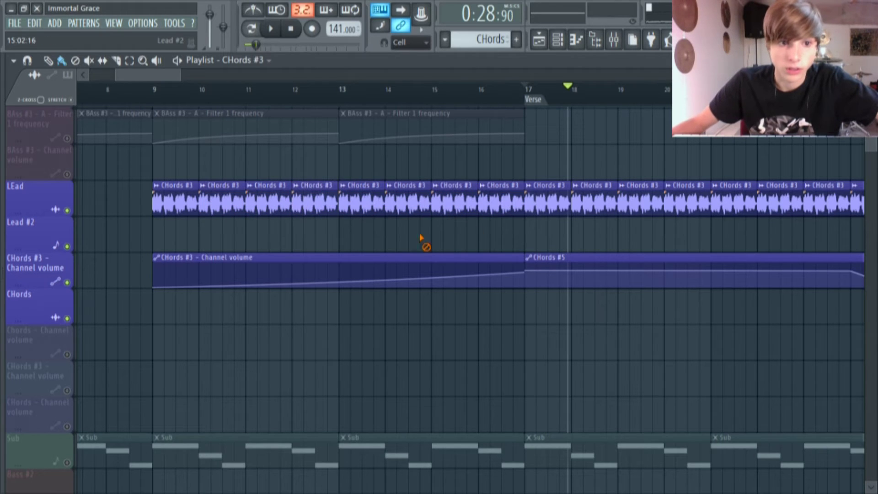
- Unmute all playlist tracks so the lead is no longer isolated
right_click(68, 209)
scroll(222, 251, down, 3)
scroll(344, 317, up, 4)
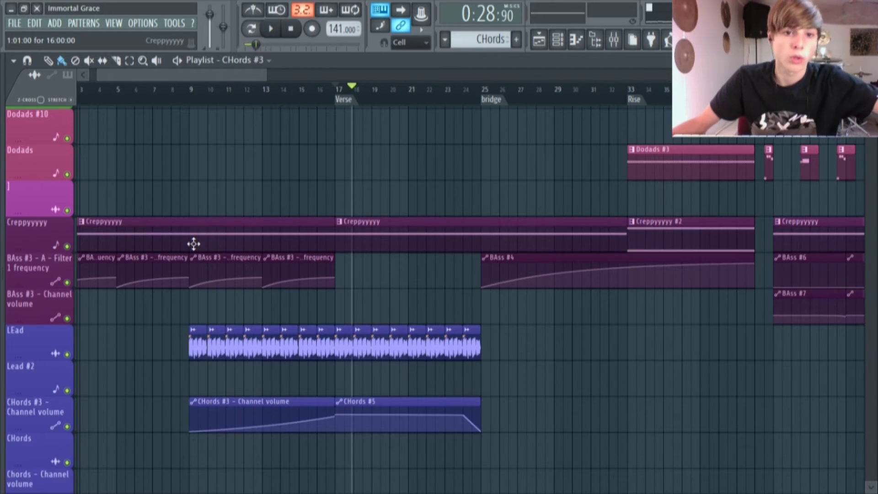
scroll(193, 244, up, 3)
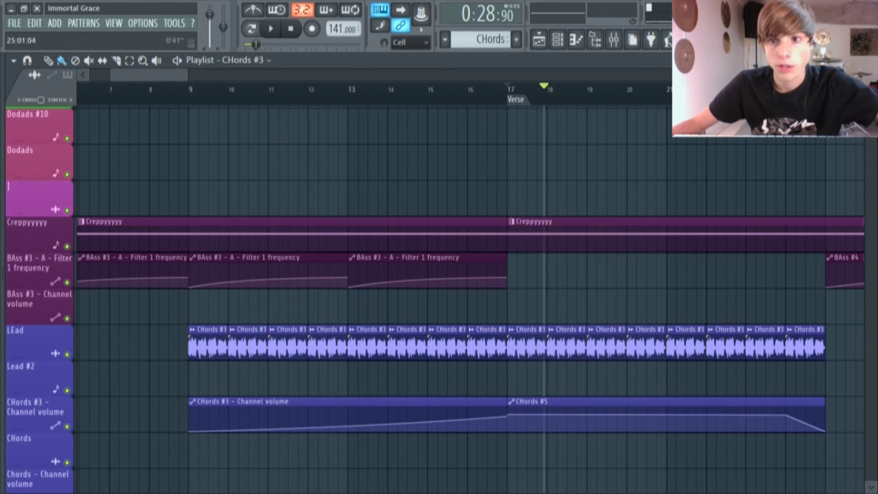
- Open Edison on the Master mixer track, arm it for recording, and return to the playlist
click(614, 40)
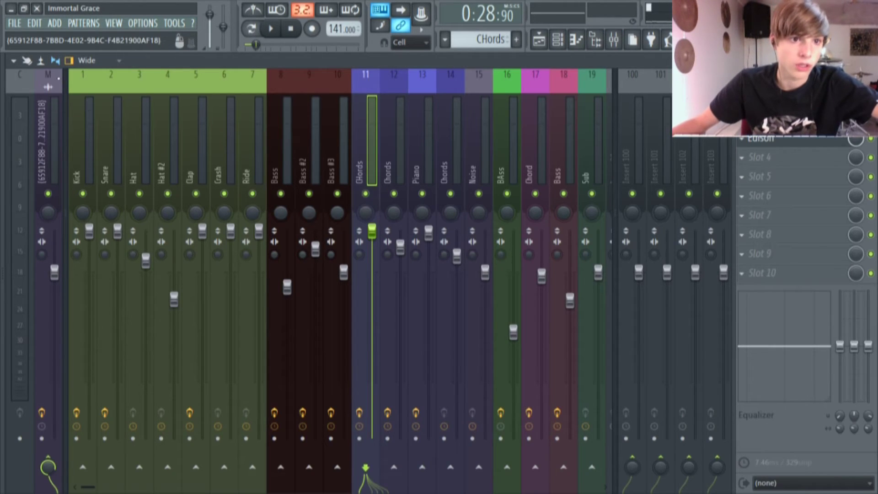
click(58, 79)
click(786, 100)
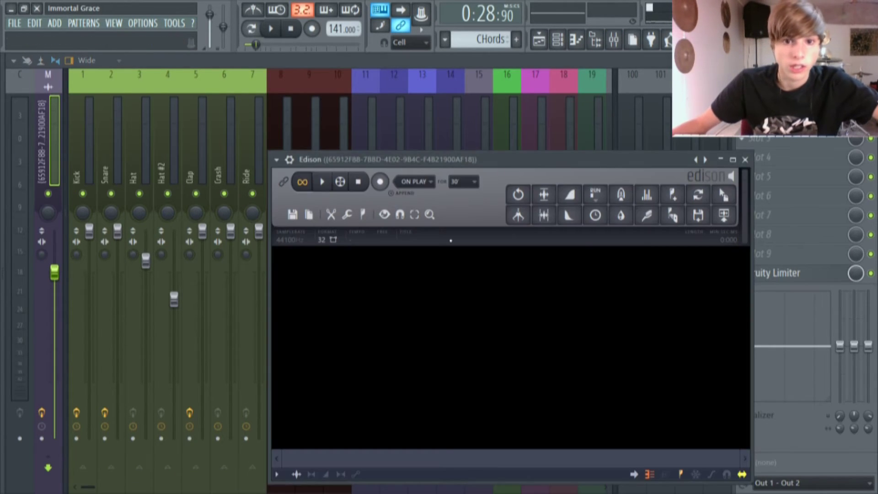
click(380, 181)
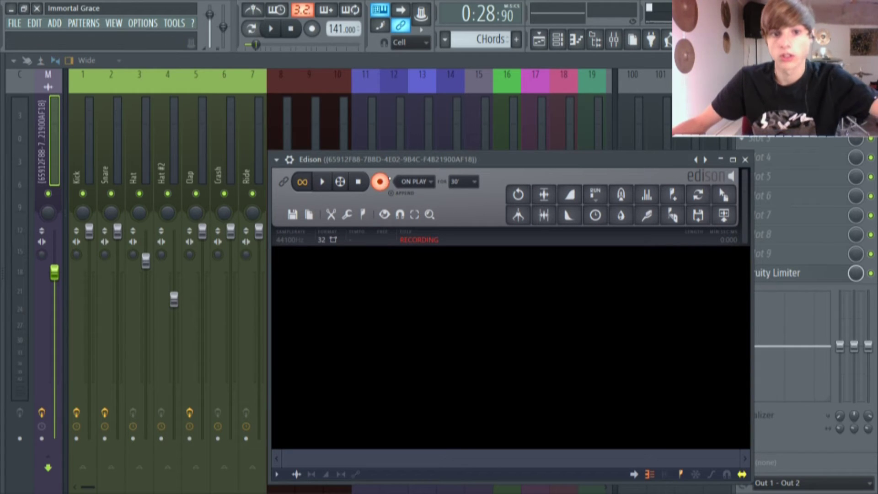
click(744, 160)
click(539, 39)
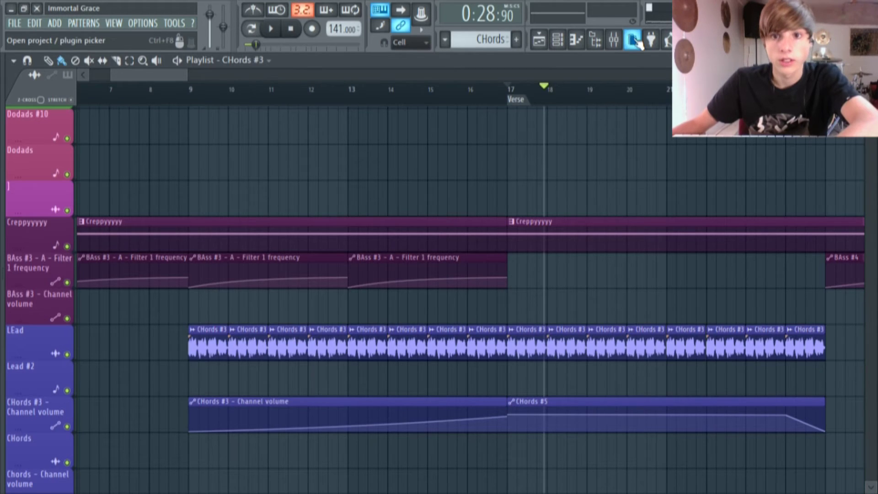
- Reopen Edison on the Master track, locate its option for sending audio to the playlist, and return to the playlist
click(613, 40)
click(777, 99)
click(777, 99)
click(777, 100)
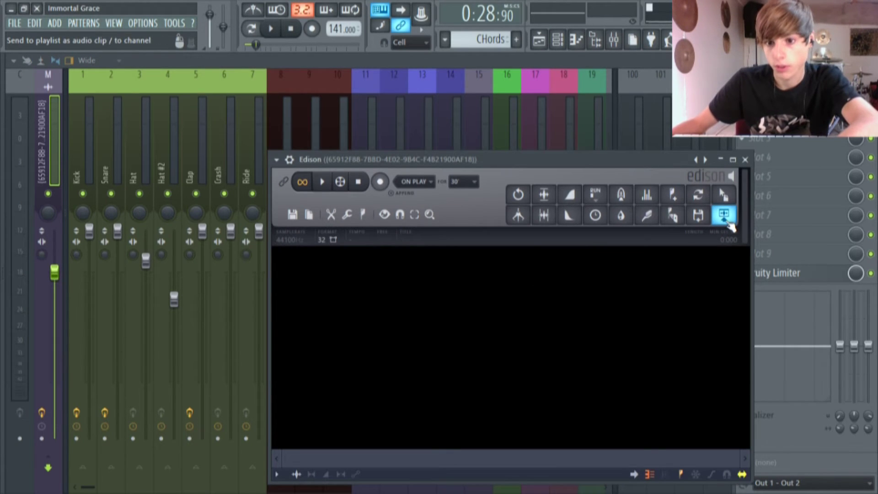
click(539, 39)
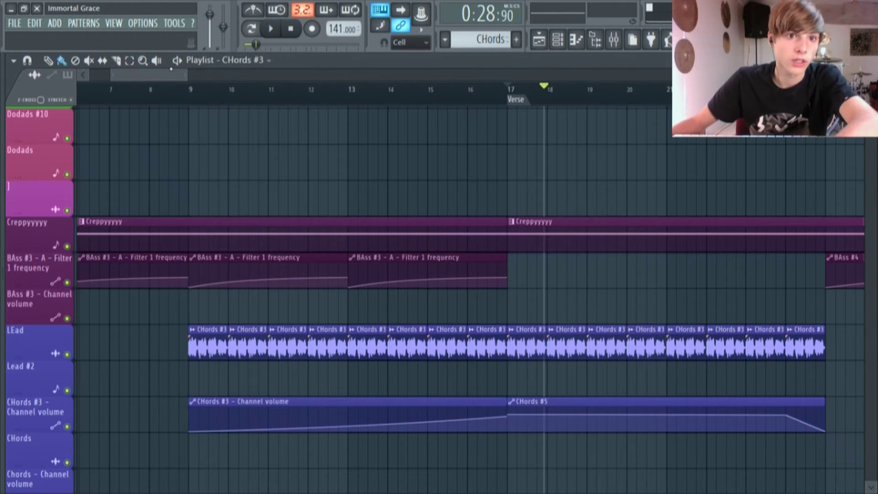
- Examine the intro's tracks from bar 1, starting with the Bass and Creppyyyyy parts
drag(171, 73, 144, 73)
scroll(54, 132, up, 4)
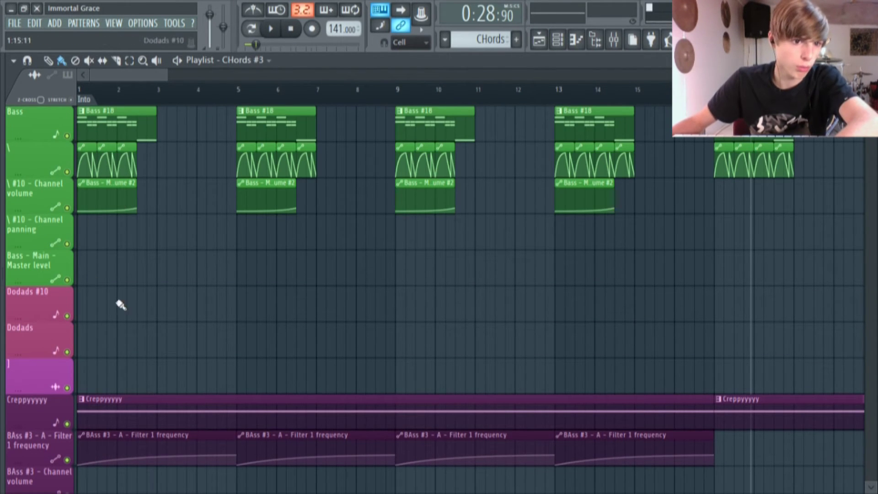
scroll(110, 274, down, 8)
scroll(138, 149, up, 8)
scroll(137, 169, down, 3)
scroll(180, 184, up, 3)
scroll(134, 73, up, 1)
- Examine the Verse's tracks around bar 17, from Creppyyyyy and LEad to Sub, Drums, Hats and crashes
drag(134, 73, 172, 74)
scroll(404, 131, down, 8)
scroll(293, 249, up, 9)
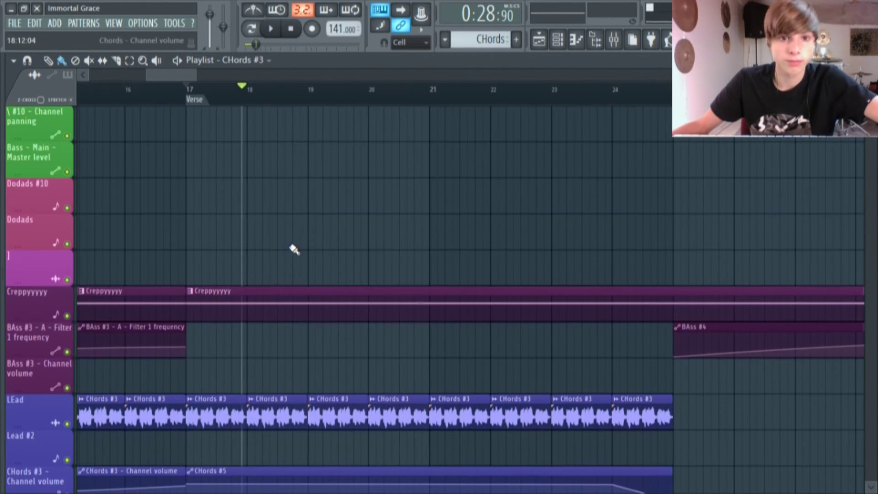
drag(181, 75, 176, 74)
scroll(320, 180, down, 7)
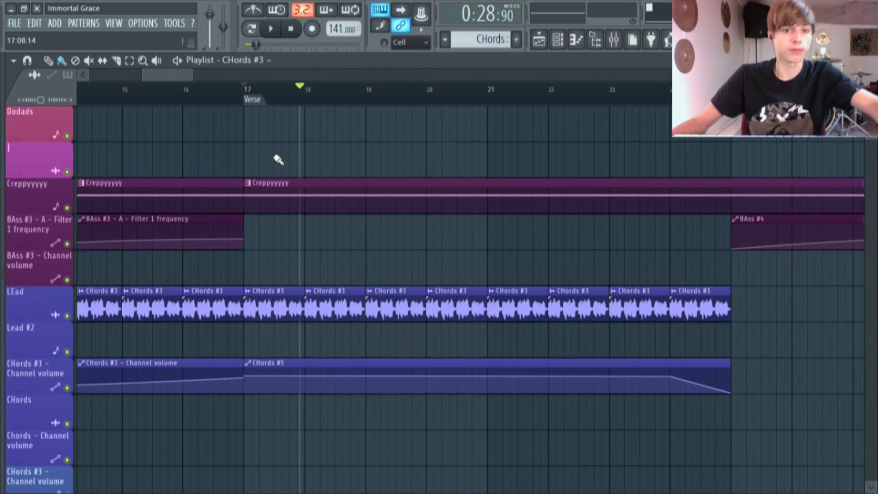
scroll(287, 199, down, 16)
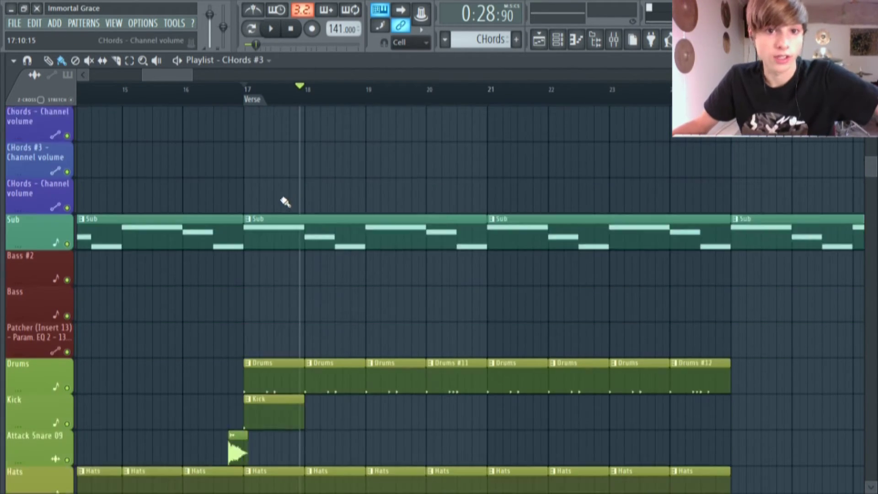
scroll(287, 211, up, 11)
scroll(287, 212, down, 18)
scroll(286, 211, up, 7)
scroll(290, 221, up, 7)
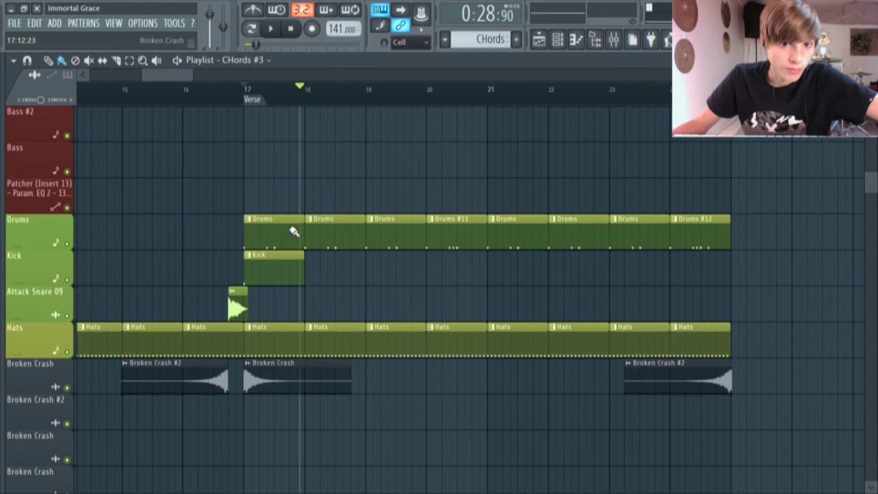
- Isolate the Drums, Kick, Attack Snare 09 and Hats tracks and play them from bar 17
click(246, 93)
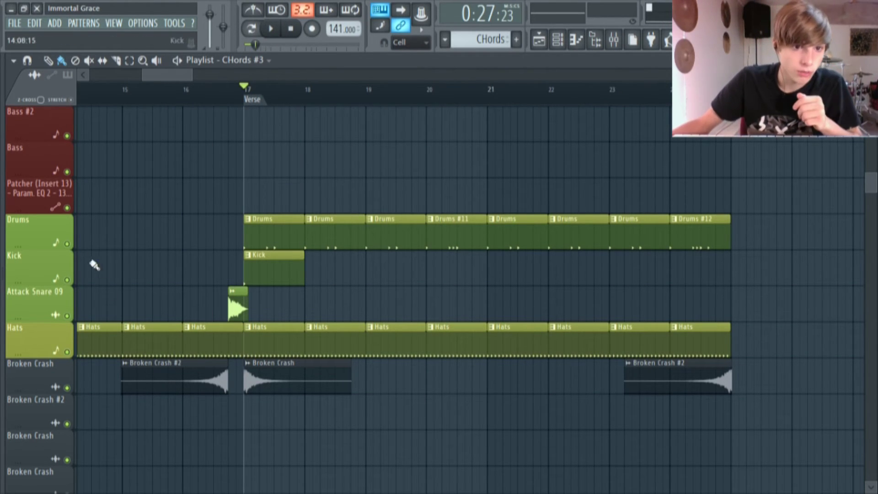
right_click(66, 244)
click(67, 279)
click(67, 315)
click(66, 352)
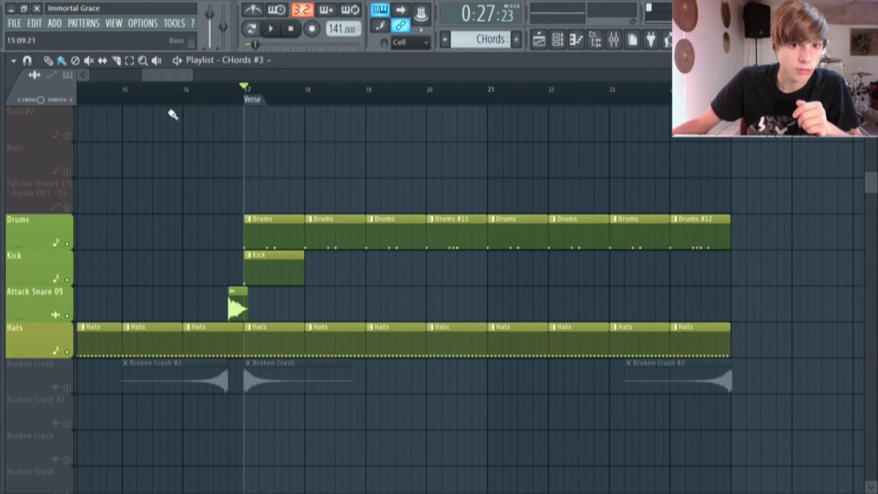
click(270, 30)
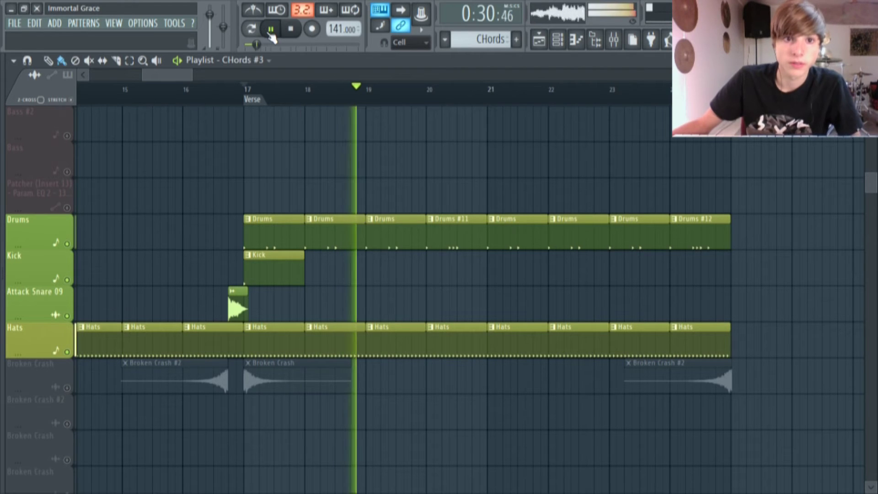
click(271, 30)
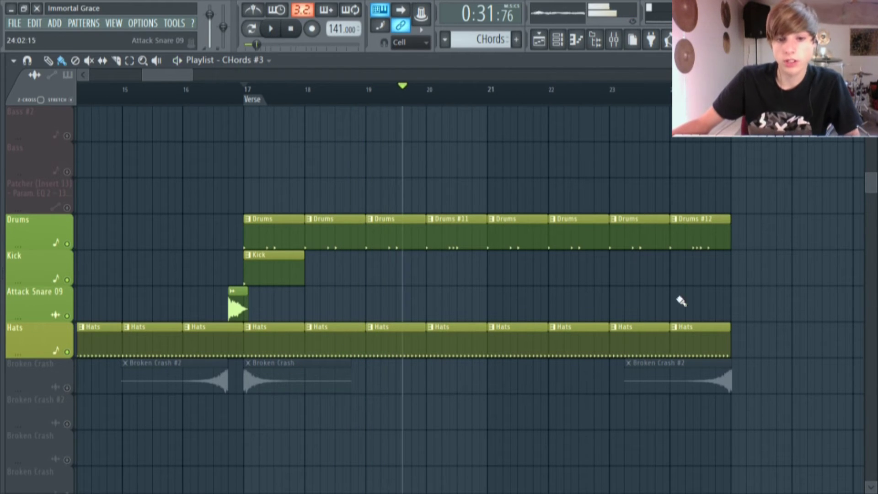
- Review the drum clips across the song and play the isolated drums from bar 20 into the Drums #12 clip
scroll(498, 352, down, 4)
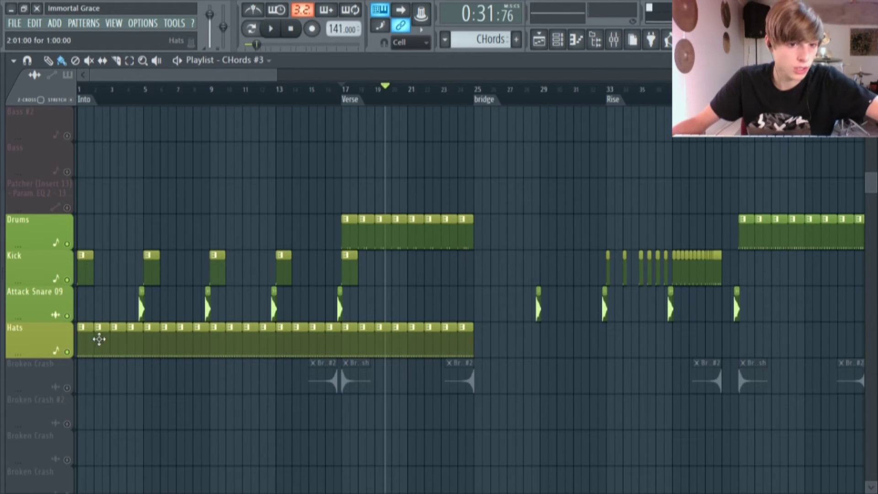
scroll(391, 363, up, 4)
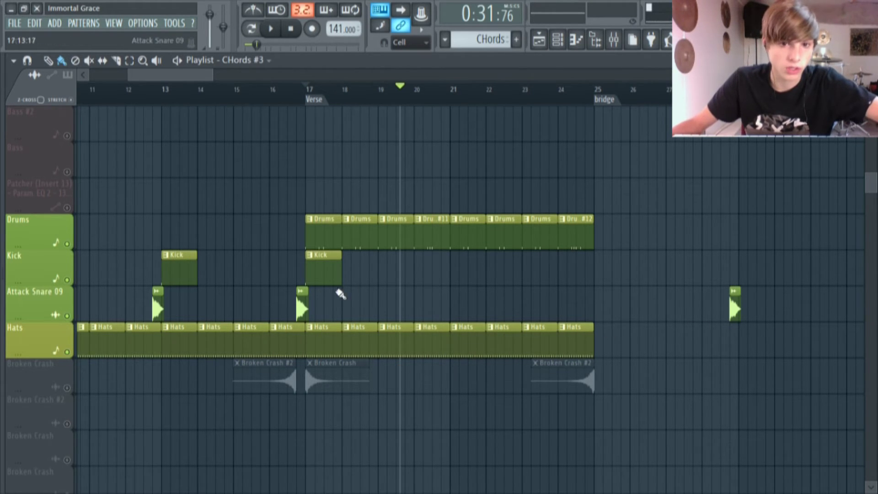
scroll(356, 293, up, 2)
click(472, 90)
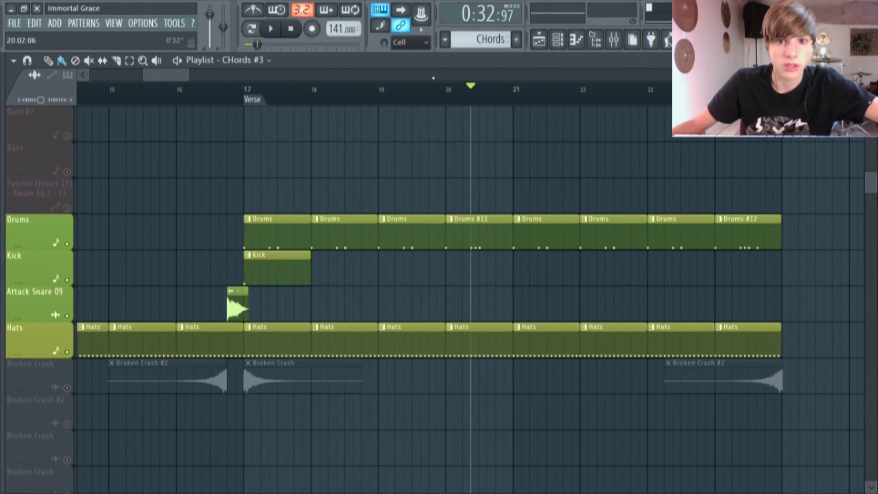
key(space)
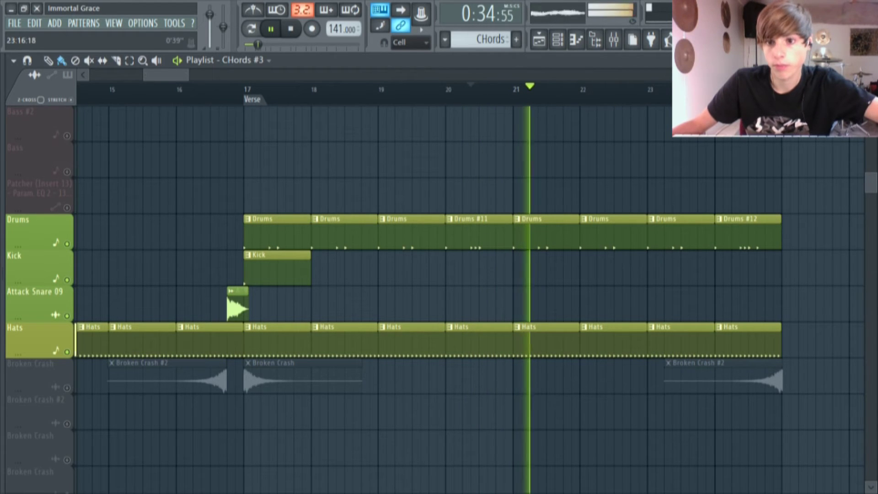
key(space)
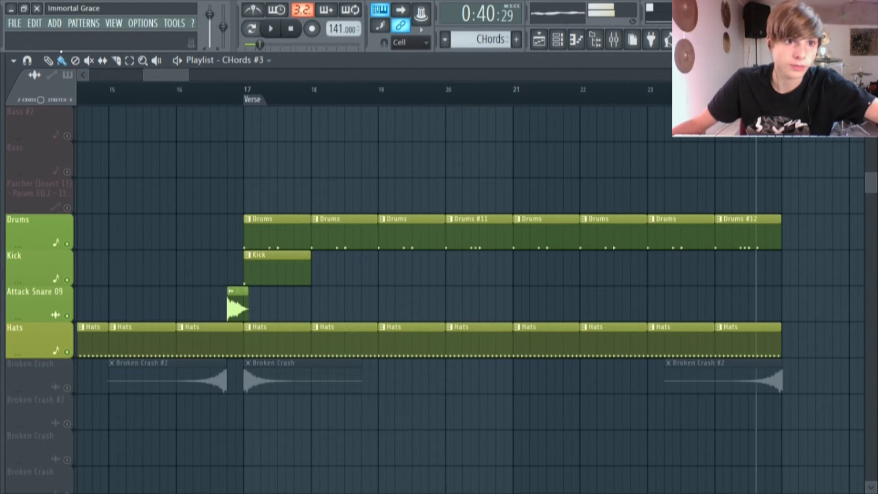
- Inspect the Drums pattern's Kick notes in the piano roll and the SNare channel's sampler settings
double_click(281, 238)
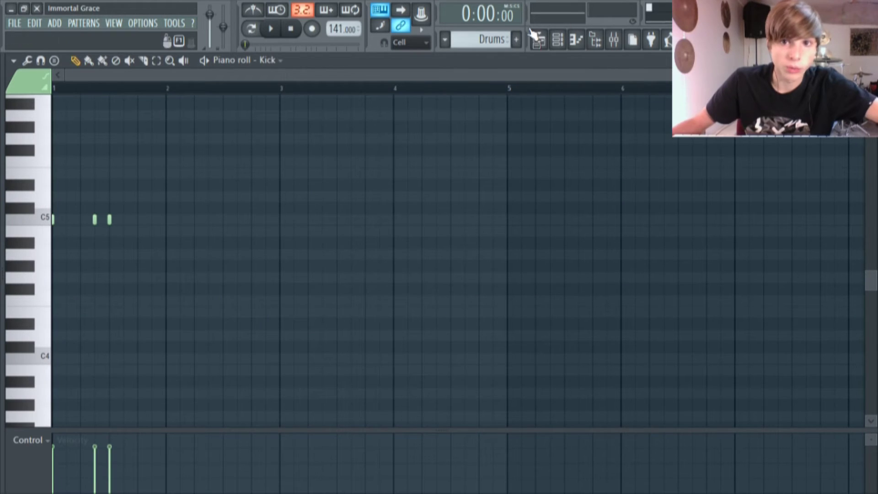
click(558, 40)
click(151, 219)
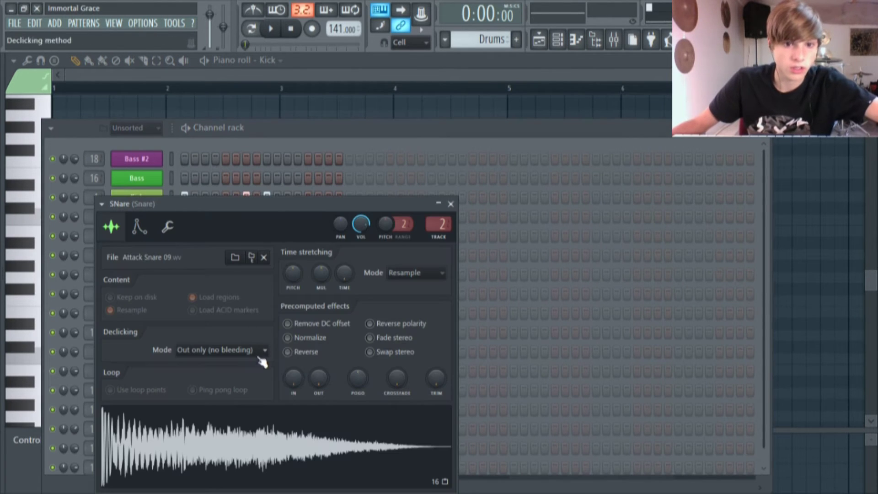
- Check the first effect slot on the Snare mixer track and return to the playlist
click(616, 44)
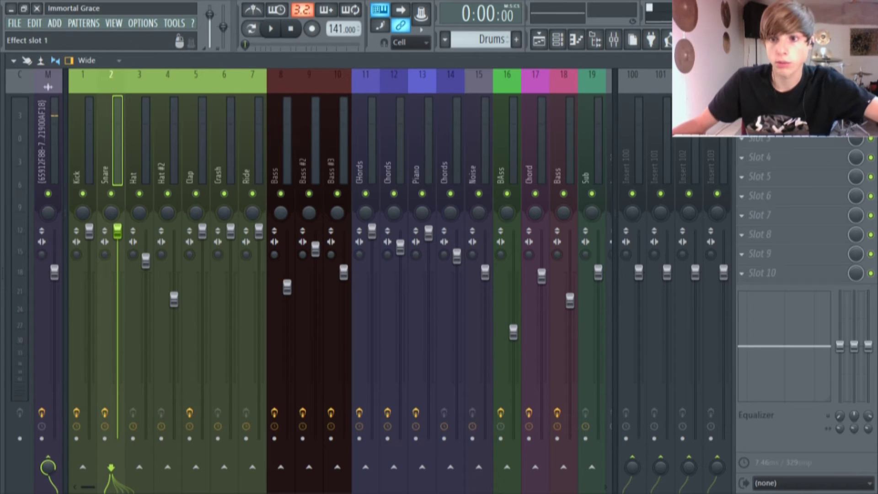
click(795, 100)
click(539, 41)
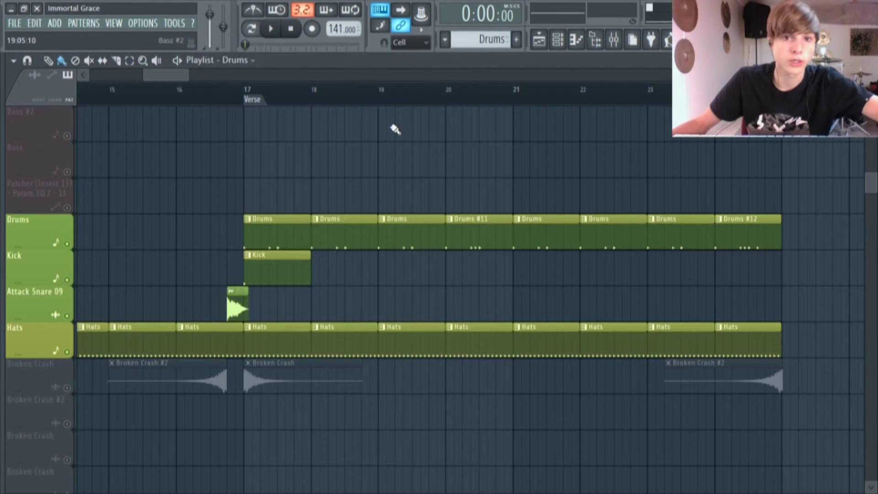
- Play the isolated drums from bar 17 while looking over the muted tracks above them
click(247, 96)
scroll(138, 187, down, 3)
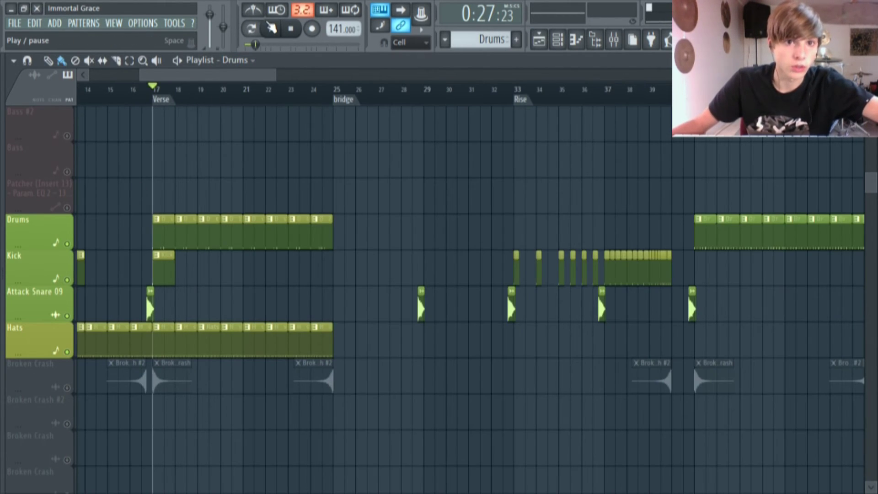
click(271, 28)
scroll(179, 251, down, 5)
scroll(178, 251, up, 3)
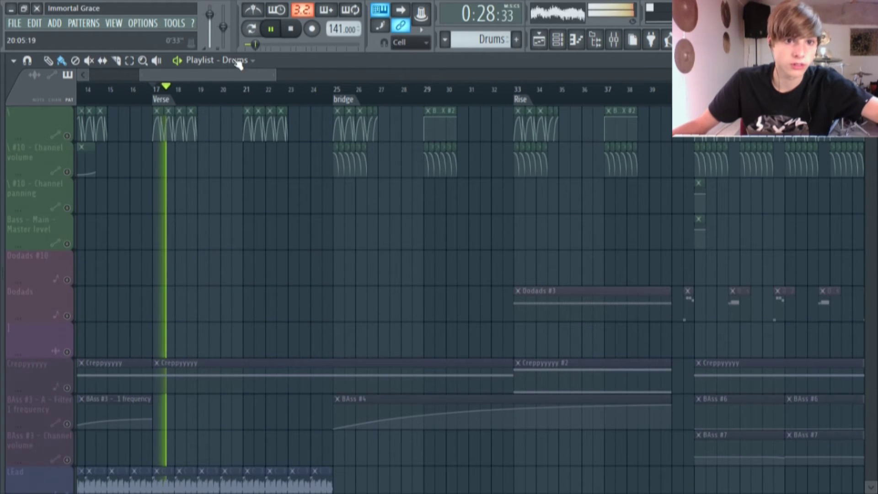
- Pause playback and end the Sub track's solo so every playlist track is active
click(272, 28)
scroll(102, 275, down, 10)
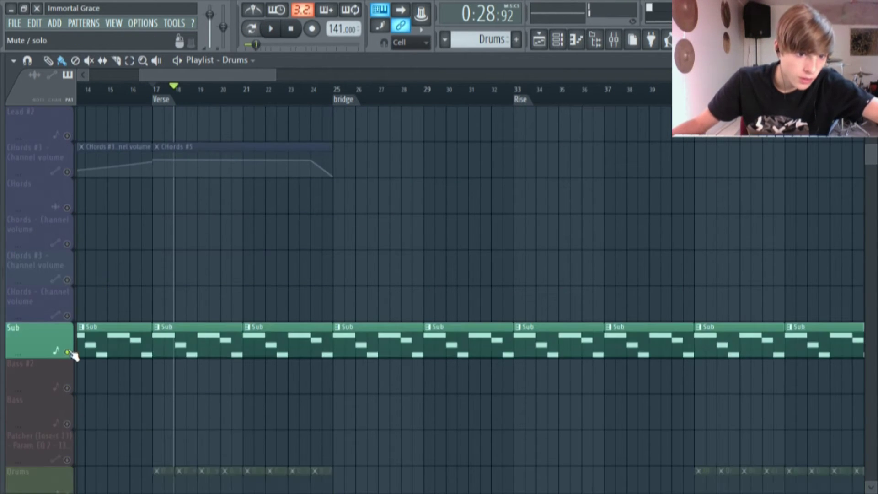
scroll(215, 220, down, 9)
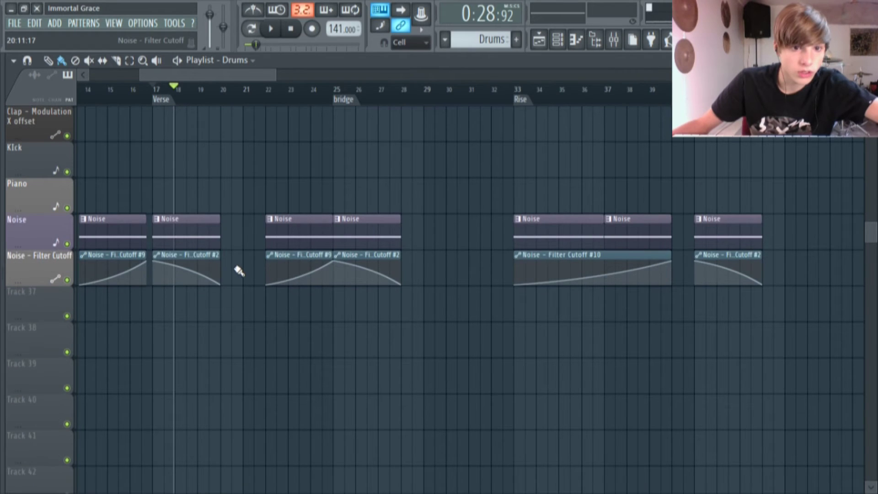
- Examine the verse arrangement across the playlist: noise, drum, Lead, Sub and Creppyyyyy tracks with their automation clips
scroll(169, 226, up, 4)
scroll(314, 319, up, 9)
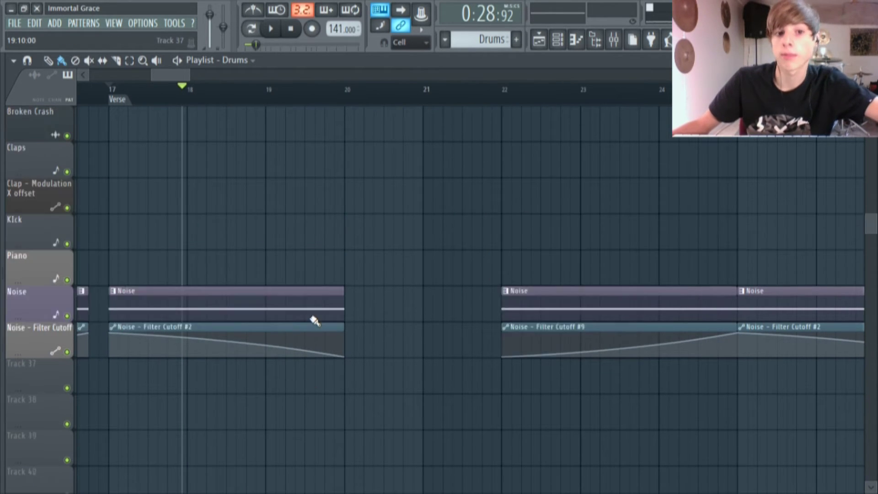
scroll(313, 319, up, 10)
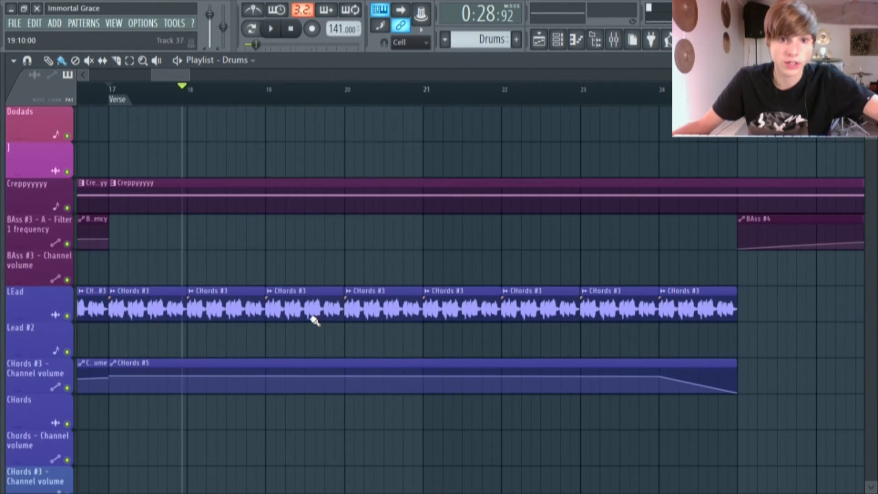
scroll(293, 333, down, 3)
scroll(232, 310, up, 4)
scroll(201, 231, up, 4)
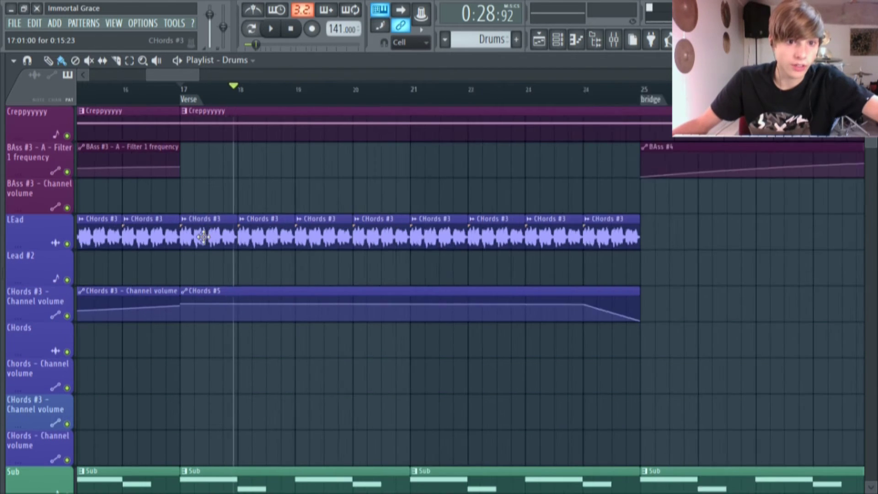
scroll(347, 232, down, 3)
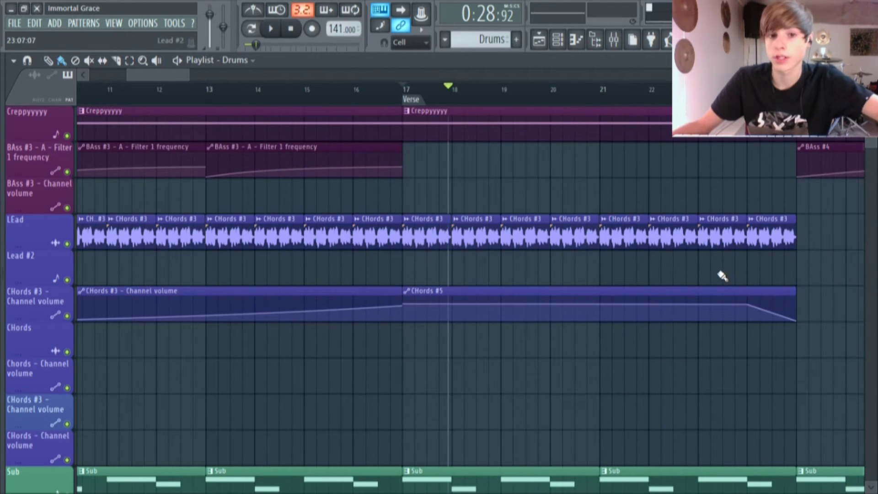
scroll(721, 275, up, 8)
- Place the playhead at the Verse marker on bar 17 and solo the Bass track with its modulation and channel volume automation
click(405, 89)
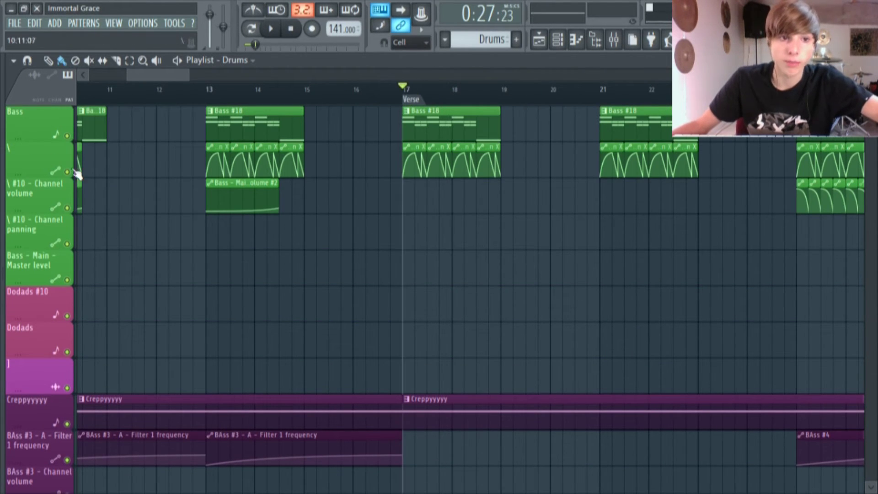
right_click(62, 107)
click(10, 139)
right_click(59, 107)
click(53, 133)
right_click(66, 135)
click(67, 171)
click(66, 207)
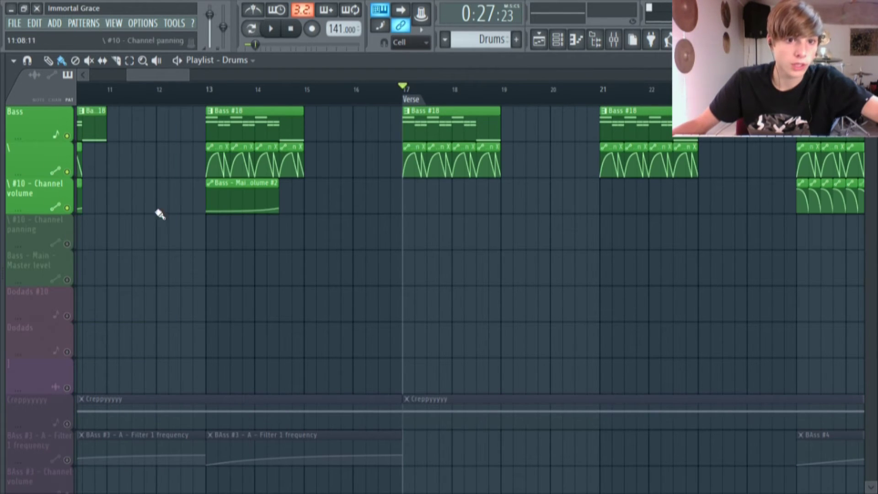
- Listen to the soloed bass through the verse, pause playback and turn all the other tracks back on
scroll(295, 219, up, 6)
scroll(530, 133, down, 3)
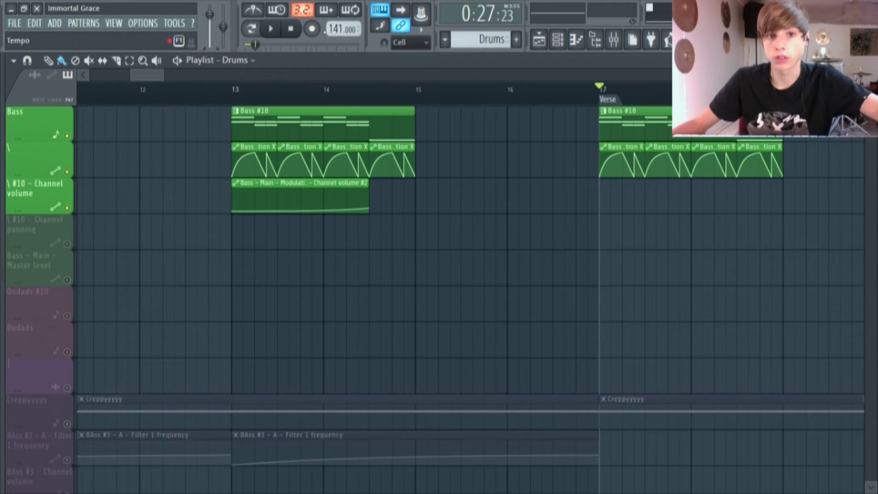
click(276, 32)
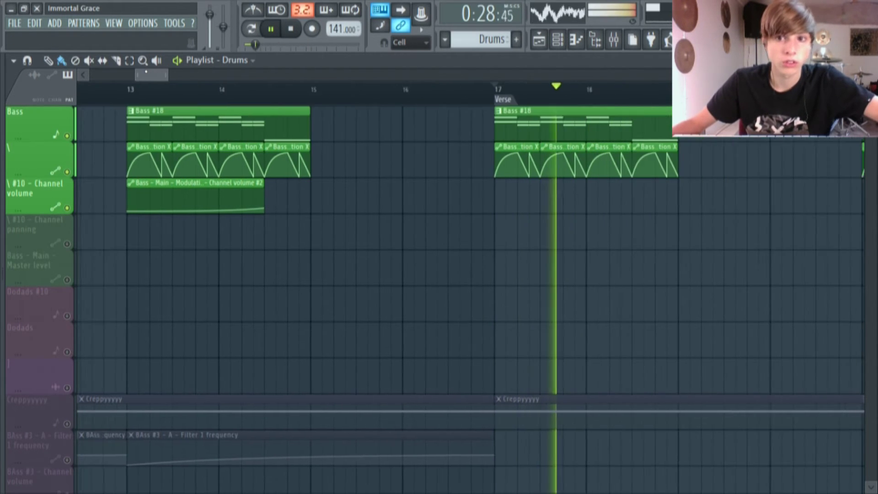
scroll(343, 186, down, 3)
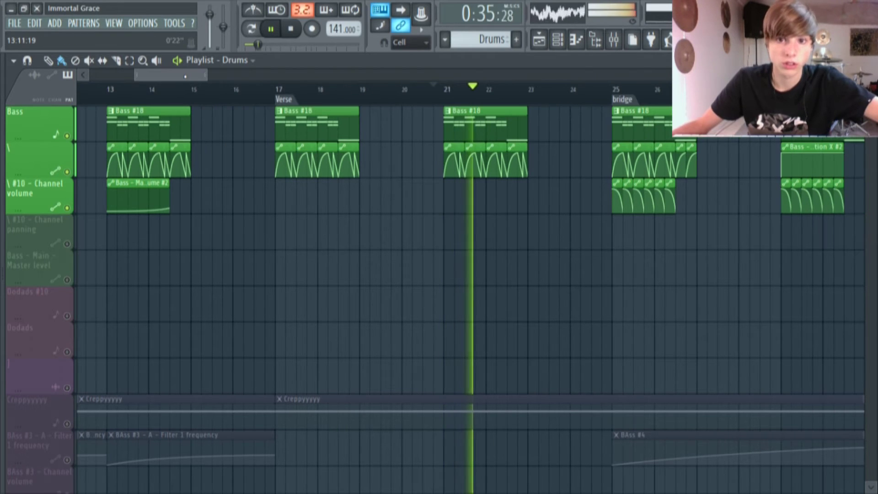
key(space)
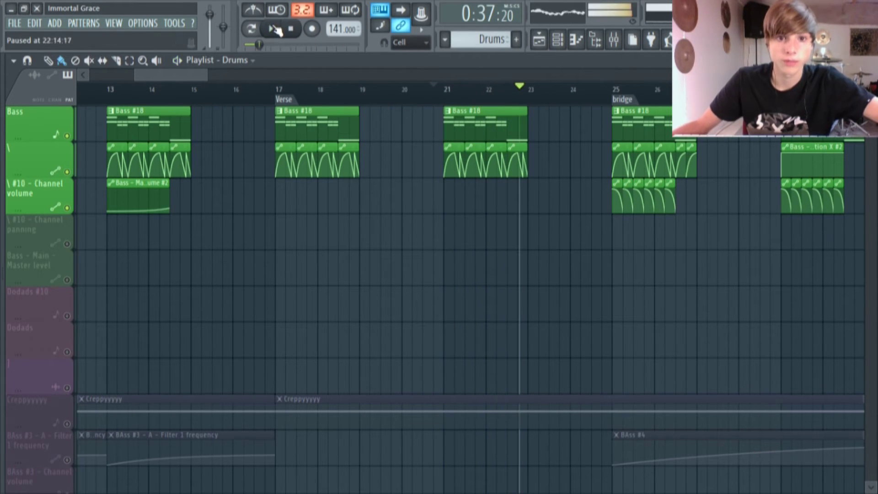
ctrl+click(67, 137)
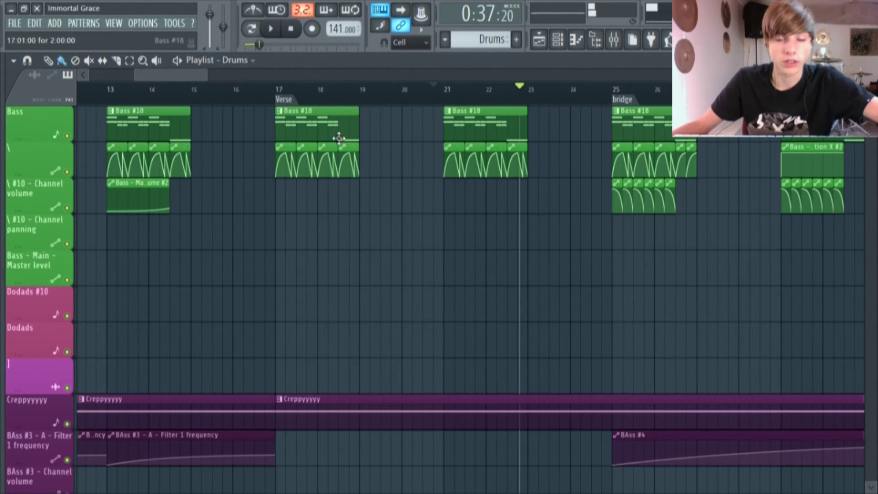
- Move the playhead to the bridge marker at bar 25, play the start of the bridge and pause
scroll(483, 241, right, 2)
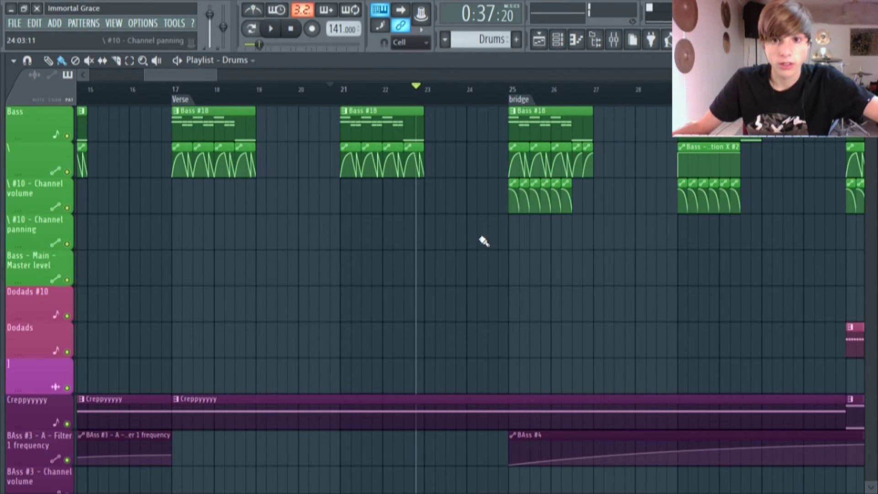
click(514, 89)
scroll(264, 112, right, 4)
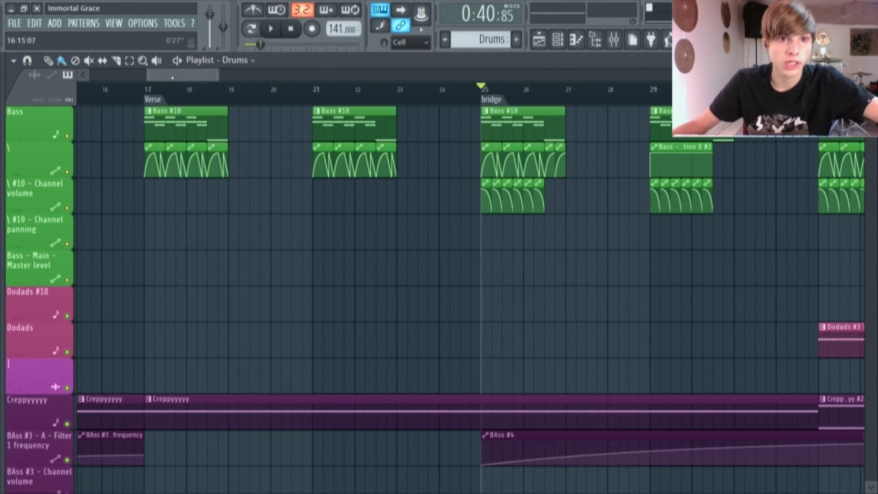
scroll(434, 254, down, 10)
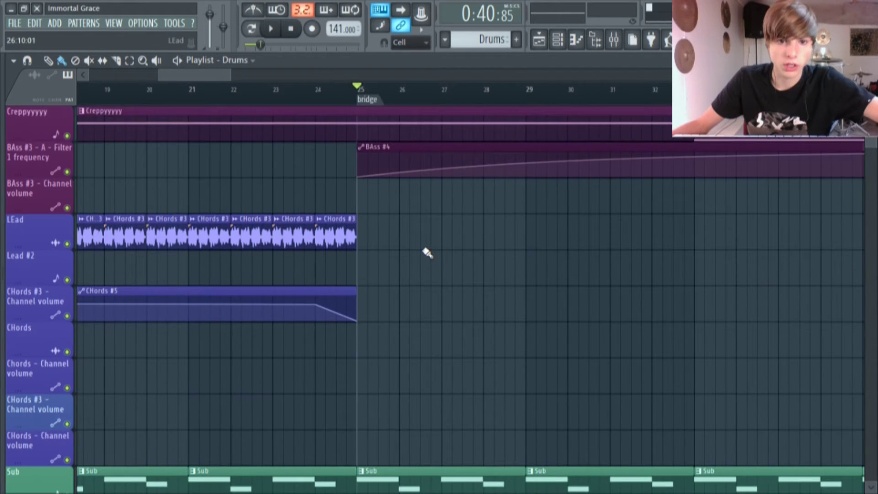
scroll(355, 249, down, 10)
scroll(454, 310, up, 20)
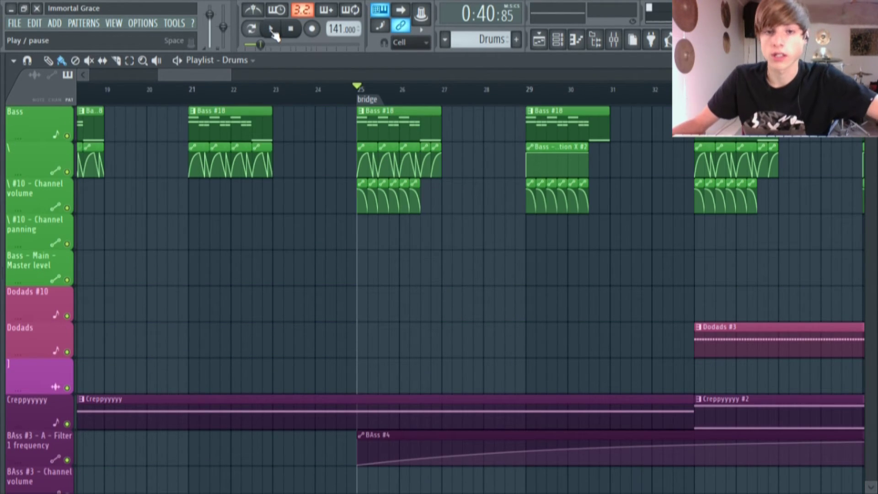
click(272, 31)
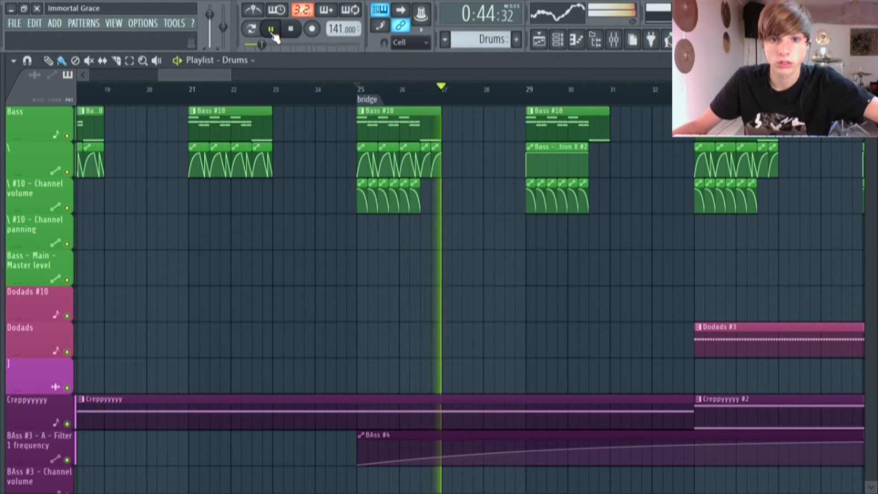
click(272, 31)
- Examine the bridge and rise arrangement: the Creppyyyyy clip, BAss #4 filter automation, hats, kick and Attack Snare 09 hits
scroll(455, 338, down, 5)
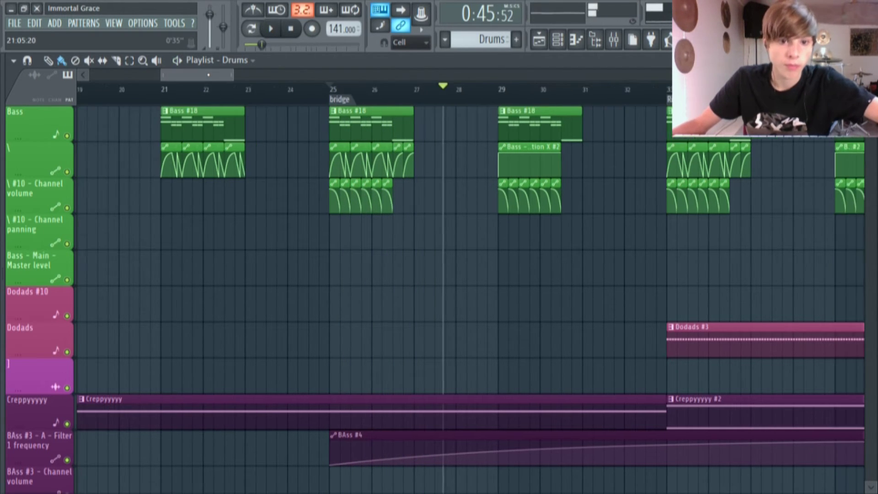
click(491, 238)
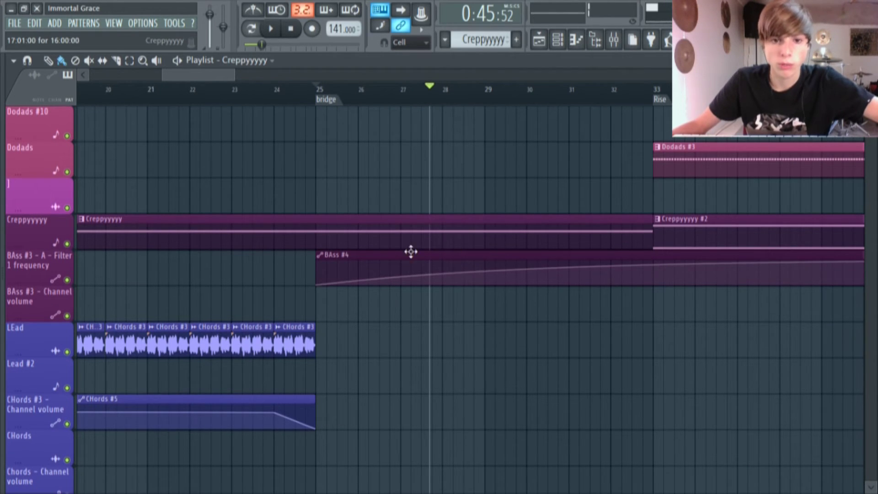
ctrl+scroll(361, 270, up, 3)
scroll(764, 239, up, 5)
ctrl+scroll(333, 192, down, 4)
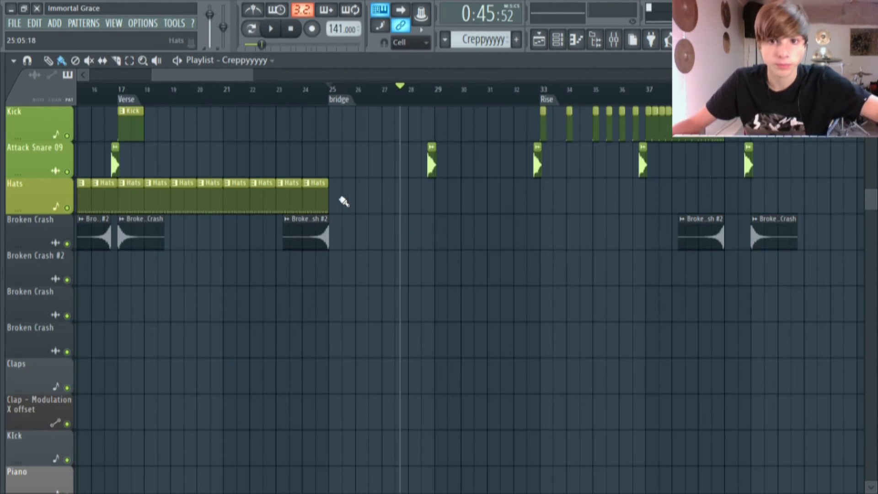
scroll(387, 281, down, 5)
scroll(388, 281, up, 4)
ctrl+scroll(388, 281, up, 2)
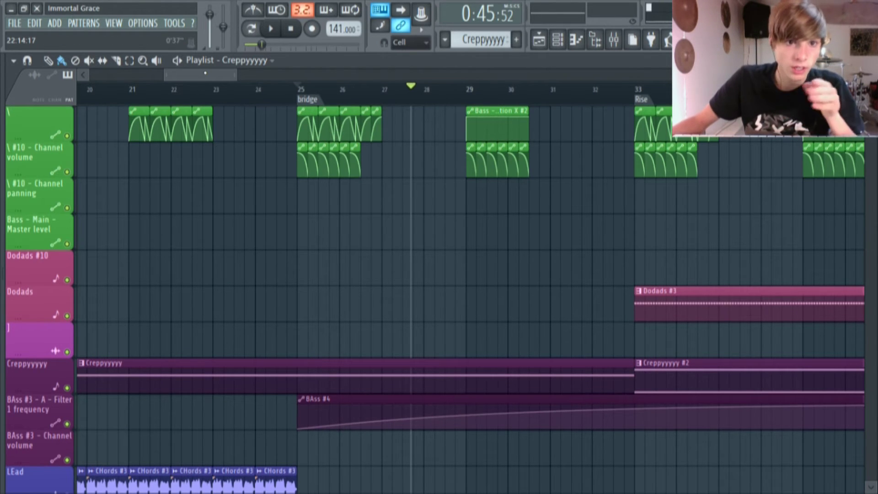
scroll(829, 166, right, 4)
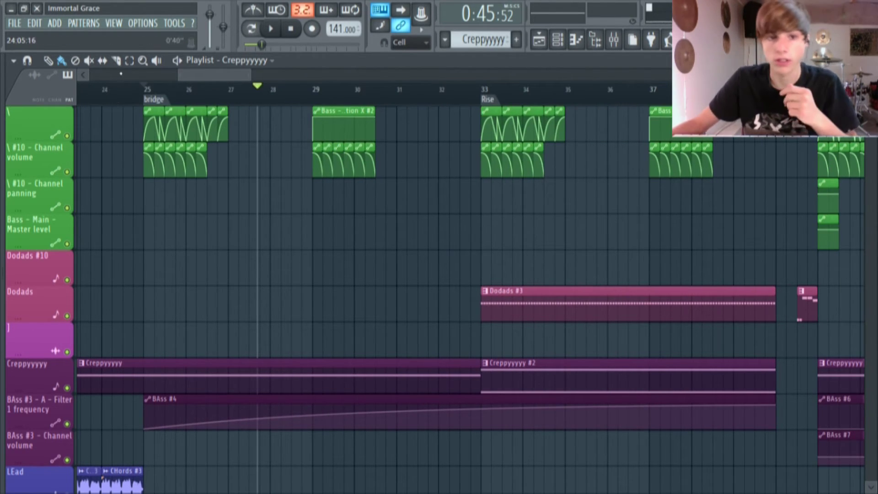
scroll(232, 88, left, 1)
scroll(320, 254, down, 8)
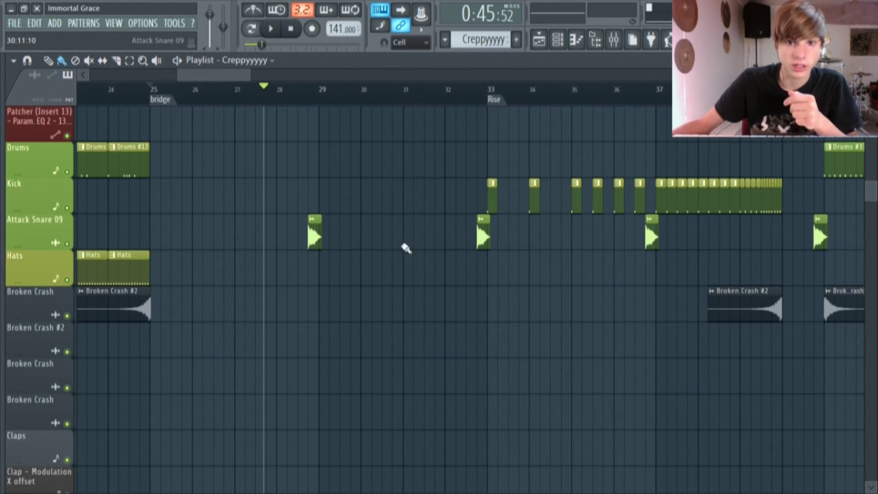
- Play the bridge from just after bar 28 to hear the Attack Snare 09 hit, and pause
click(295, 90)
click(273, 30)
scroll(455, 264, up, 4)
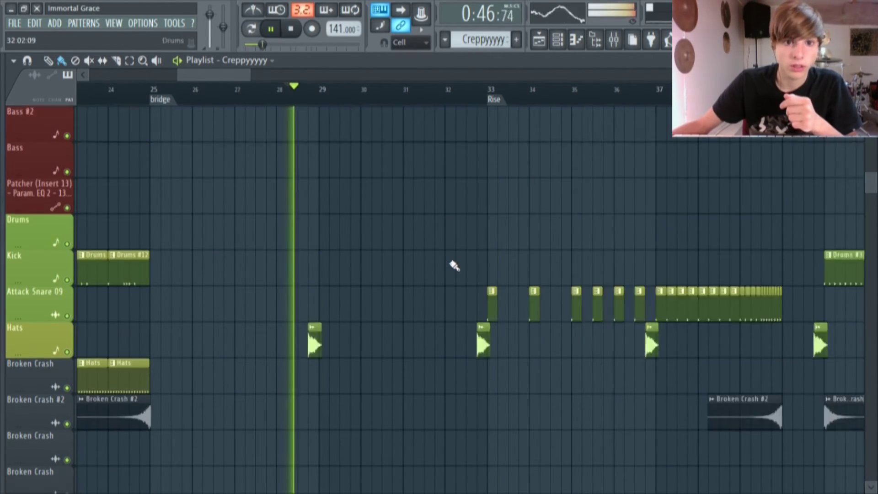
scroll(437, 273, up, 9)
click(270, 28)
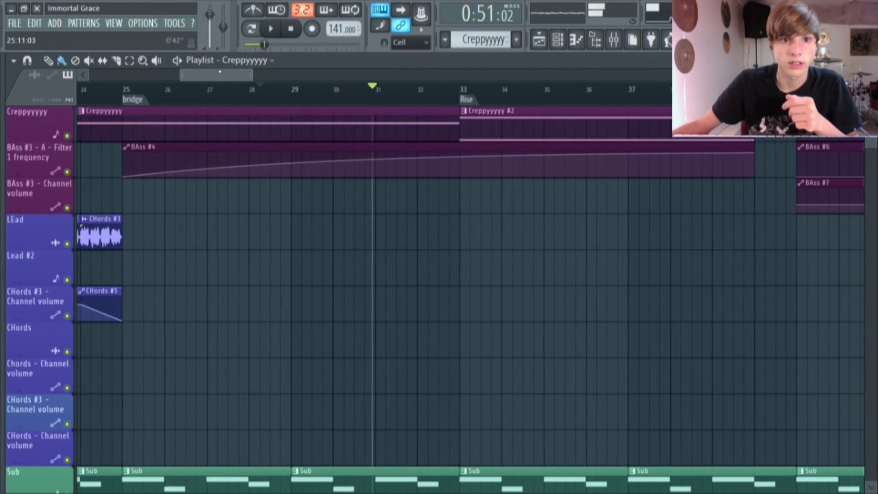
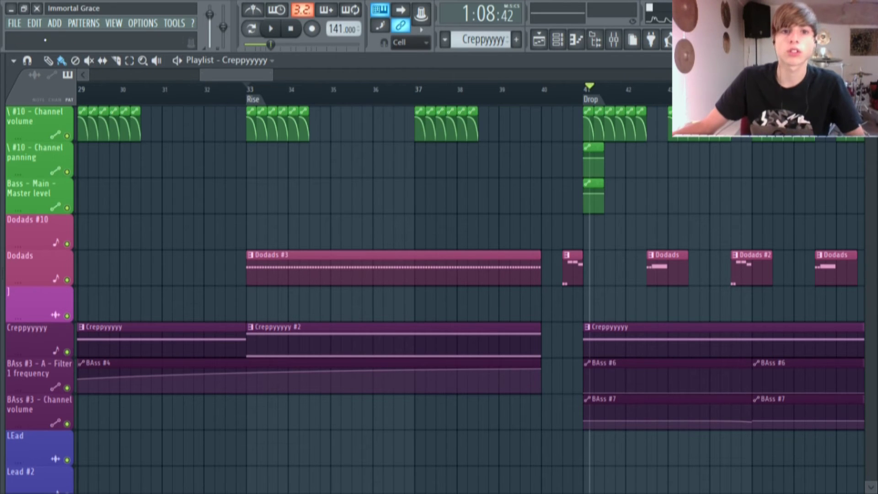
- Open the Dodads #3 clip's notes in the piano roll, play the pattern on its own and pause
double_click(270, 270)
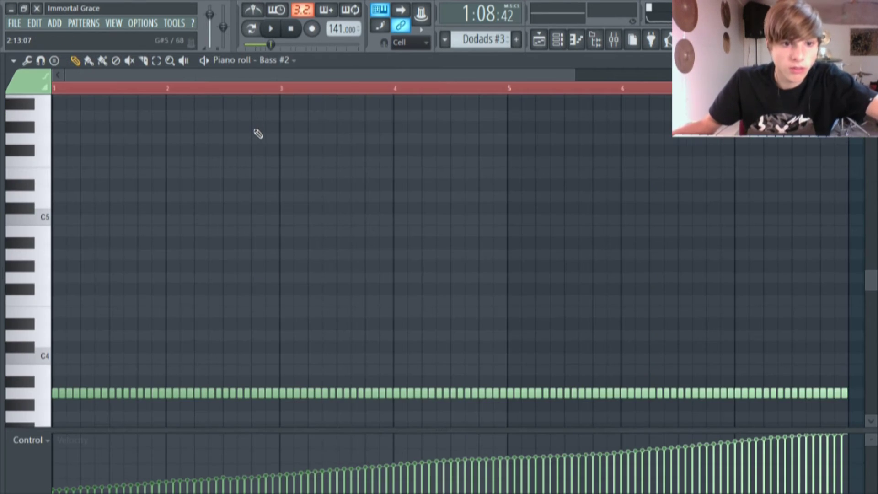
click(250, 29)
click(270, 29)
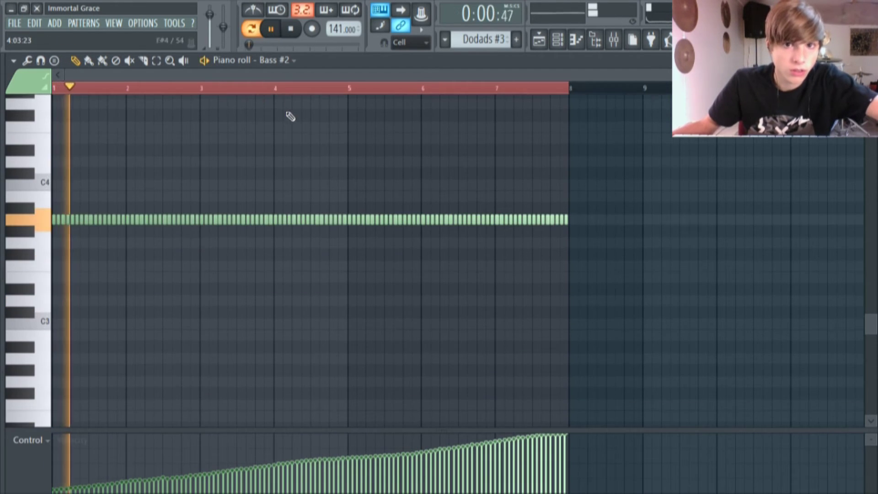
click(273, 29)
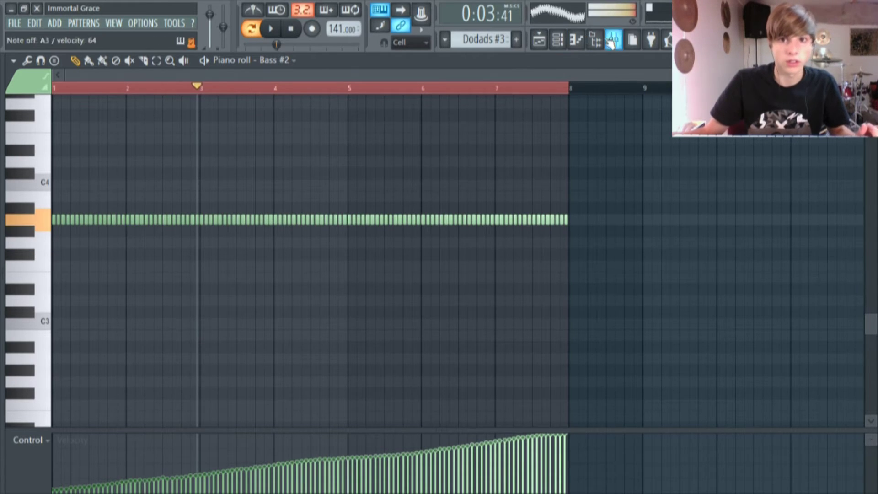
- Open the Bass #2 channel's Sytrus editor from the channel rack and shift its window slightly
click(576, 40)
click(136, 158)
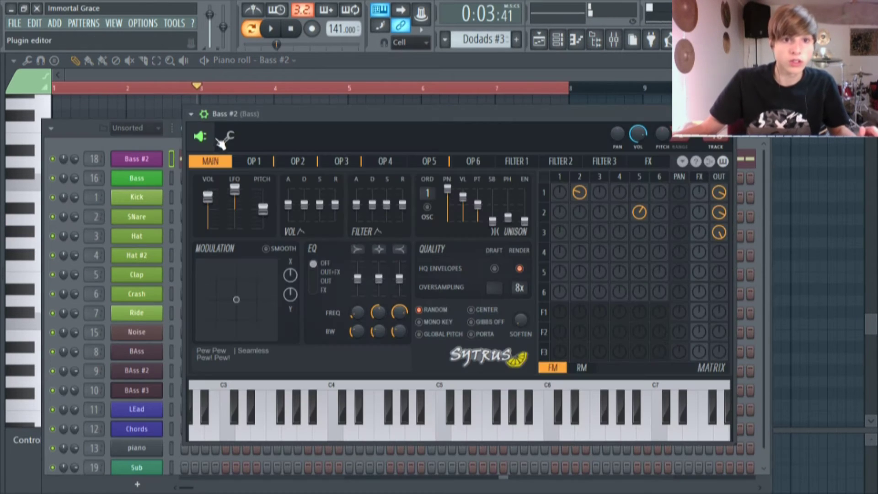
drag(263, 108, 258, 102)
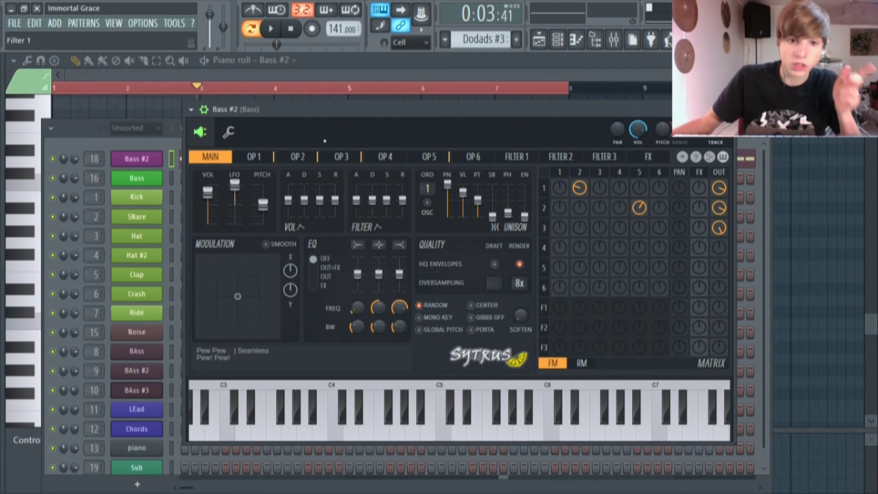
- Show Sytrus operator 1 and raise its frequency ratio to 5 and on to 8
click(253, 156)
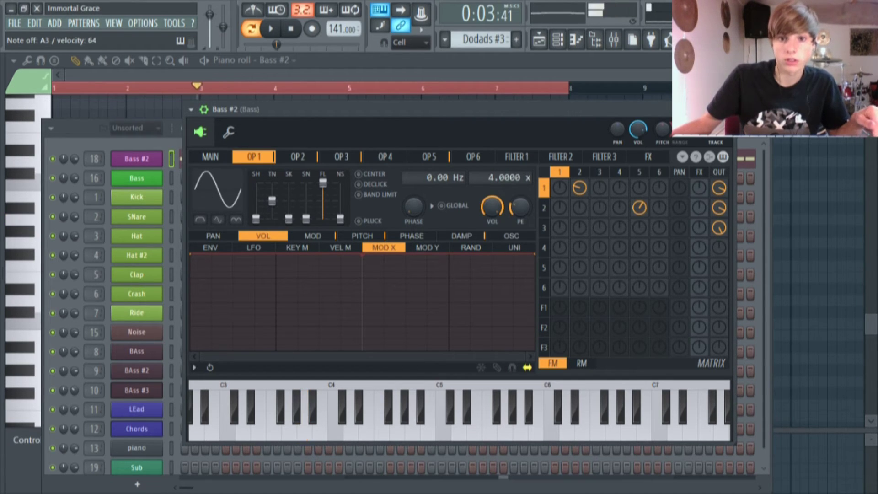
drag(488, 178, 488, 159)
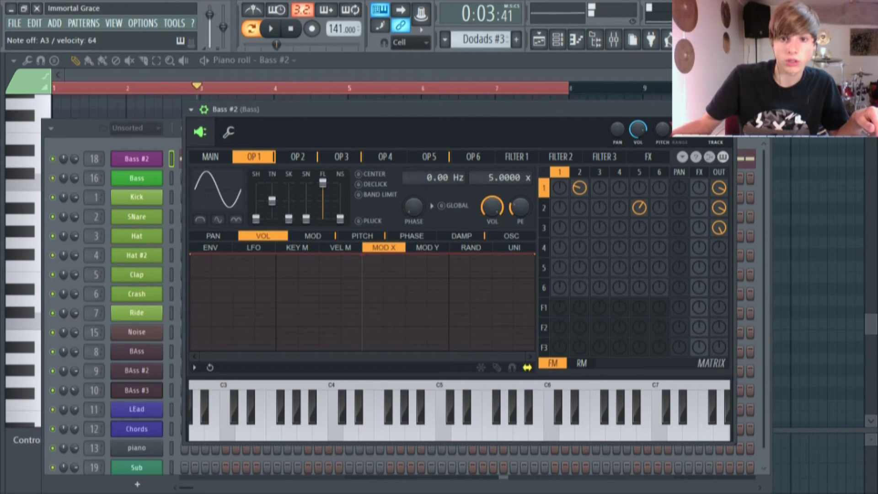
drag(488, 178, 488, 170)
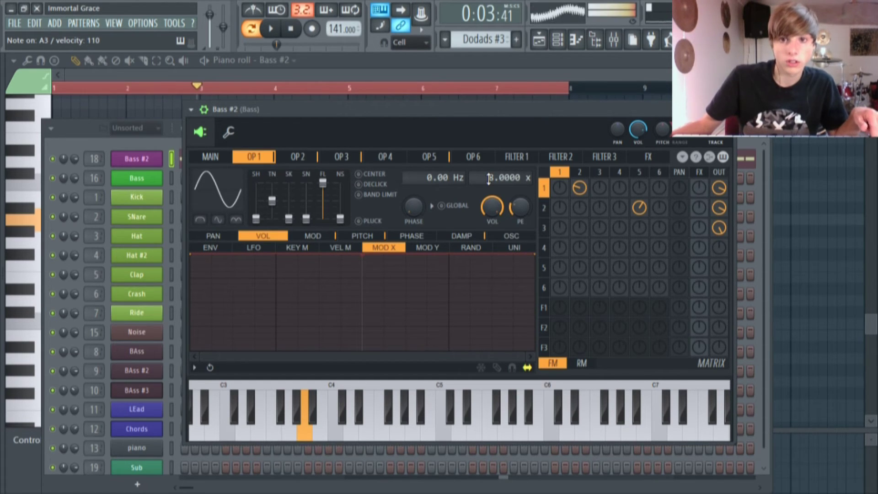
- Examine Sytrus operator 2's oscillator, damp, volume and pan editors, and try one of its waveform shape sliders
click(319, 163)
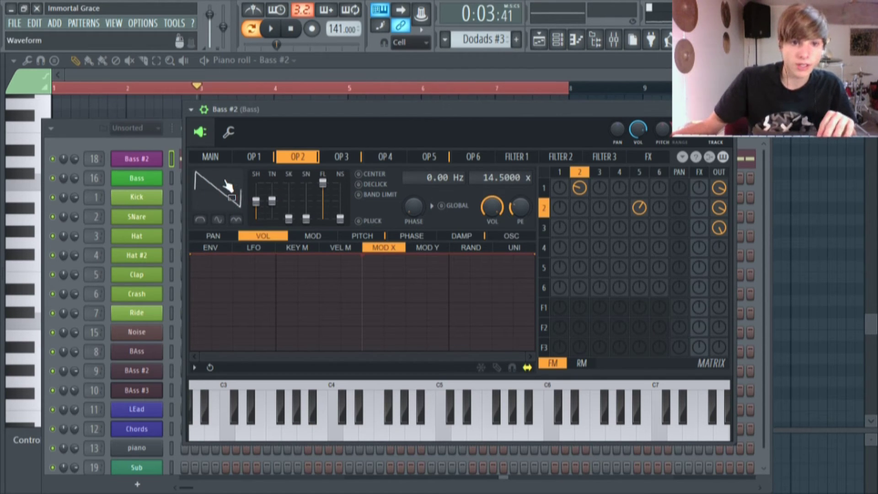
click(520, 236)
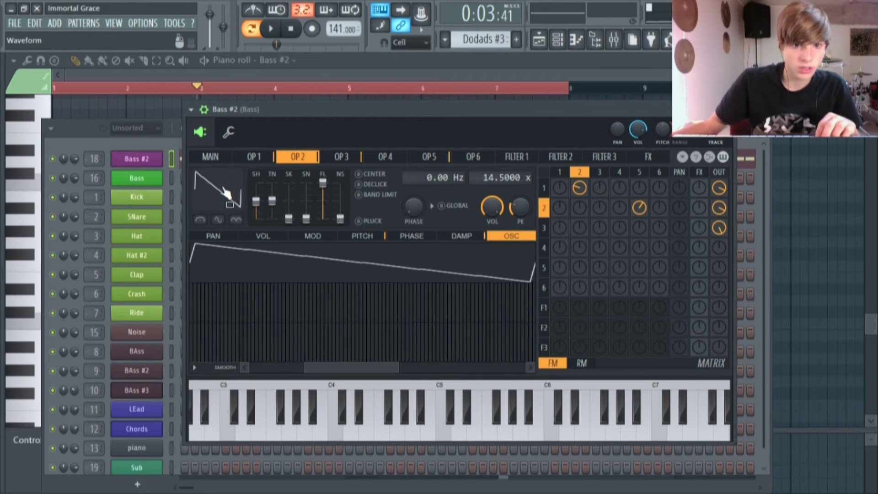
click(462, 235)
click(264, 236)
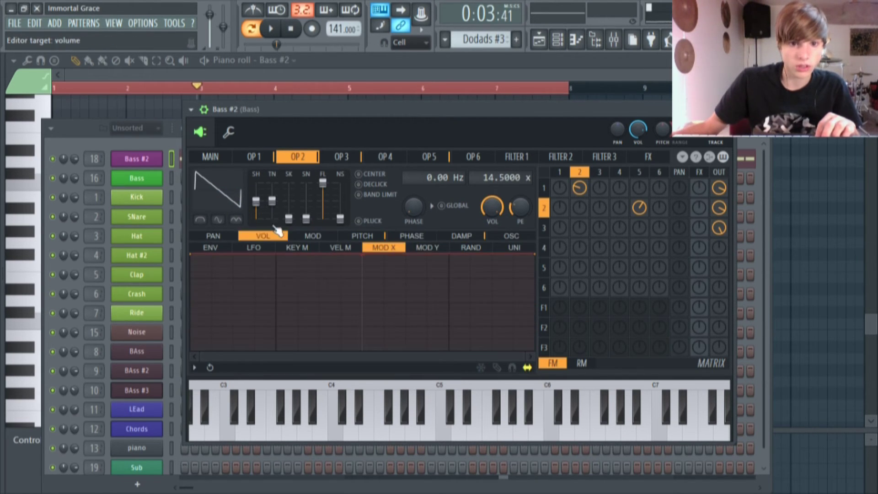
click(213, 235)
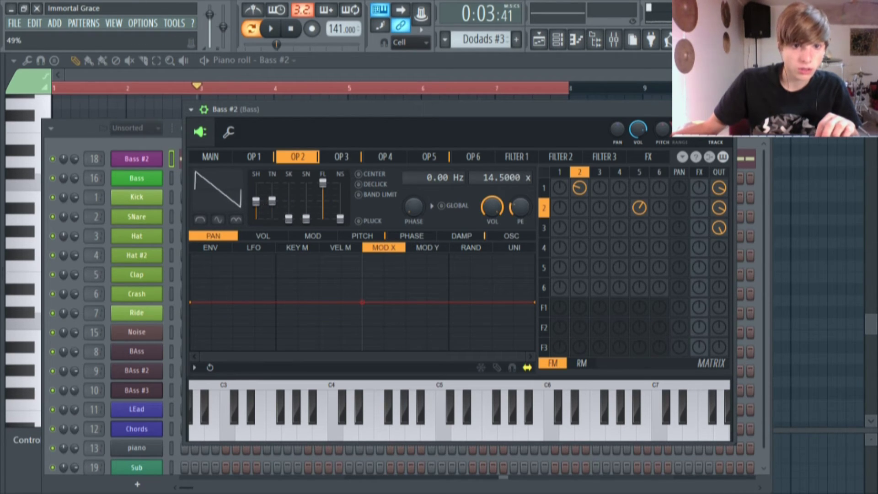
mouse_move(298, 217)
mouse_down()
mouse_move(306, 182)
mouse_move(306, 209)
mouse_up()
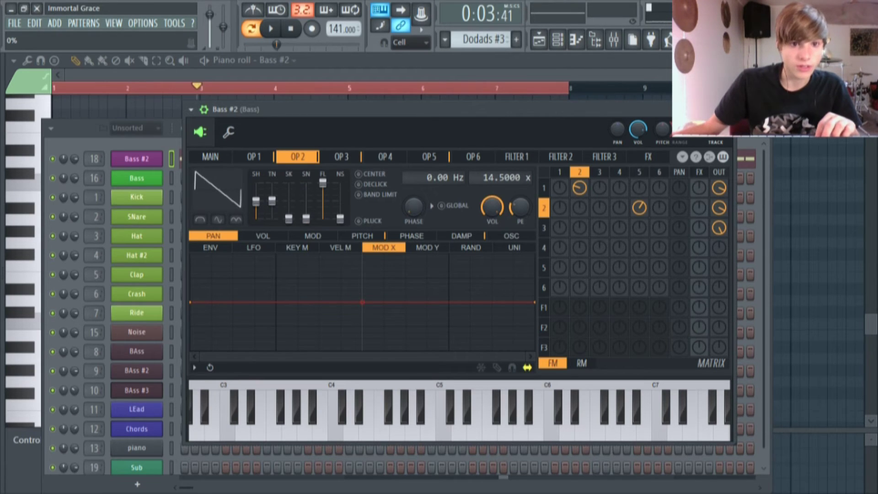
- Show the settings of Sytrus operators 3, 4, 5 and 6 one after another, and of Filter 1
click(343, 159)
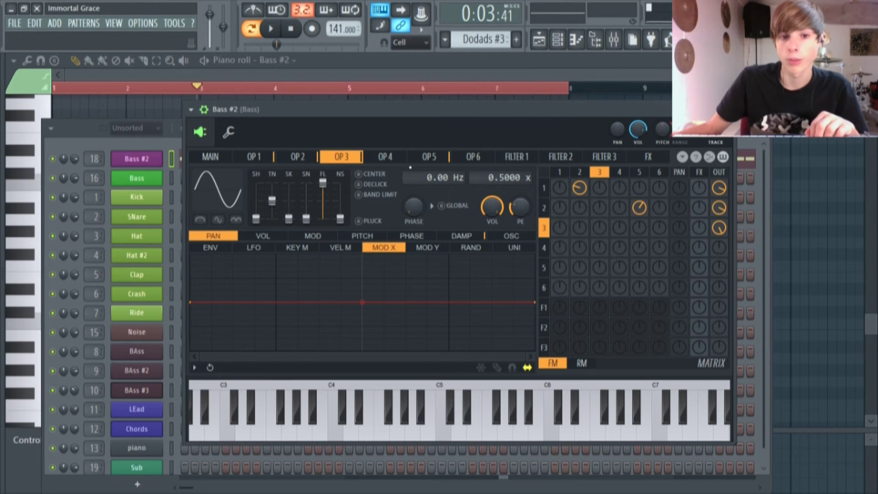
click(400, 161)
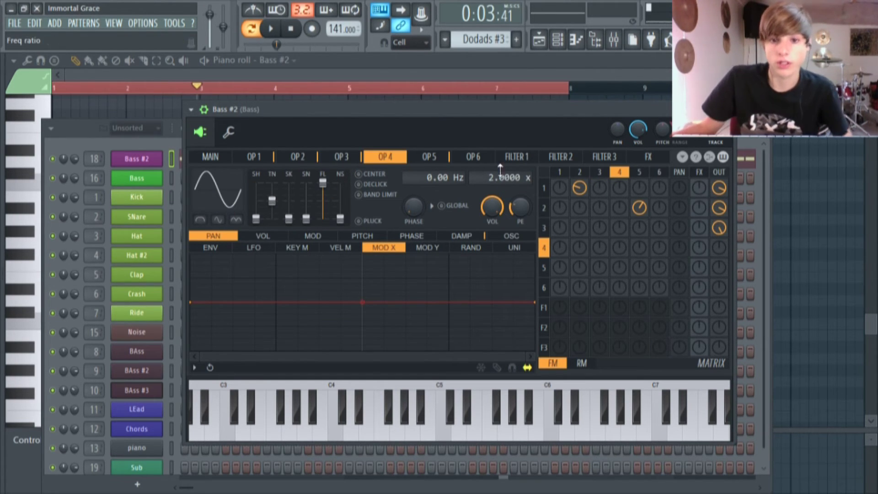
click(429, 159)
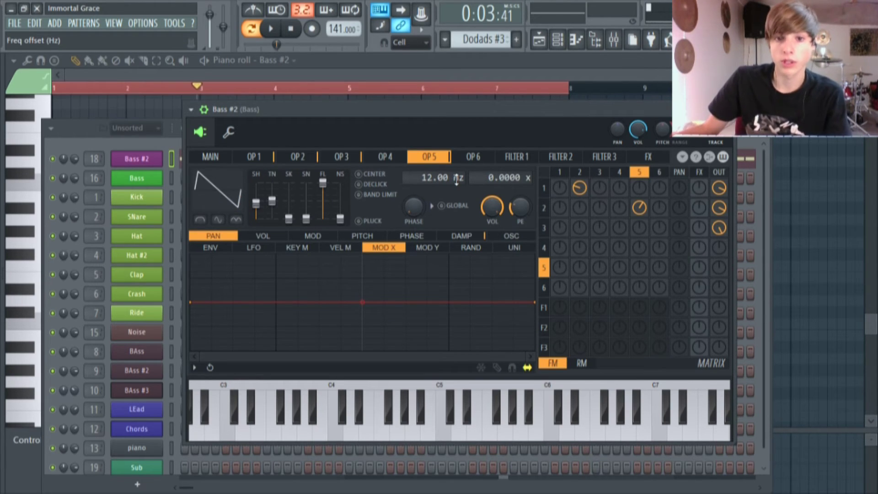
click(473, 160)
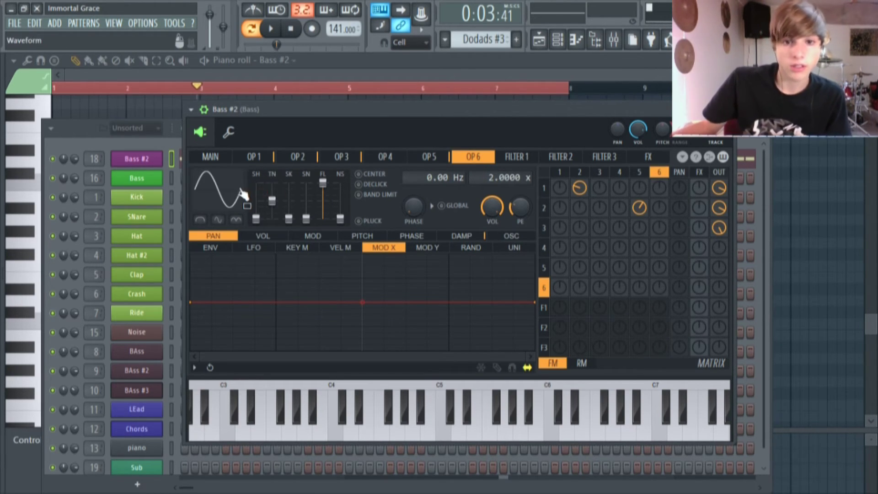
click(513, 164)
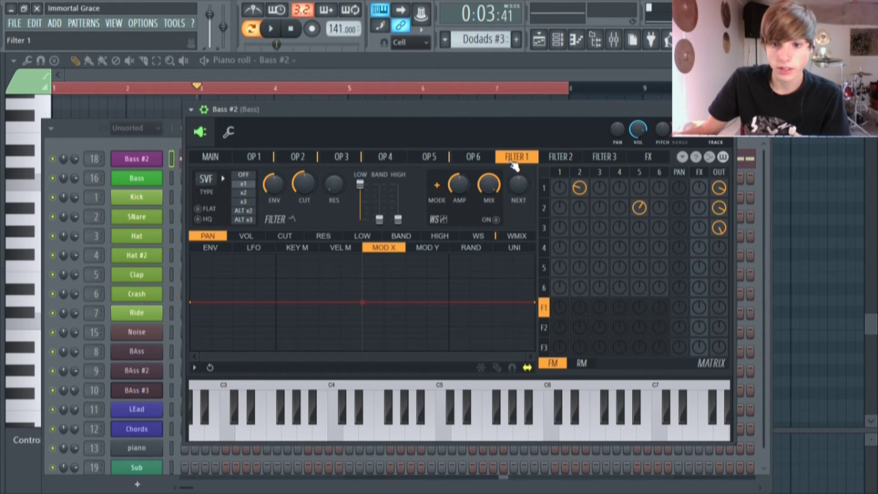
- Select operators 2, 1, 5 and 3 in the modulation matrix to examine how they modulate each other and reach the output
click(544, 207)
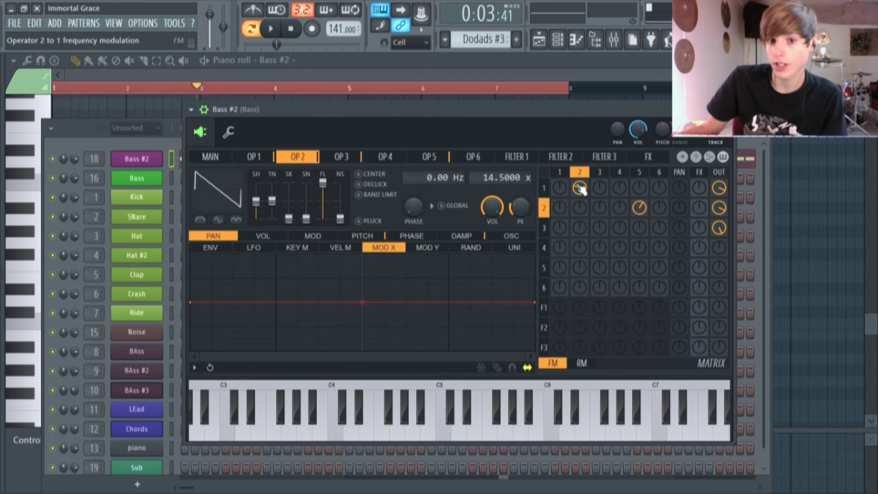
click(544, 189)
click(546, 210)
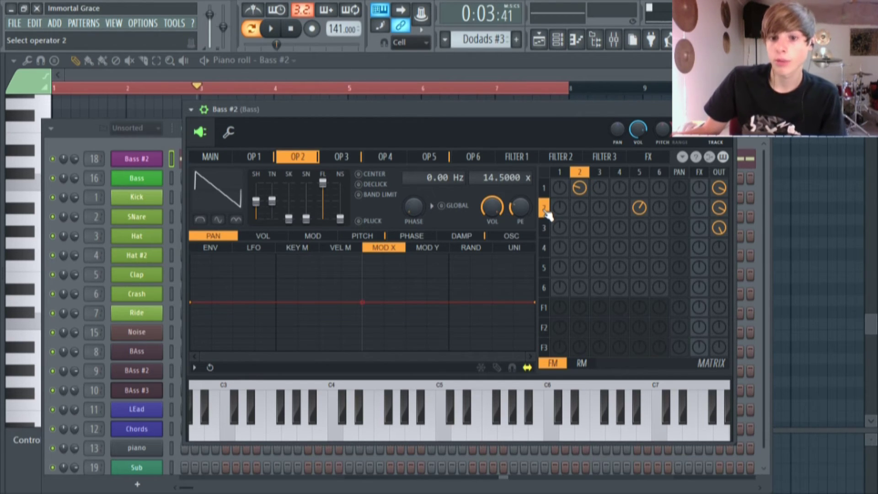
click(639, 171)
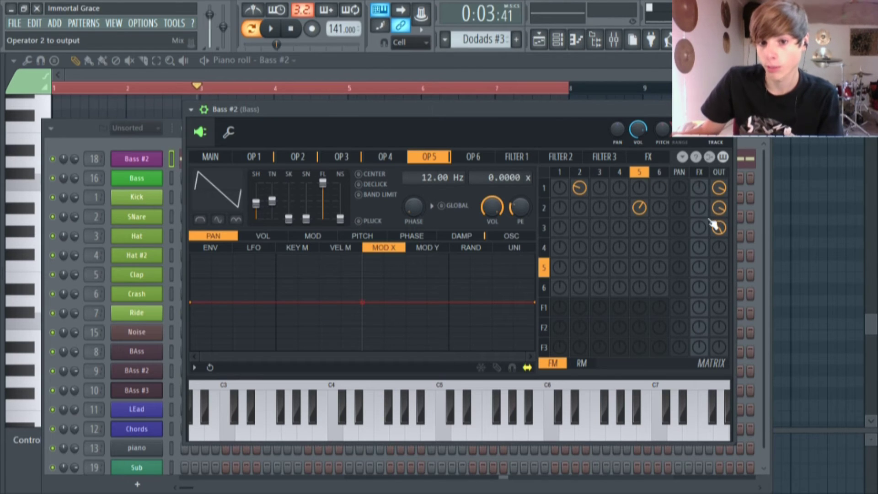
click(544, 227)
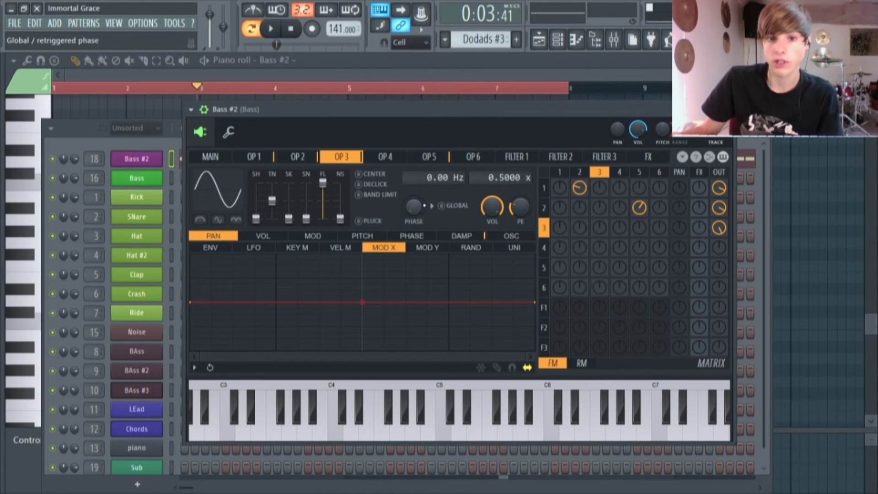
- Return to the Sytrus main page and open the Fruity Reeverb 2 effect on the Bass mixer track 18
click(227, 157)
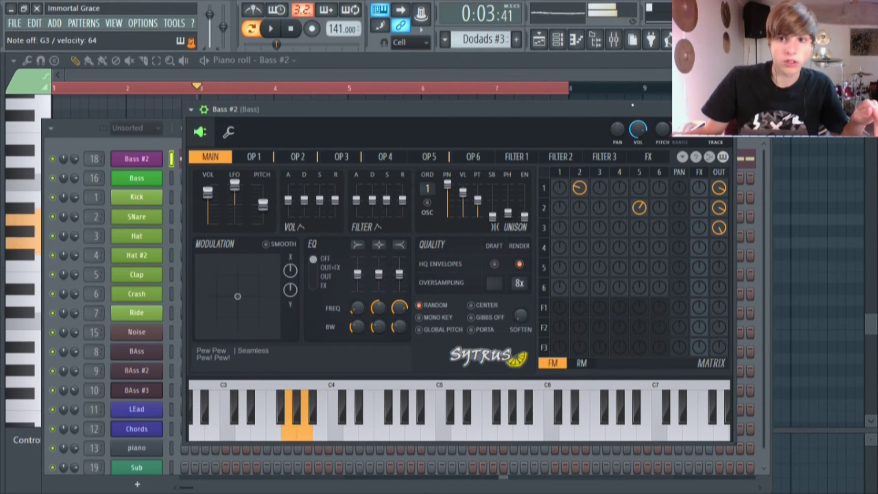
click(613, 40)
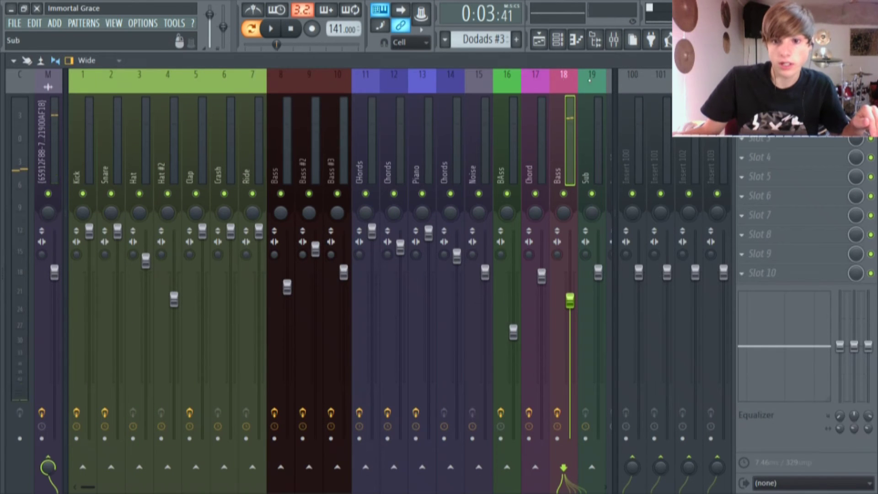
click(777, 98)
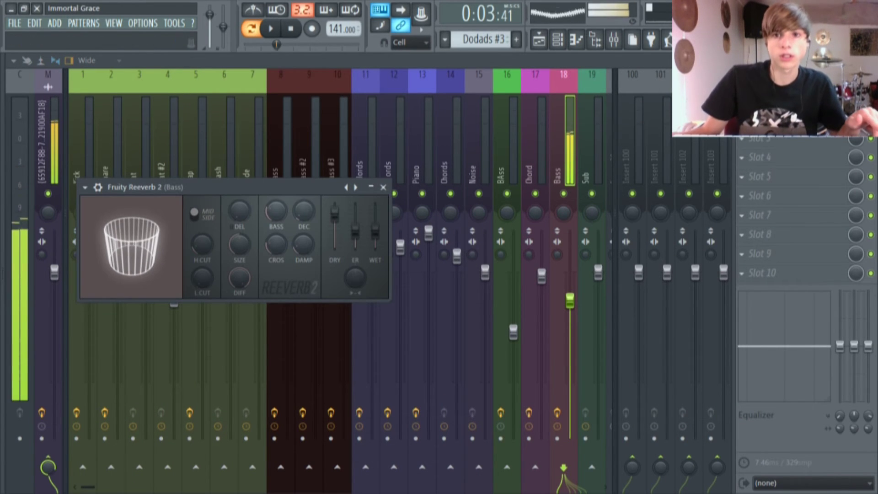
- Play the playlist from the Rise marker at bar 33 into the drop, and pause
click(547, 40)
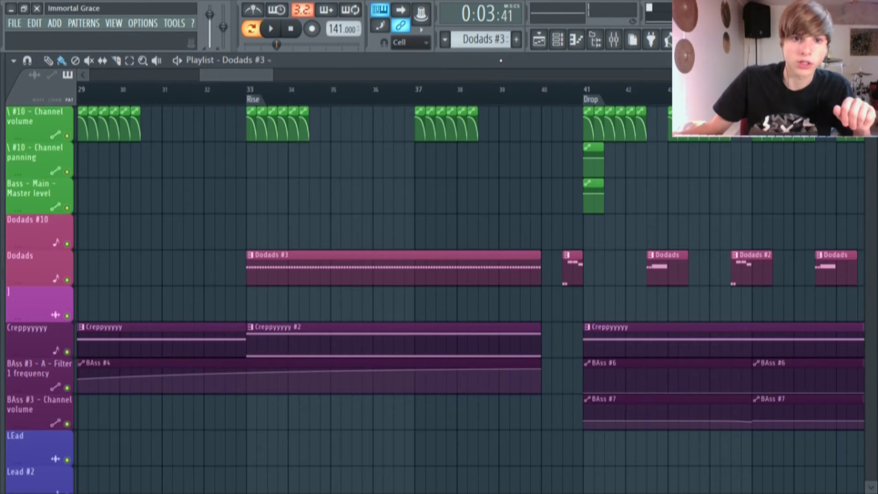
click(243, 98)
click(270, 29)
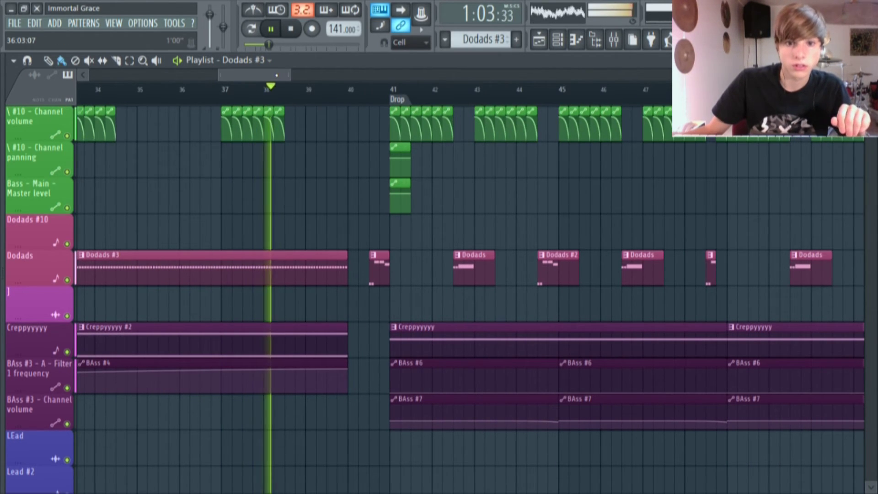
click(270, 29)
- Solo the Bass track together with its four automation tracks, play them from the Drop marker at bar 41, and pause
scroll(215, 121, up, 2)
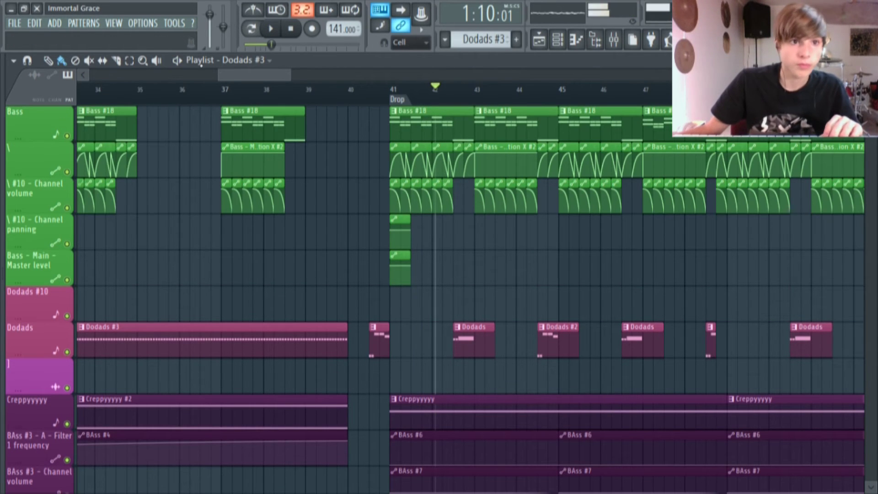
scroll(250, 88, right, 1)
scroll(388, 177, up, 4)
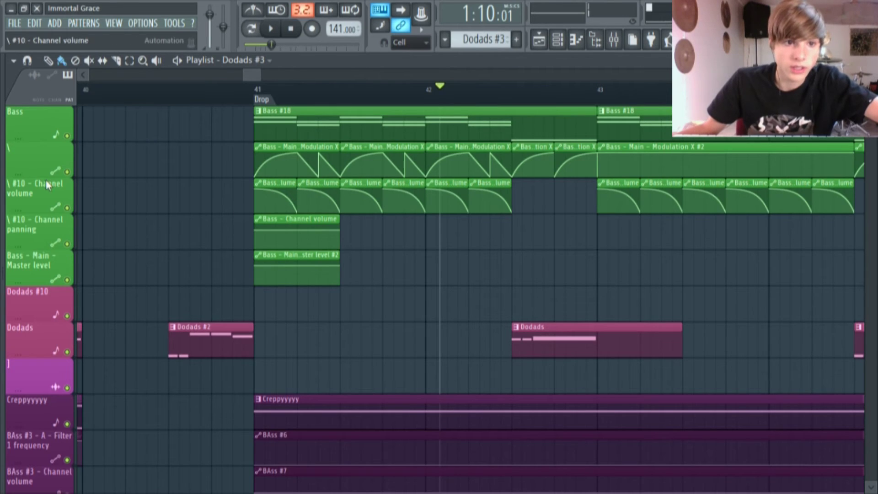
right_click(67, 136)
click(66, 172)
click(67, 208)
click(67, 244)
click(67, 280)
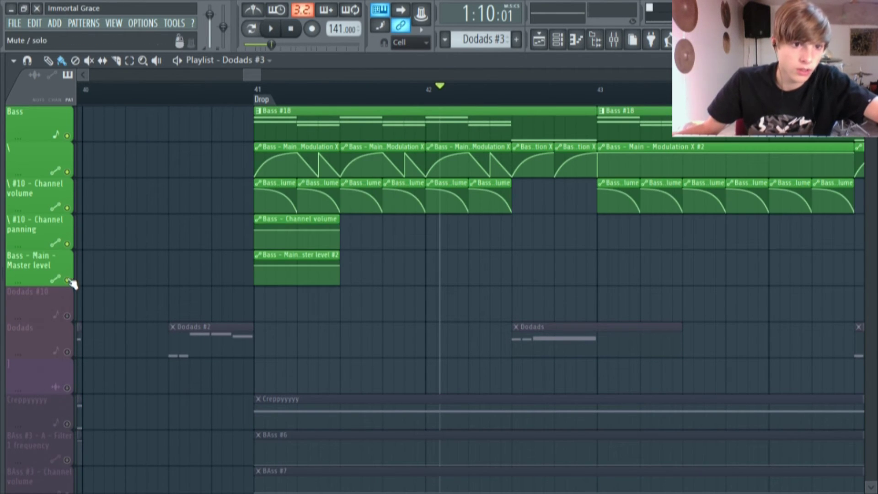
click(266, 96)
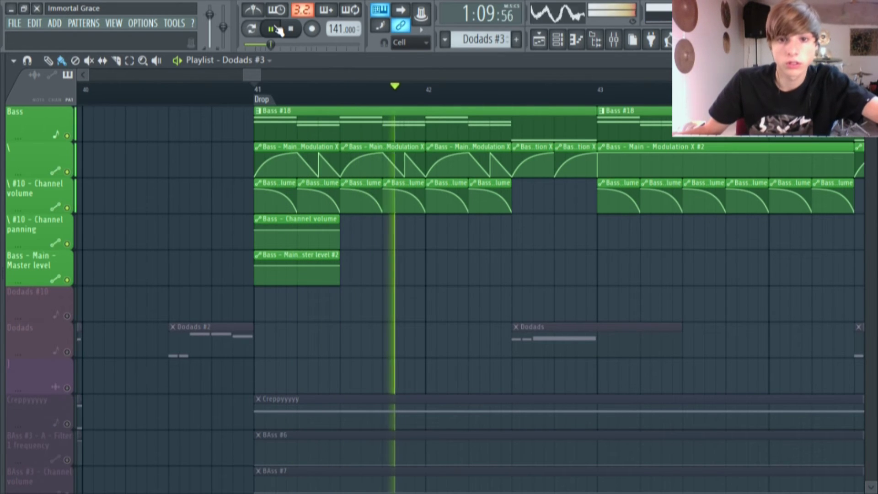
click(272, 30)
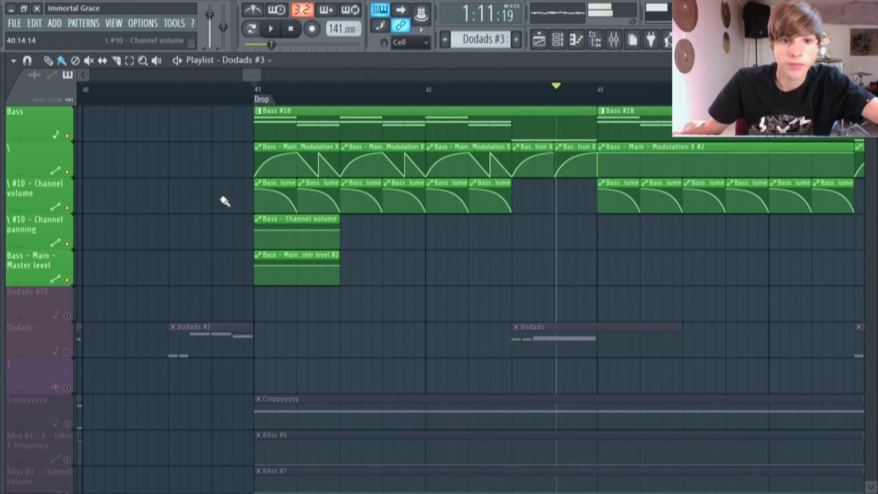
- Unmute the Dodads and Dodads #10 tracks, play them with the bass from the drop at bar 41, and pause
click(66, 351)
click(67, 315)
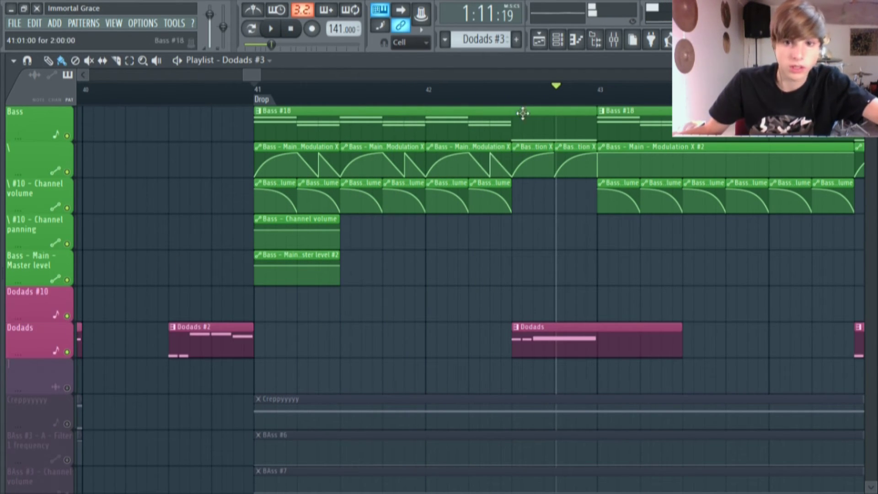
click(261, 90)
click(273, 29)
scroll(573, 190, down, 3)
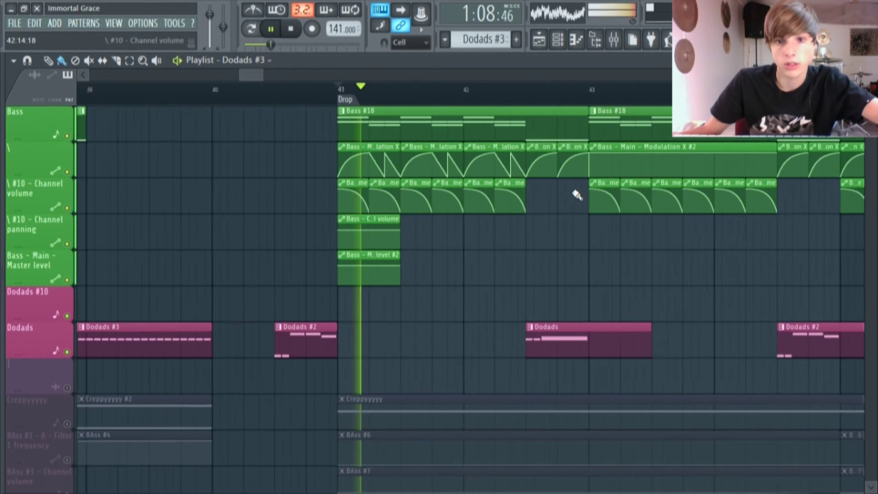
drag(252, 74, 259, 75)
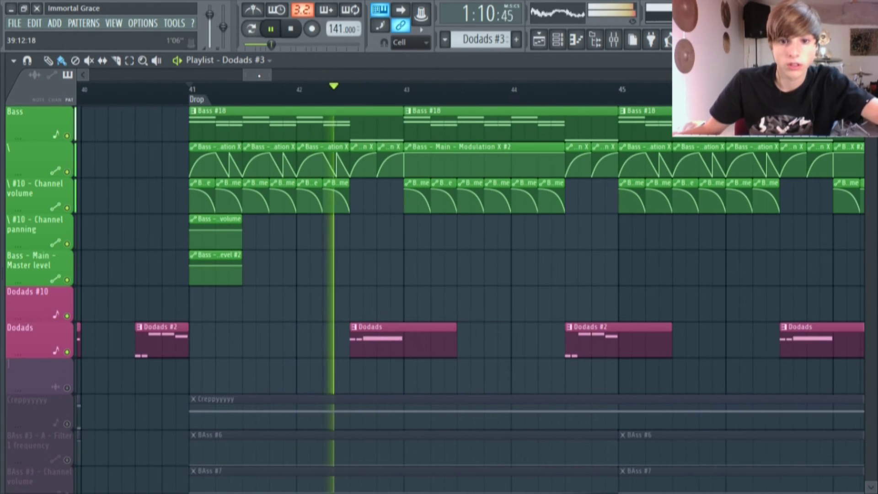
scroll(490, 284, down, 2)
key(space)
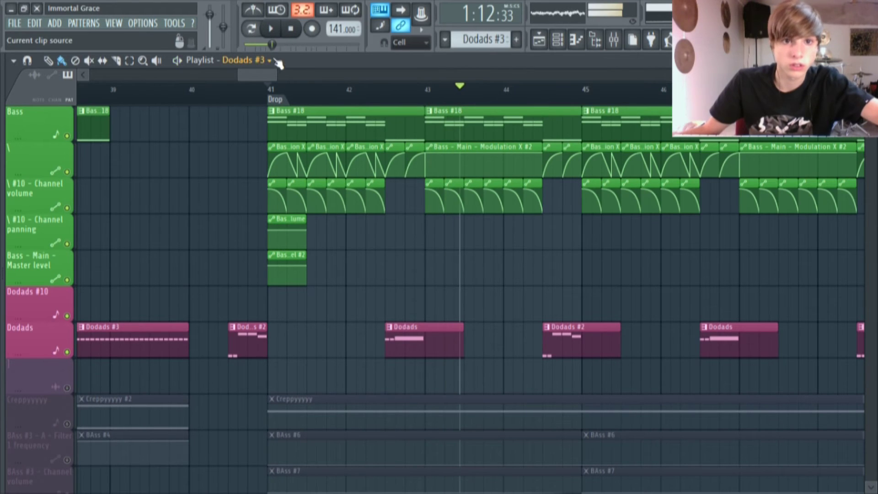
- Examine the bass modulation and volume automation clips in the drop, play from bar 43, and pause
scroll(356, 173, up, 2)
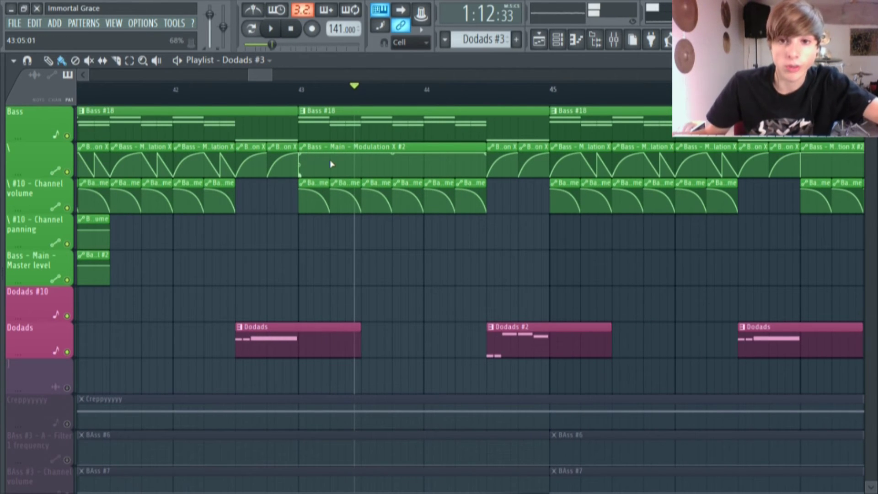
scroll(164, 167, left, 2)
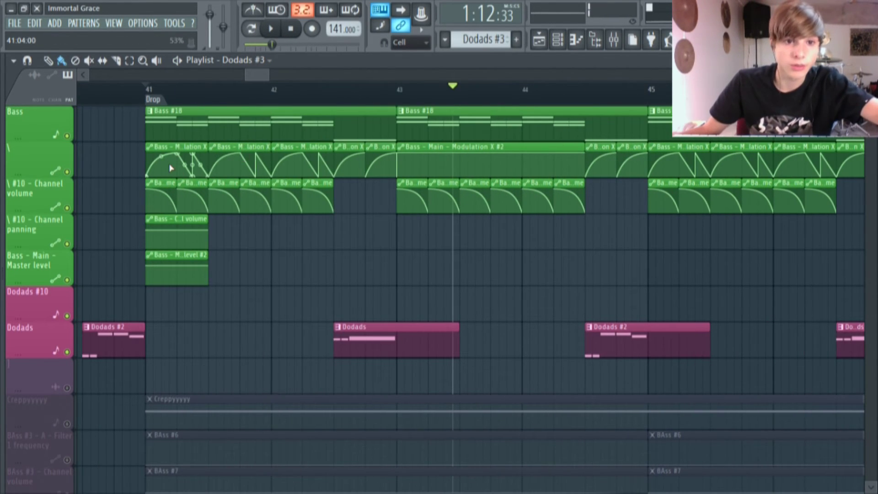
scroll(163, 166, up, 3)
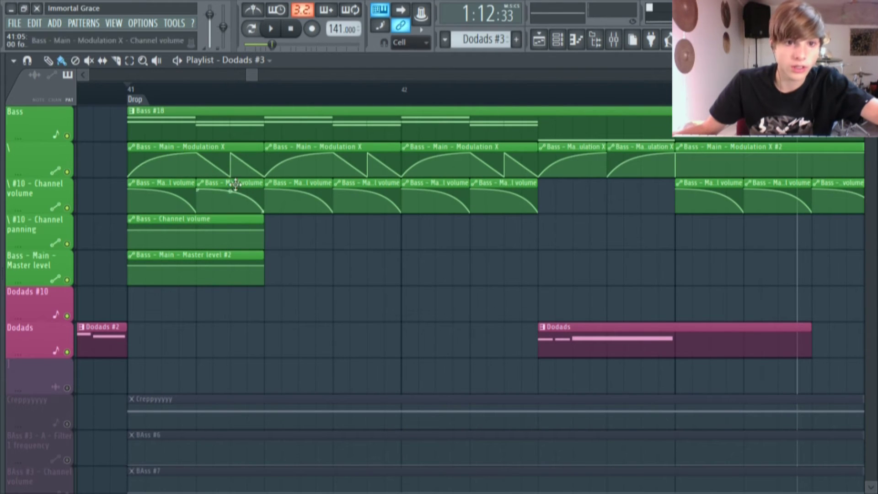
scroll(361, 166, down, 5)
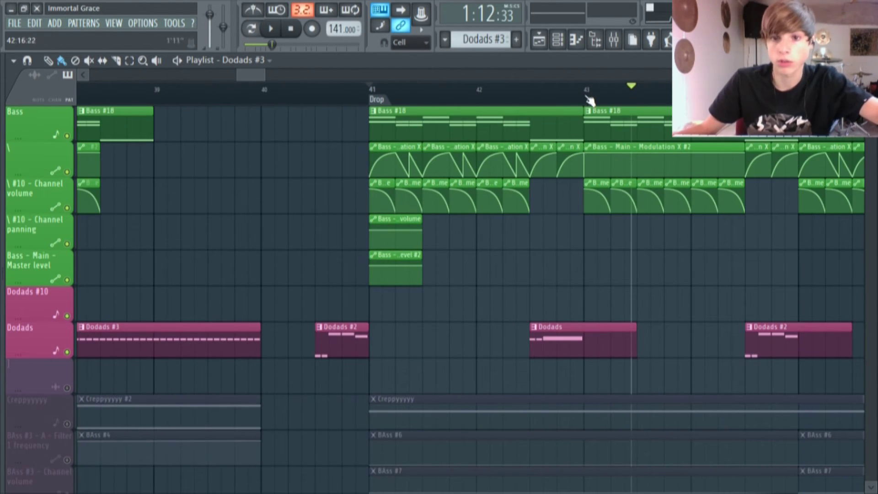
drag(630, 96, 591, 87)
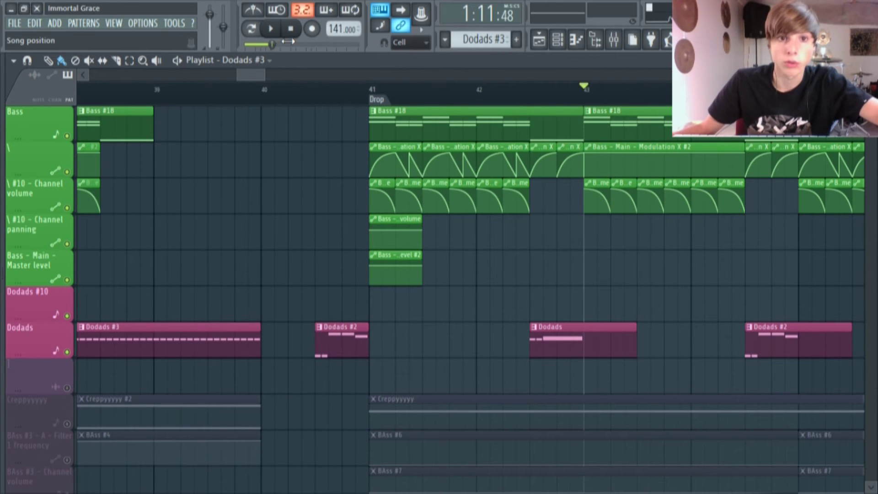
key(space)
scroll(278, 133, down, 2)
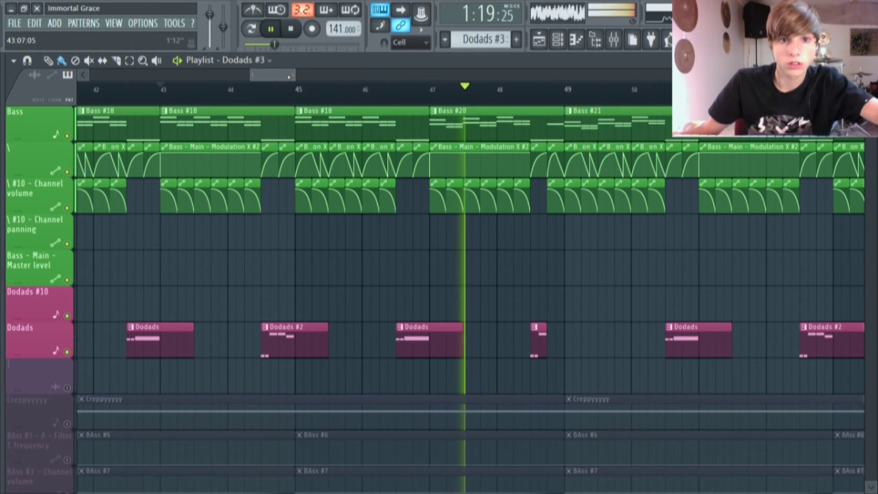
click(270, 29)
- Open the Bass #20 pattern's notes in the piano roll, play the pattern by itself, pause, and return to the playlist
double_click(344, 128)
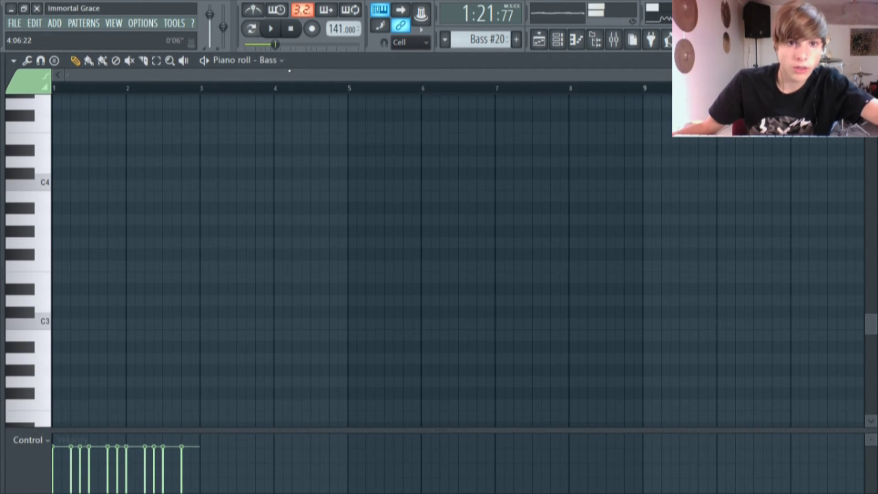
scroll(274, 210, down, 8)
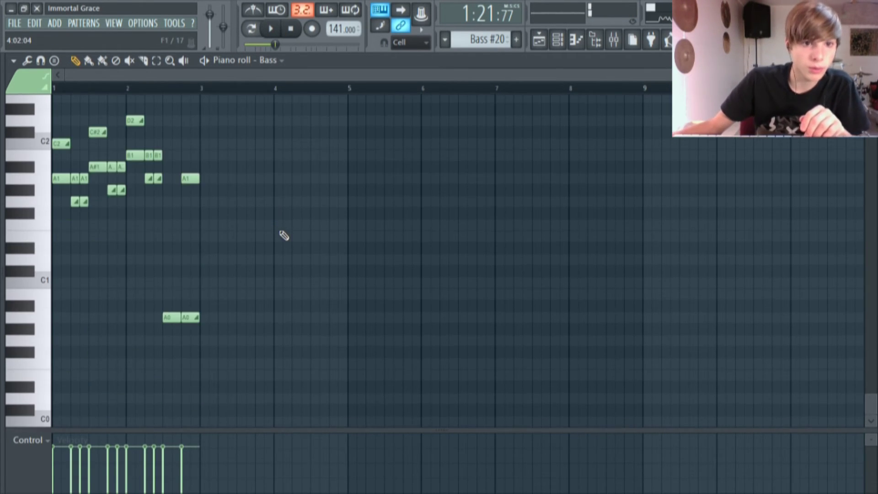
scroll(284, 235, up, 2)
click(251, 29)
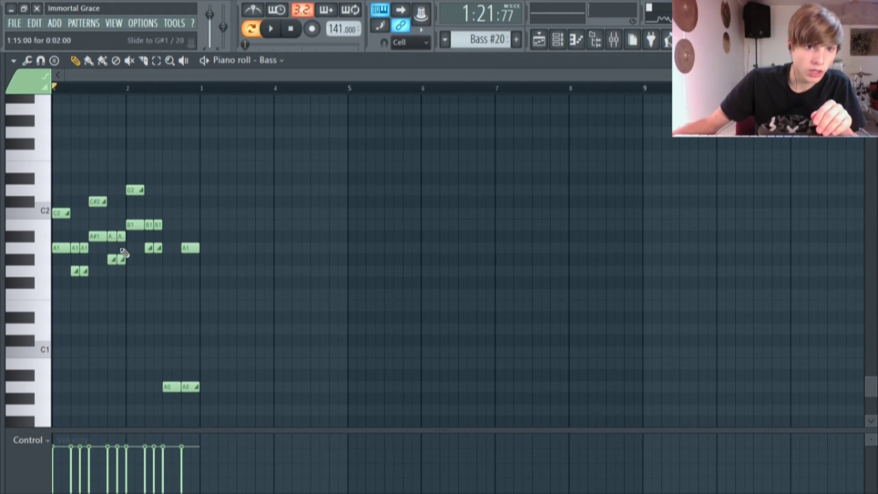
key(space)
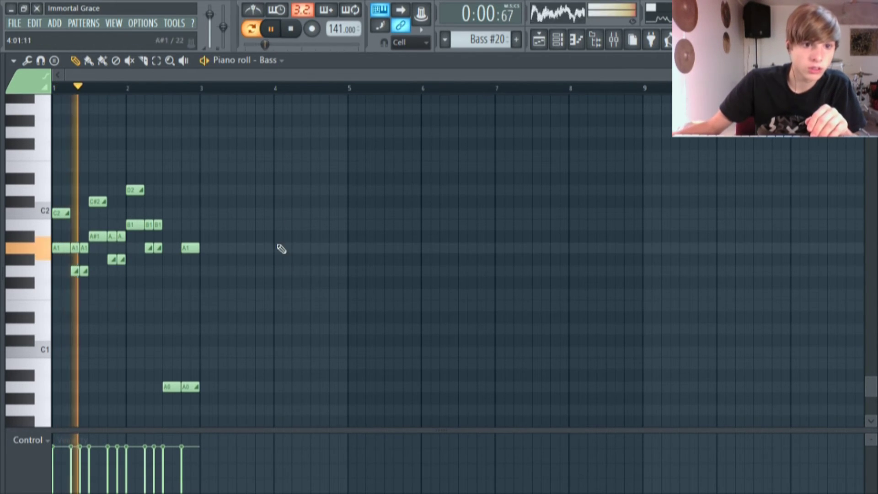
click(271, 29)
click(539, 39)
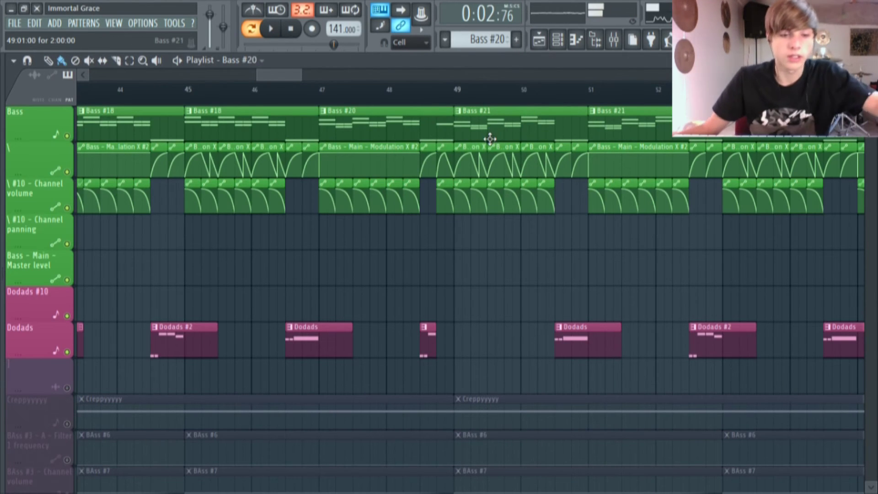
- Play the playlist from the short Dodads #2 clip just before bar 49, and pause
scroll(490, 139, down, 3)
scroll(567, 176, up, 2)
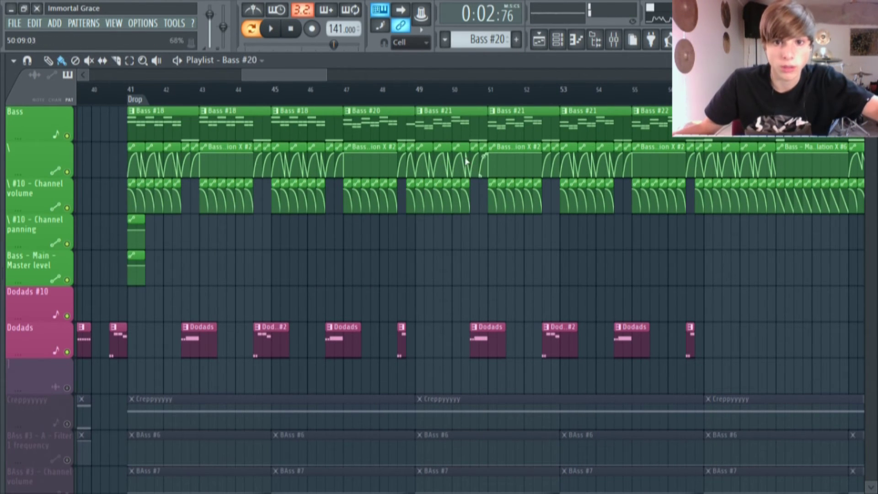
scroll(409, 199, up, 7)
click(360, 90)
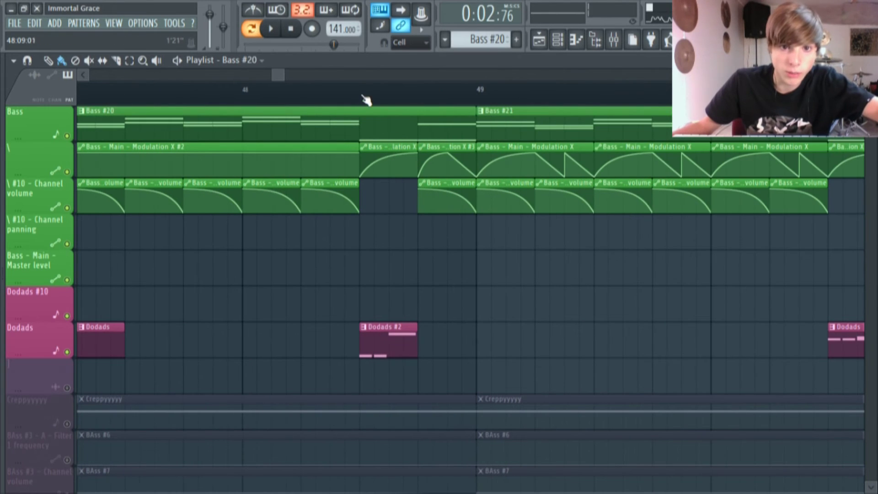
click(273, 30)
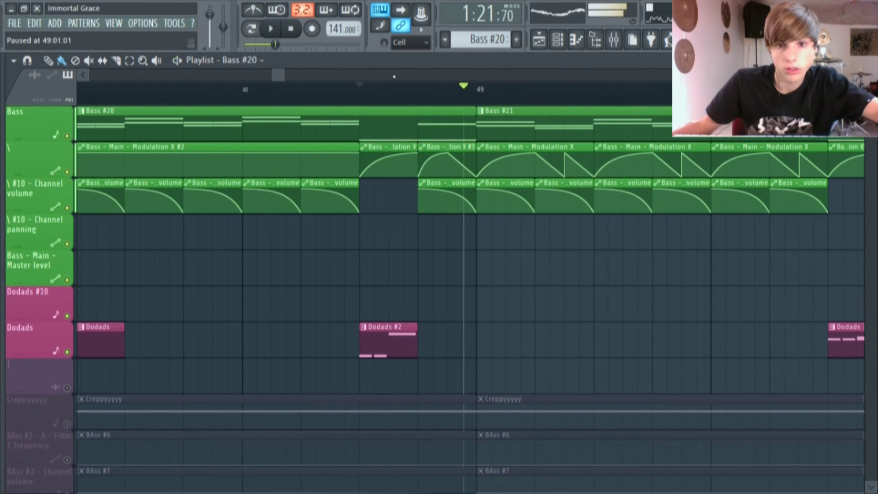
- Examine the closing notes of the Bass #20 pattern in the piano roll, and return to the playlist
double_click(459, 130)
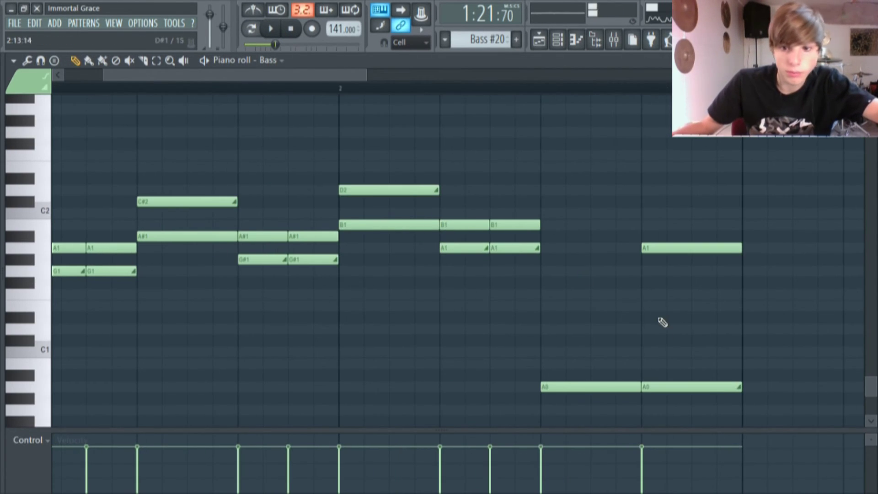
scroll(656, 314, up, 3)
scroll(675, 256, down, 3)
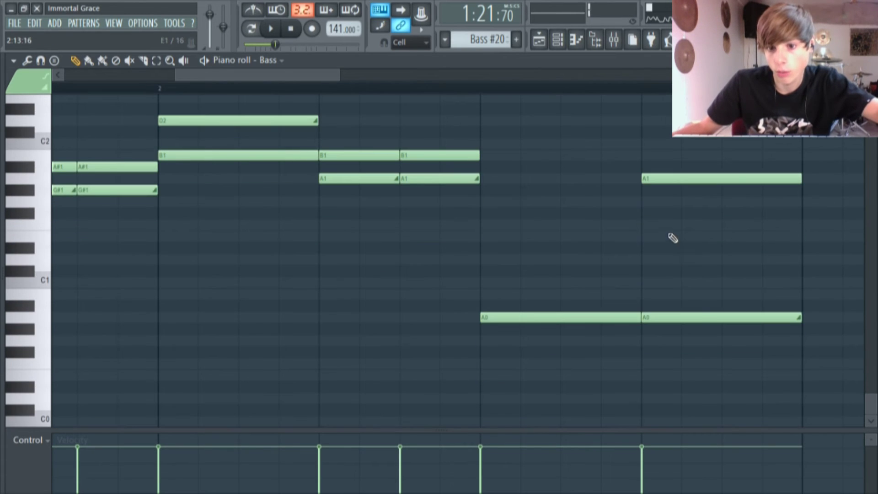
click(539, 39)
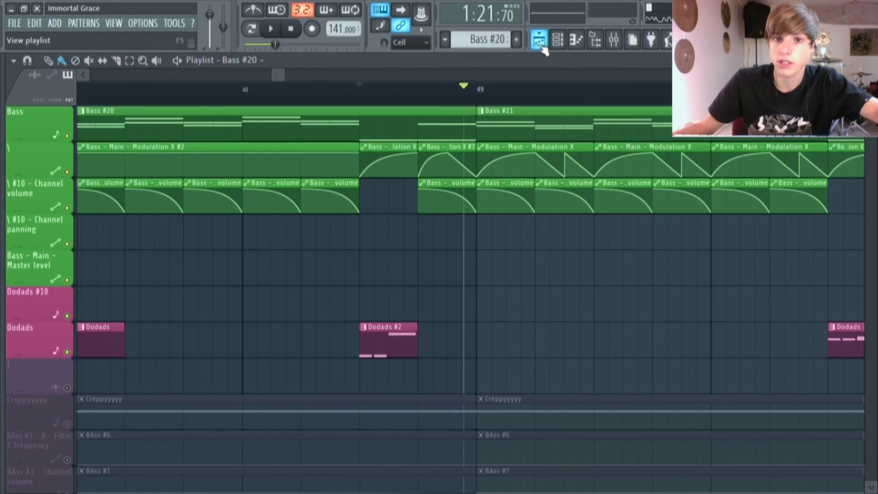
- Unmute all tracks, and solo the Creppyyyyy track together with its BAss #3 filter frequency and channel volume automation tracks
scroll(430, 176, down, 4)
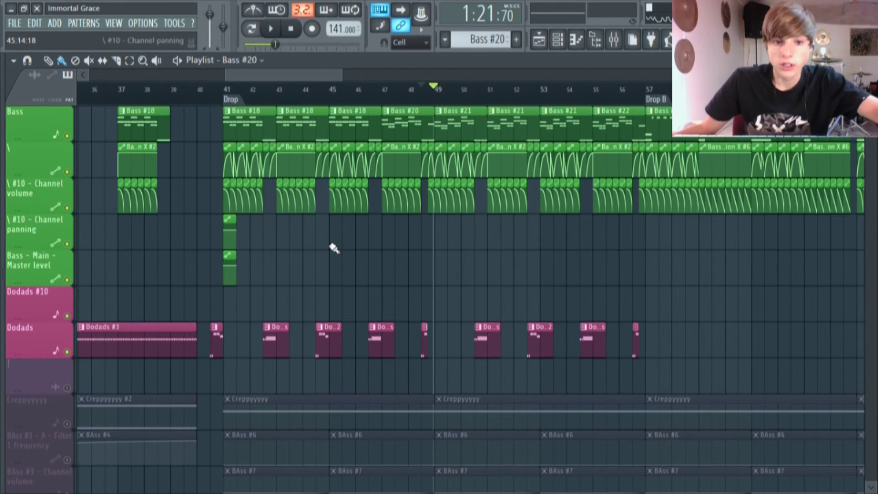
right_click(68, 137)
right_click(67, 136)
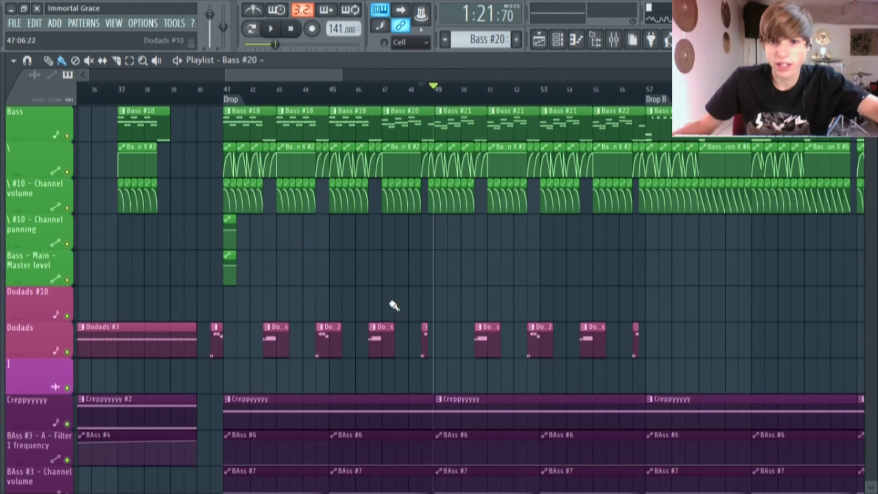
scroll(382, 264, down, 4)
scroll(358, 294, up, 3)
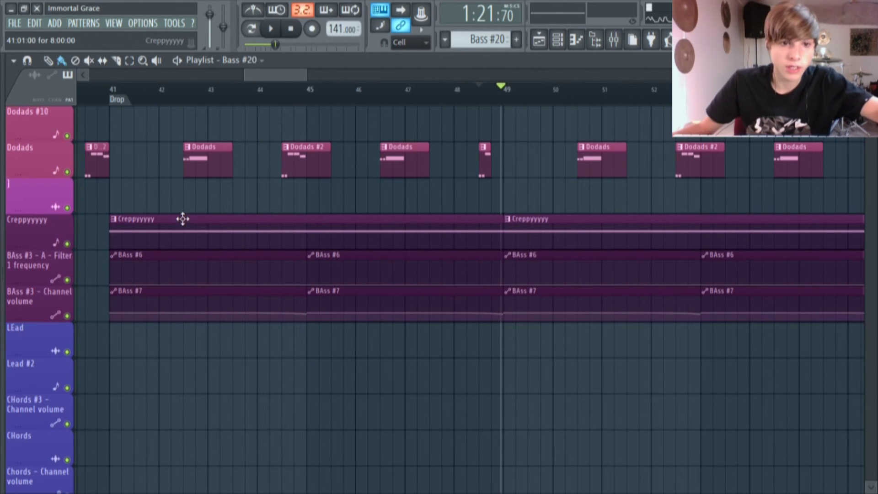
right_click(67, 244)
click(67, 279)
click(67, 316)
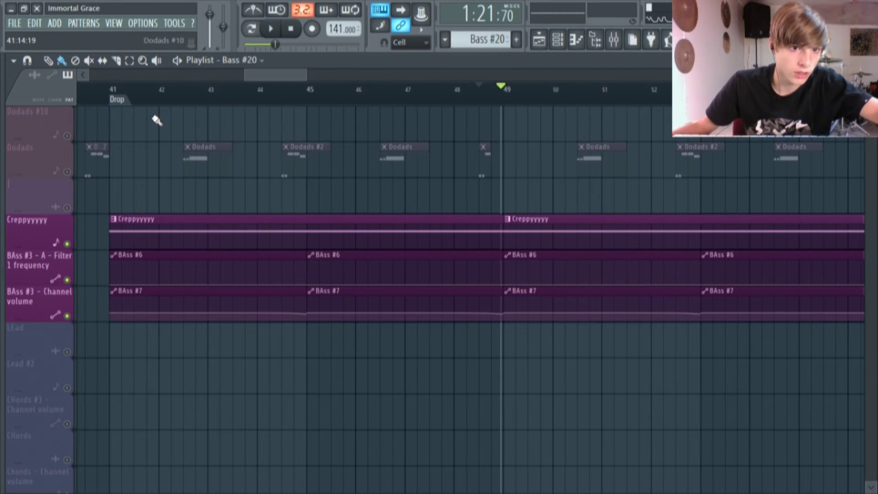
- Play the soloed Creppyyyyy part from the Drop marker at bar 41, skip to bars 45 and 49, and pause
click(112, 95)
key(space)
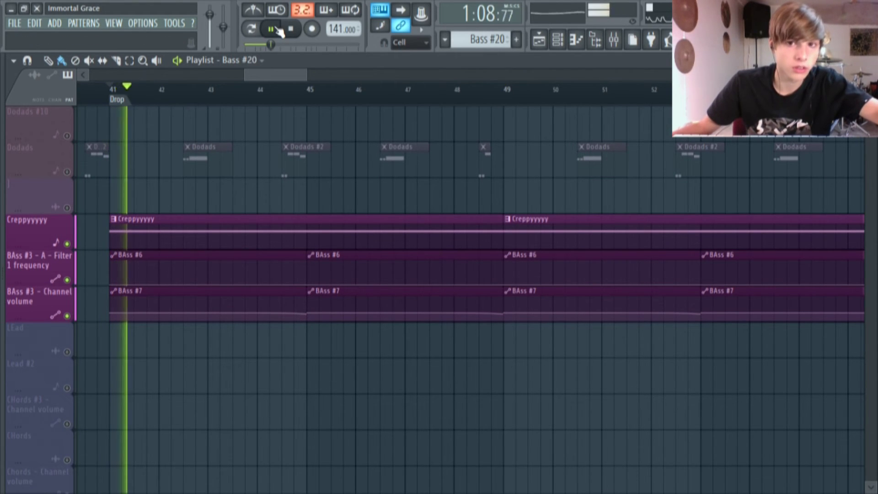
click(310, 91)
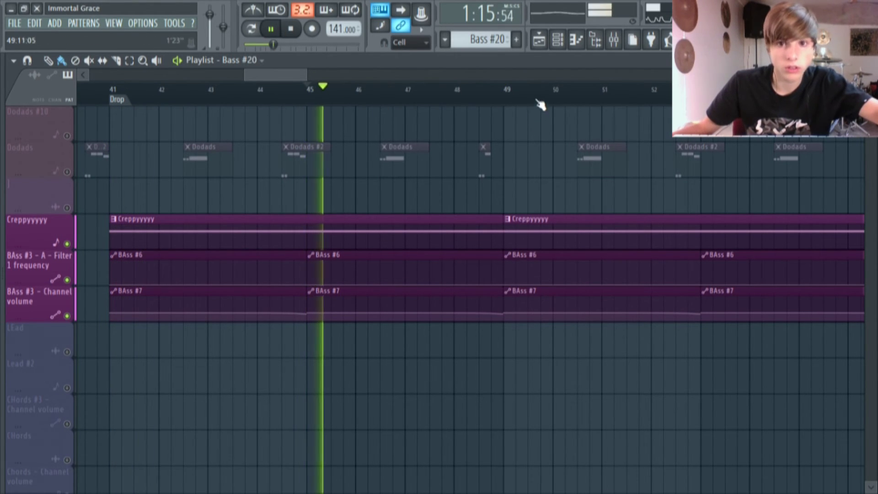
click(505, 89)
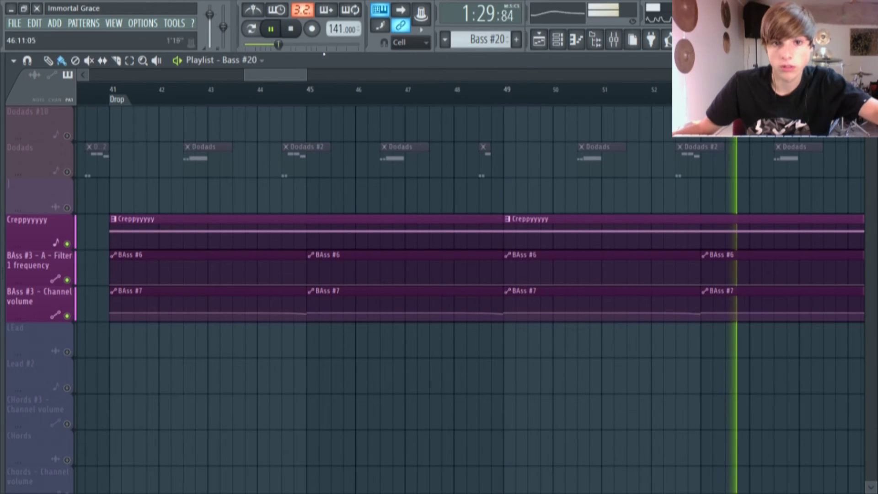
click(271, 29)
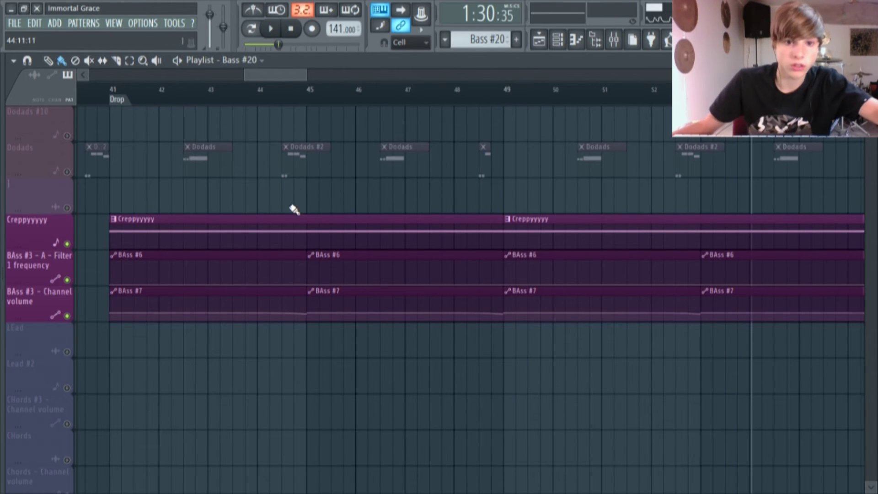
- Unmute the Sub and Drums tracks
scroll(87, 303, down, 5)
click(73, 350)
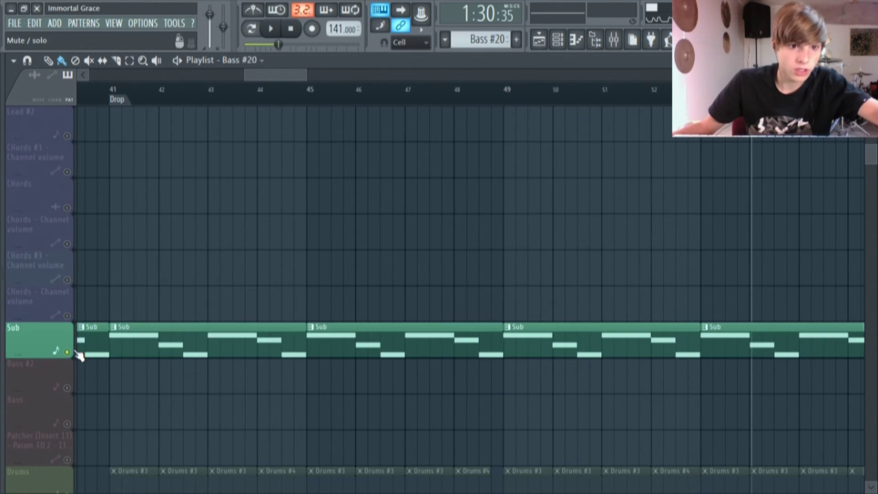
scroll(137, 297, down, 3)
click(67, 352)
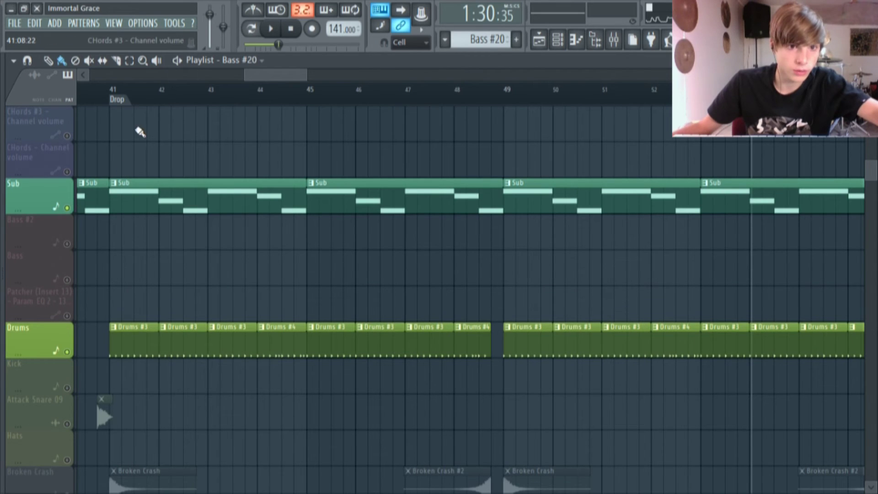
- Solo the Drums track and play it from the Drop marker at bar 41
click(114, 94)
right_click(67, 352)
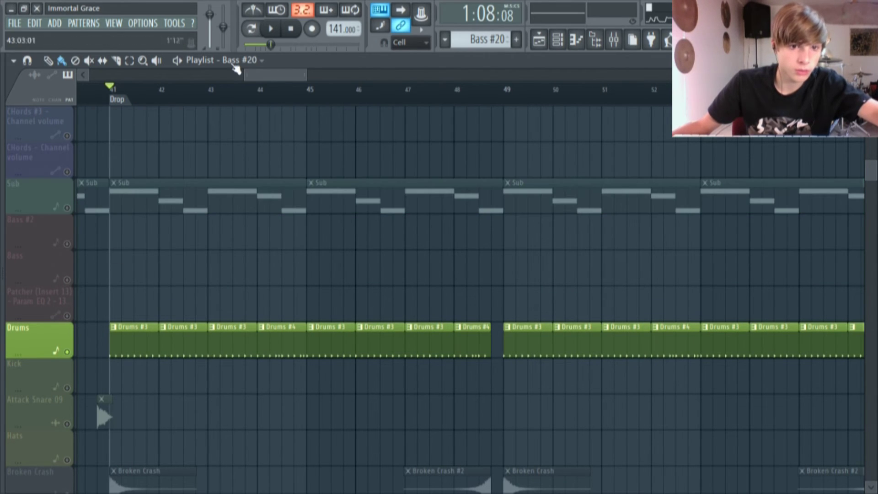
click(273, 28)
- Unmute the first Broken Crash track and the Attack Snare 09 track during playback, and pause
scroll(296, 132, down, 3)
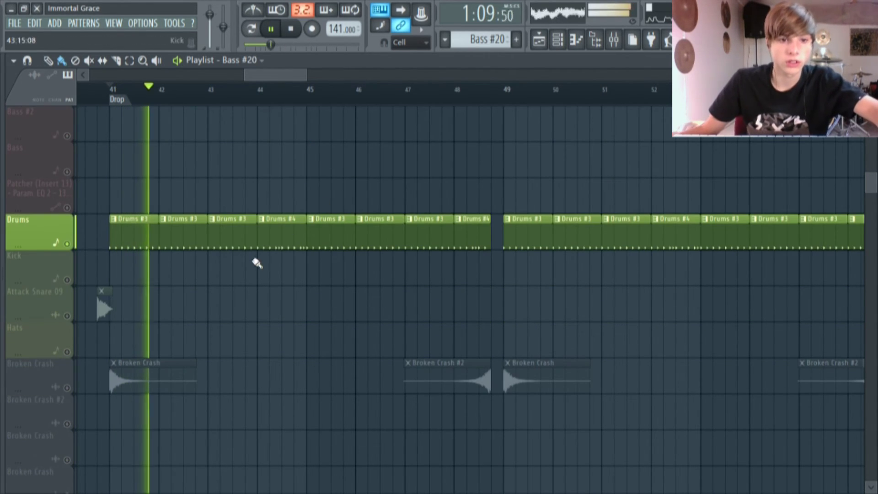
click(67, 387)
click(66, 316)
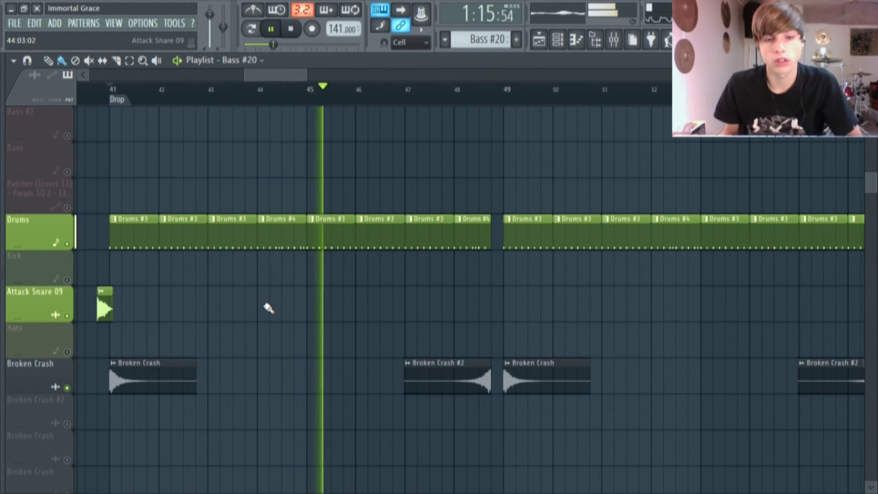
click(271, 29)
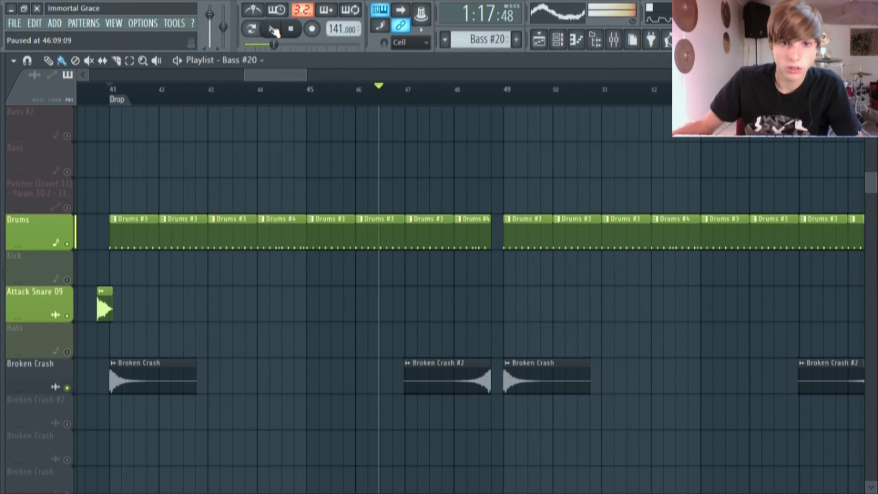
- Unmute all tracks and look over the arrangement from the Drop section at bar 41 to Drop B at bar 57
right_click(67, 243)
right_click(67, 244)
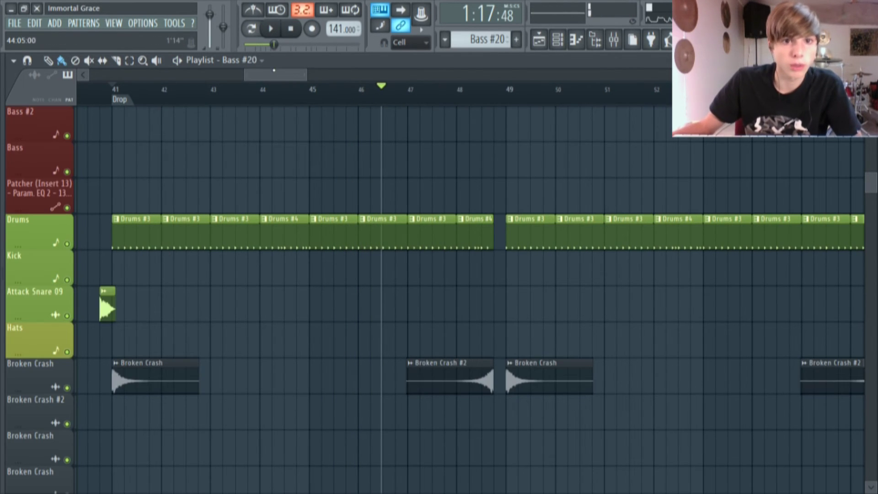
drag(356, 230, 319, 162)
scroll(318, 163, down, 6)
scroll(519, 299, up, 15)
scroll(224, 152, right, 6)
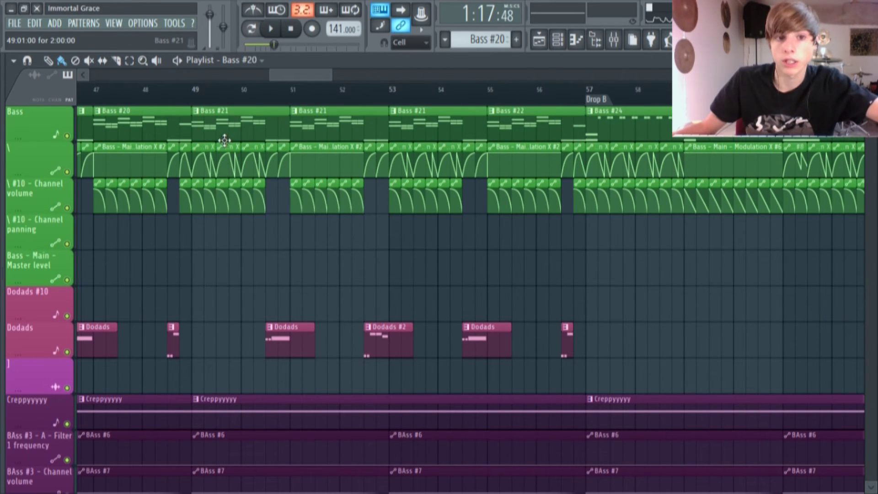
scroll(470, 281, right, 1)
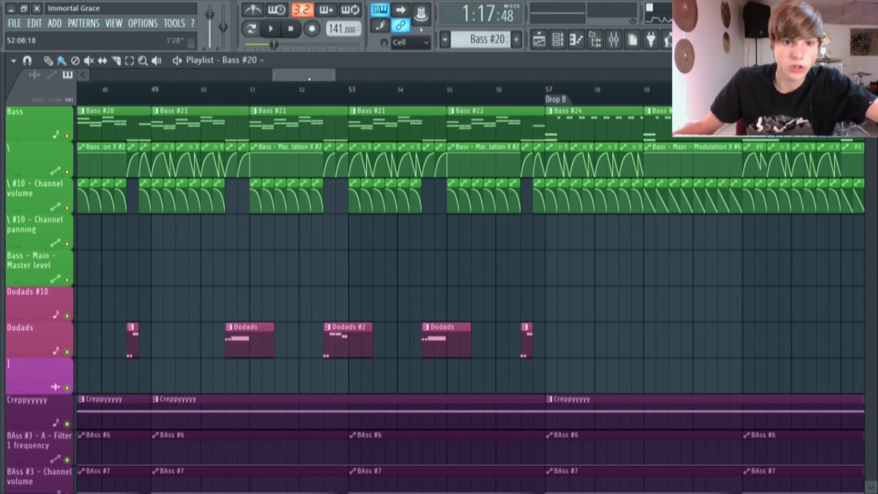
scroll(405, 239, down, 5)
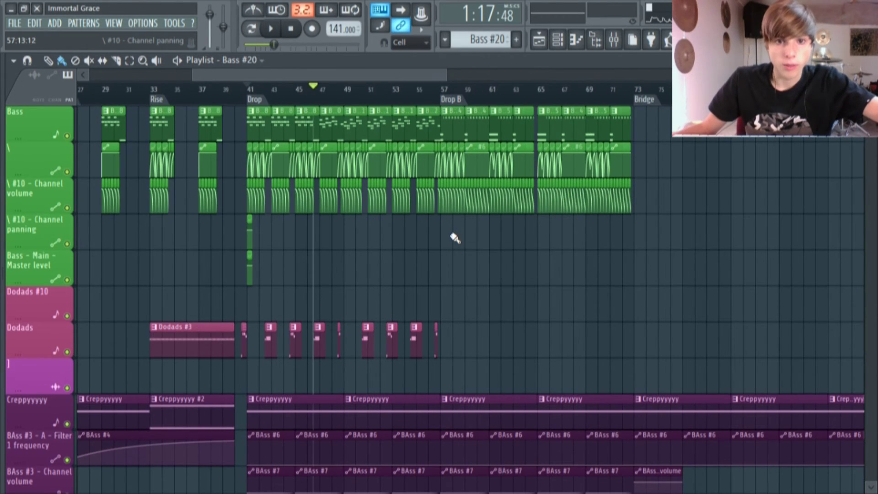
scroll(337, 230, up, 3)
scroll(337, 125, up, 4)
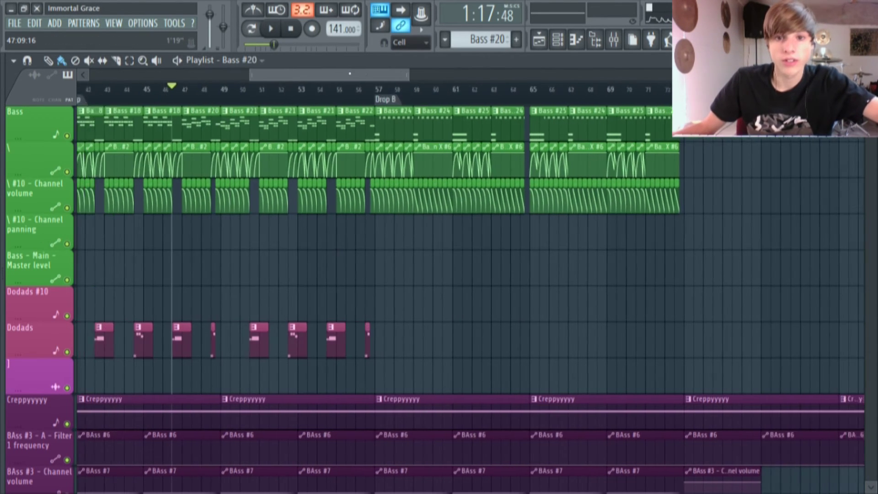
- Solo the Bass track with its modulation and channel volume automation tracks, play from the Drop B marker at bar 57, and pause
click(331, 90)
right_click(67, 135)
click(67, 172)
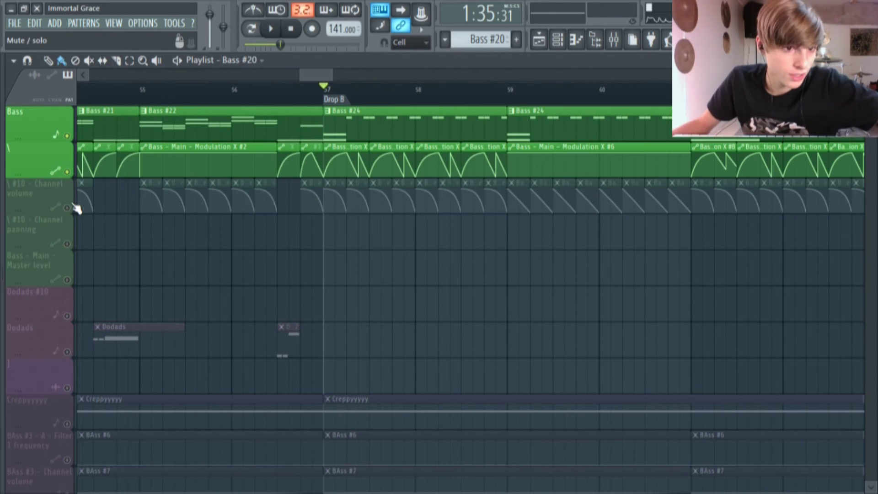
click(68, 207)
click(271, 30)
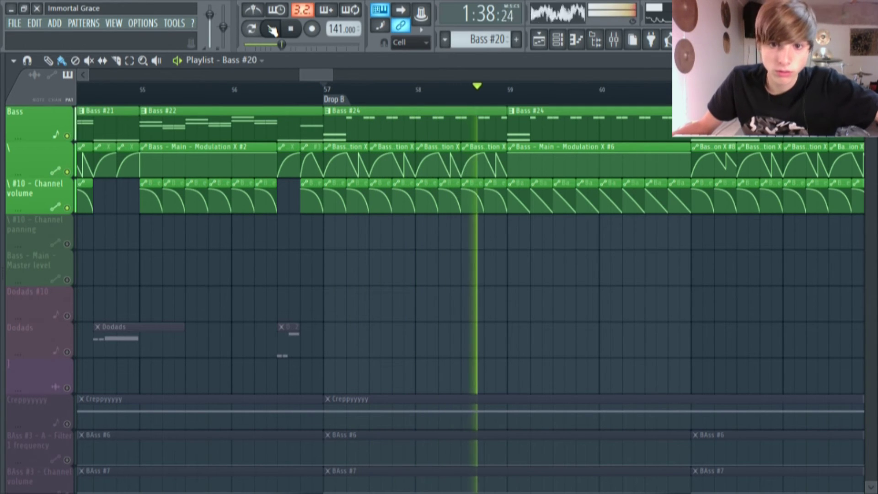
click(271, 29)
- Examine the shapes of the bass modulation and channel volume automation clips around bar 59
scroll(461, 192, down, 3)
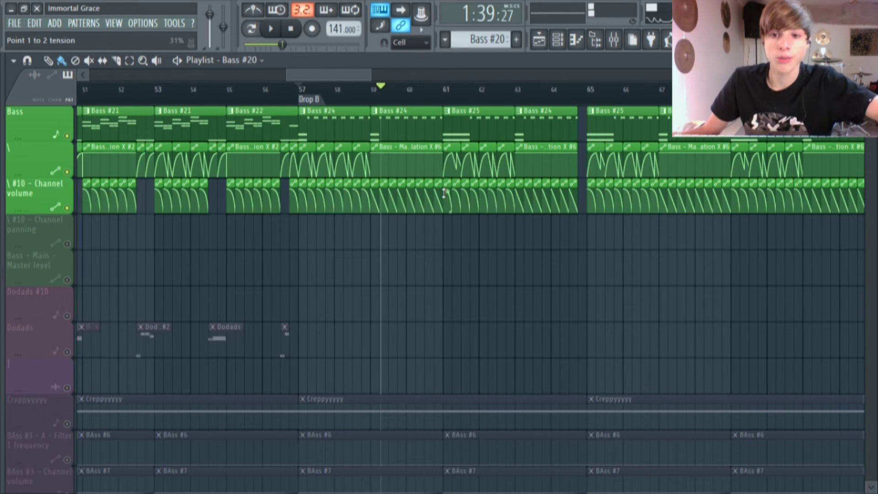
scroll(405, 234, up, 5)
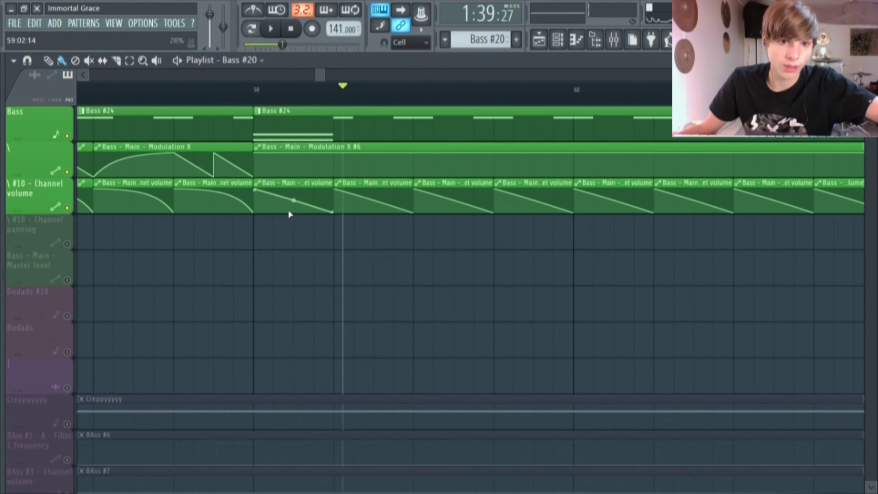
scroll(290, 225, down, 2)
scroll(238, 237, up, 5)
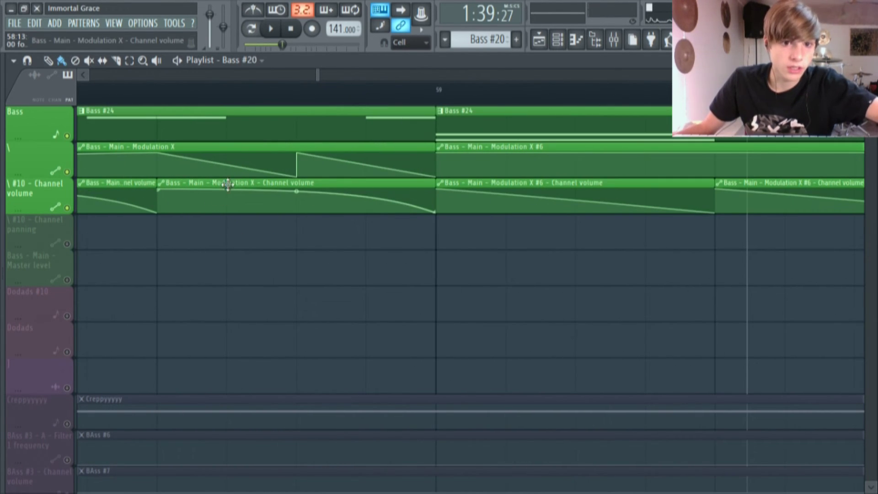
- Place the playhead at the Drop B marker at bar 57 and open the notes of the Bass #24 pattern
scroll(271, 187, down, 4)
scroll(319, 192, up, 4)
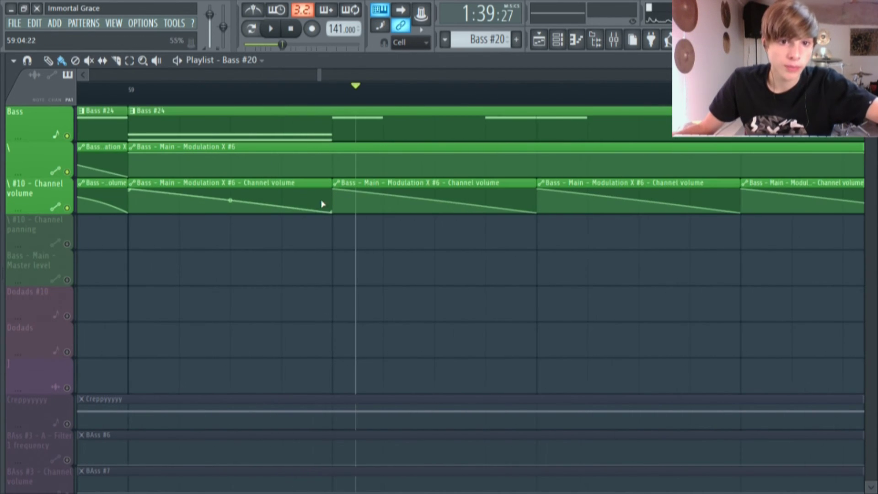
scroll(458, 201, down, 2)
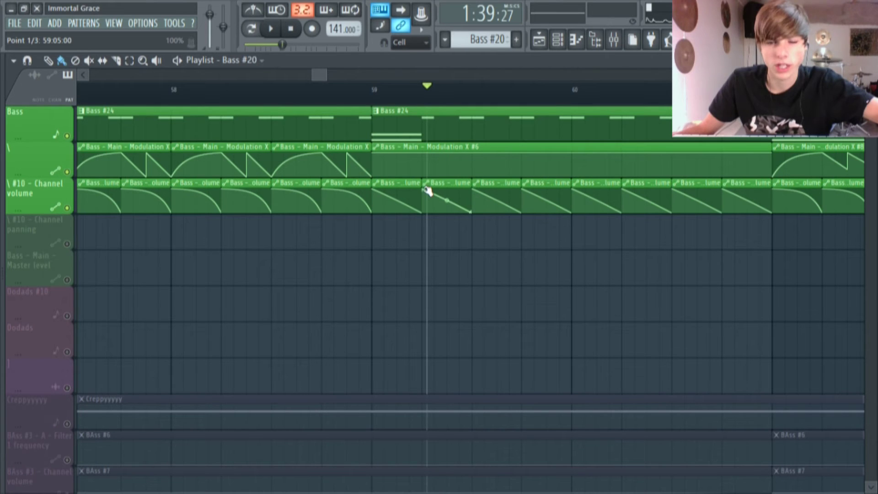
scroll(366, 212, down, 3)
click(269, 90)
scroll(292, 164, up, 3)
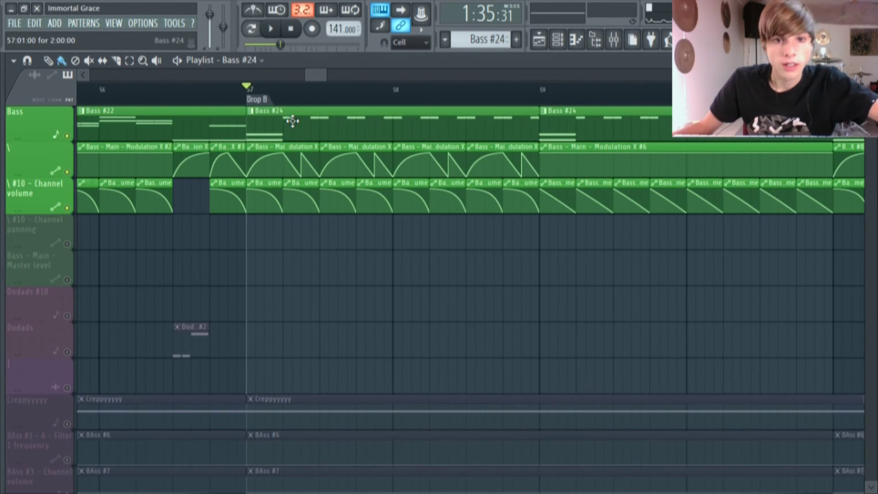
double_click(292, 121)
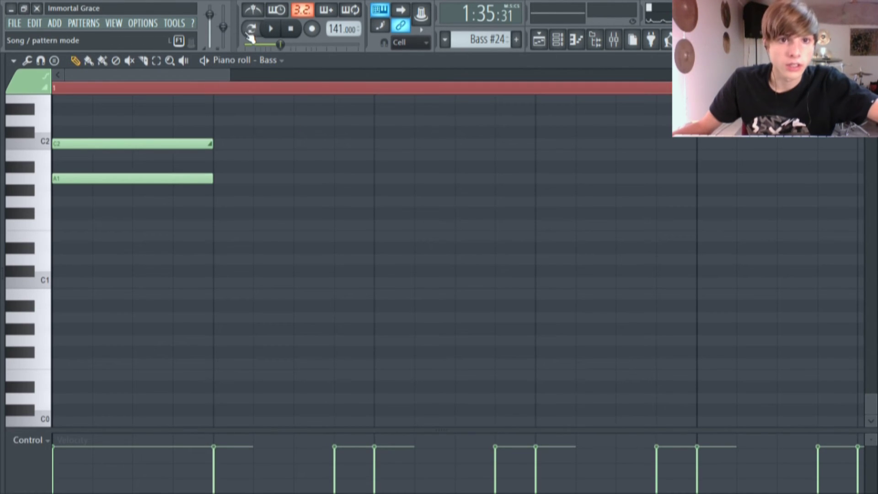
- Play the Bass #24 pattern on its own, pause it, and place the playhead just before the first A2 note before returning to the playlist
click(268, 29)
scroll(267, 261, down, 3)
scroll(274, 292, up, 8)
scroll(288, 192, down, 3)
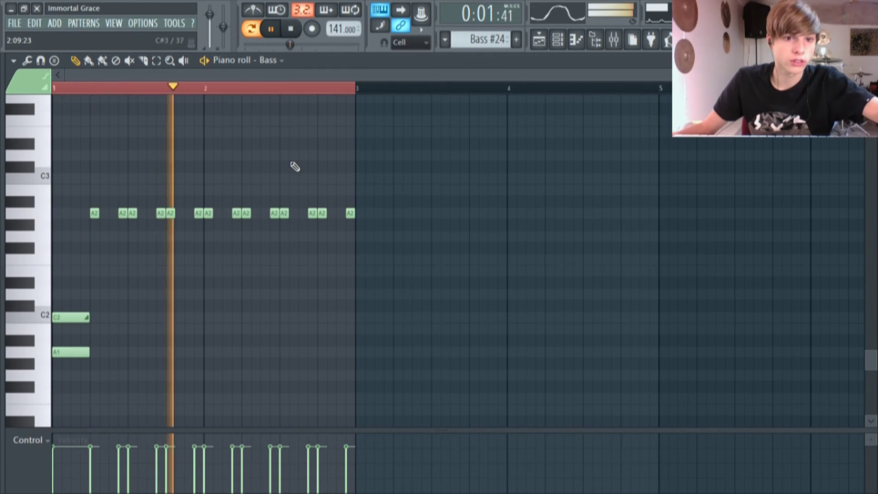
click(270, 29)
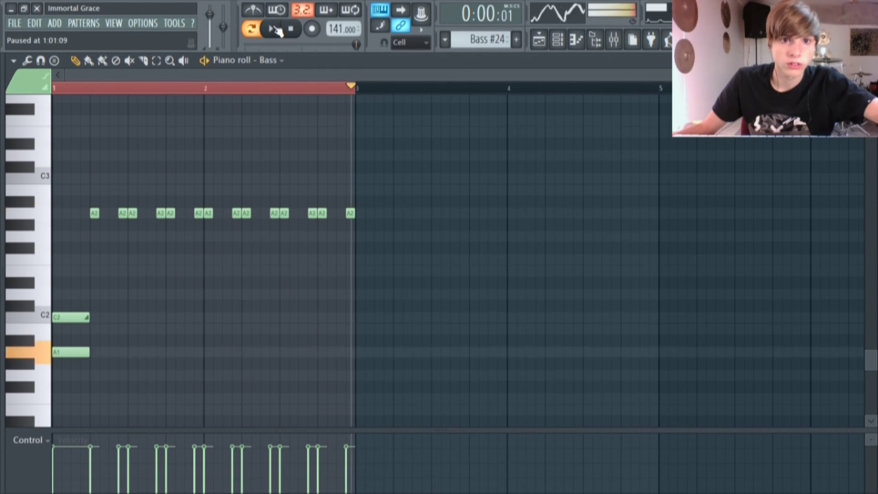
scroll(57, 318, up, 2)
drag(152, 88, 102, 98)
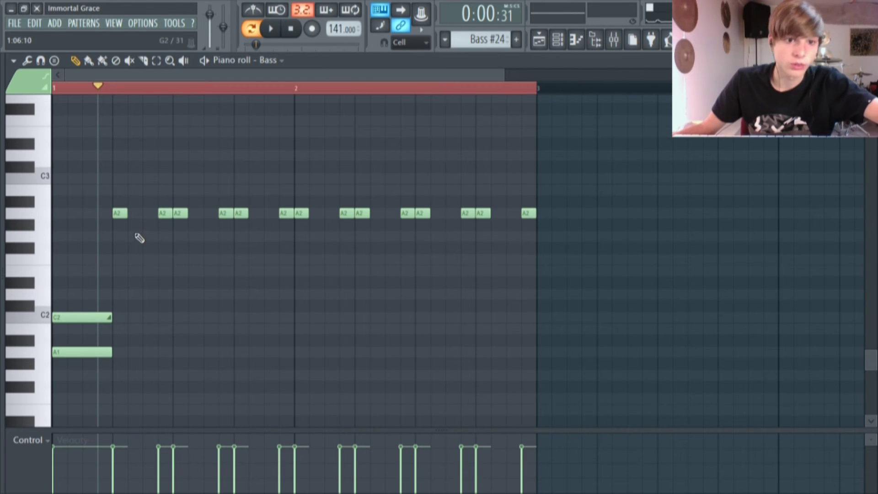
click(533, 43)
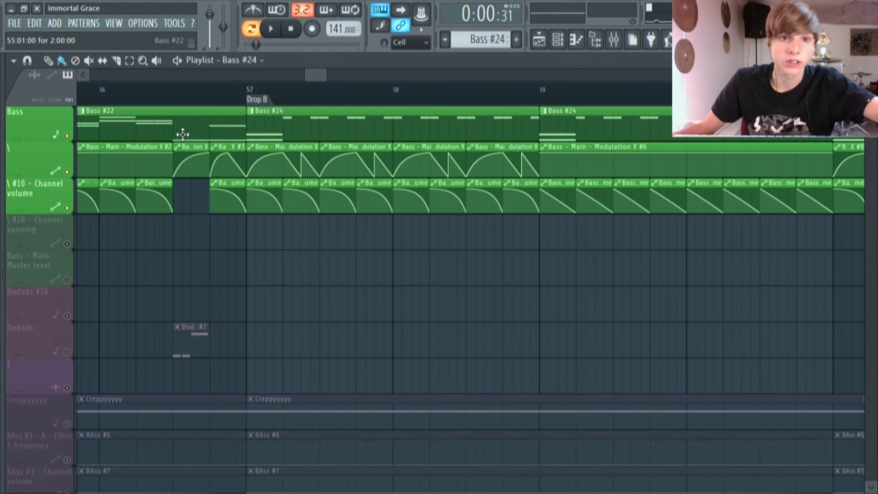
- Play the soloed bass and its automation from the Drop B marker at bar 57 to about bar 63, and pause
click(251, 90)
click(271, 28)
scroll(306, 124, down, 2)
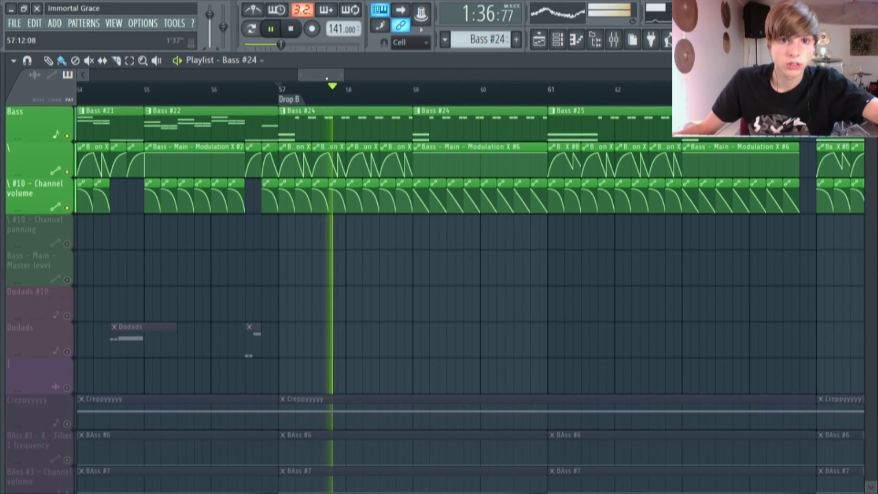
scroll(318, 231, up, 2)
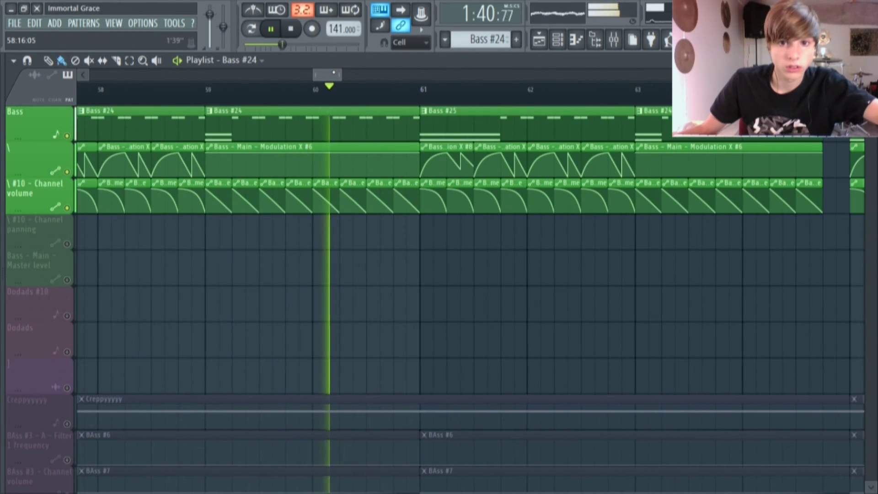
scroll(373, 196, up, 1)
scroll(393, 271, down, 1)
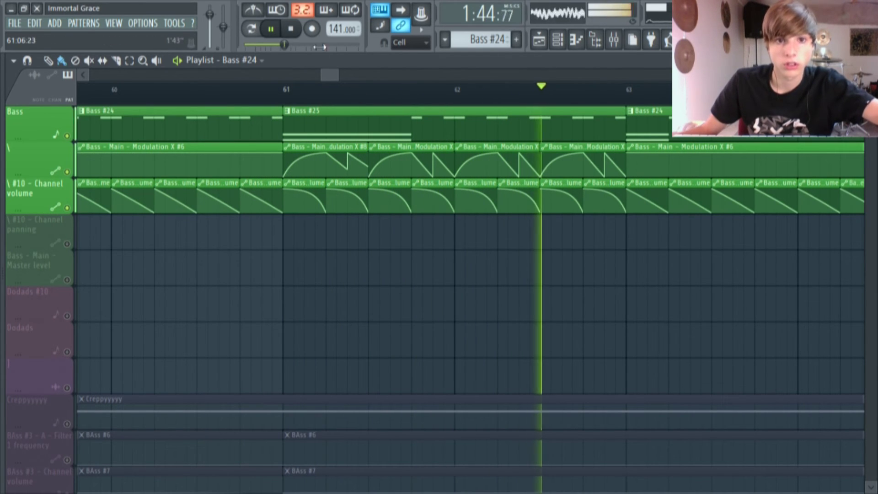
click(270, 29)
- Reveal the hidden end of the Modulation X #8 clip at bar 61 on the channel panning track, and restore its length and track
scroll(273, 166, up, 2)
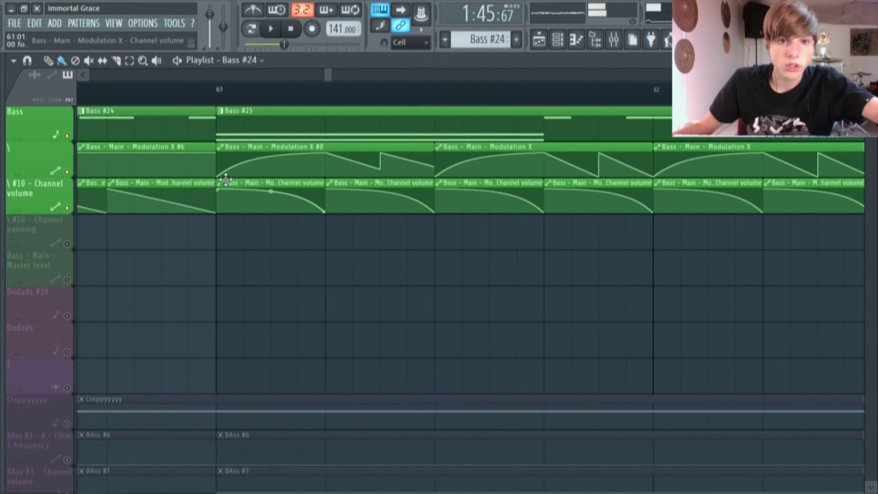
scroll(362, 171, down, 3)
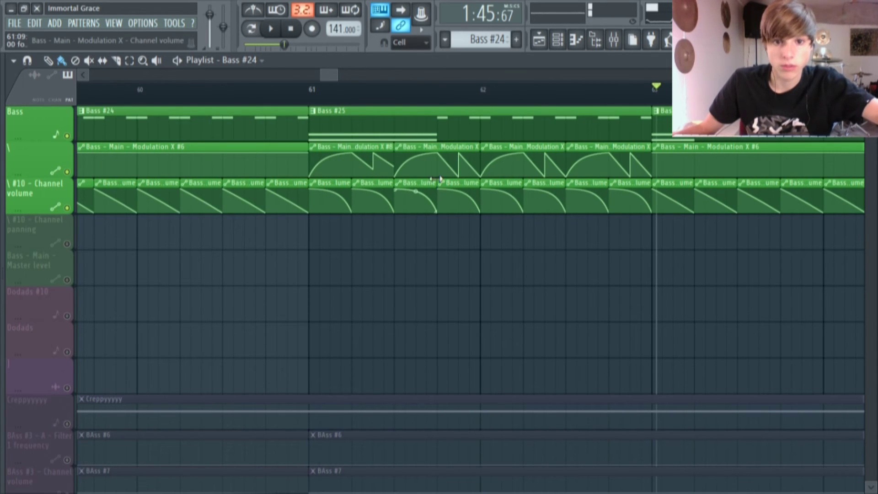
drag(372, 147, 385, 218)
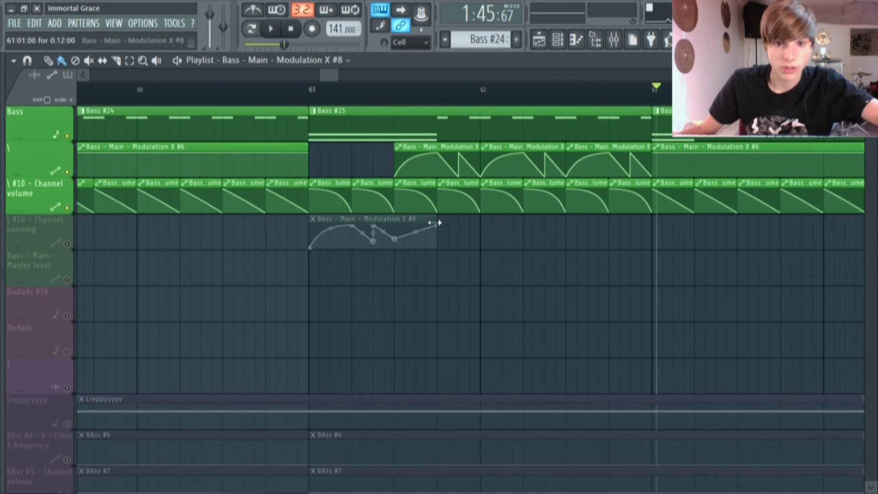
drag(432, 215, 395, 224)
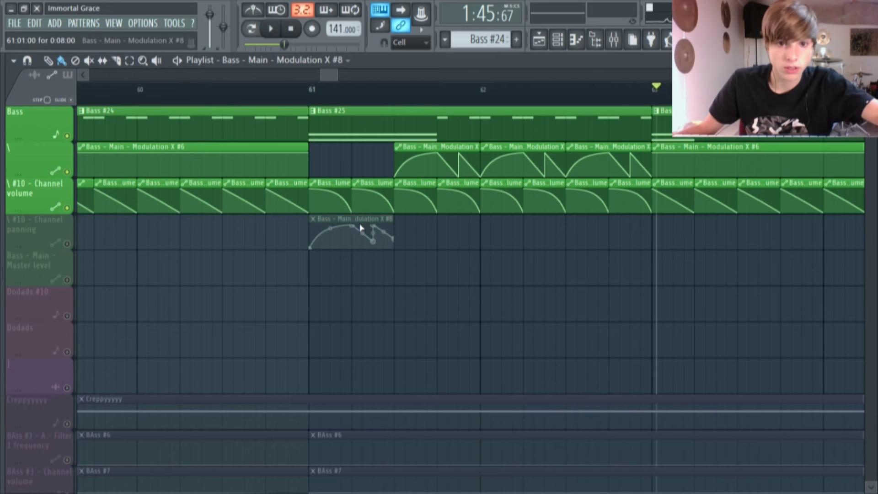
drag(373, 219, 373, 149)
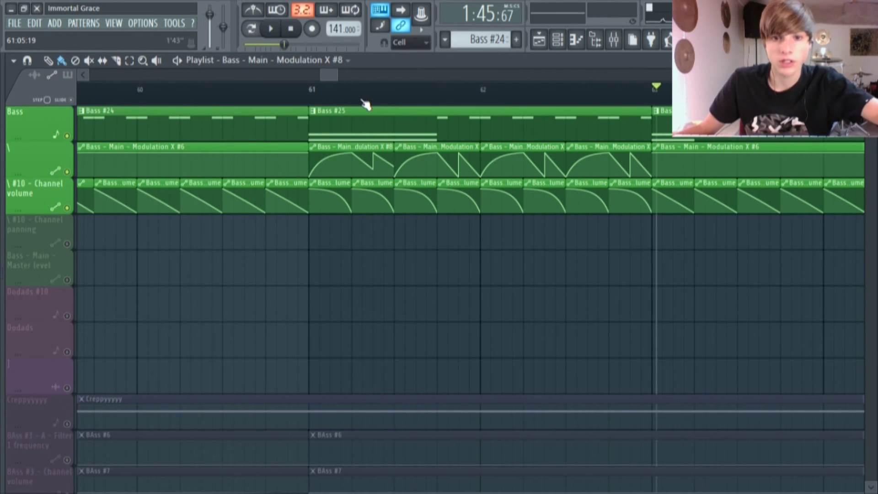
- Examine the notes of the Bass #25 pattern and play the arrangement from bar 61 before pausing
double_click(401, 126)
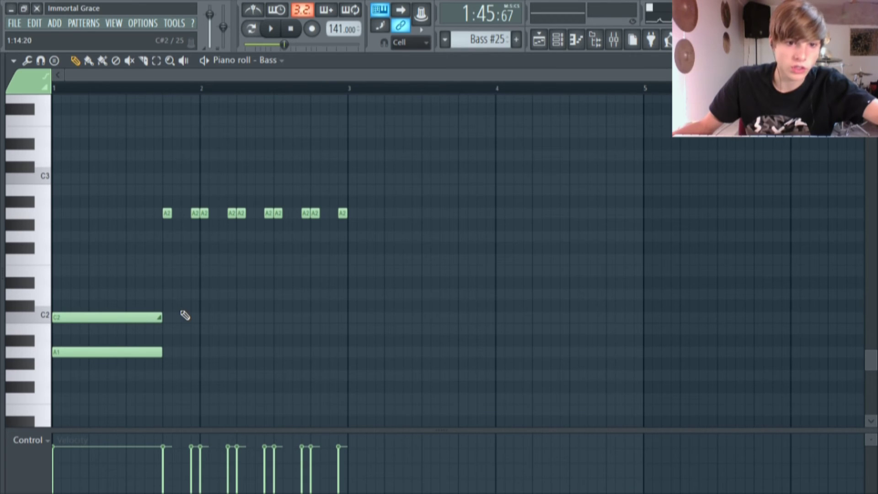
click(539, 40)
click(312, 88)
click(272, 29)
scroll(425, 198, down, 2)
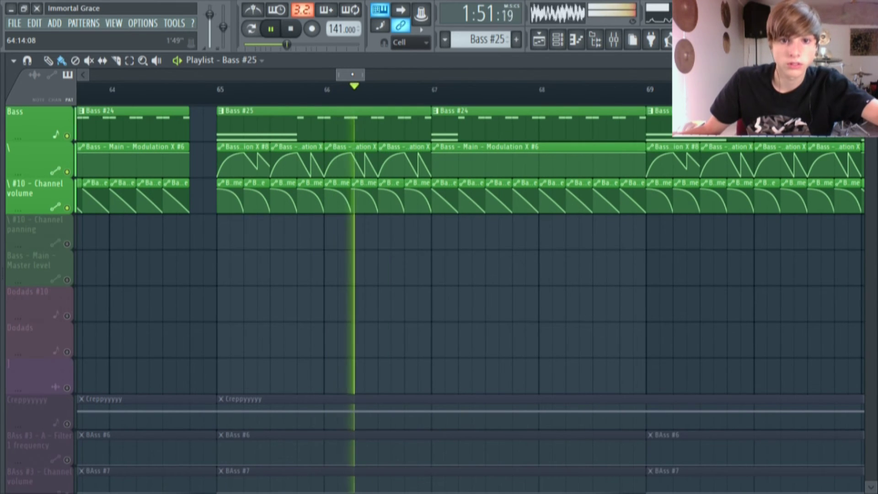
drag(352, 74, 320, 74)
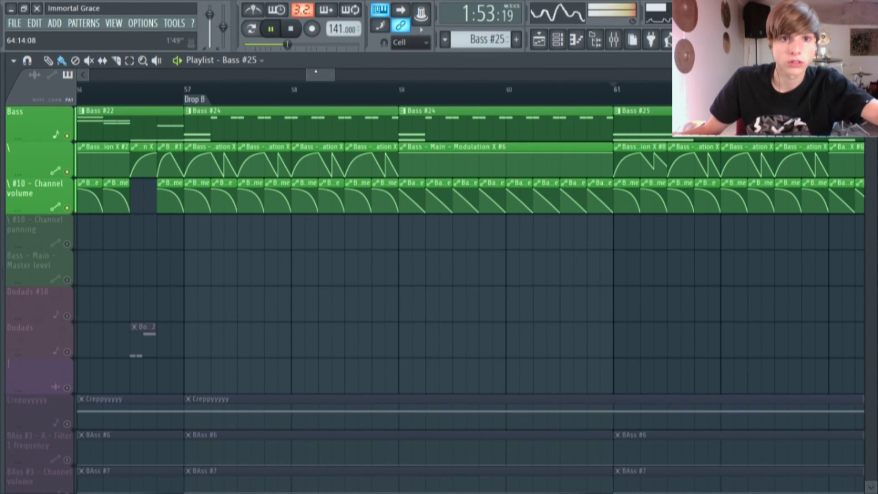
click(276, 32)
- Set the fourth point of the Modulation X #8 automation clip at bar 61 to 34%
scroll(677, 172, up, 3)
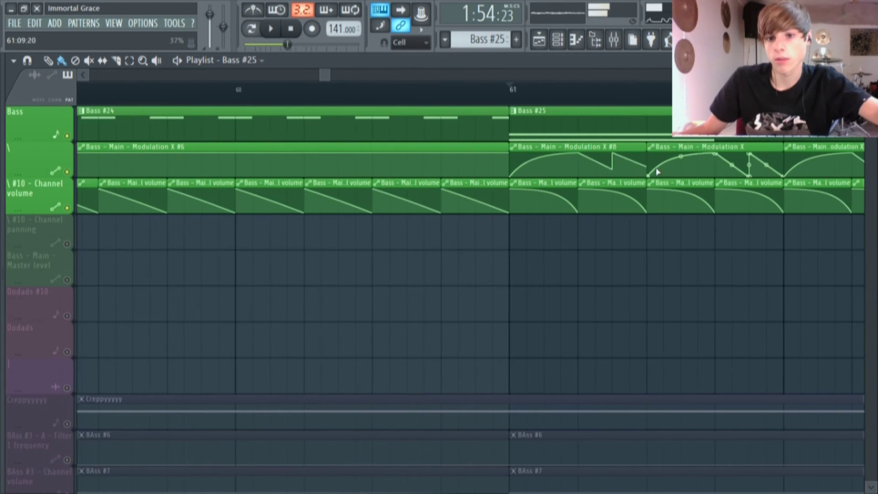
scroll(628, 172, up, 2)
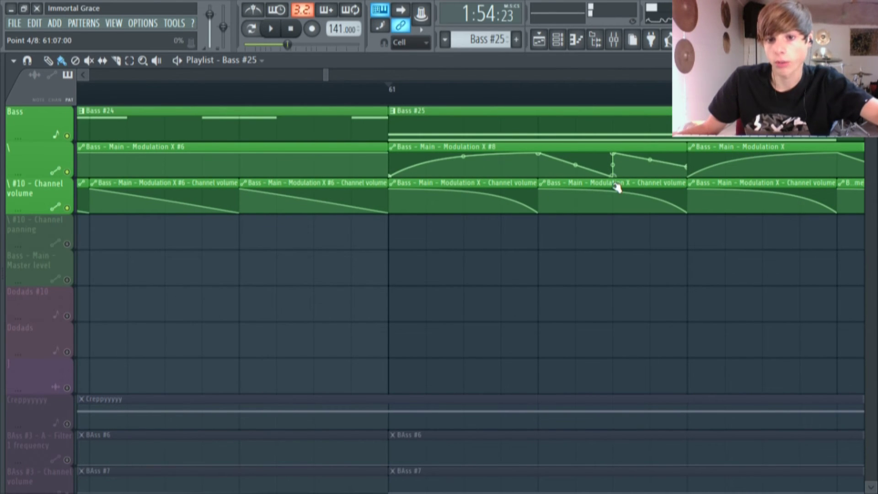
drag(614, 177, 621, 171)
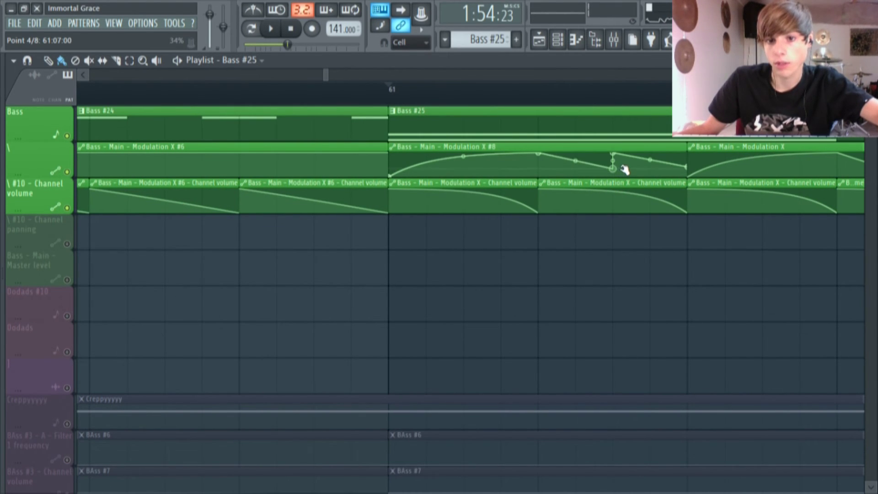
- Unmute all tracks and look over the bass, Sub and Drums clips from Drop B at bar 57 to the Bridge at bar 73
scroll(597, 167, down, 4)
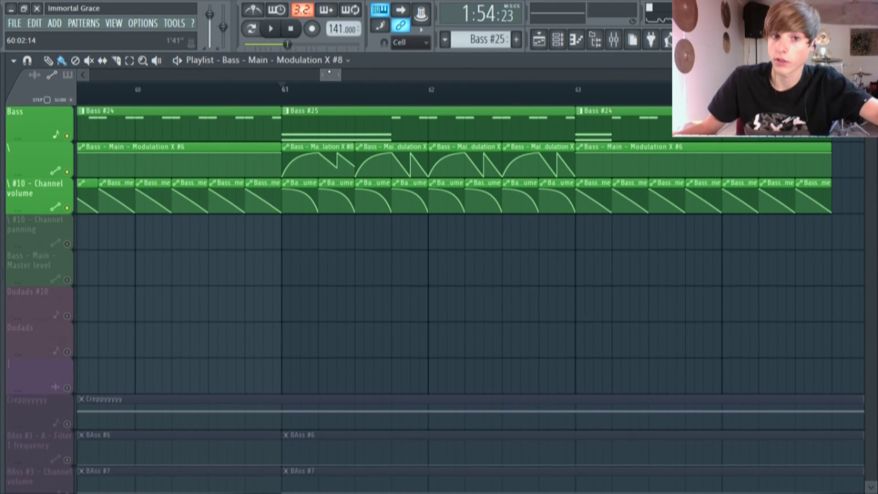
scroll(470, 256, right, 4)
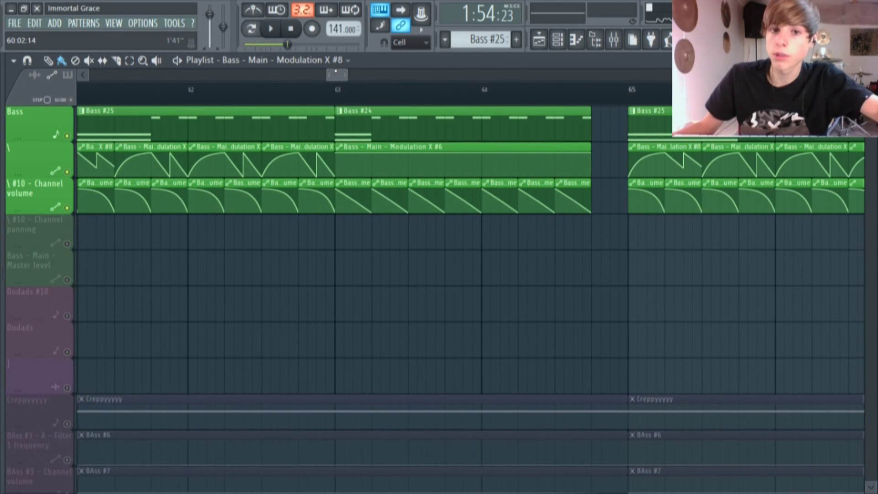
scroll(471, 256, down, 5)
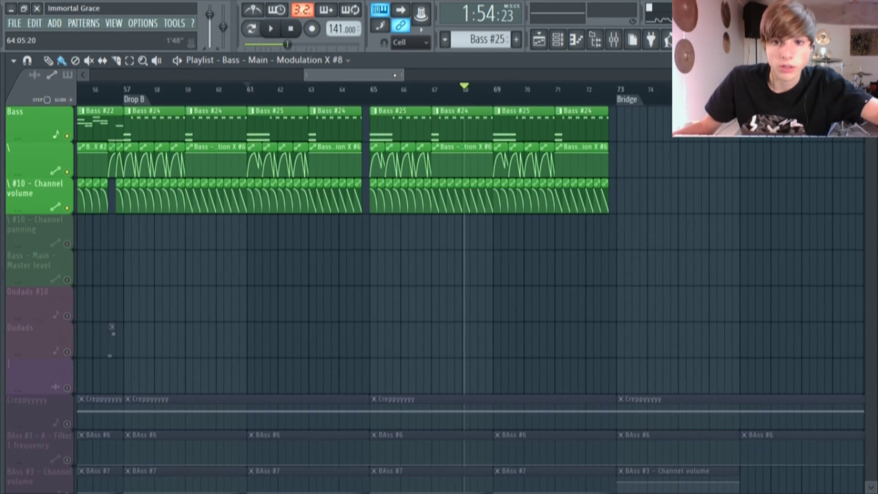
scroll(450, 164, up, 2)
scroll(471, 168, down, 5)
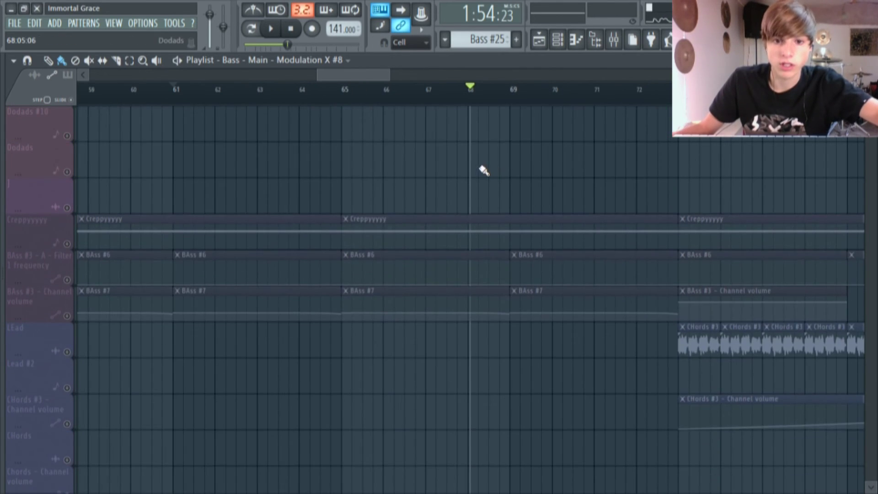
scroll(482, 170, down, 3)
scroll(274, 250, down, 6)
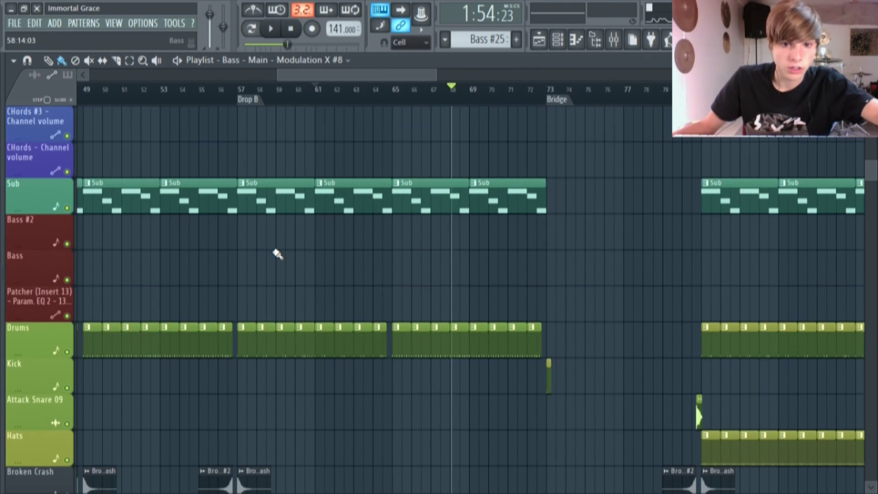
scroll(385, 302, up, 2)
scroll(385, 302, up, 1)
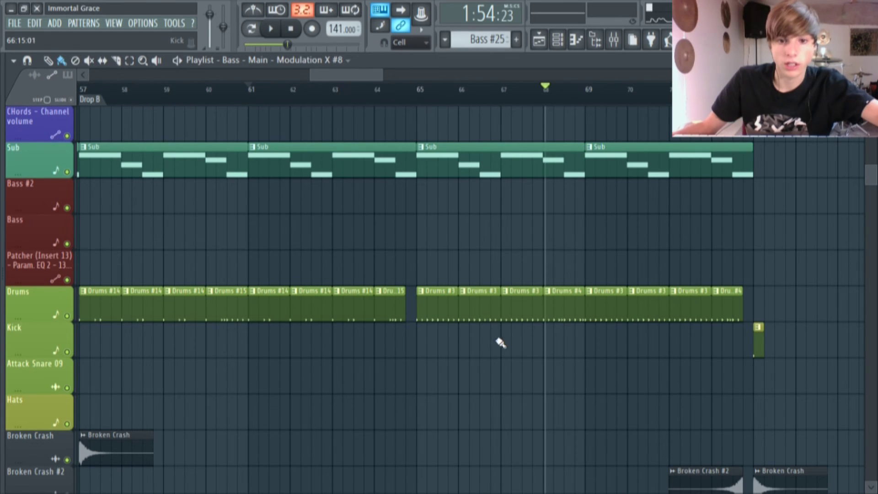
scroll(369, 357, down, 2)
scroll(264, 306, up, 2)
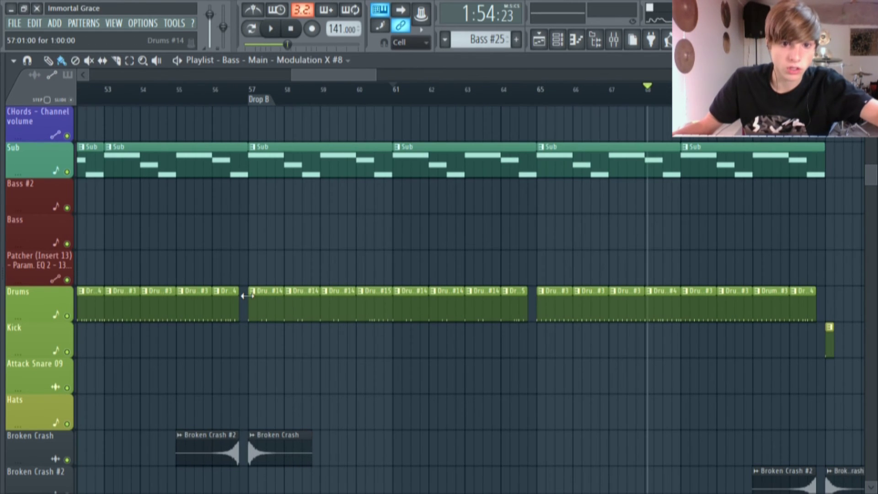
scroll(349, 99, right, 5)
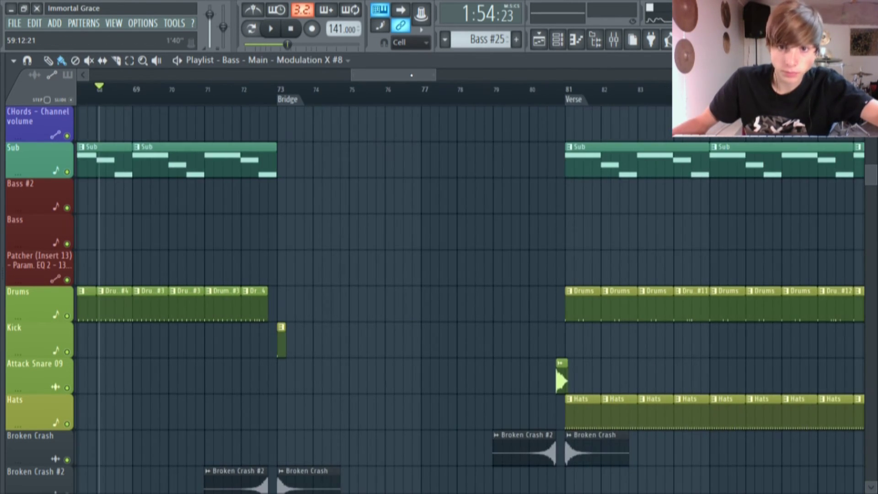
- Place the playhead at the Bridge marker at bar 73 and examine the clips on all tracks up to the Verse at bar 81
scroll(311, 208, up, 4)
click(278, 90)
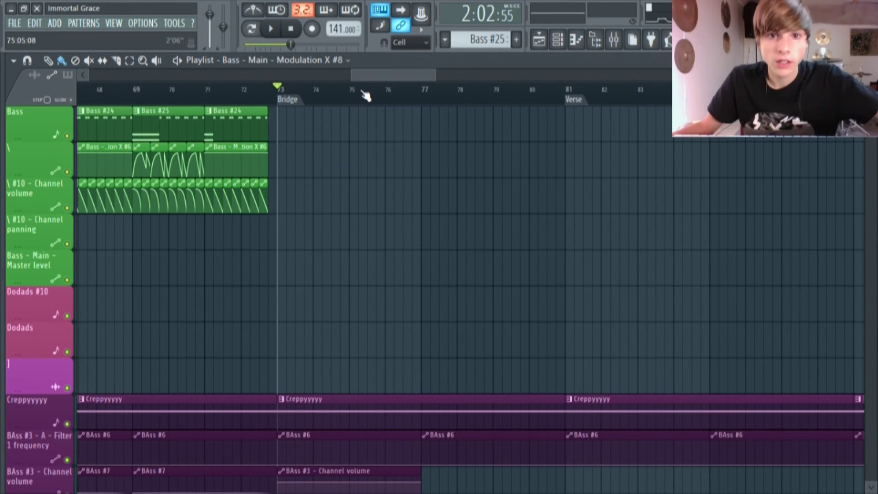
scroll(366, 95, right, 2)
scroll(307, 198, down, 5)
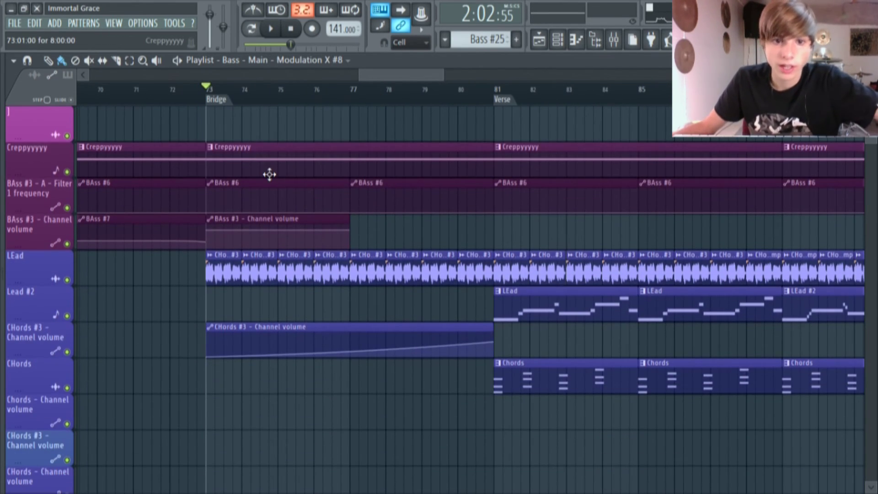
scroll(269, 174, down, 10)
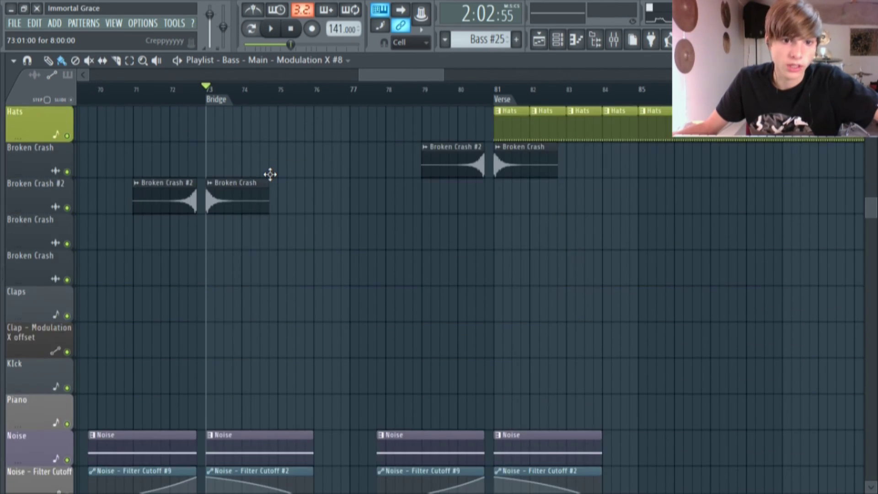
scroll(292, 206, up, 10)
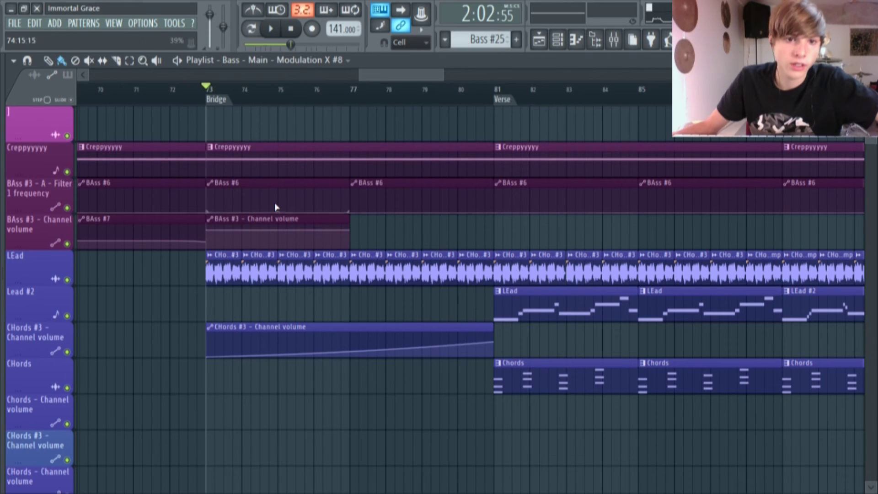
scroll(387, 261, up, 5)
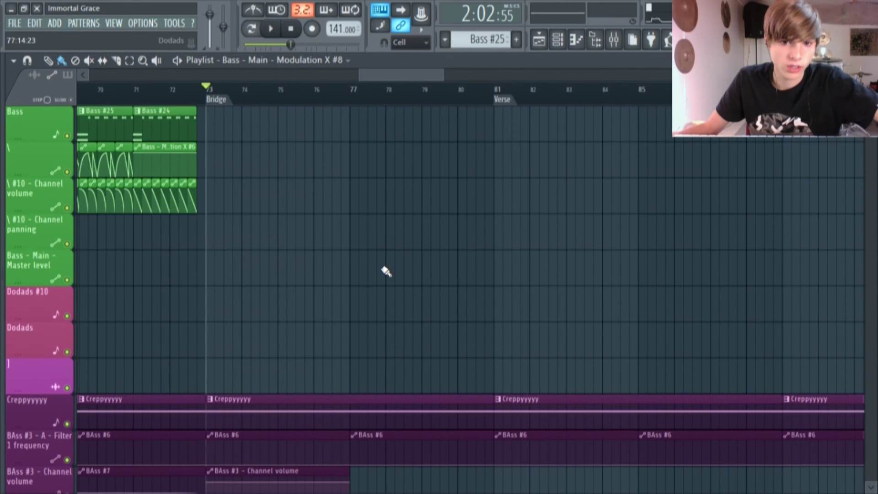
- Look over the noise, chords, Sub, drums and crash clips on all tracks between the Bridge and the Verse at bar 81
scroll(387, 274, down, 10)
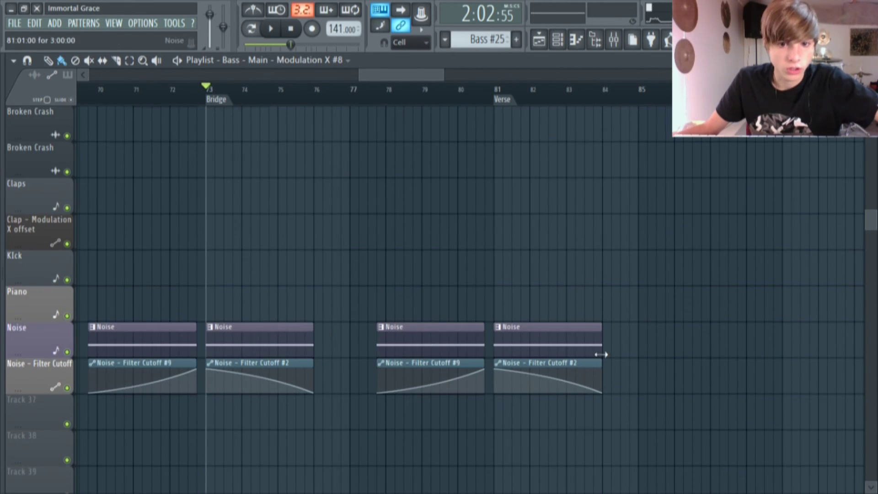
scroll(535, 307, down, 5)
scroll(525, 314, up, 15)
scroll(526, 313, down, 5)
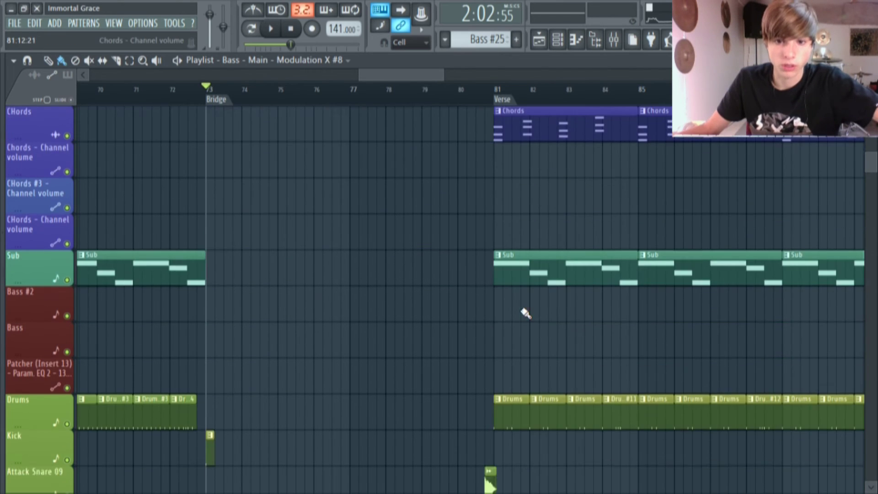
scroll(525, 313, down, 2)
scroll(488, 412, down, 3)
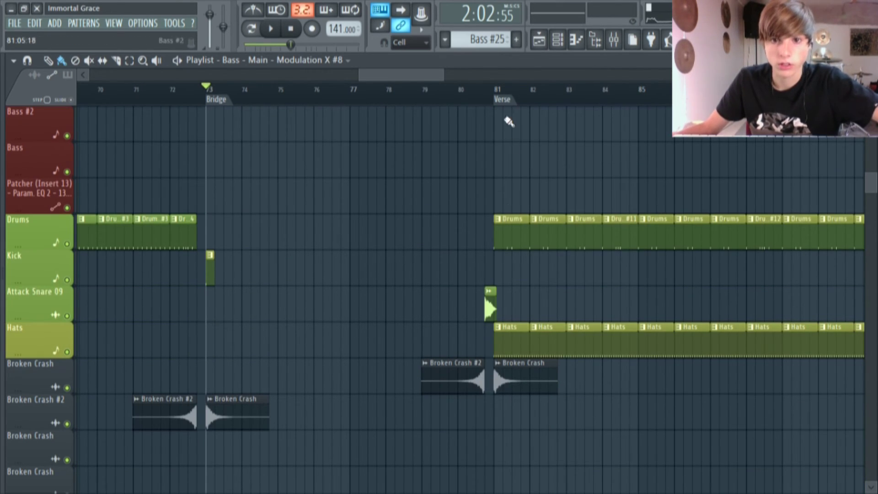
- Place the playhead at the Verse marker at bar 81 and examine the Verse's clips on all tracks
click(503, 101)
scroll(403, 76, right, 4)
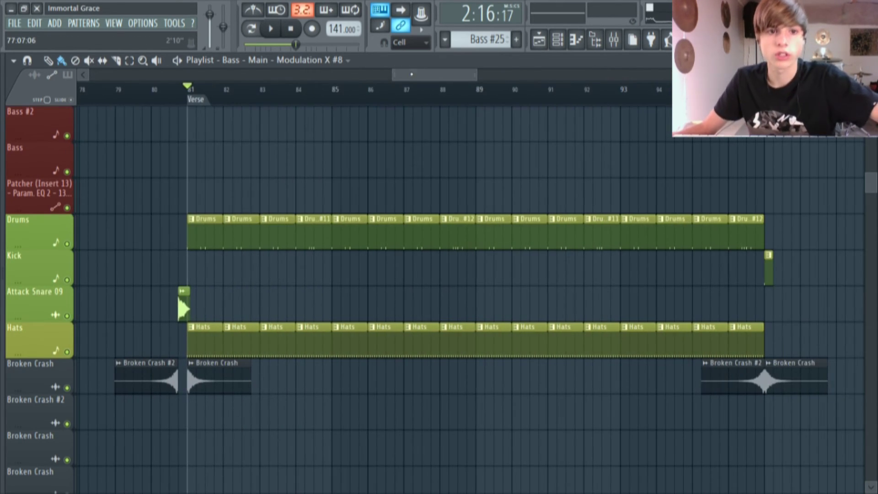
scroll(288, 236, up, 1)
scroll(157, 194, up, 4)
scroll(412, 75, left, 4)
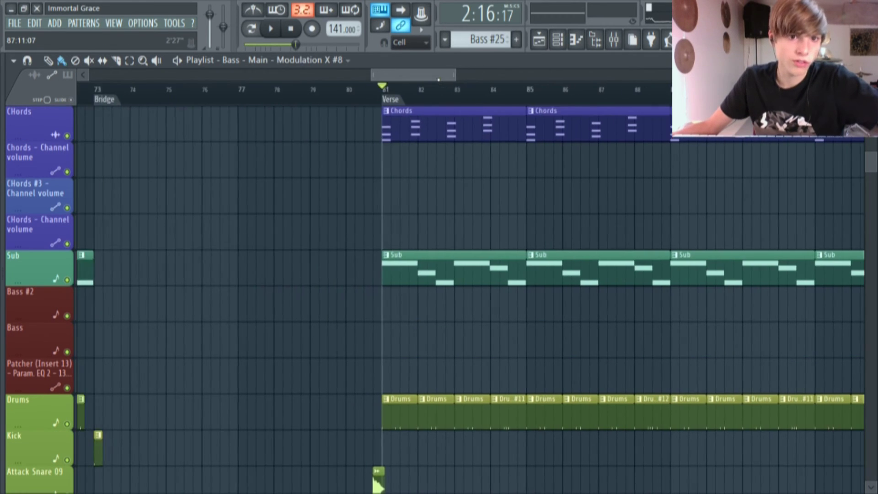
scroll(411, 75, right, 5)
scroll(466, 139, up, 13)
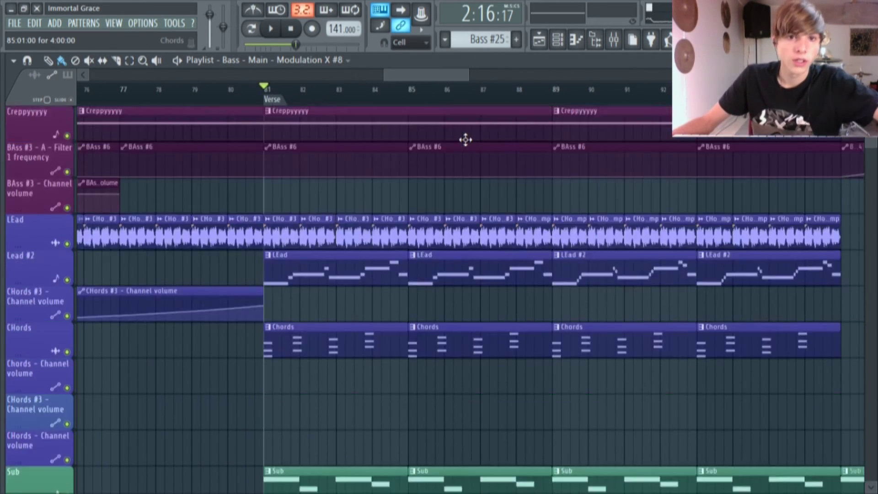
scroll(466, 140, up, 1)
scroll(466, 143, down, 12)
scroll(464, 145, up, 9)
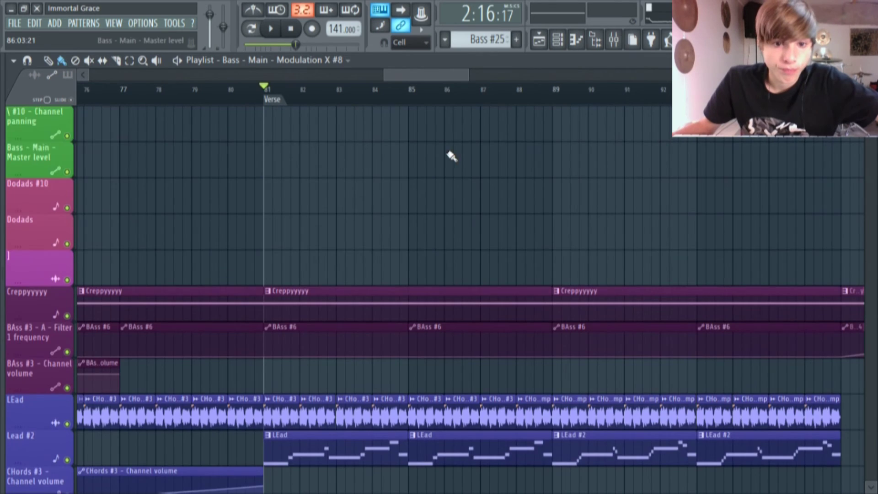
- Solo the LEad track, add the CHords #3 - Channel volume automation track, and audition them around the Verse start at bar 81
scroll(451, 155, down, 4)
right_click(68, 280)
click(279, 29)
click(265, 93)
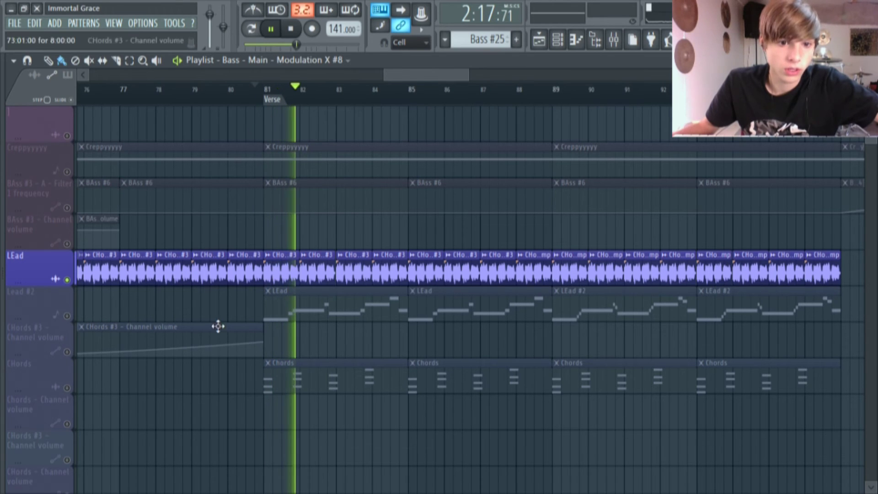
click(67, 352)
click(249, 88)
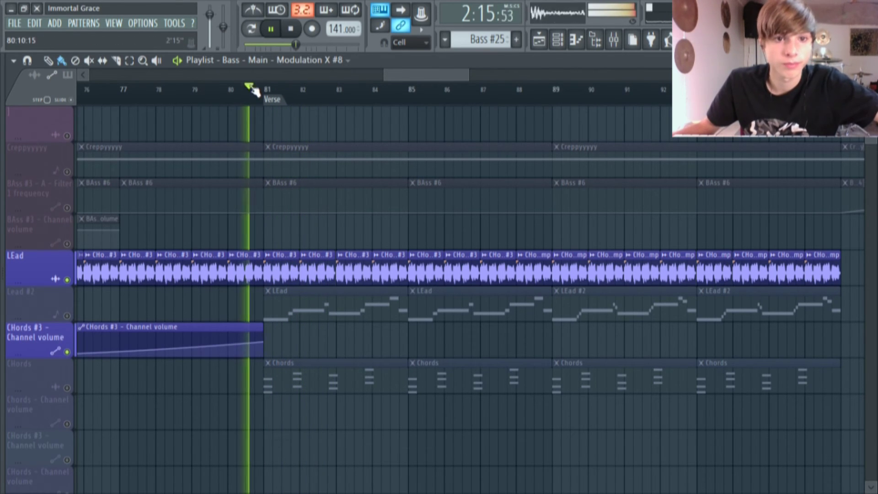
click(275, 33)
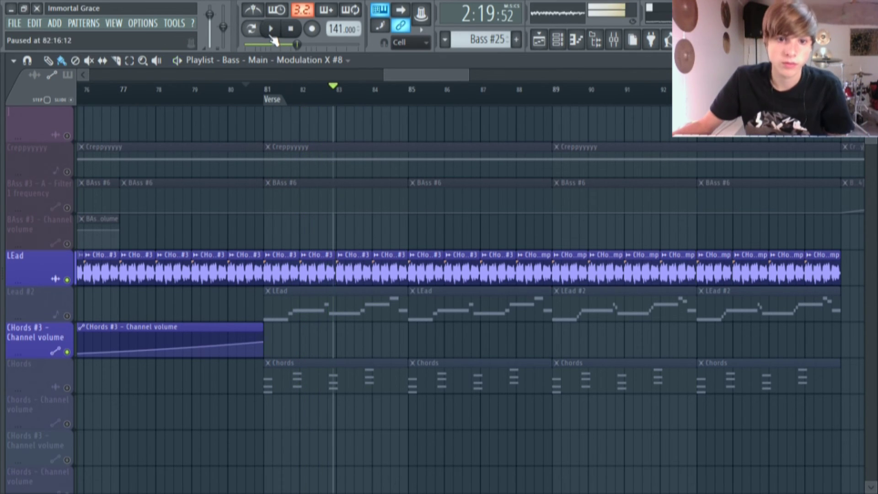
- Unmute the Creppyyyyy, BAss #3 filter frequency and BAss #3 channel volume tracks and play from the Verse at bar 81
click(67, 171)
click(67, 208)
click(67, 244)
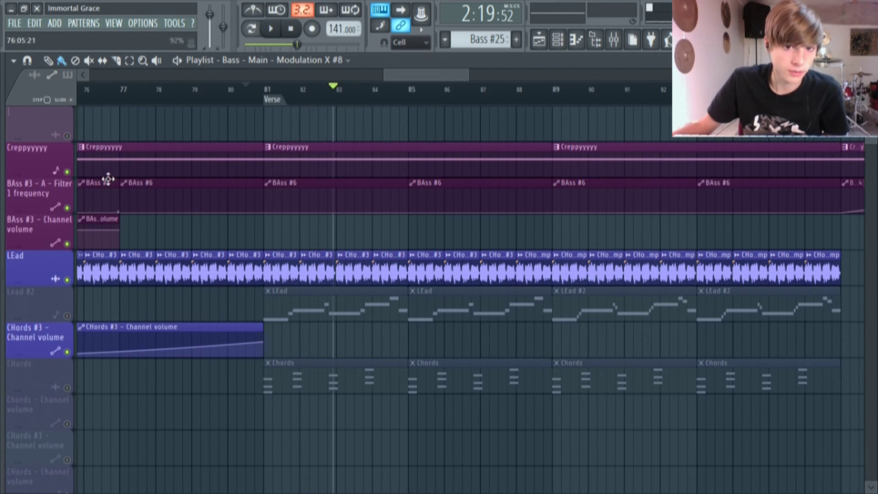
click(263, 85)
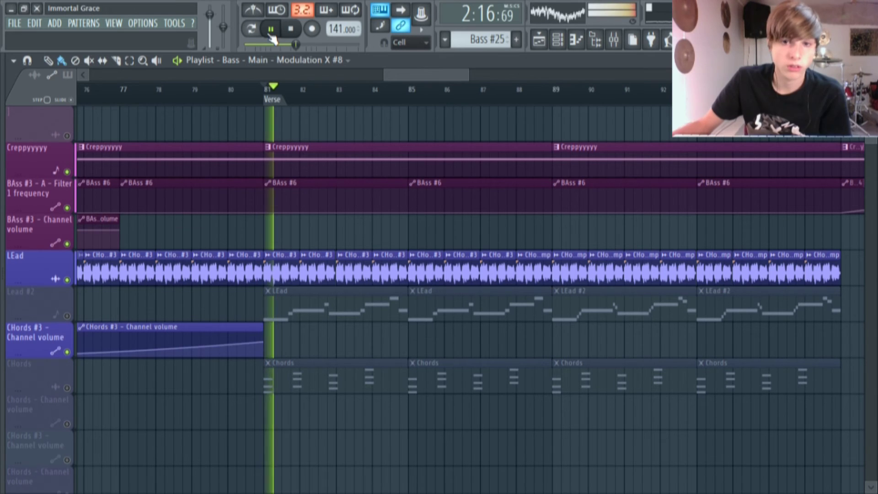
- Unmute Lead #2 and mute the Creppyyyyy, BAss #3, LEad and CHords #3 volume tracks so only Lead #2 is heard
click(67, 315)
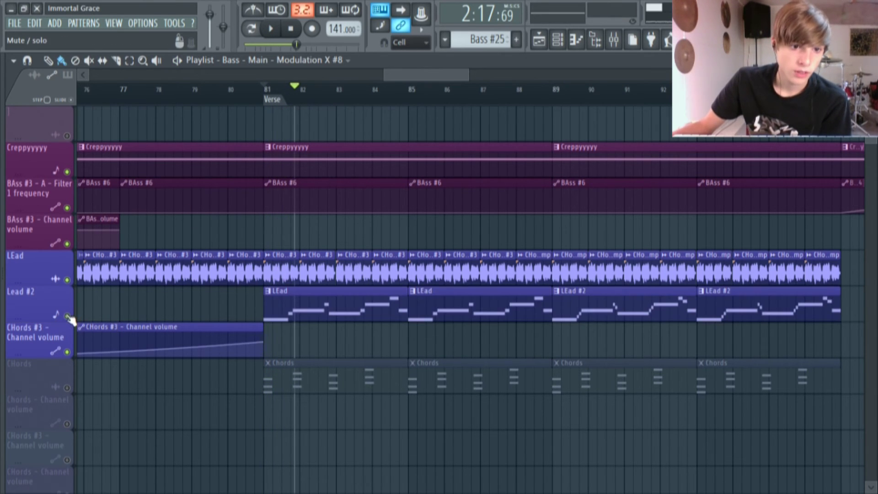
click(67, 172)
click(67, 207)
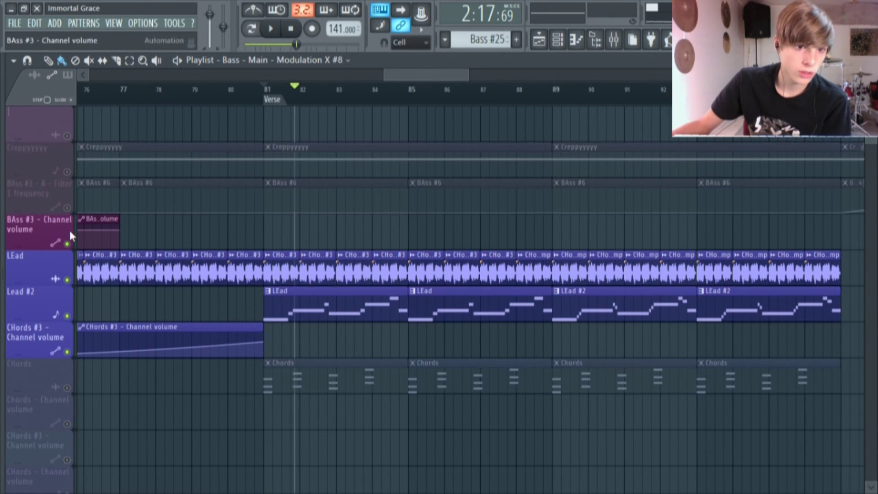
click(67, 280)
click(67, 351)
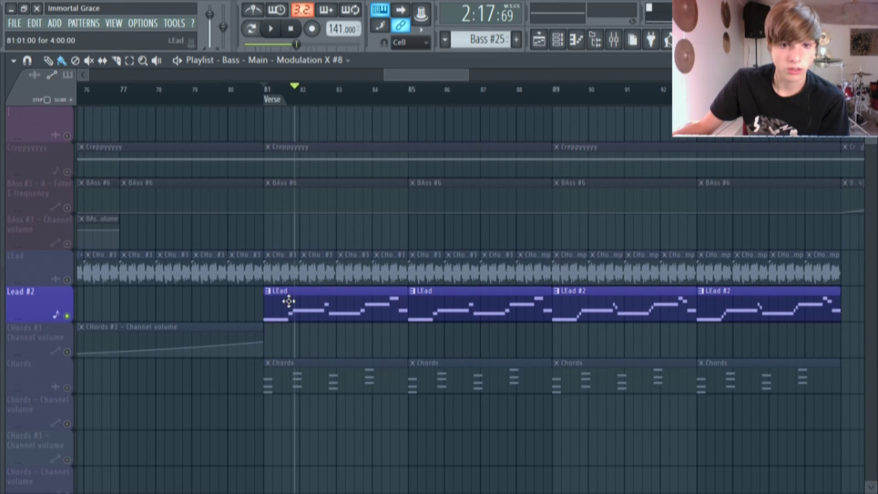
- Open the first LEad pattern in the piano roll, play its melody and stop playback
double_click(284, 304)
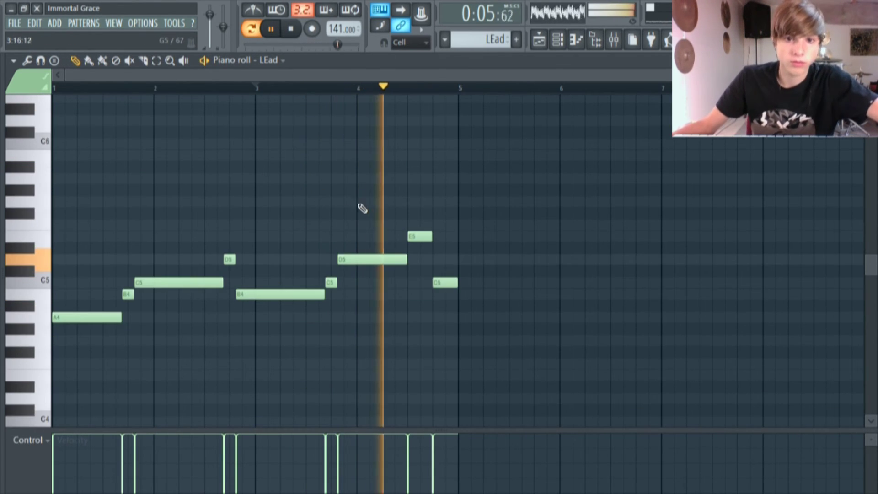
scroll(365, 208, down, 1)
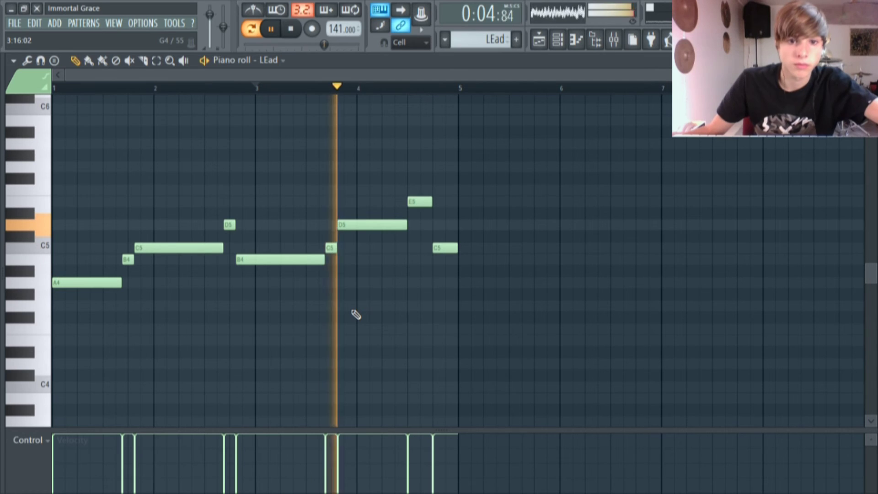
click(271, 30)
- Open the LEad channel's synth settings from the channel rack and show its spectrum display while auditioning notes
click(557, 40)
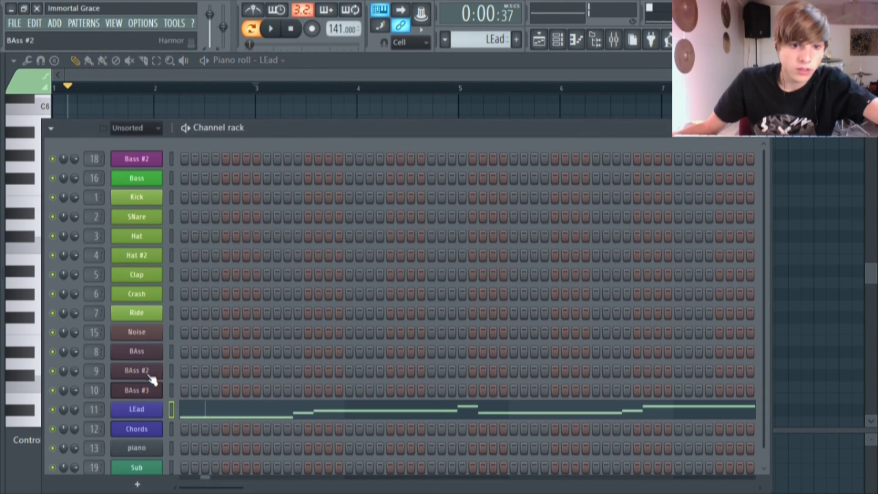
click(135, 410)
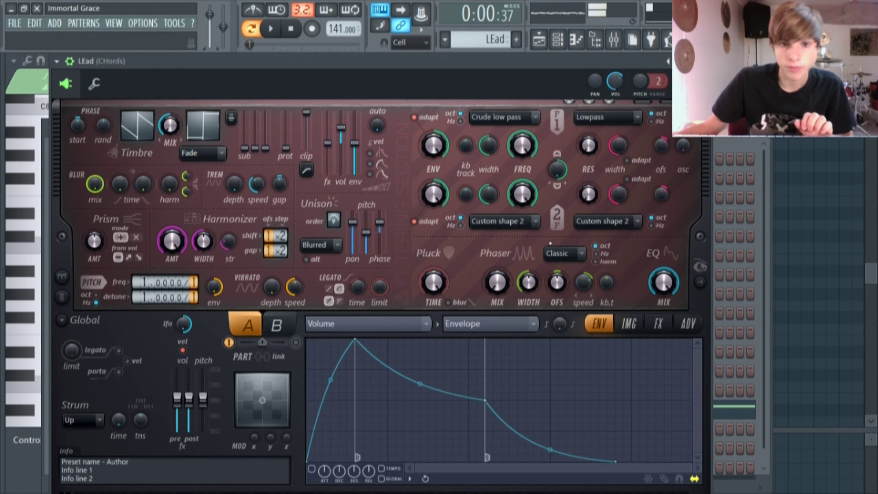
click(700, 281)
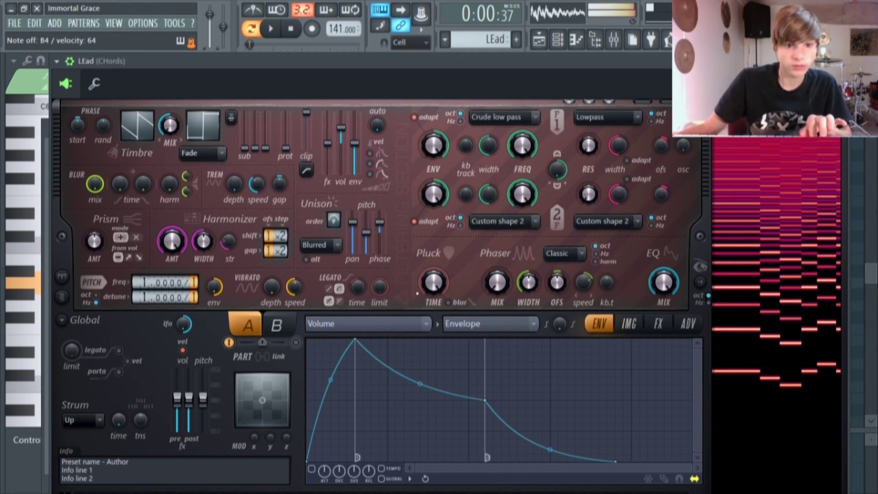
- Examine the Fruity Parametric EQ 2 and Fruity Reeverb 2 effects on the CHords mixer track 11
key(alt)
click(612, 41)
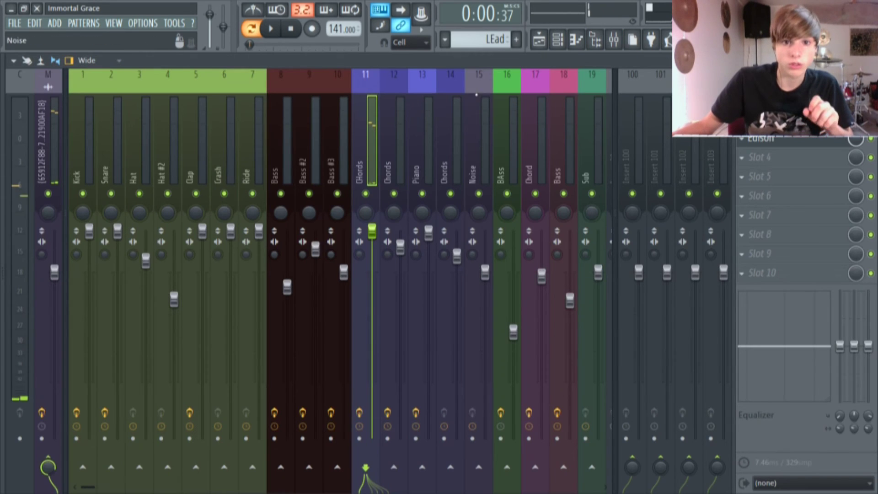
click(777, 100)
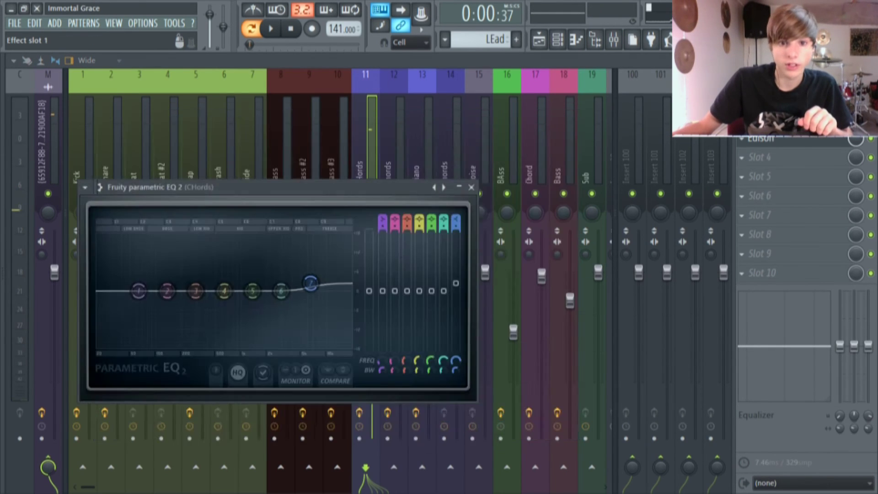
click(761, 139)
click(759, 99)
drag(376, 186, 381, 170)
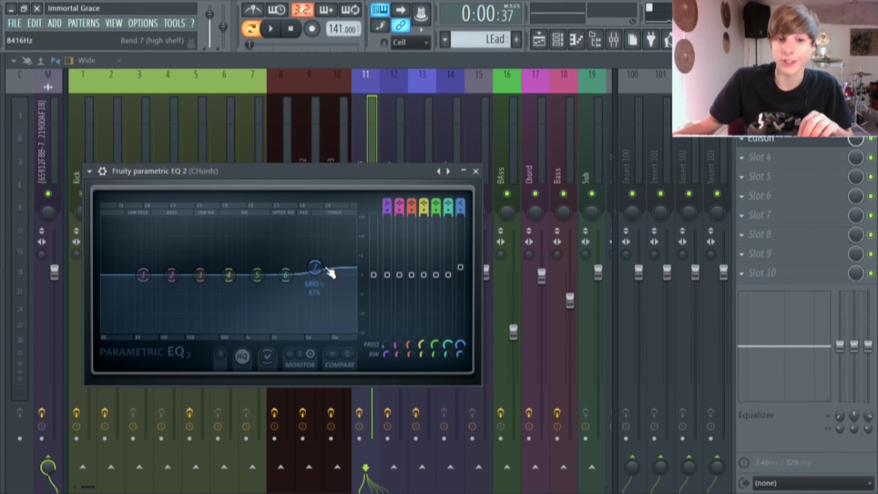
click(759, 119)
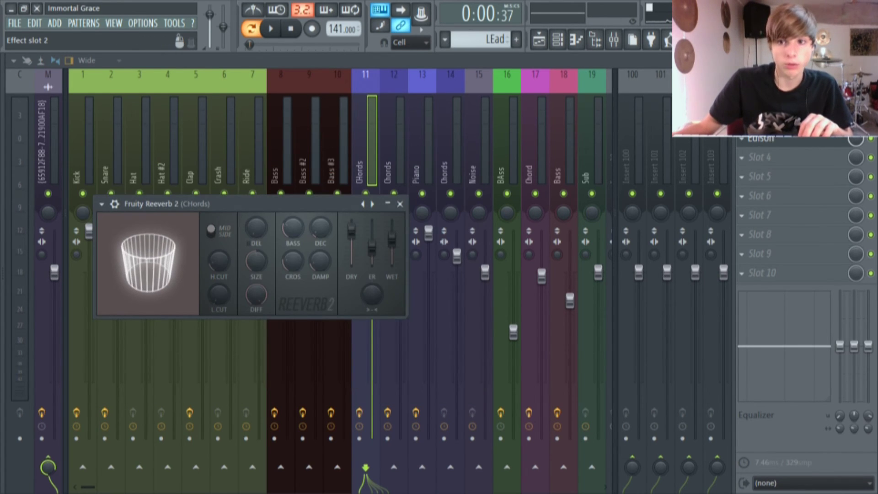
- Play the recording in Edison on the CHords mixer track, pause it and close Edison
click(771, 144)
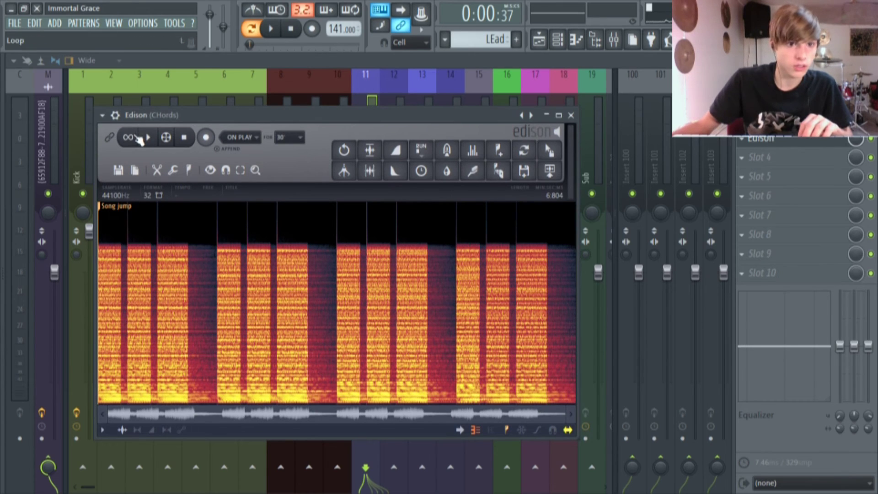
click(144, 138)
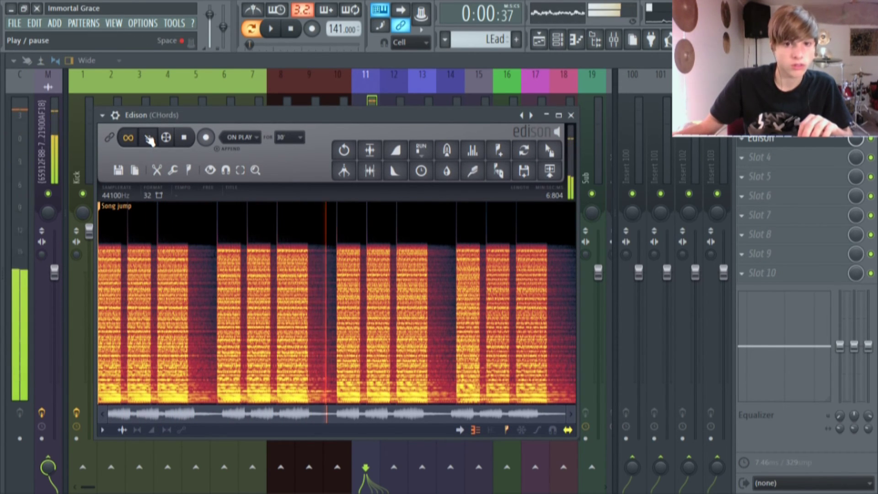
click(149, 138)
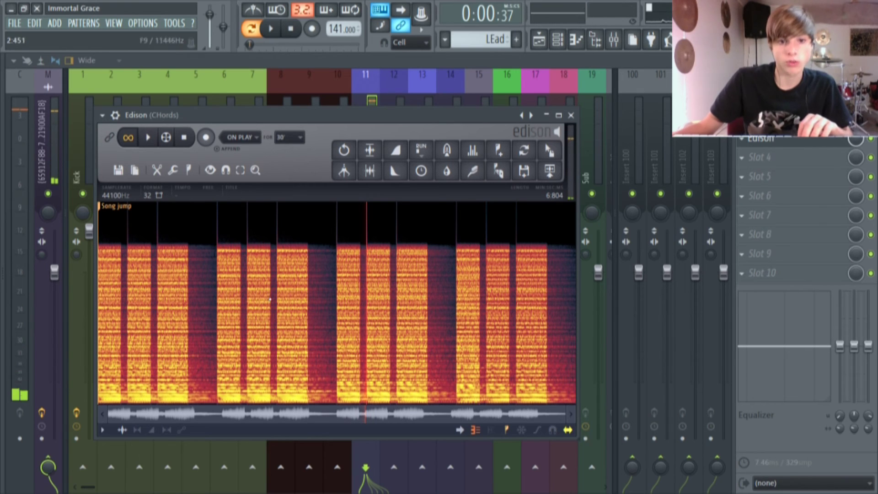
click(571, 115)
- Open the CHords #3 audio clip's sample settings from the playlist, audition the sample and close them
click(539, 40)
double_click(354, 261)
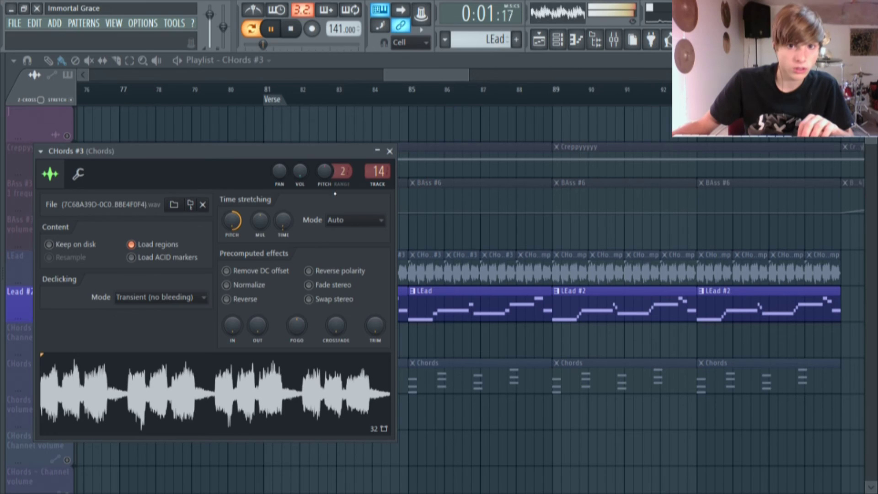
click(389, 150)
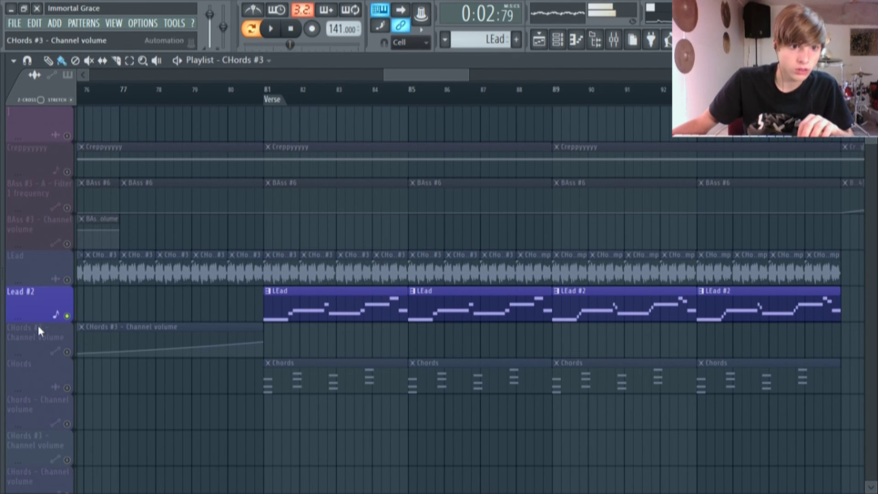
- Unmute LEad and the CHords #3 volume automation, mute Lead #2, and play briefly from the Verse at bar 81
click(66, 280)
click(67, 279)
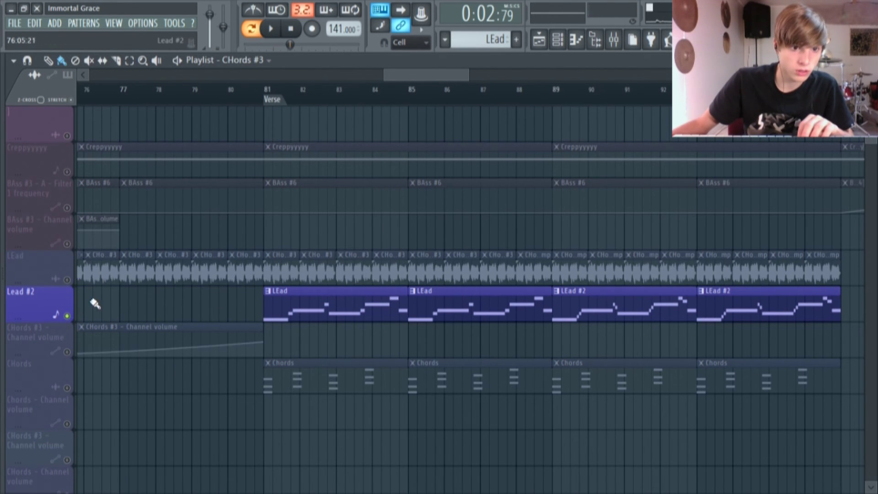
click(67, 280)
click(66, 351)
click(67, 315)
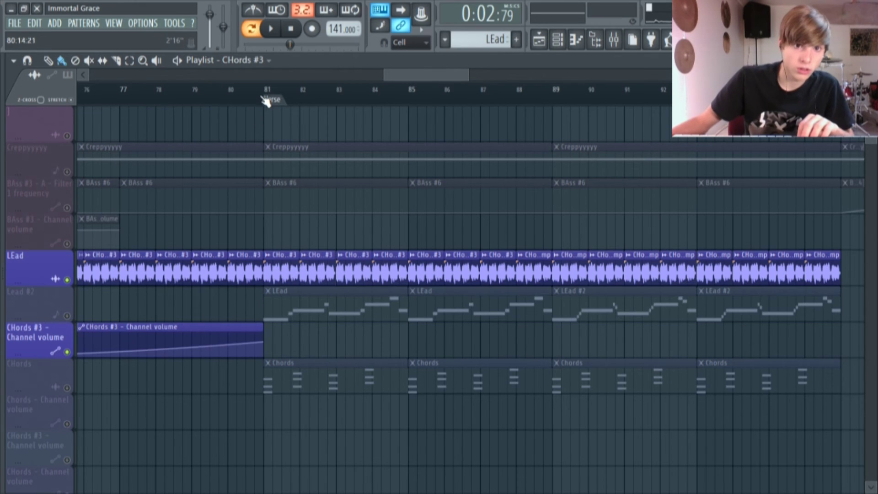
key(space)
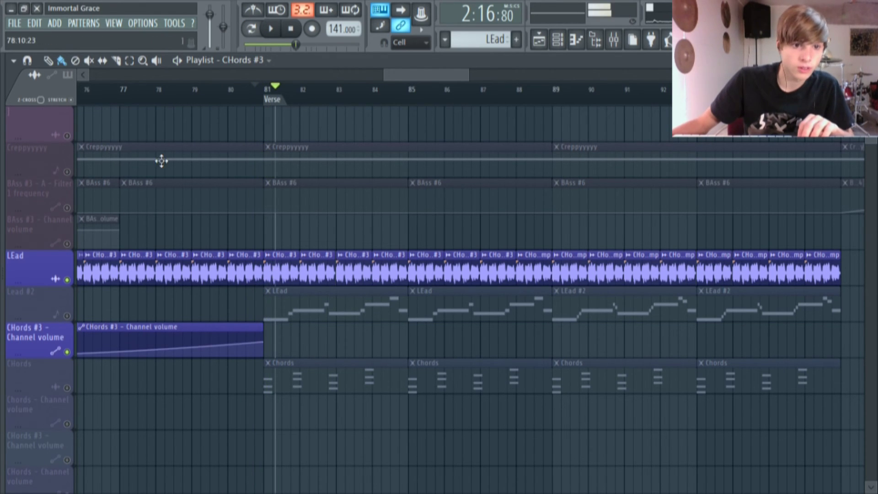
- Leave only the Lead #2 track audible, play its LEad pattern in the piano roll and pause playback
right_click(68, 279)
click(66, 315)
click(69, 279)
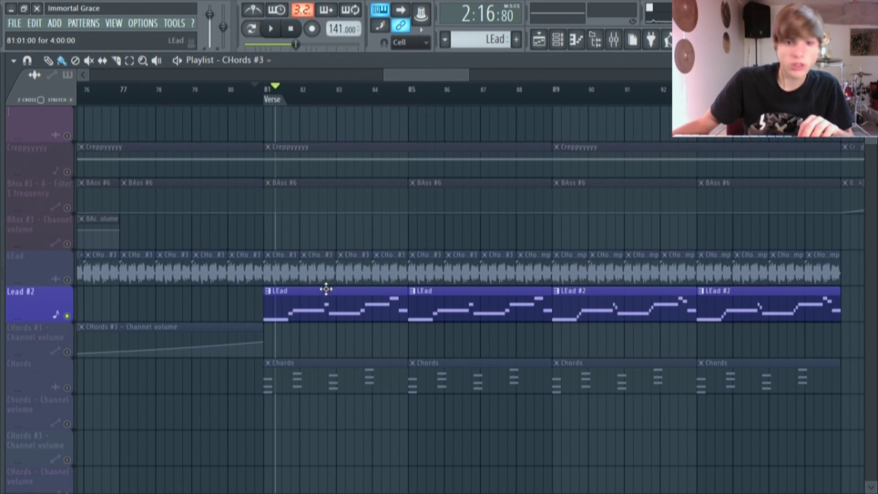
double_click(329, 310)
drag(314, 75, 130, 80)
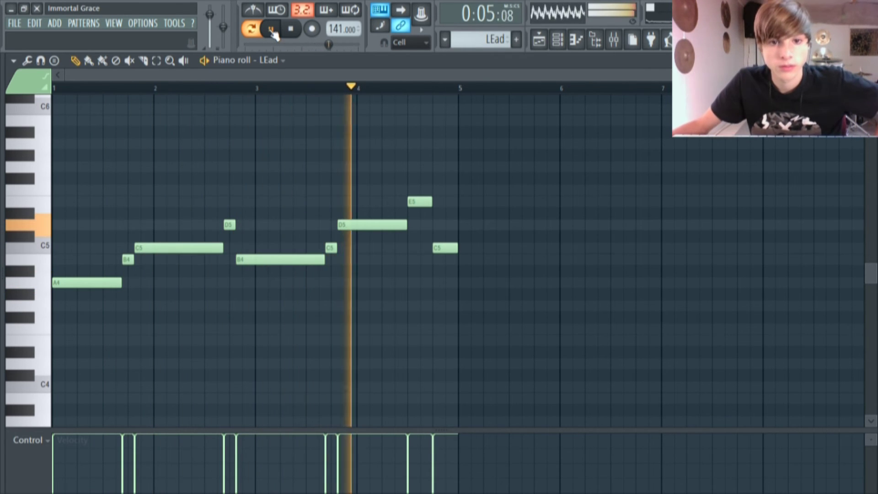
click(272, 30)
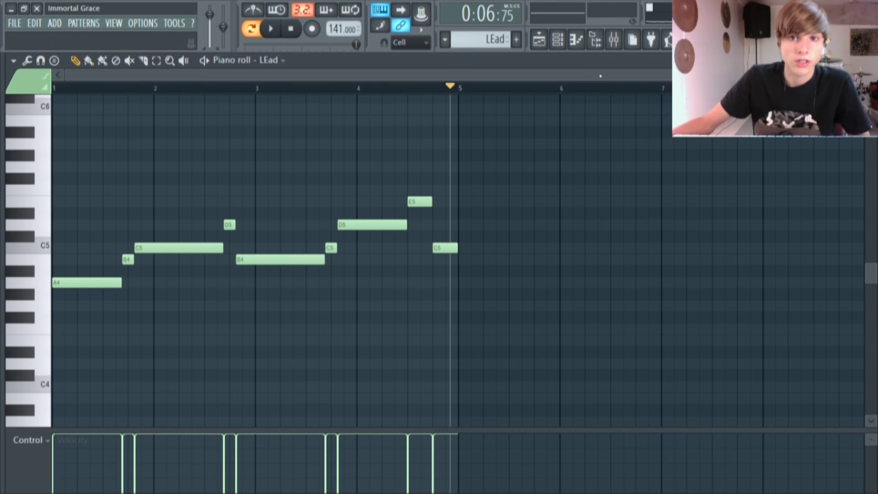
- Leave only the Lead #2 and CHords tracks audible in the playlist and view the Chords pattern in the piano roll
click(533, 48)
scroll(332, 273, down, 5)
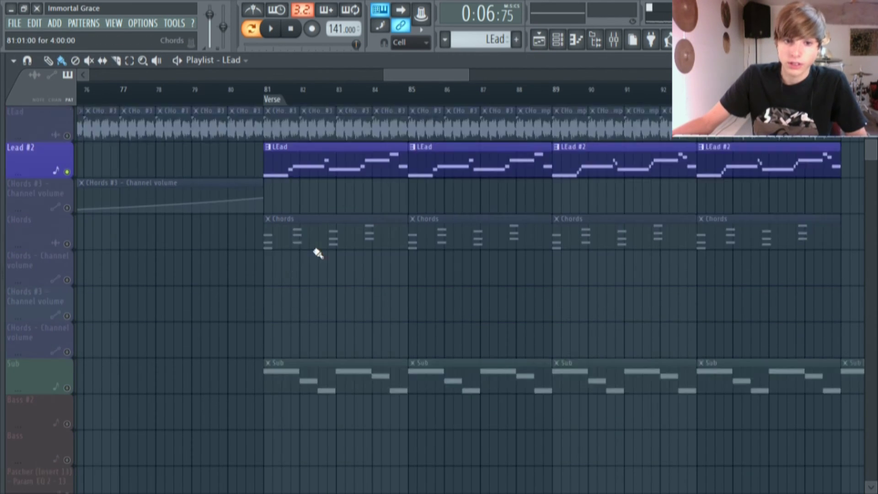
click(68, 173)
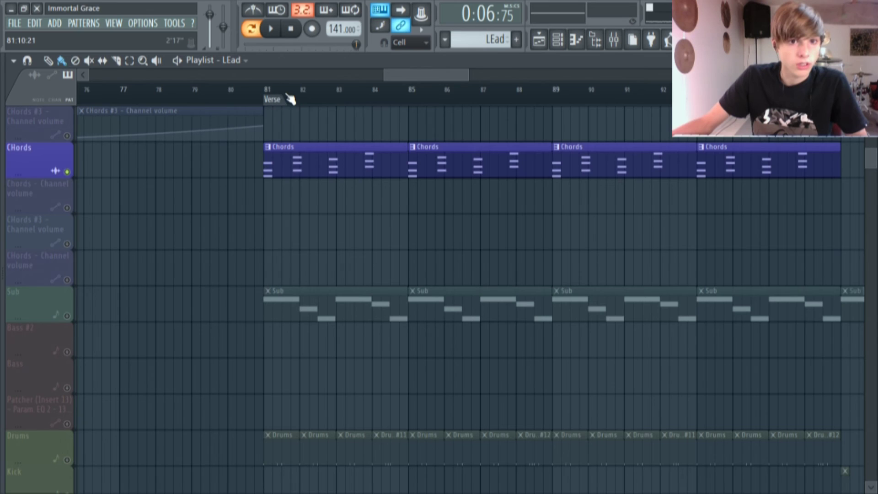
scroll(341, 241, up, 3)
double_click(319, 273)
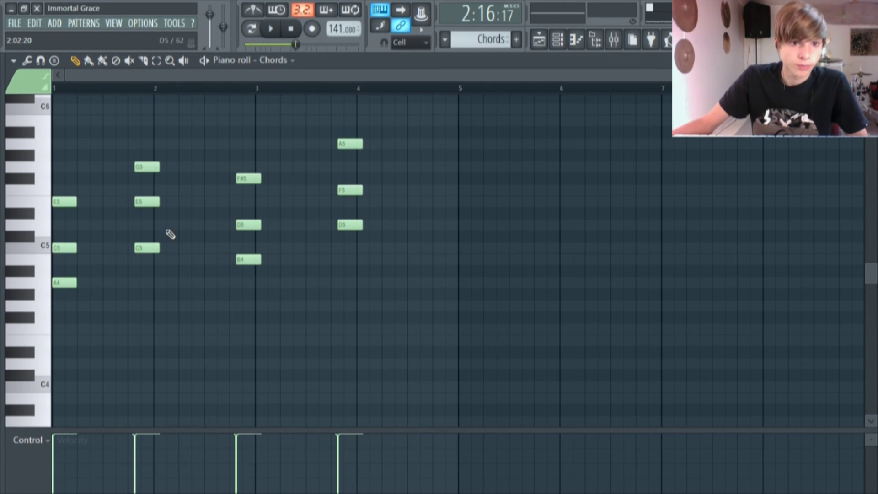
click(544, 41)
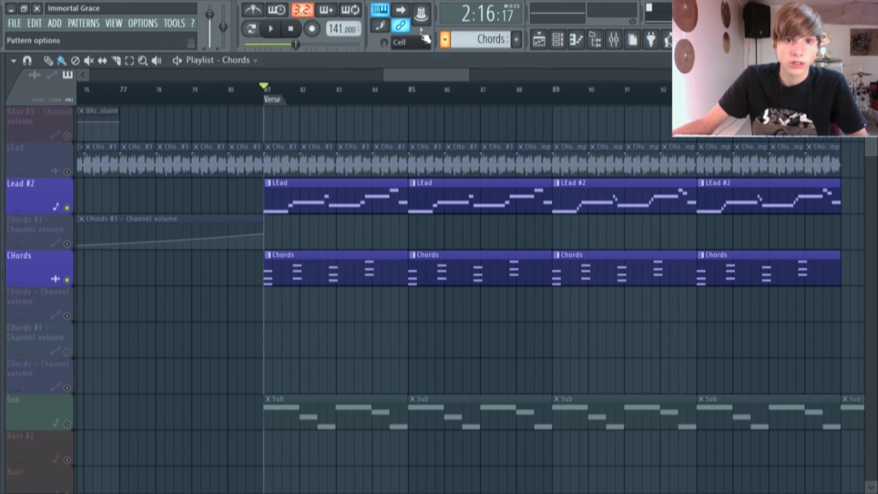
- Play the Lead #2 and CHords tracks together from the Verse at bar 81, following playback to bar 89
click(271, 28)
scroll(376, 169, up, 2)
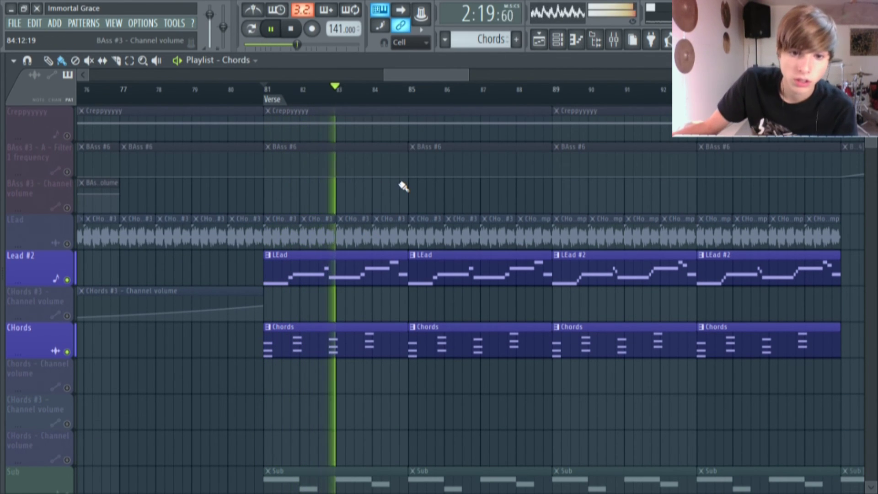
drag(430, 89, 451, 76)
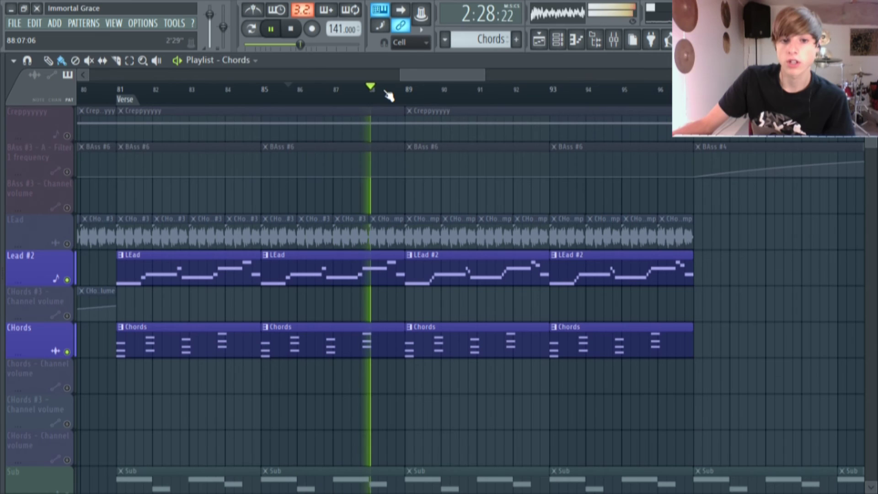
drag(428, 73, 431, 71)
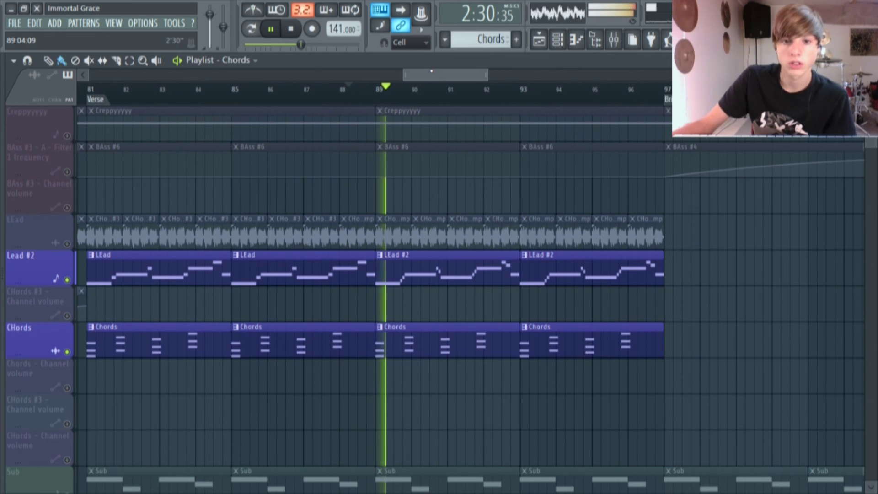
- Examine the LEad #2 pattern in the piano roll during playback, return to the playlist and pause
click(417, 269)
double_click(420, 266)
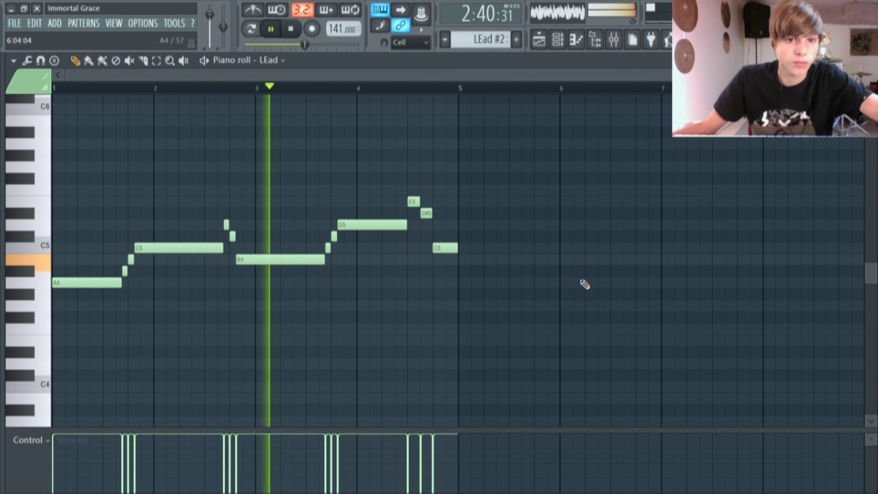
click(538, 40)
key(space)
- Restore all playlist tracks, and isolate Drums and Hats for the Verse at bar 81
right_click(67, 279)
right_click(67, 279)
scroll(403, 262, up, 3)
scroll(402, 263, down, 7)
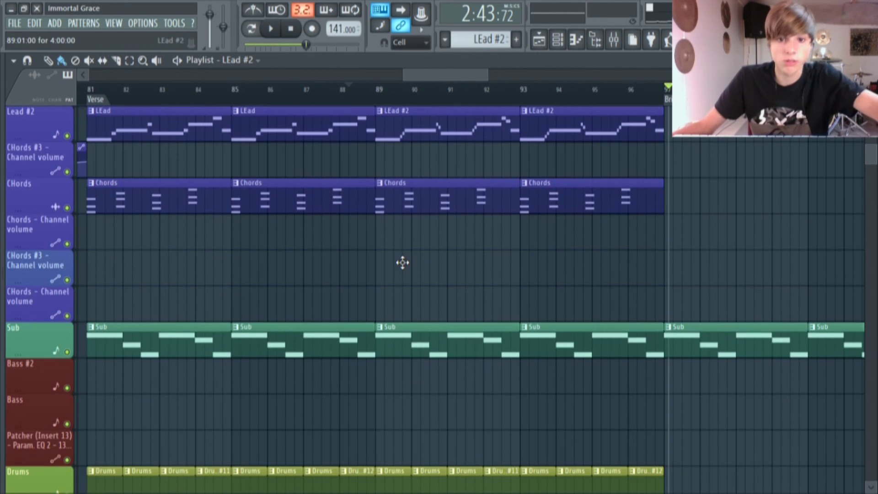
scroll(402, 262, down, 5)
scroll(428, 90, left, 5)
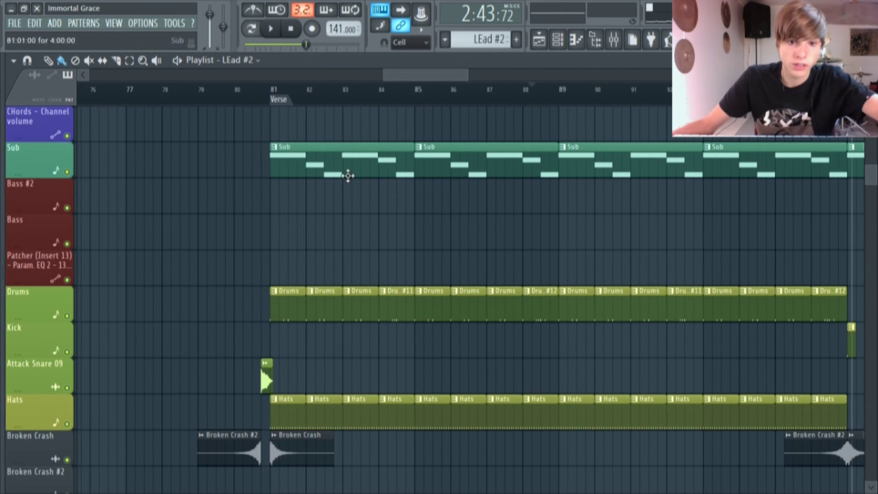
right_click(67, 315)
click(67, 424)
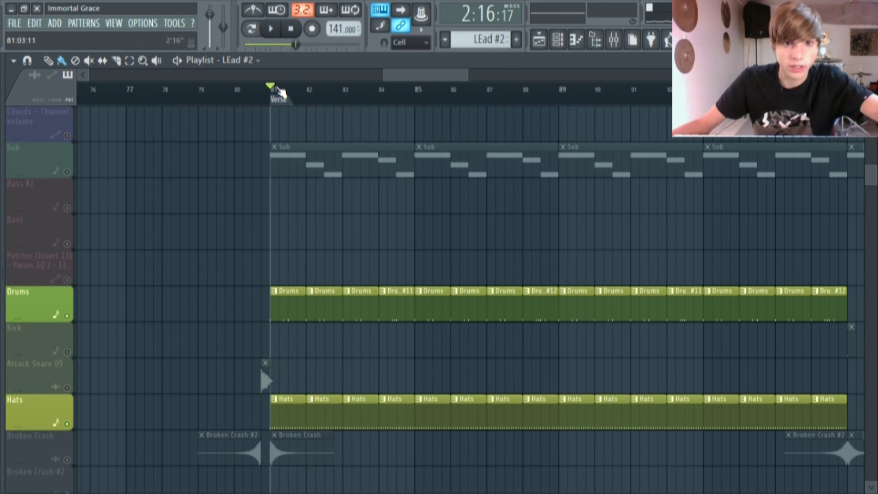
- Start playback at the Verse, add the Lead #2 and CHords tracks to the drums, and restart from just before bar 81
click(275, 29)
scroll(82, 221, up, 6)
click(66, 172)
click(67, 243)
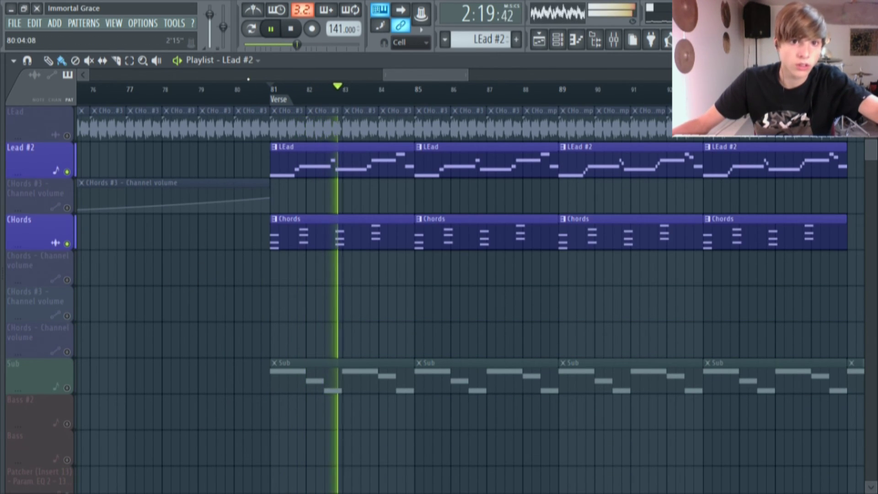
click(254, 86)
drag(448, 75, 457, 75)
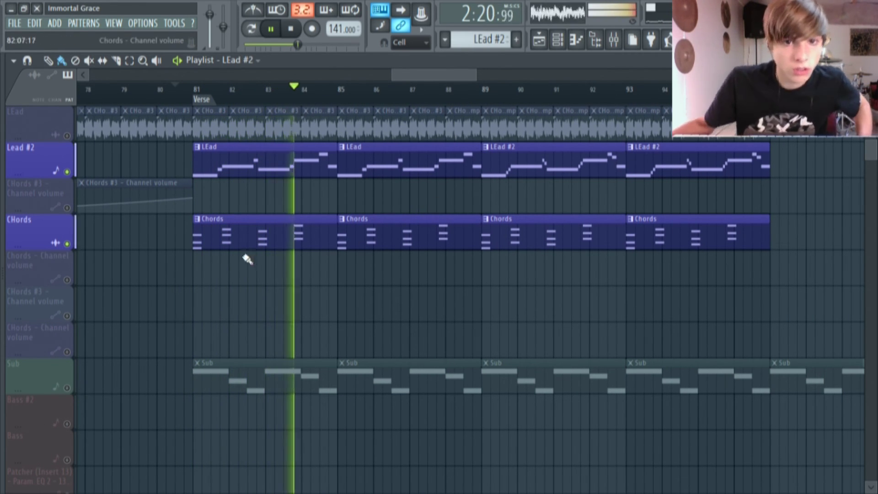
- Unmute LEad, Creppyyyyy, the BAss #3 filter frequency and channel volume automation, and Sub one after another during playback
scroll(343, 277, up, 1)
scroll(343, 277, up, 1)
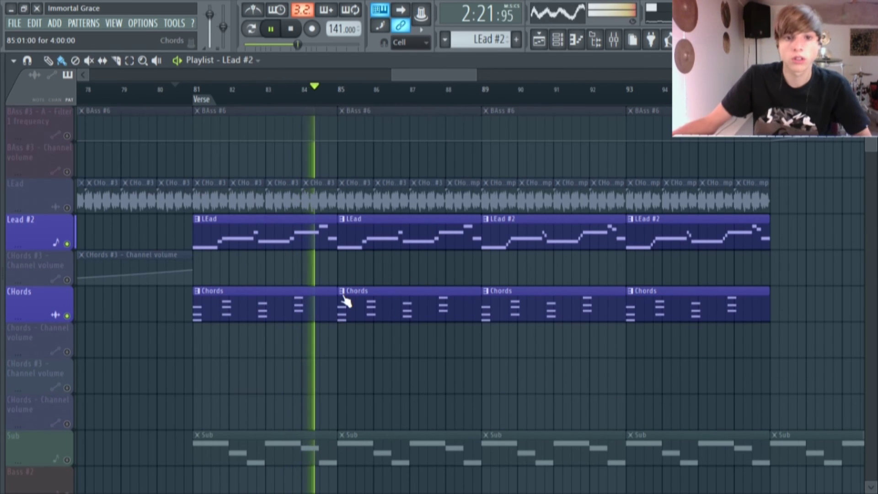
click(72, 210)
scroll(134, 264, up, 2)
scroll(134, 261, up, 2)
click(67, 244)
click(67, 279)
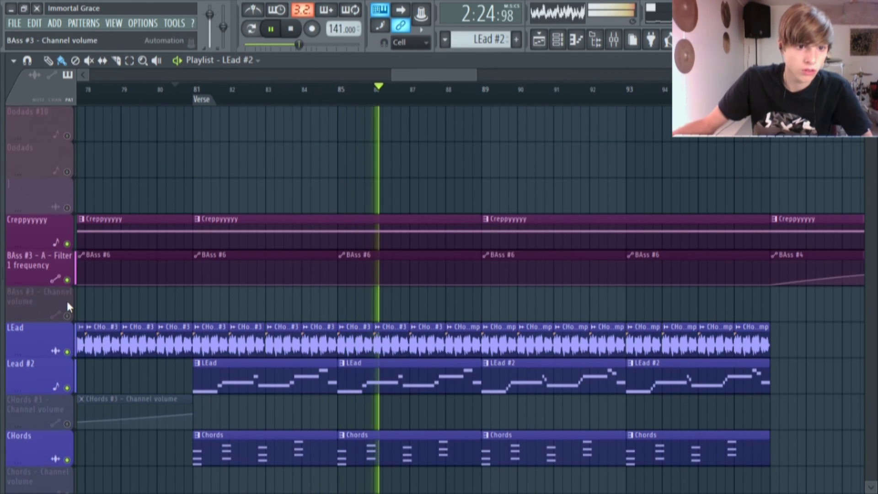
click(67, 315)
scroll(145, 306, up, 4)
scroll(150, 304, up, 5)
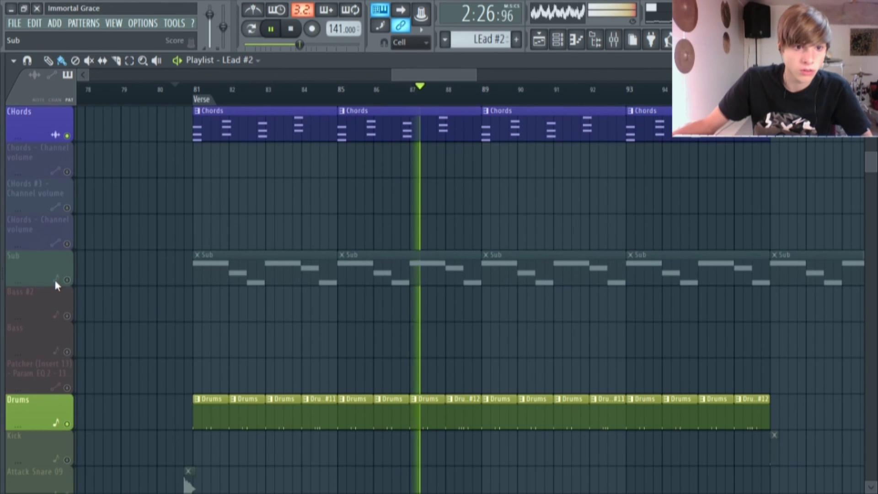
click(66, 279)
- Unmute all playlist tracks, replay the full mix from just before the Verse at bar 81 and pause
right_click(68, 280)
right_click(68, 280)
scroll(333, 303, up, 9)
click(175, 88)
scroll(447, 187, down, 5)
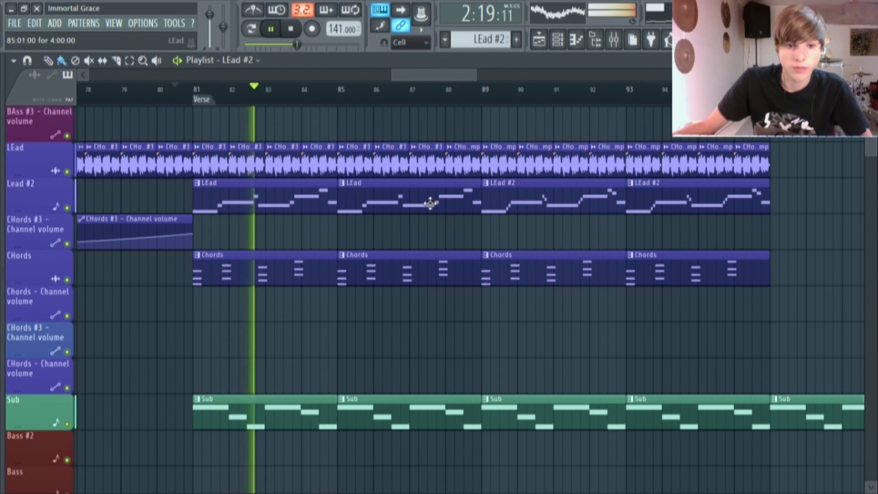
click(272, 30)
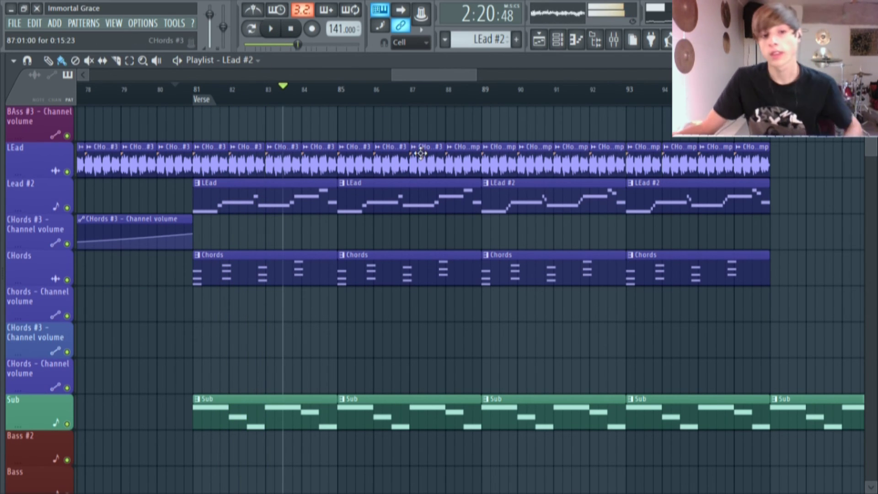
- Leave only Bass, its \ automation, and the \ #10 channel volume and panning tracks audible for the Bridge at bar 97
scroll(471, 231, right, 5)
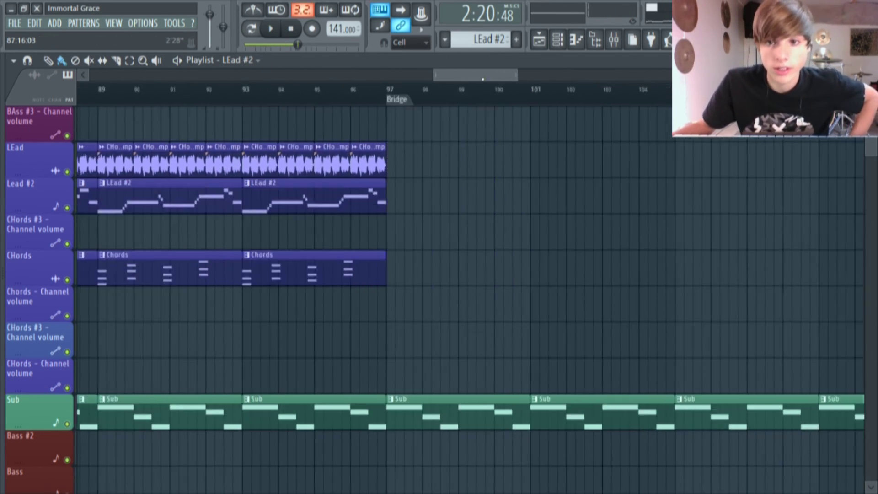
scroll(471, 231, up, 1)
scroll(457, 207, up, 9)
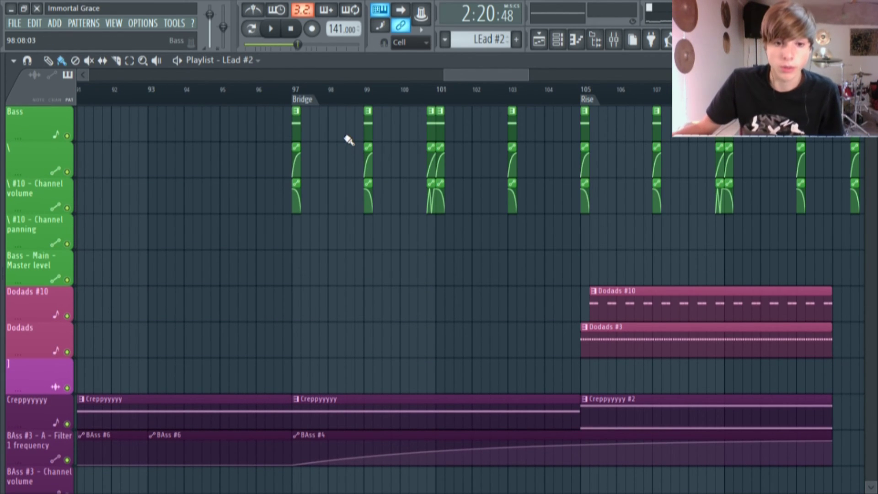
scroll(354, 151, down, 3)
scroll(361, 162, down, 16)
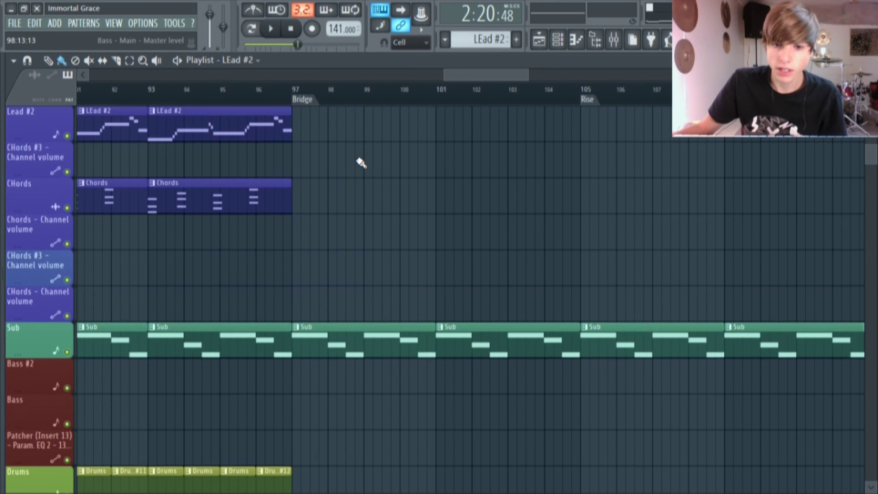
scroll(378, 221, up, 8)
scroll(366, 206, up, 13)
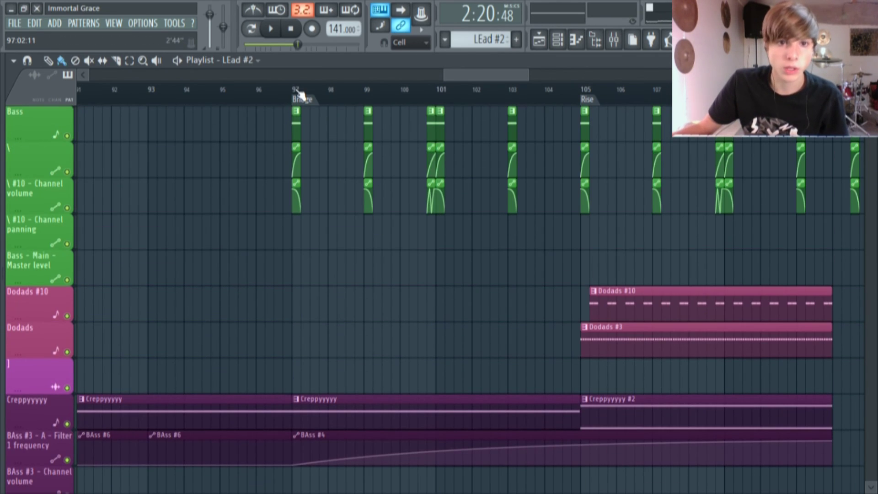
right_click(68, 136)
click(67, 172)
click(68, 208)
click(68, 243)
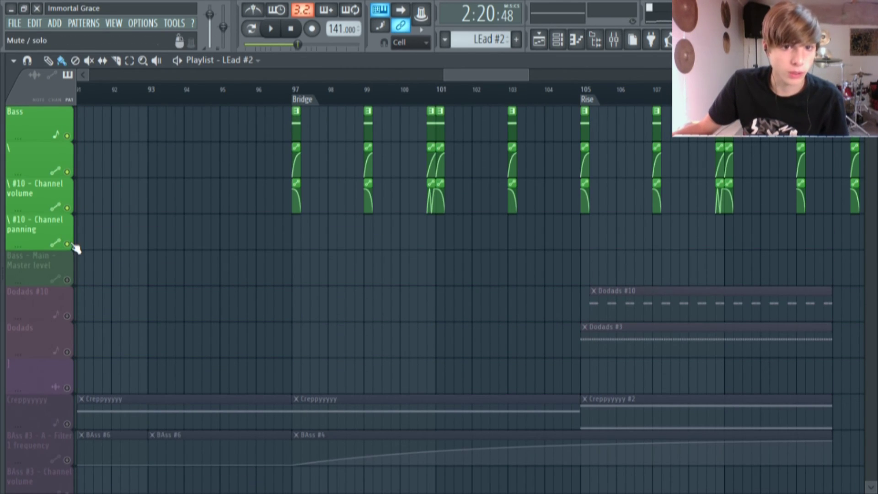
- Audition the isolated Bass tracks through the Bridge, skip ahead to the Rise at bar 105 and bar 108, and pause
key(space)
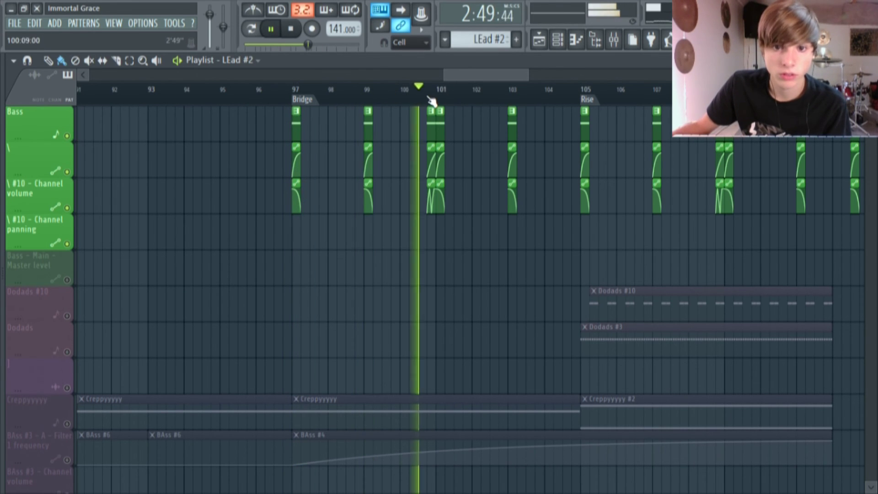
click(507, 94)
click(588, 98)
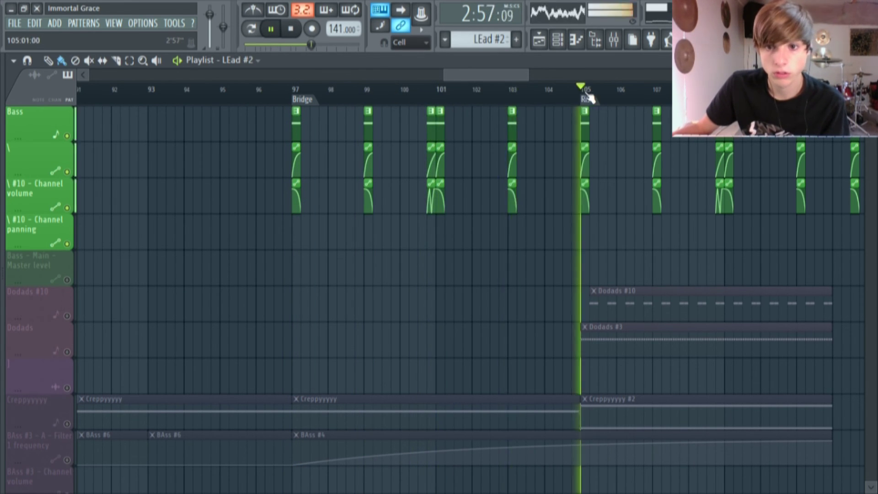
click(704, 94)
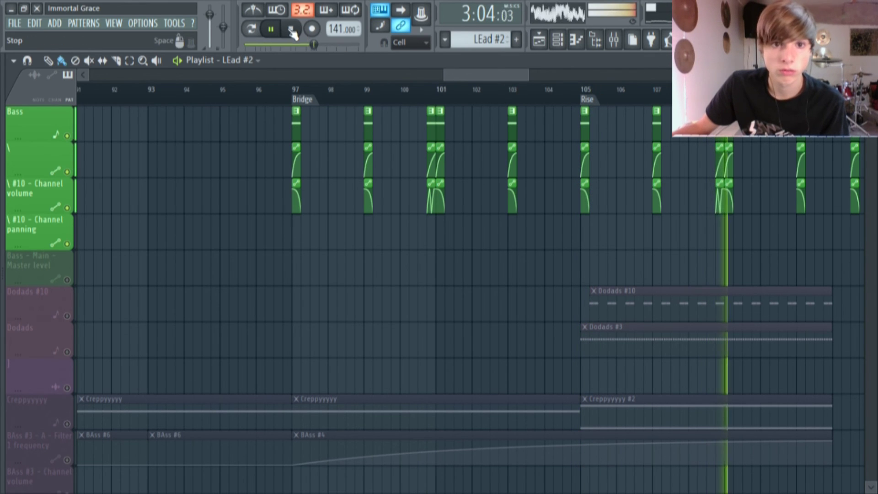
key(space)
- Leave only the Dodads #10 and Dodads tracks audible and play them from the Rise at bar 105
drag(494, 74, 513, 75)
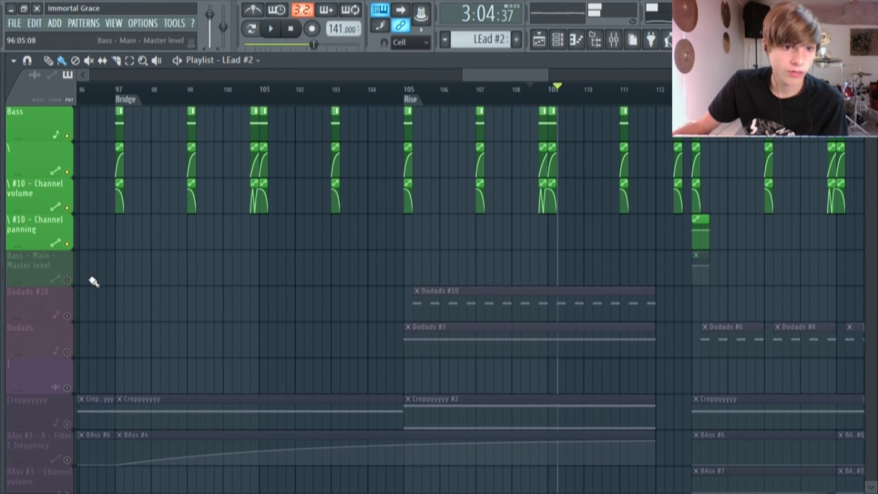
ctrl+click(67, 316)
click(66, 352)
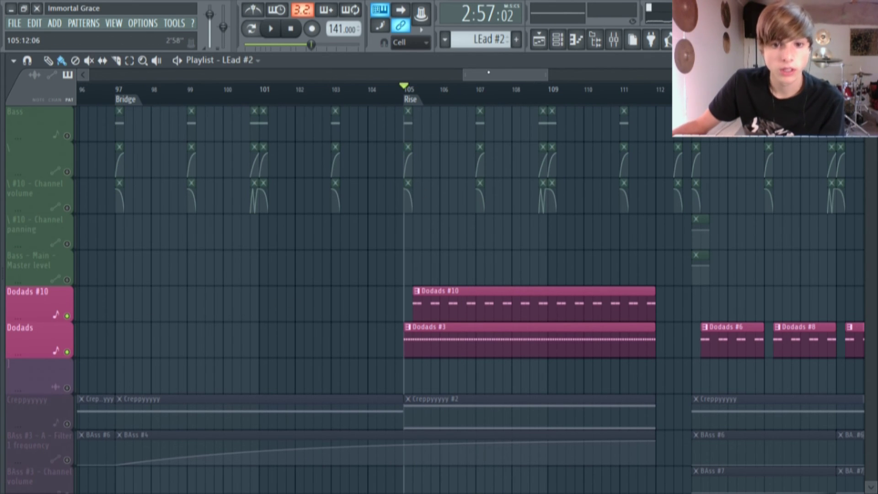
click(271, 30)
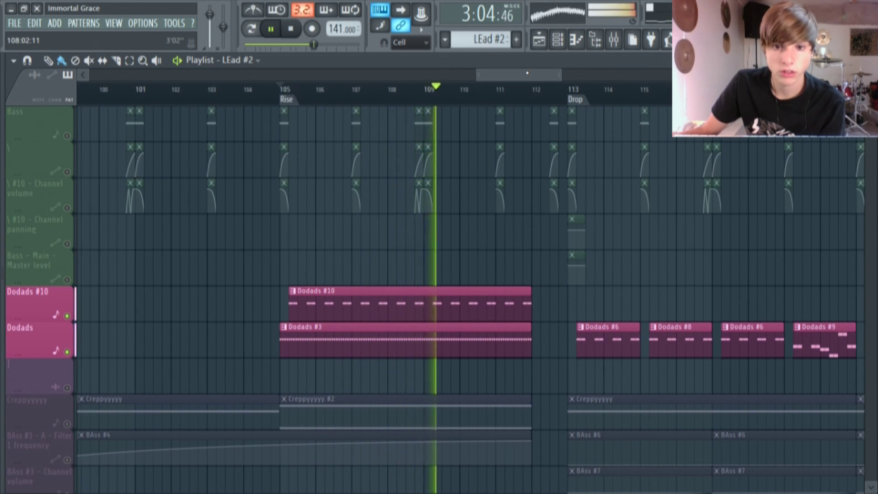
- Open the Dodads #3 pattern in the piano roll, pause playback and examine its repeated notes from bar 1
double_click(443, 337)
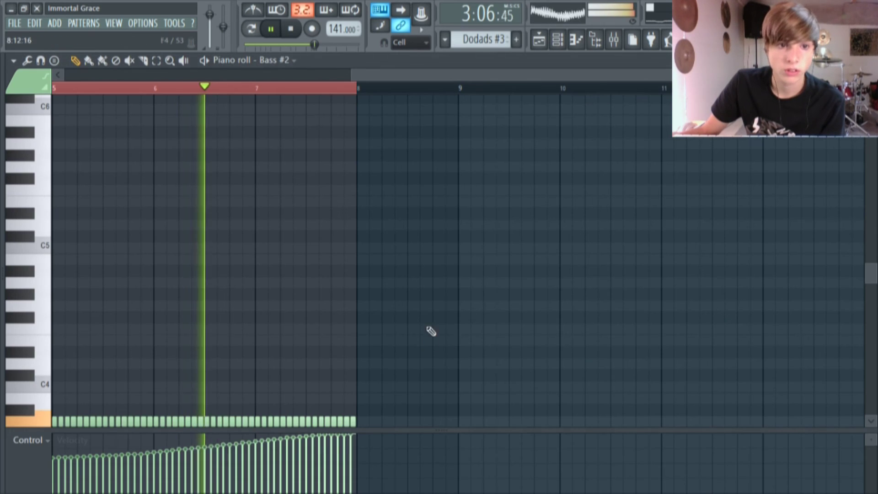
drag(430, 76, 143, 76)
click(270, 28)
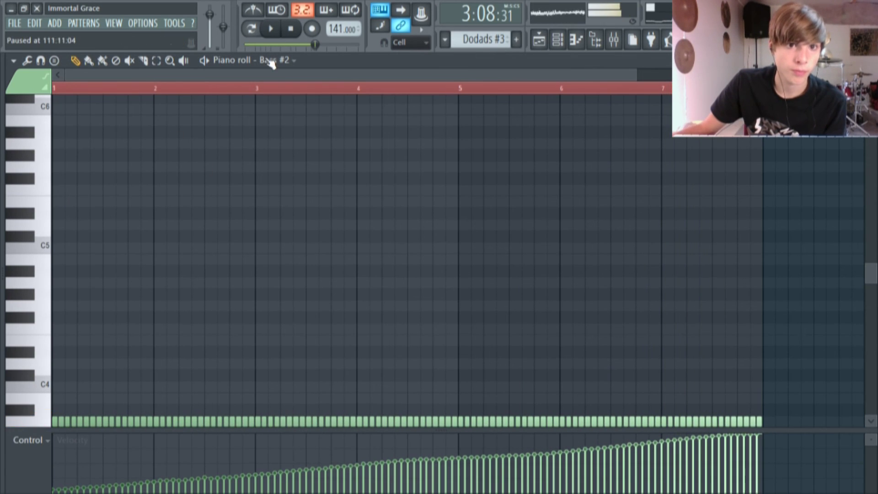
scroll(282, 224, down, 4)
scroll(160, 419, down, 1)
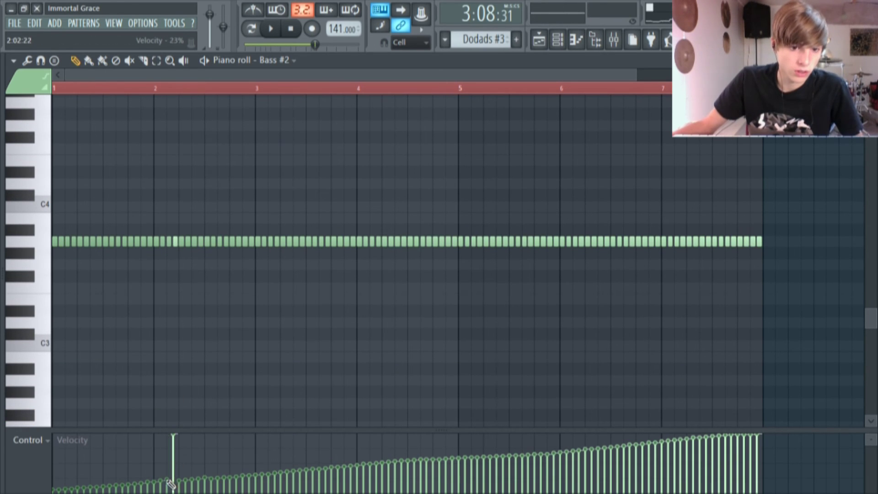
- Enlarge the velocity lane, redraw the Dodads #3 note velocities as a steady rising ramp, shrink the lane and return to the playlist
drag(209, 429, 207, 93)
mouse_move(58, 489)
mouse_down()
mouse_move(568, 222)
mouse_move(691, 138)
mouse_up()
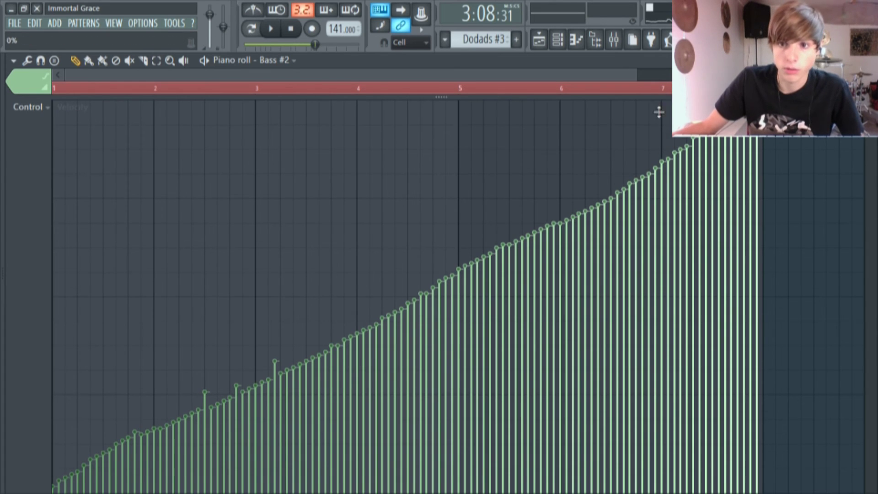
drag(662, 97, 601, 457)
scroll(386, 349, up, 3)
scroll(394, 353, down, 4)
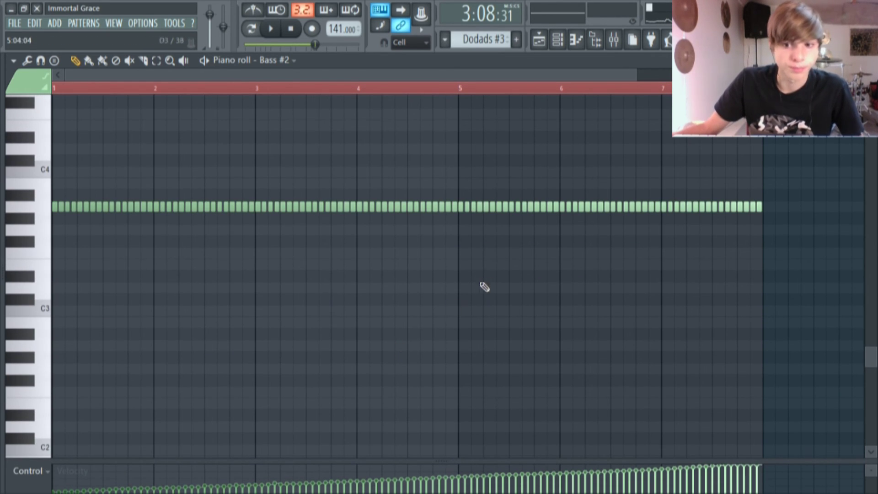
click(538, 39)
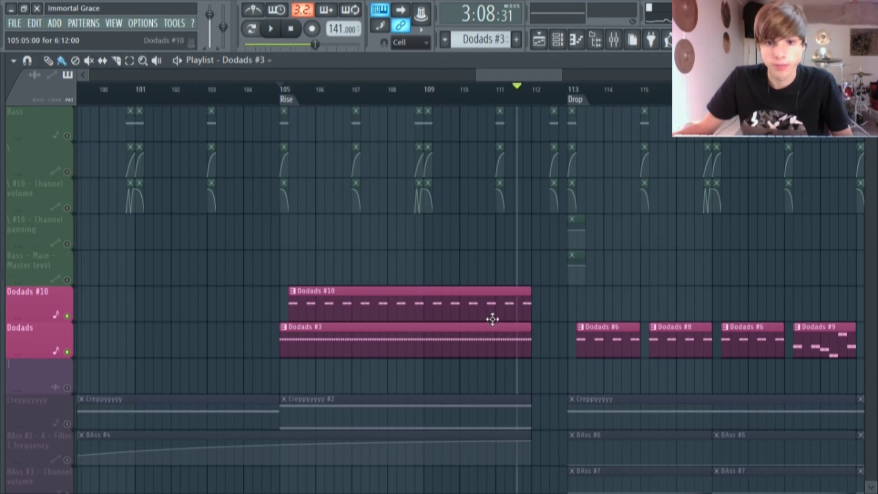
- Open the Dodads #10 pattern in the piano roll and enlarge the velocity lane to examine its note velocities
double_click(485, 295)
drag(459, 74, 83, 82)
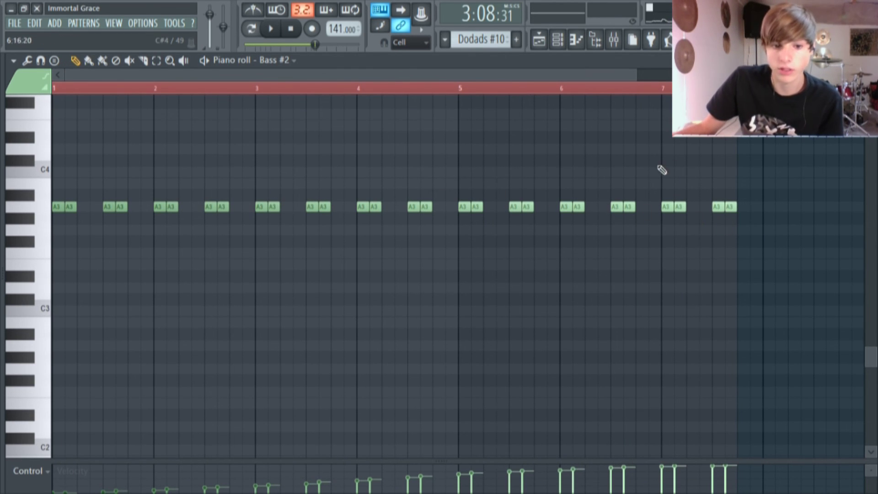
scroll(670, 163, down, 4)
drag(307, 460, 303, 160)
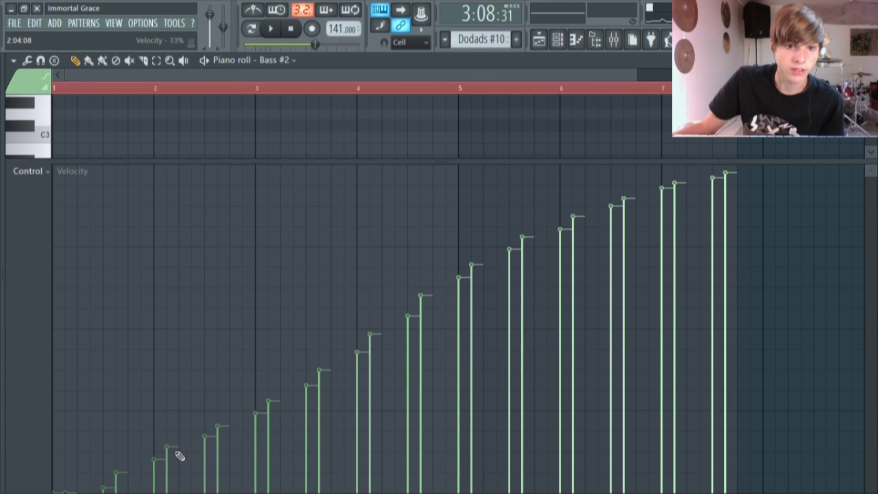
- Return to the playlist and make all tracks audible again
click(546, 47)
right_click(67, 316)
right_click(67, 351)
right_click(69, 328)
click(67, 316)
right_click(67, 315)
right_click(66, 315)
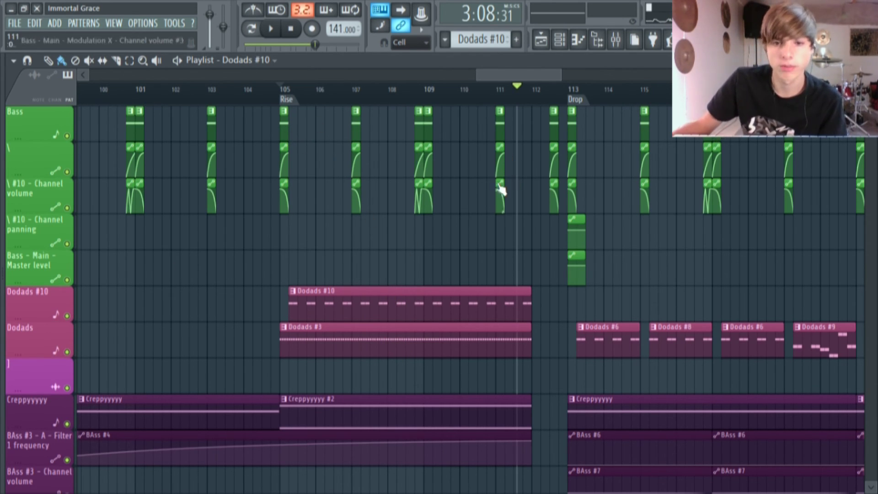
- Open the Creppyyyyy #2 pattern in the piano roll, shrink the velocity lane, play its sustained notes, pause and return to the playlist
scroll(425, 219, down, 3)
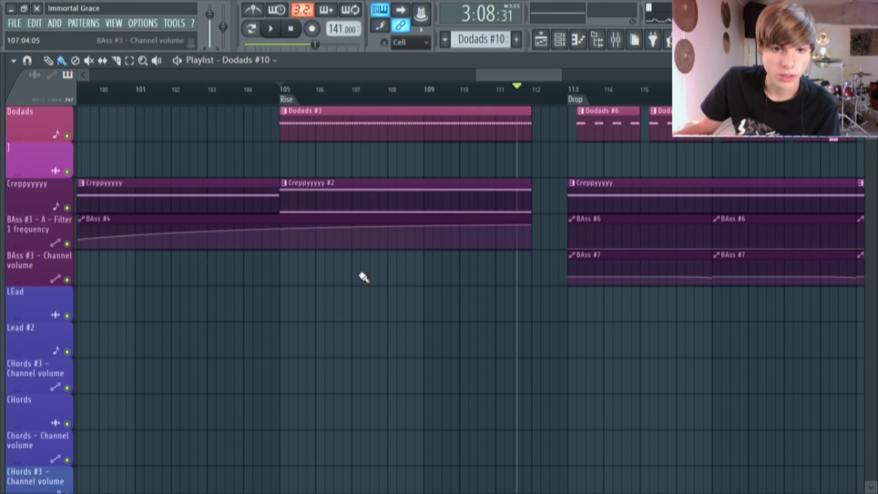
double_click(302, 201)
drag(272, 158, 249, 417)
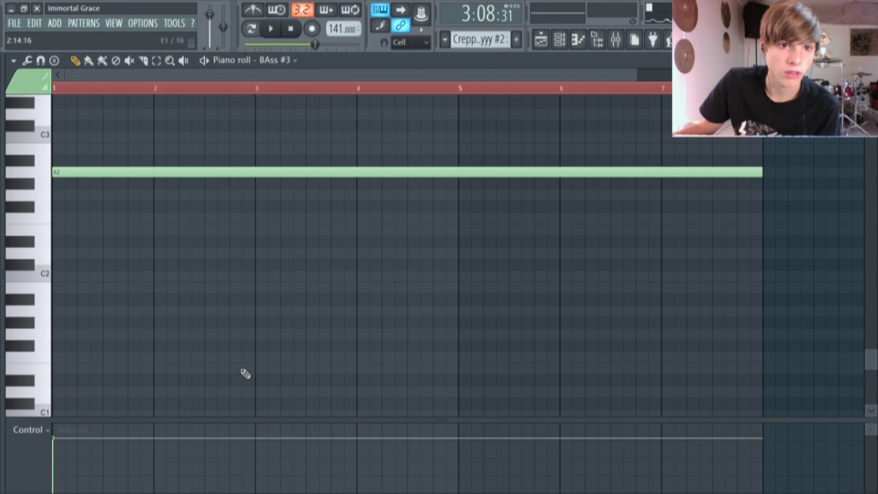
click(270, 28)
scroll(302, 233, up, 5)
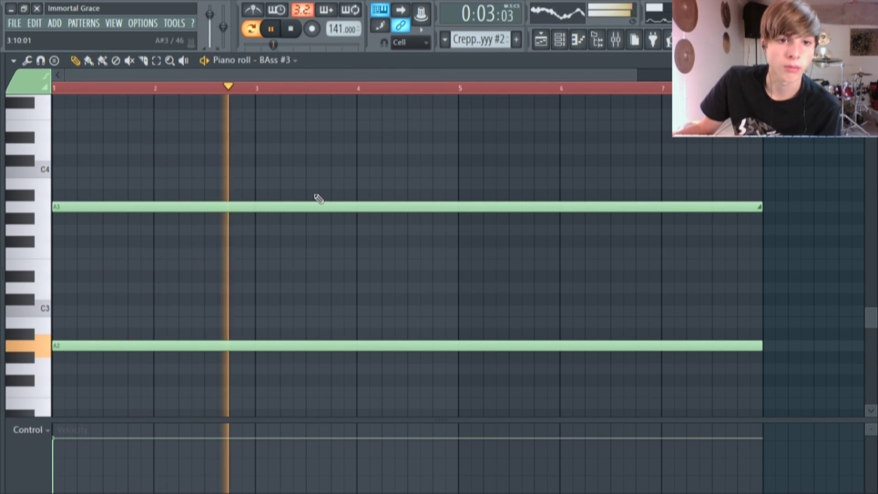
click(270, 29)
key(F5)
- Leave only the Drums, Kick and Attack Snare 09 tracks audible, play them from the Rise at bar 105 and skip ahead to bar 111
scroll(402, 210, down, 8)
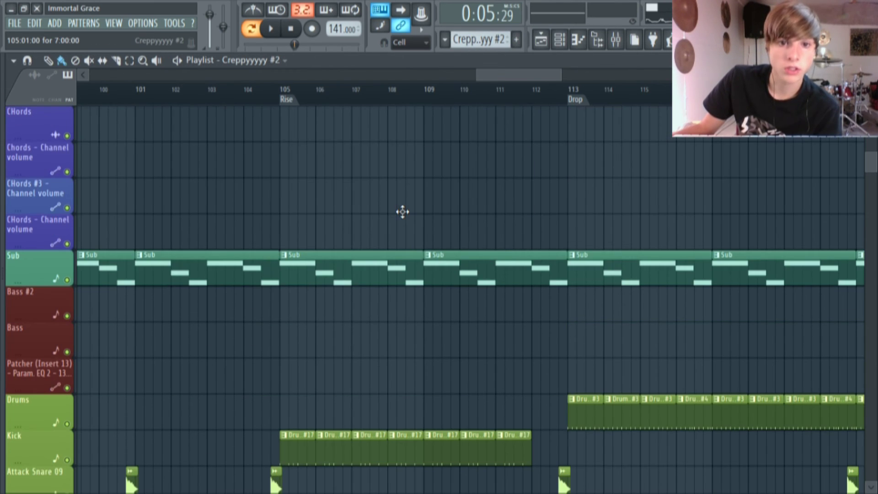
scroll(400, 215, down, 4)
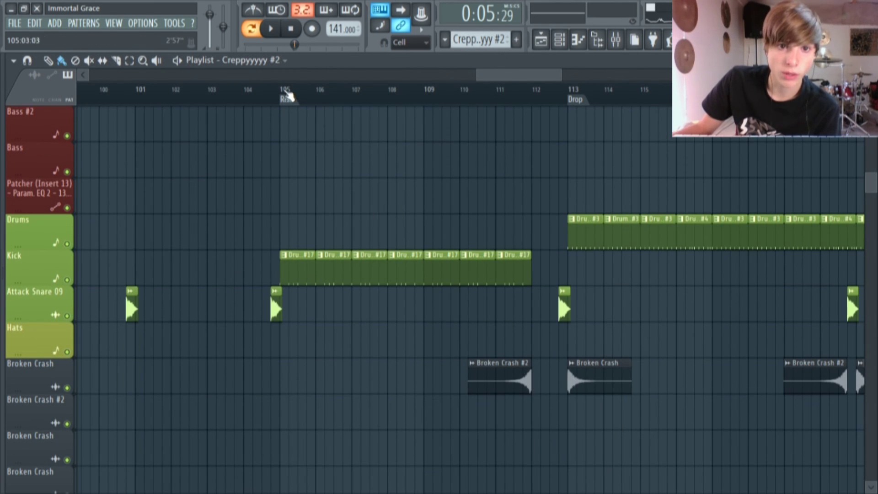
click(287, 95)
right_click(67, 244)
click(66, 280)
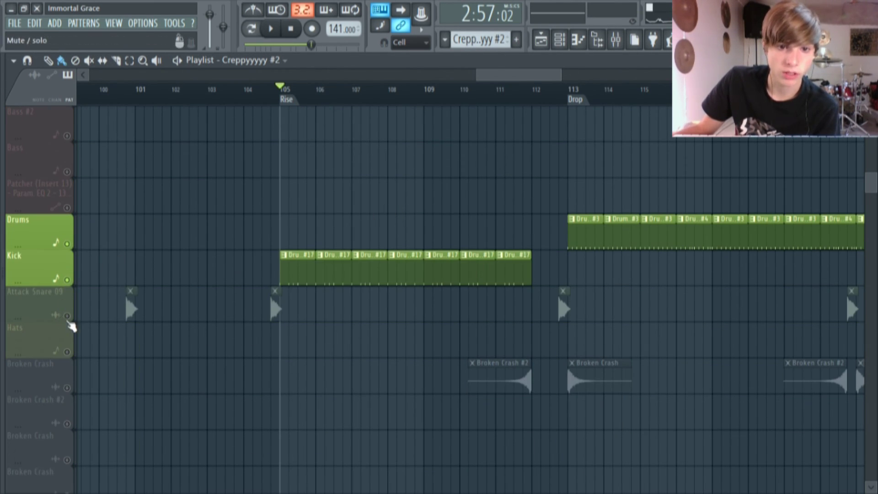
click(67, 316)
click(272, 29)
scroll(391, 212, up, 2)
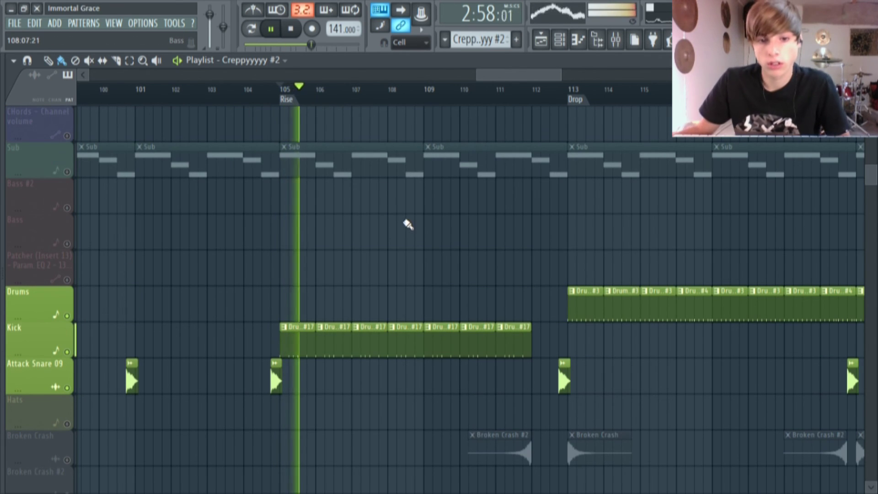
click(505, 89)
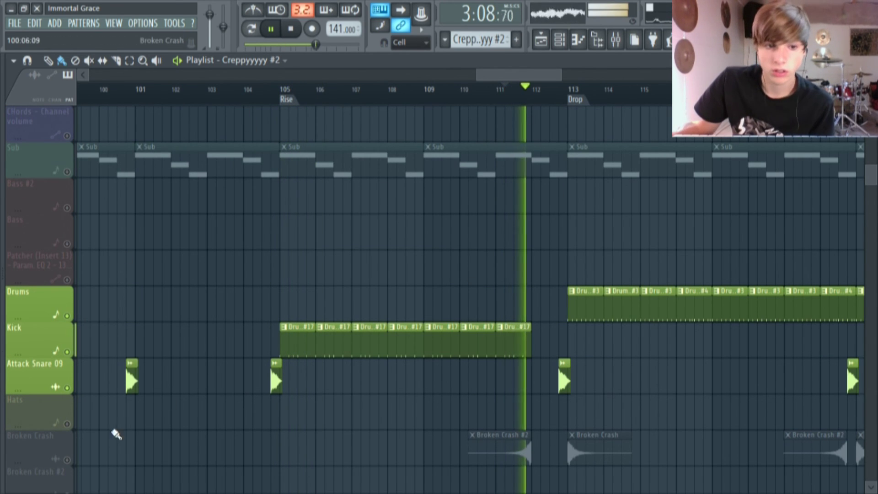
- Briefly isolate the Hats track, make all tracks audible again and pause playback
click(66, 459)
right_click(72, 429)
right_click(68, 423)
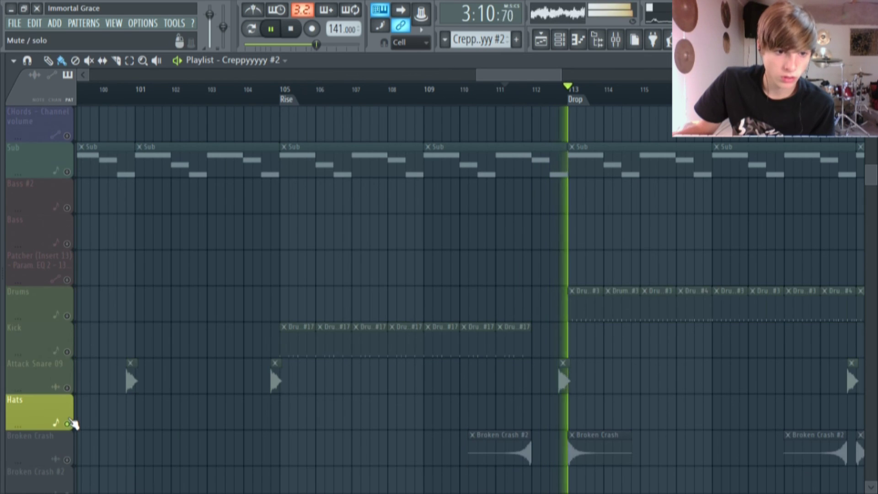
right_click(67, 423)
click(272, 29)
- Leave only the Bass track, its automation tracks, both Dodads tracks, the ] track and Creppyyyyy audible around the Drop
scroll(517, 196, up, 8)
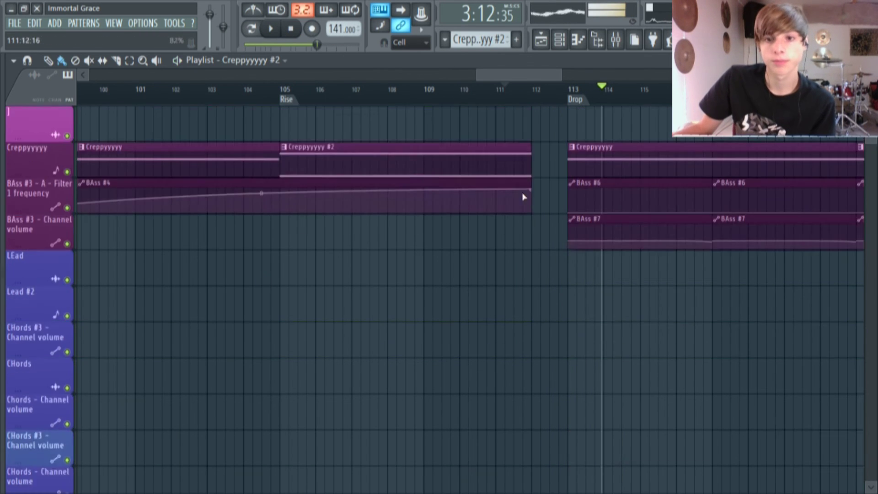
drag(534, 73, 560, 73)
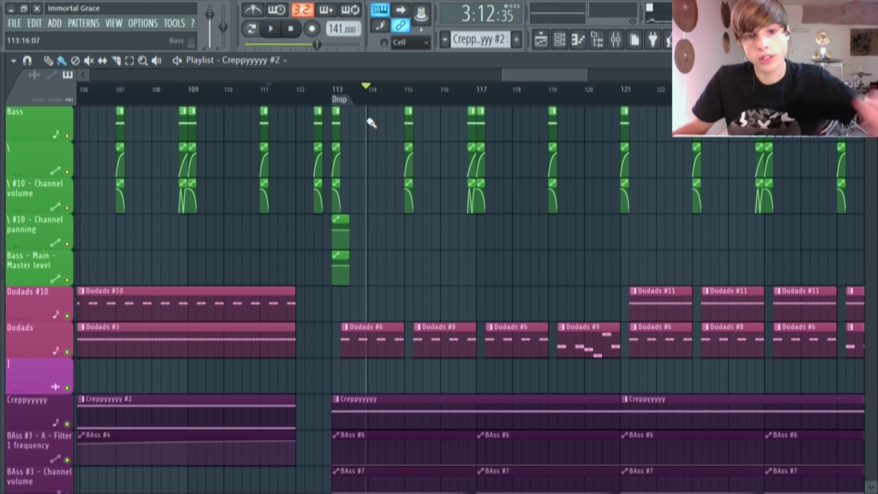
right_click(66, 136)
click(67, 175)
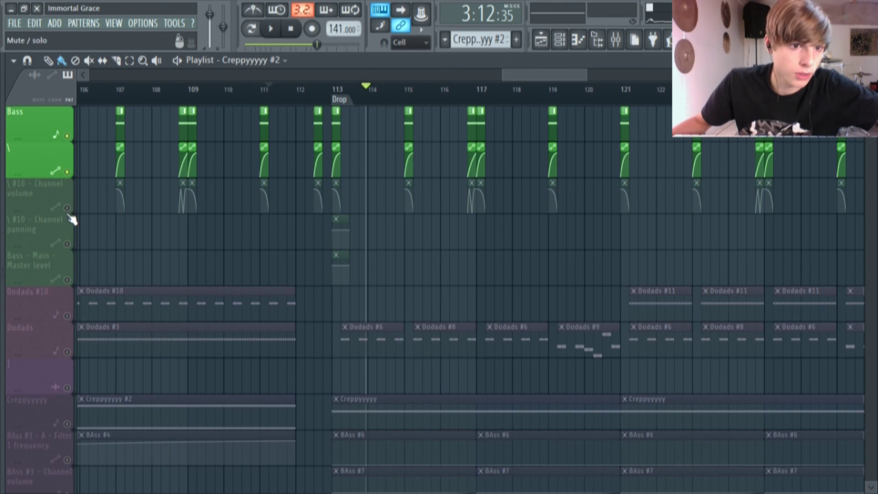
click(67, 208)
click(67, 243)
click(67, 243)
click(66, 280)
click(66, 244)
click(67, 315)
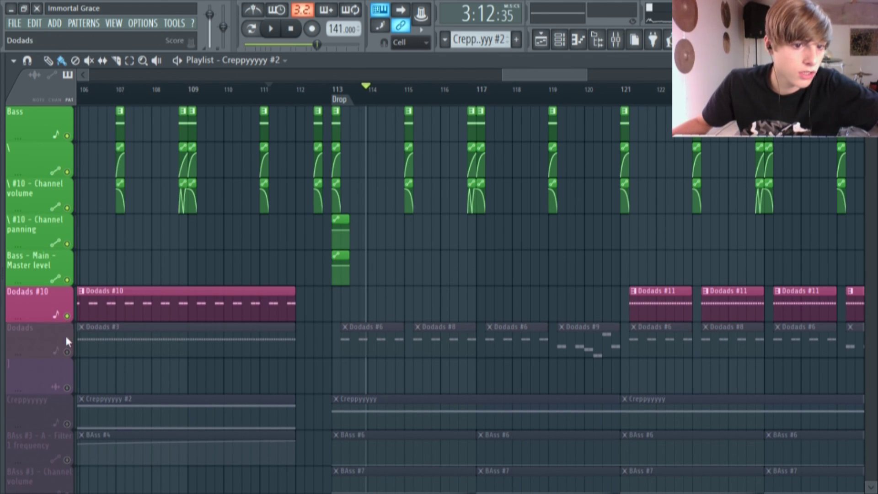
click(67, 352)
click(67, 388)
click(67, 423)
- Play the isolated Bass, Dodads and Creppyyyyy tracks from the Drop at bar 113 and pause around bar 117
click(346, 95)
key(space)
scroll(378, 157, up, 3)
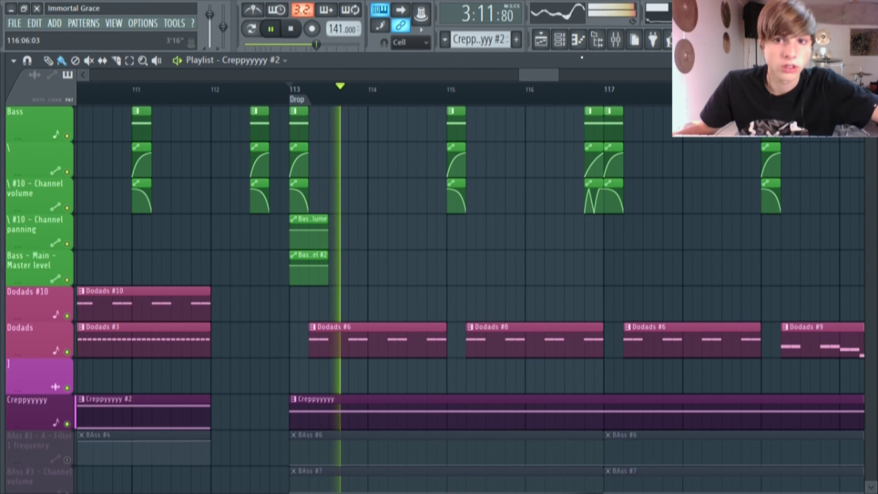
scroll(546, 167, down, 3)
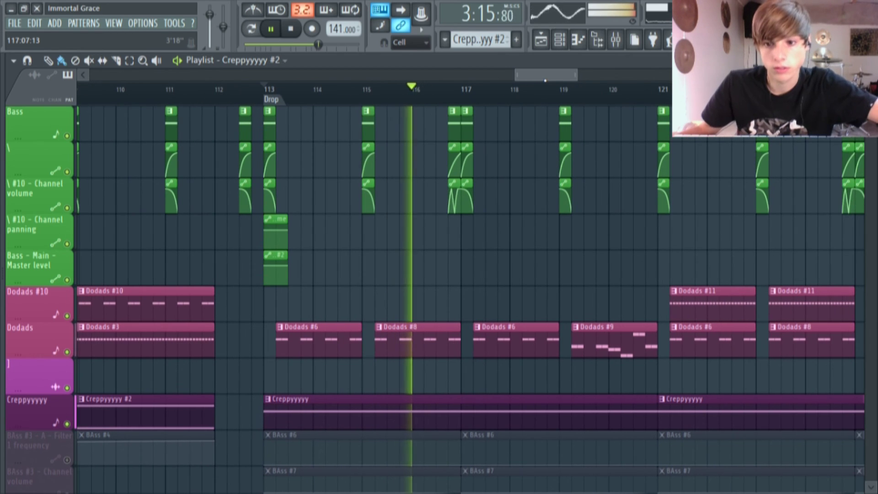
click(271, 29)
- Play the isolated tracks from bar 121, where the Dodads #11 clips enter, and pause after bar 125
scroll(484, 106, right, 3)
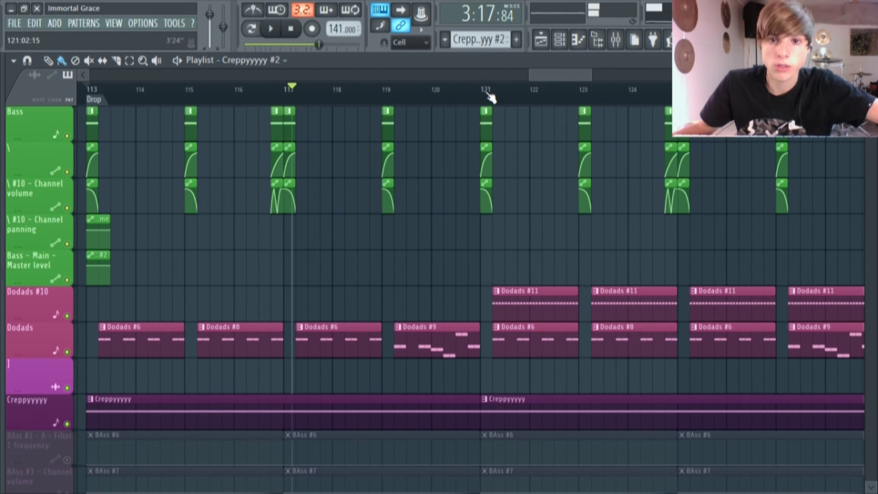
click(487, 93)
key(space)
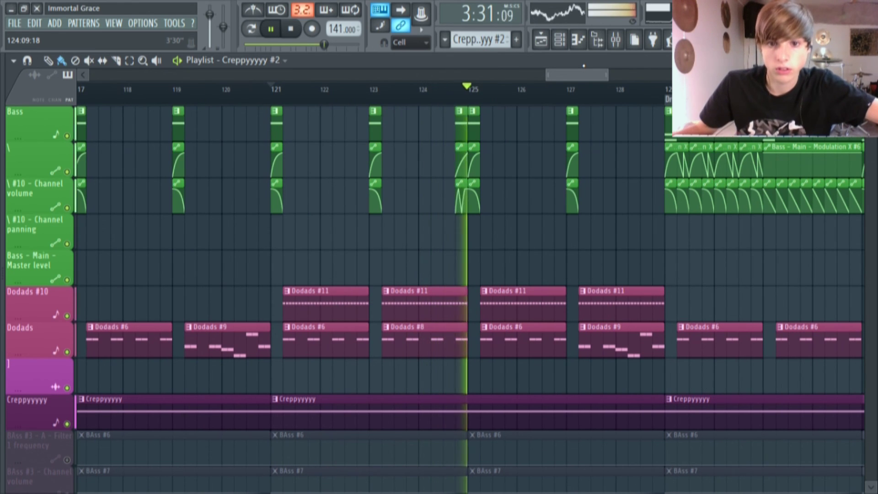
click(270, 28)
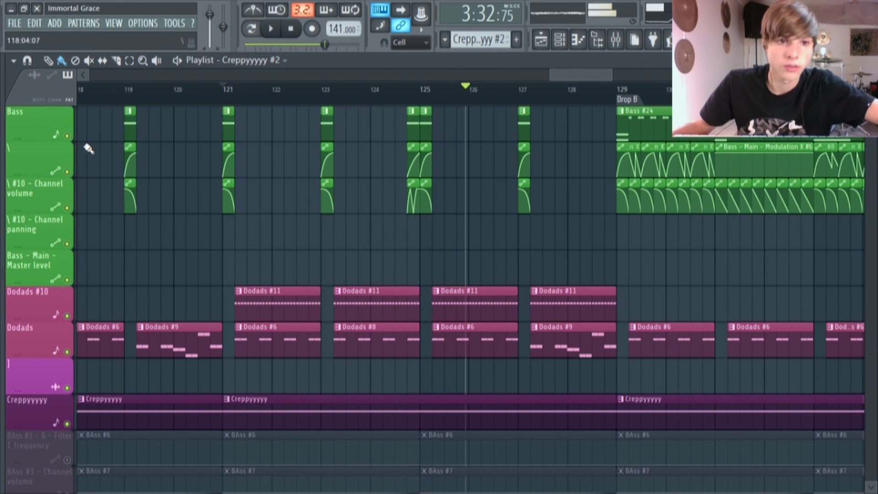
- Make all tracks audible again and place the playhead just before the Drop at bar 113
right_click(67, 136)
right_click(67, 135)
drag(595, 73, 539, 73)
scroll(405, 135, down, 3)
click(444, 90)
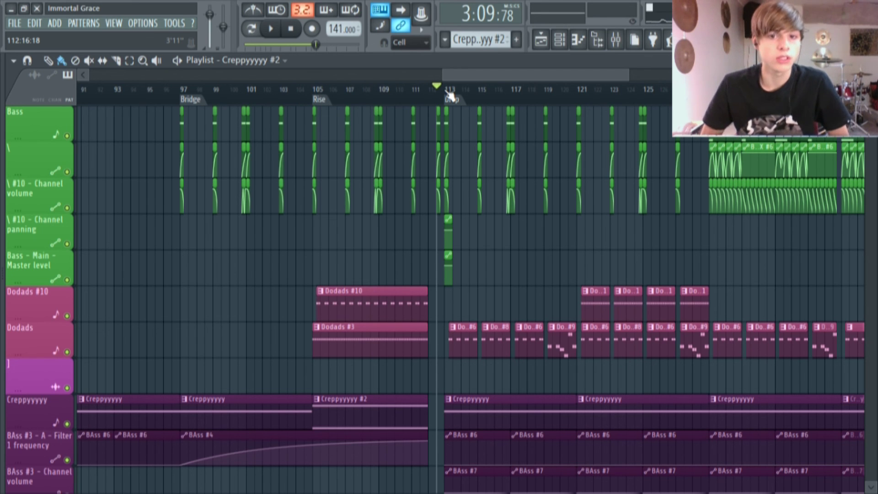
- Compare the first Drop at bar 41 with the second Drop at bar 113, looking through the bass, Dodads, sub and drum tracks
drag(450, 75, 174, 75)
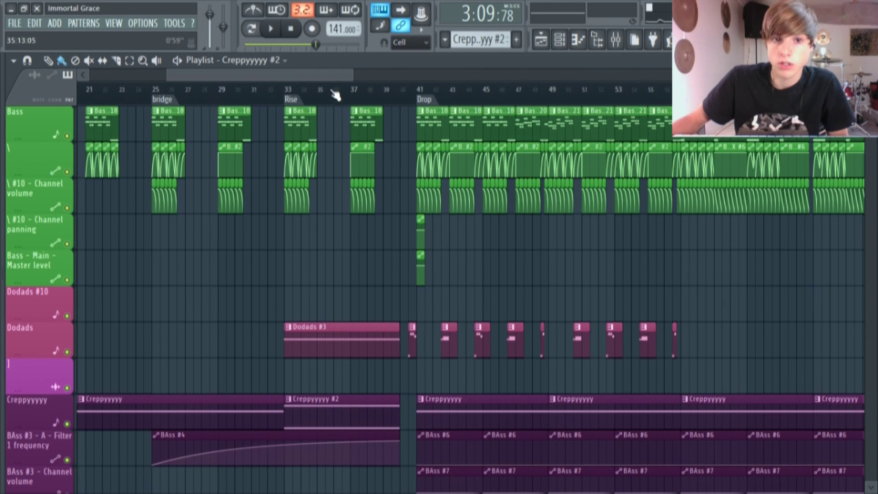
scroll(460, 211, right, 17)
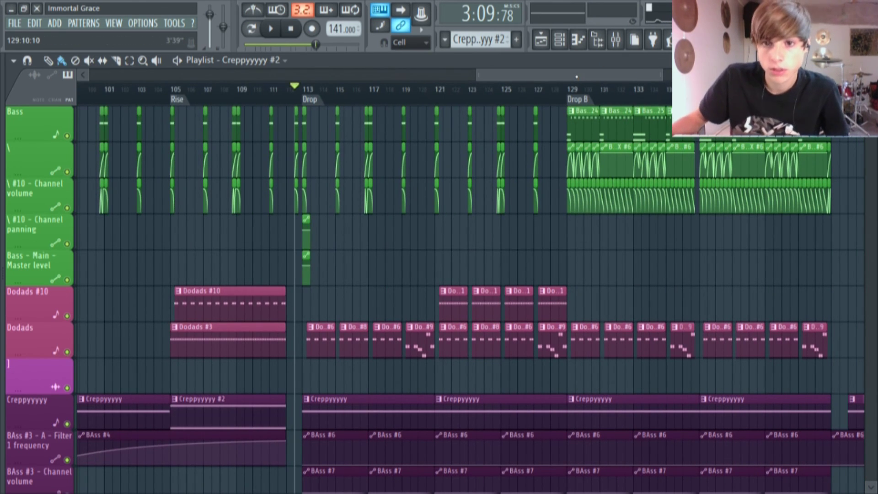
scroll(520, 189, left, 1)
scroll(520, 189, down, 4)
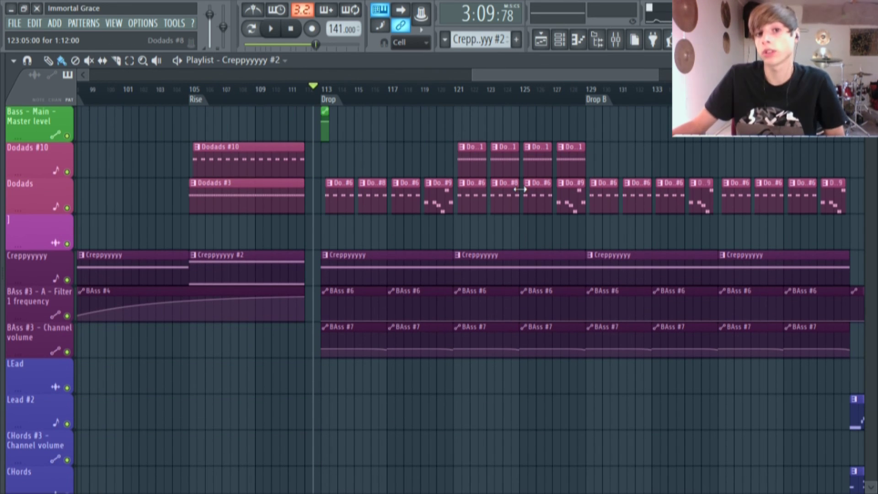
scroll(475, 219, up, 4)
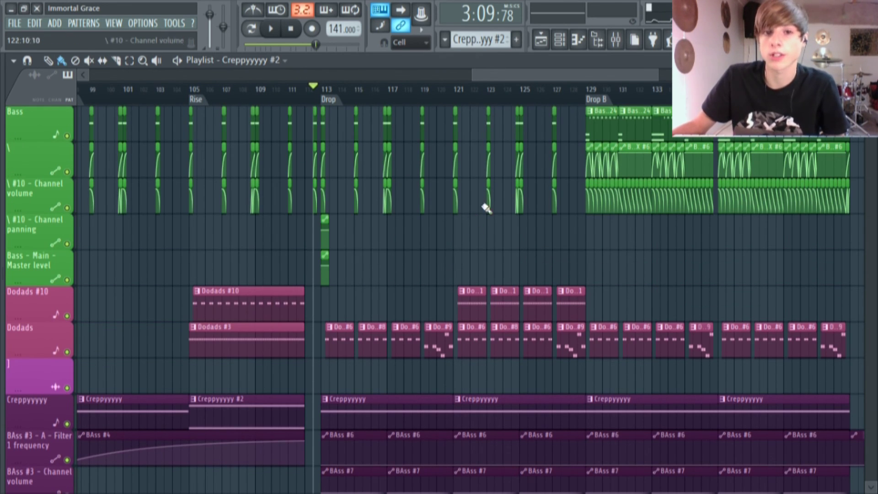
scroll(499, 183, down, 20)
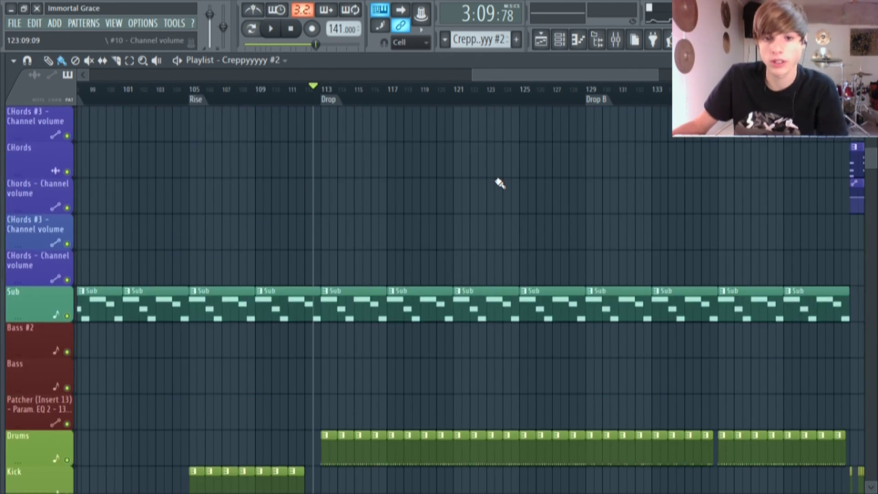
scroll(500, 184, up, 12)
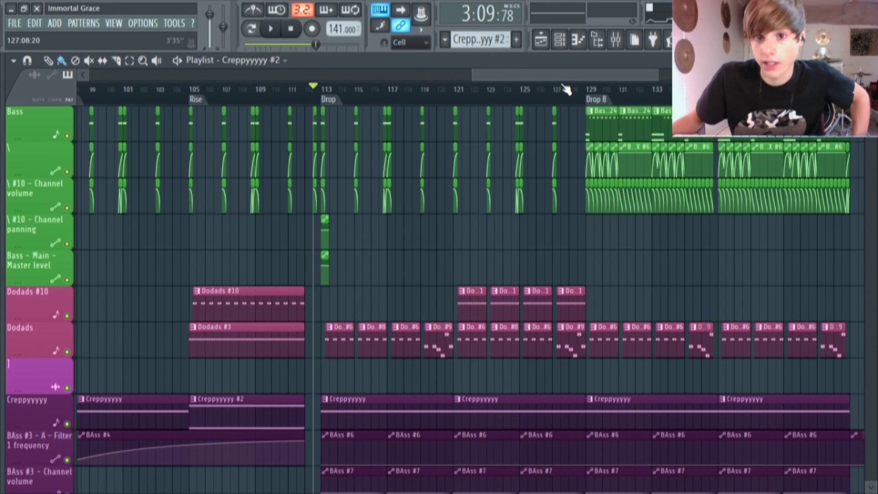
drag(569, 76, 574, 76)
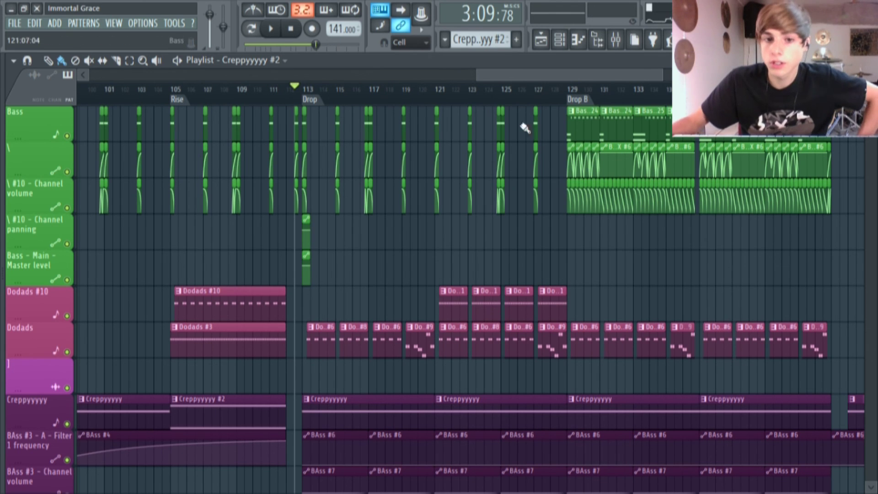
drag(549, 75, 529, 114)
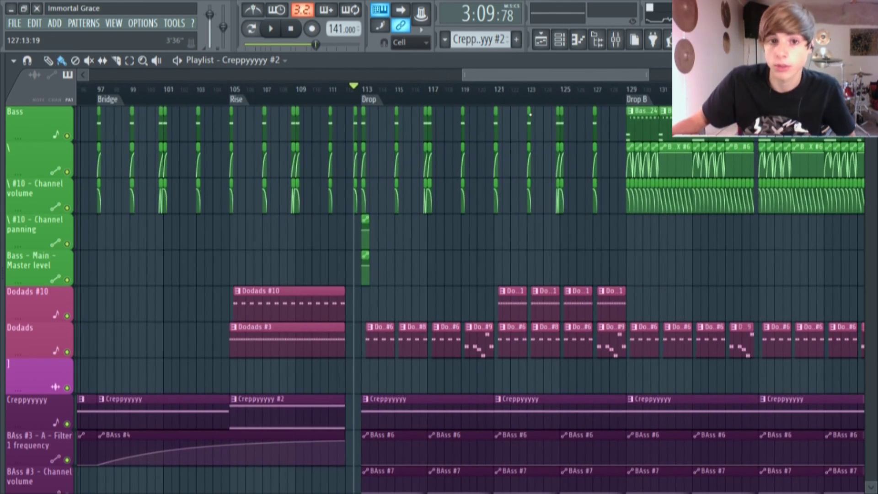
scroll(506, 193, down, 3)
scroll(526, 228, down, 20)
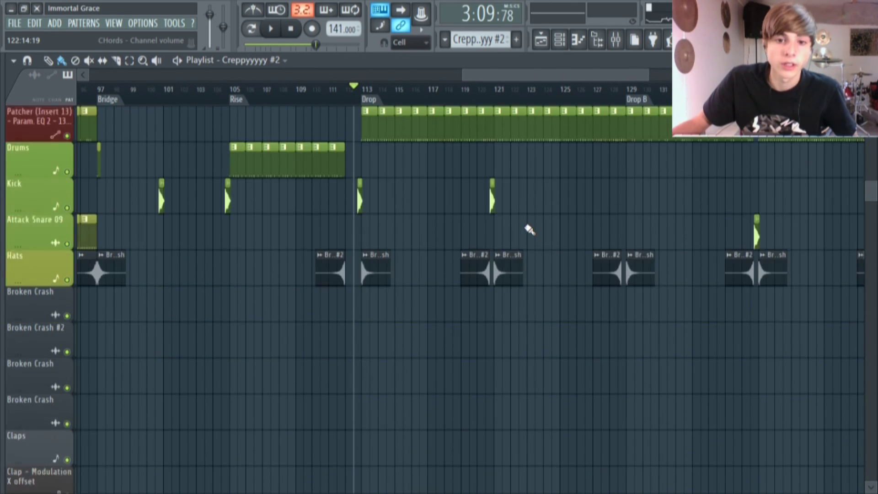
scroll(529, 229, up, 8)
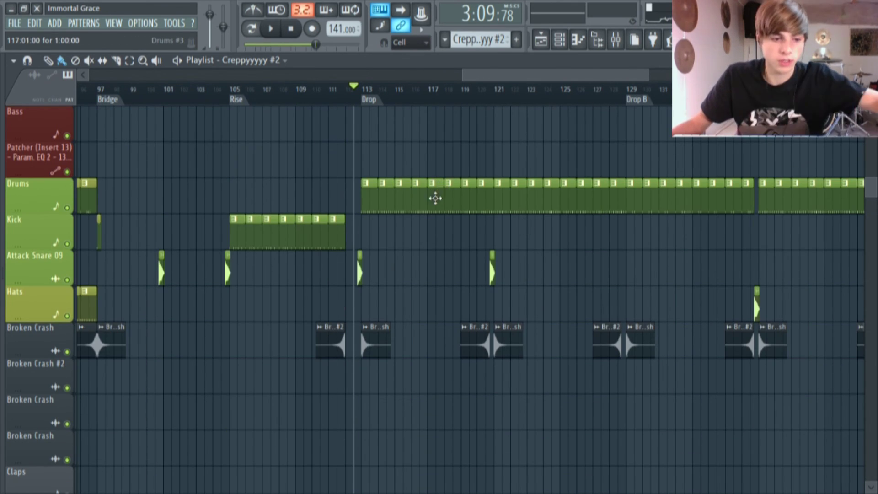
- Isolate the Drums track, play it through the Drop at bar 113, pause around bar 117 and make all tracks audible again
ctrl+scroll(435, 197, up, 6)
right_click(67, 209)
click(280, 99)
click(274, 31)
ctrl+scroll(364, 137, down, 3)
click(448, 93)
drag(553, 74, 566, 73)
key(space)
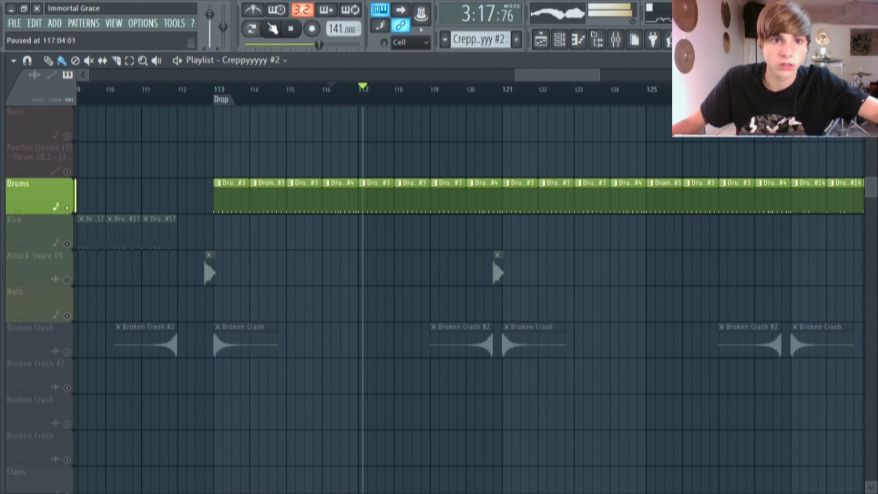
right_click(67, 208)
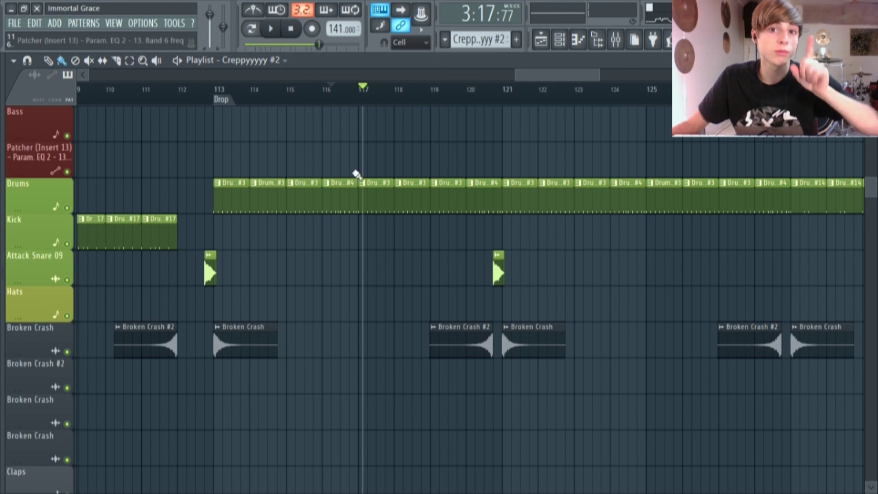
- Go to the Drop B section and place the playhead at its start at bar 129
scroll(558, 249, up, 6)
scroll(535, 239, down, 15)
drag(552, 74, 577, 74)
click(560, 92)
drag(660, 173, 288, 172)
click(201, 94)
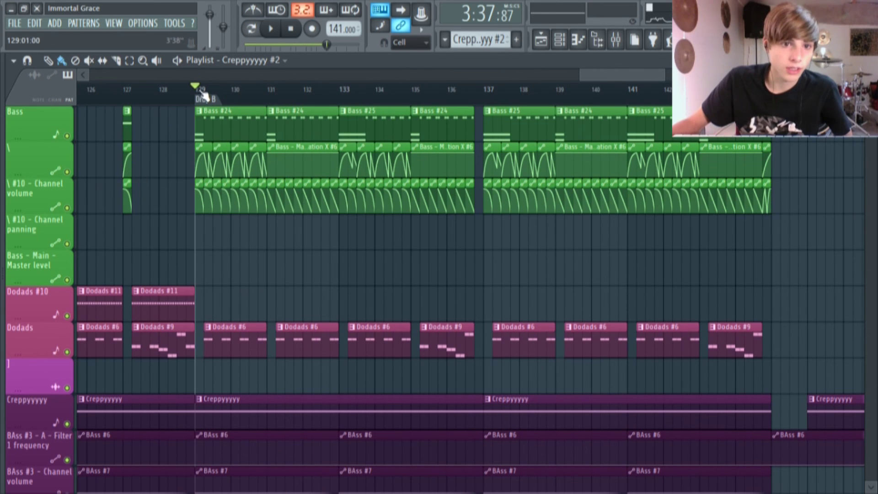
- Isolate the Bass track with its modulation, channel volume and channel panning tracks, and play Drop B from bar 129
right_click(59, 138)
click(45, 128)
right_click(69, 136)
click(69, 170)
click(69, 208)
click(67, 244)
click(277, 32)
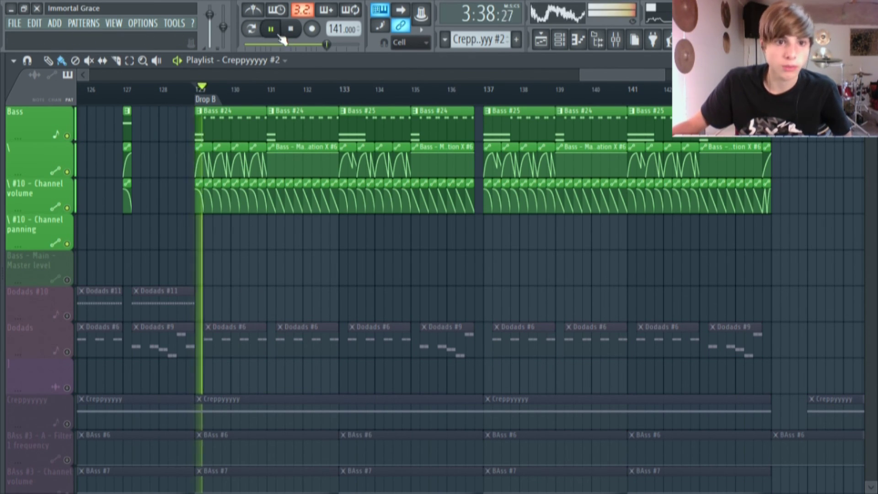
- Add the Dodads track to the bass playback, pause around bar 131, and make all tracks audible again
click(67, 352)
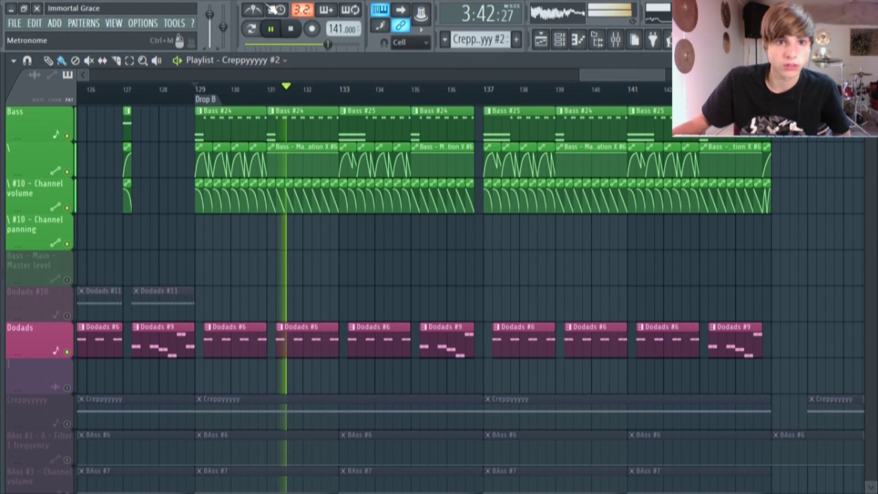
key(space)
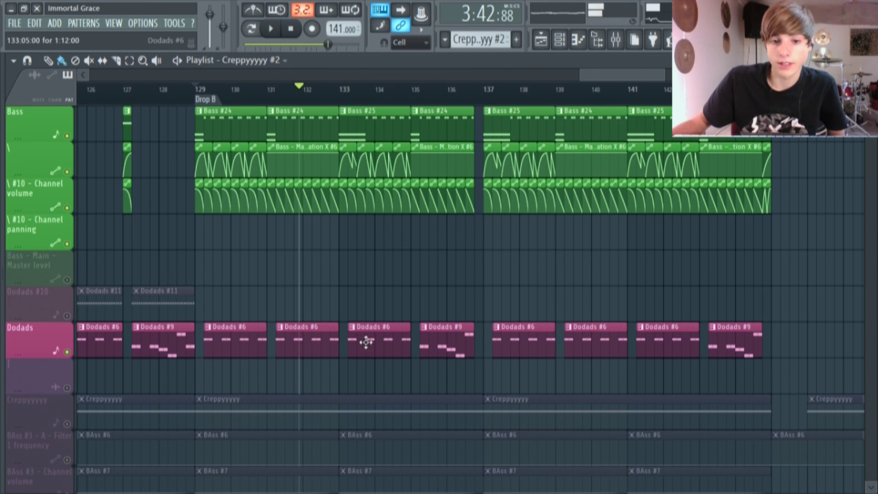
scroll(503, 106, left, 5)
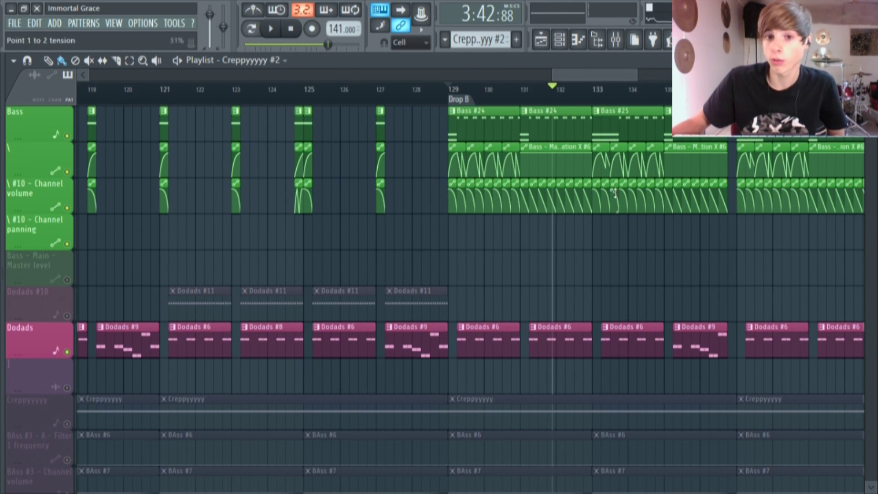
scroll(626, 305, right, 5)
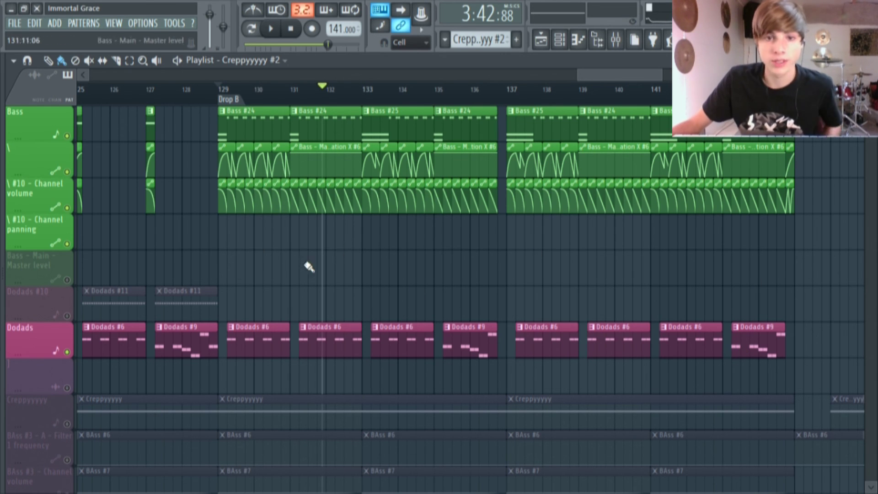
right_click(67, 280)
right_click(67, 279)
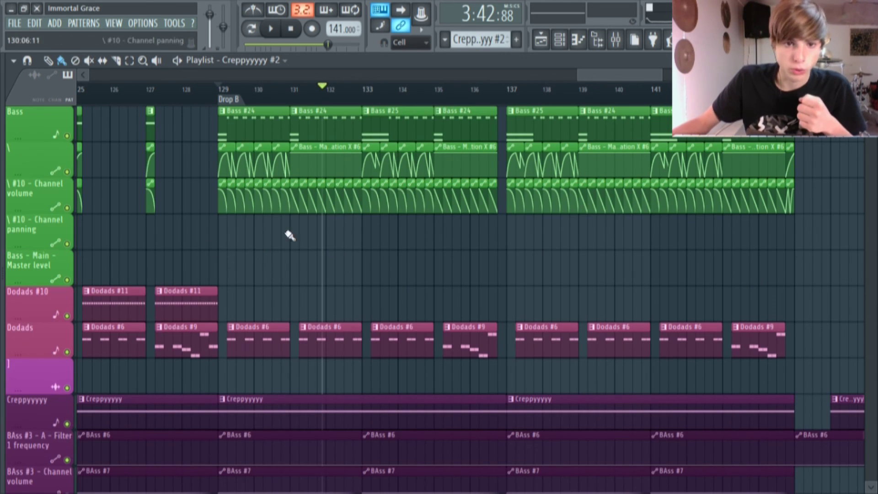
- Look through the sub, drum and crash tracks of Drop B and return the playhead to bar 129
scroll(523, 256, down, 10)
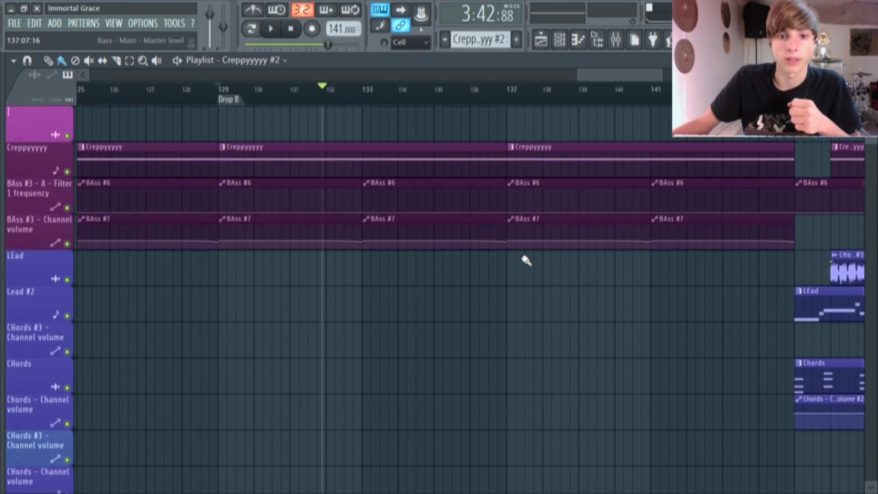
scroll(520, 265, up, 7)
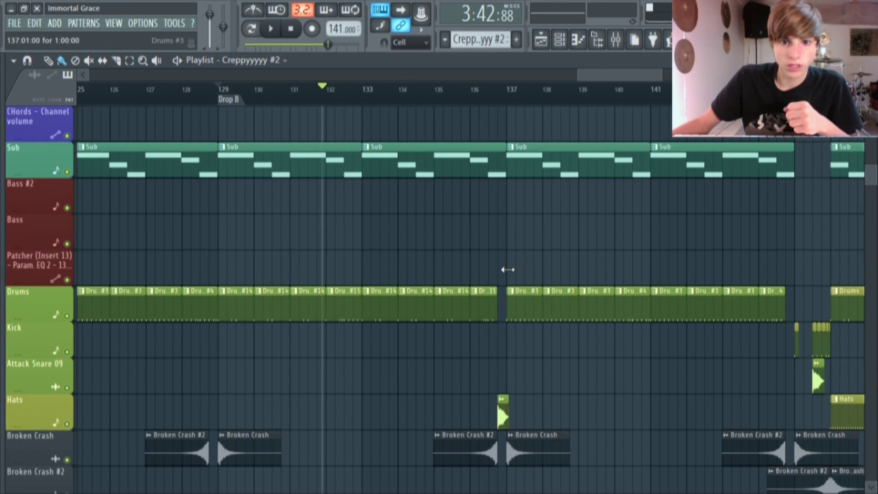
click(220, 94)
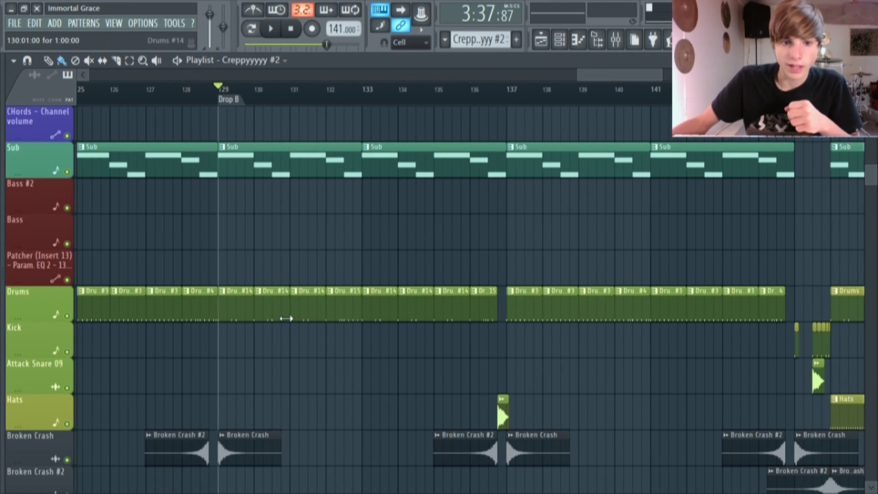
- Open the Dodads #9 clip near bar 143 in the piano roll, play the pattern on its own and pause it
drag(619, 77, 660, 77)
scroll(414, 282, up, 8)
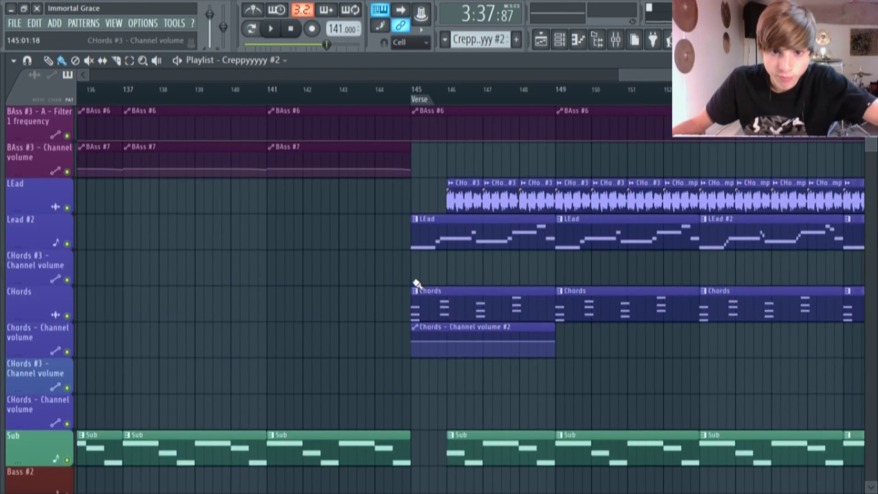
scroll(416, 283, up, 5)
scroll(549, 238, down, 4)
scroll(549, 238, up, 5)
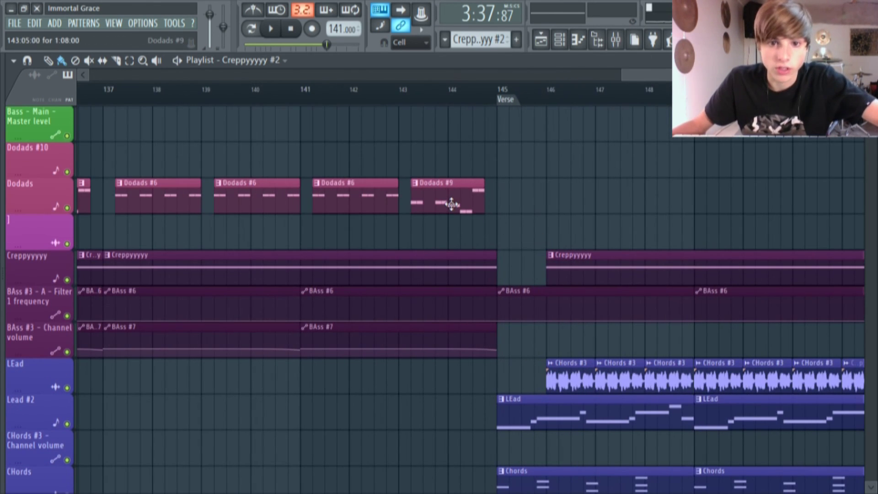
double_click(451, 204)
click(251, 29)
click(271, 28)
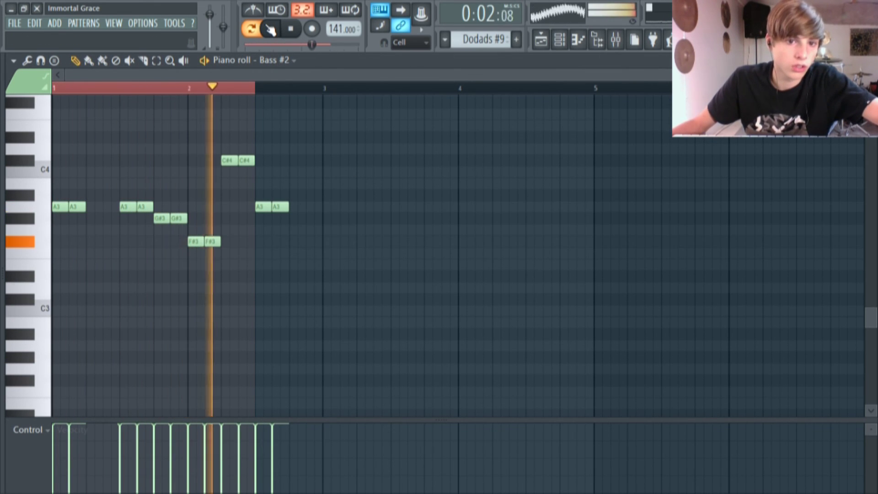
click(270, 28)
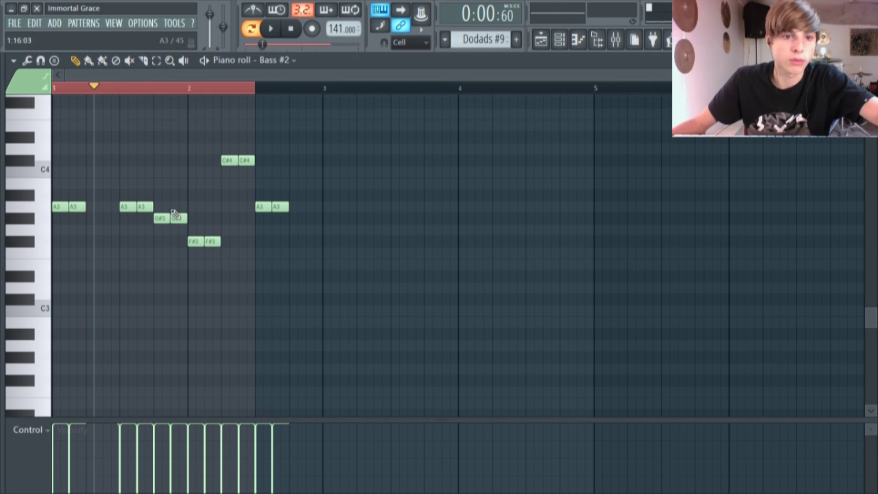
- Replay the Dodads #9 pattern from its start, pause it and return to the playlist
click(251, 28)
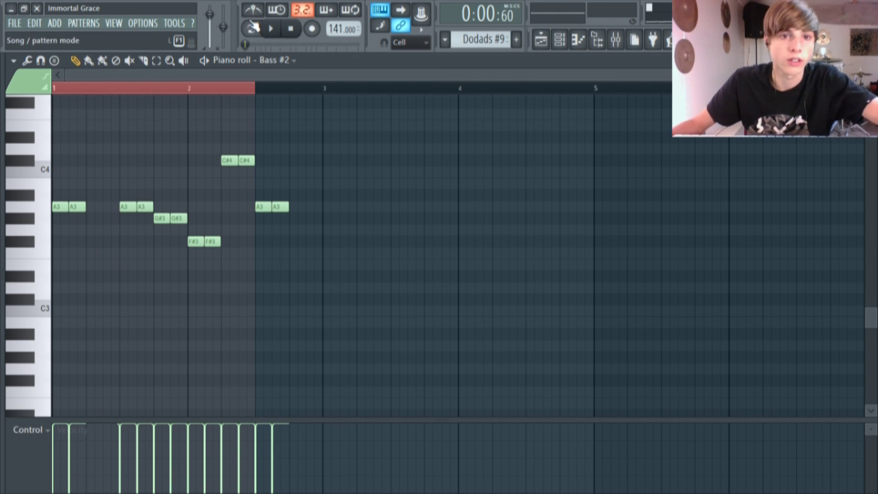
click(267, 31)
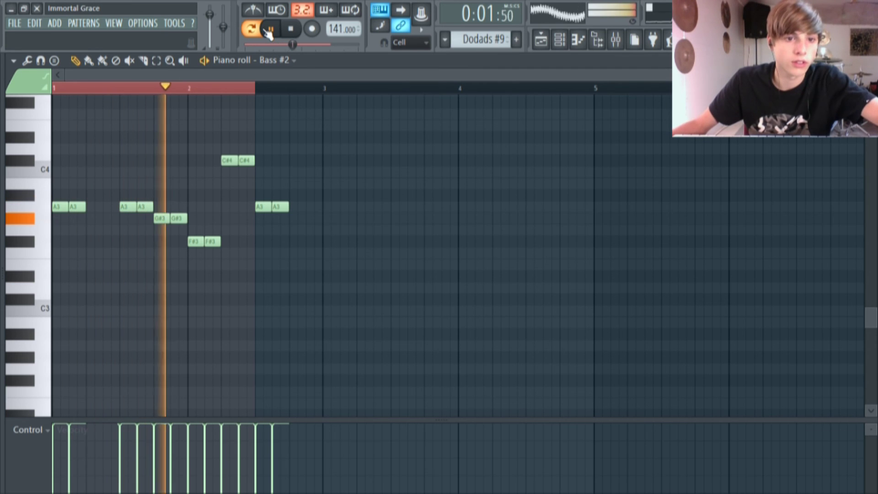
click(268, 30)
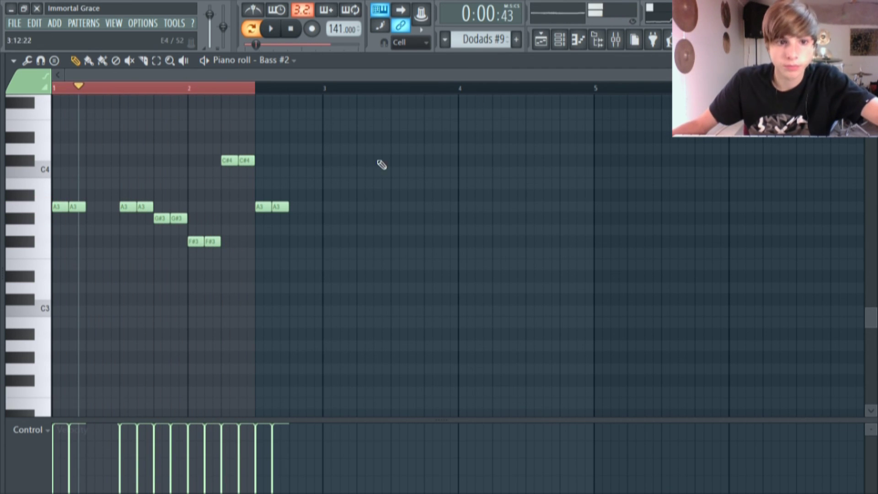
click(548, 45)
scroll(558, 212, up, 2)
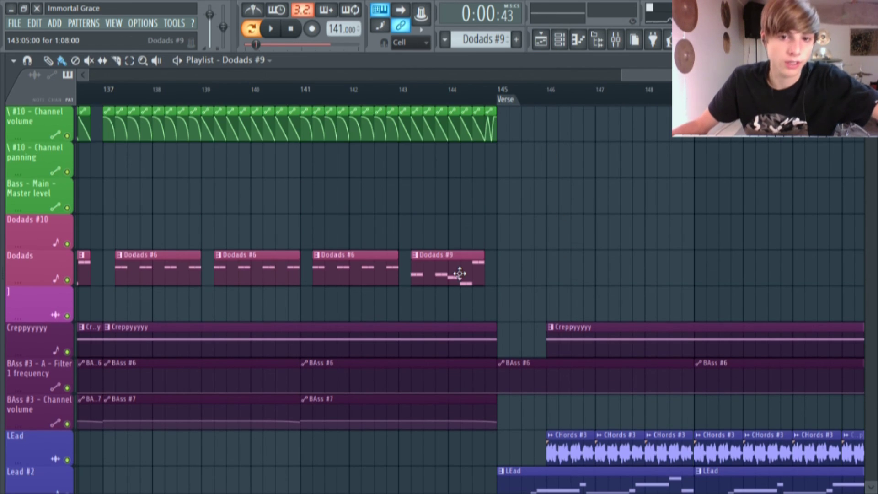
- Reopen the last Dodads #9 clip of Drop B, audition its notes once more and go back to the playlist
double_click(459, 274)
click(251, 30)
click(254, 26)
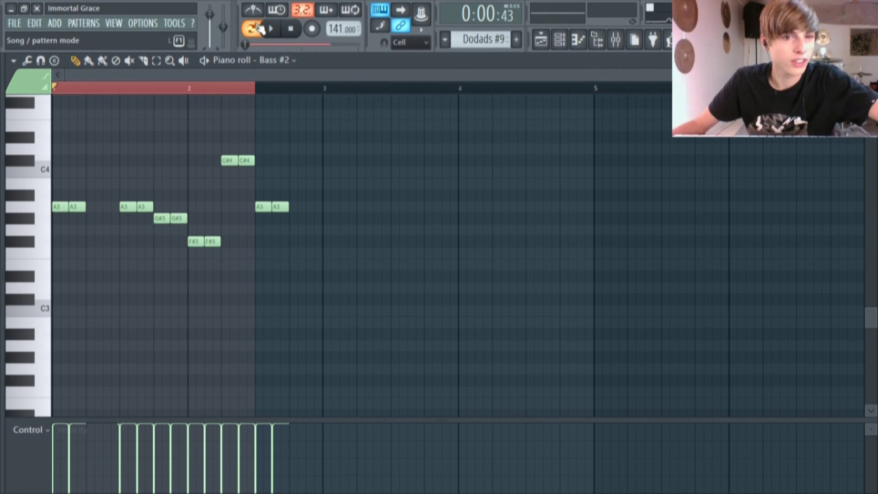
click(276, 29)
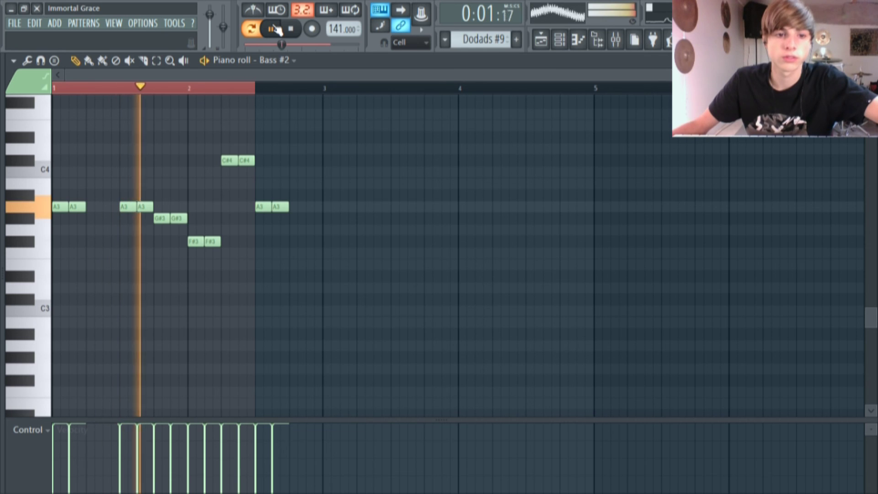
click(276, 30)
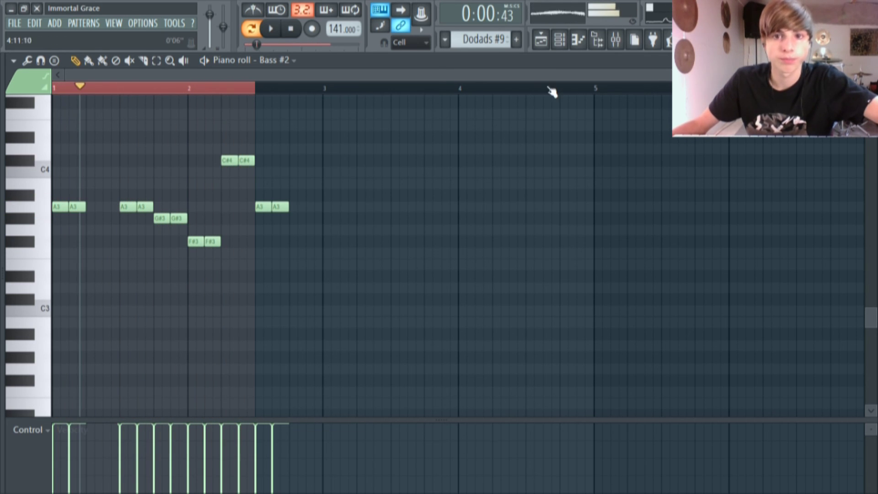
click(546, 45)
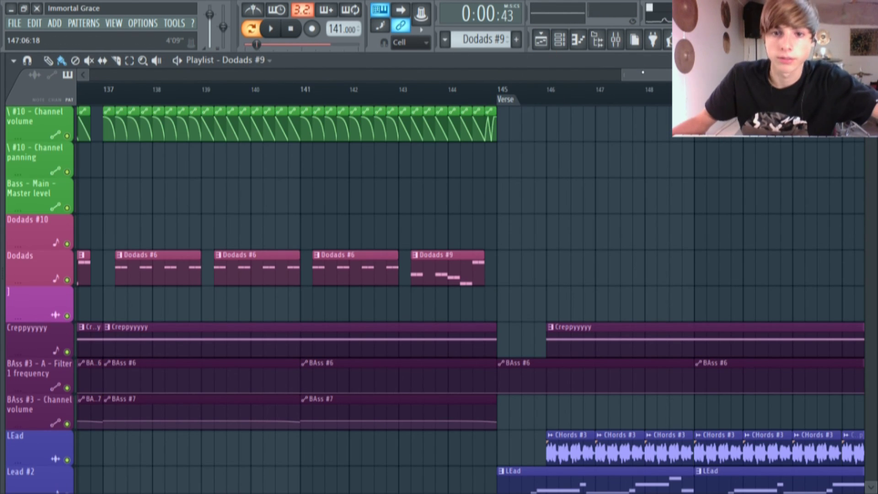
- Place the playhead at the Verse at bar 145 in song mode, play it and pause around bar 146
scroll(541, 133, right, 3)
click(378, 96)
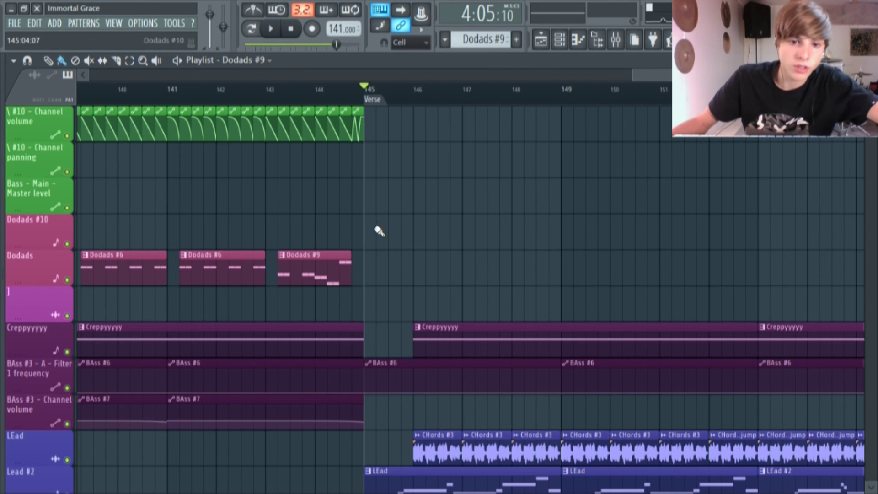
scroll(378, 230, up, 1)
click(271, 29)
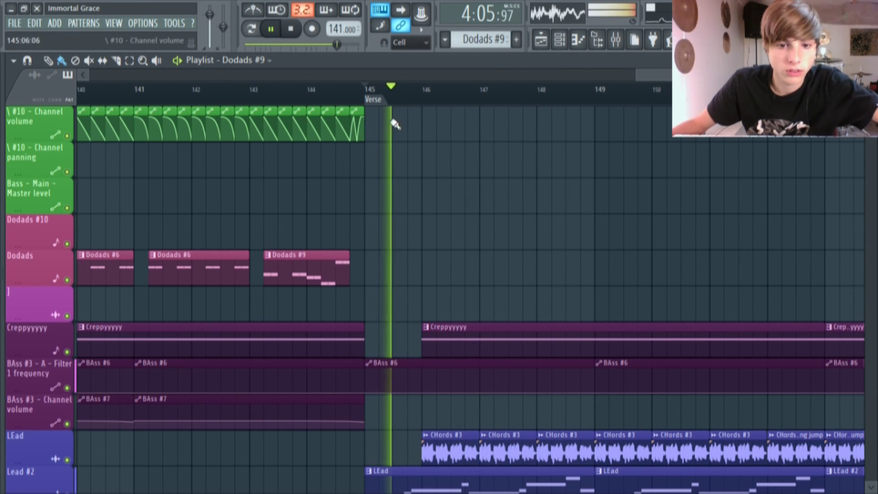
scroll(457, 274, down, 1)
click(278, 31)
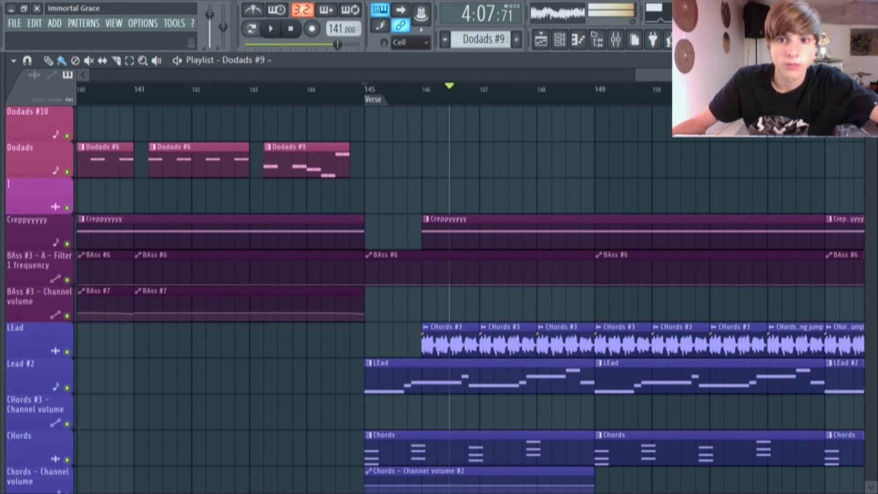
- Examine the Verse from bar 145 to 161, looking through its bass, Creppyyyyy, lead, chord, sub and drum tracks
scroll(533, 228, right, 3)
scroll(489, 241, down, 2)
scroll(458, 265, down, 4)
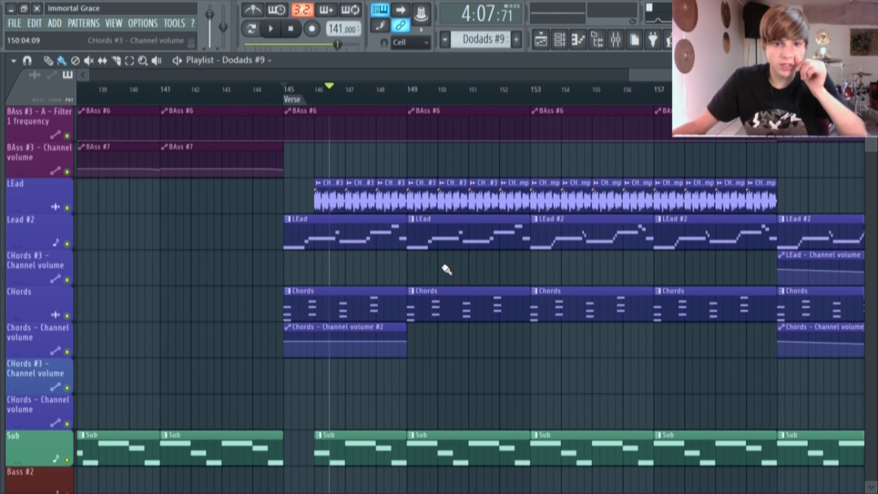
scroll(396, 320, up, 4)
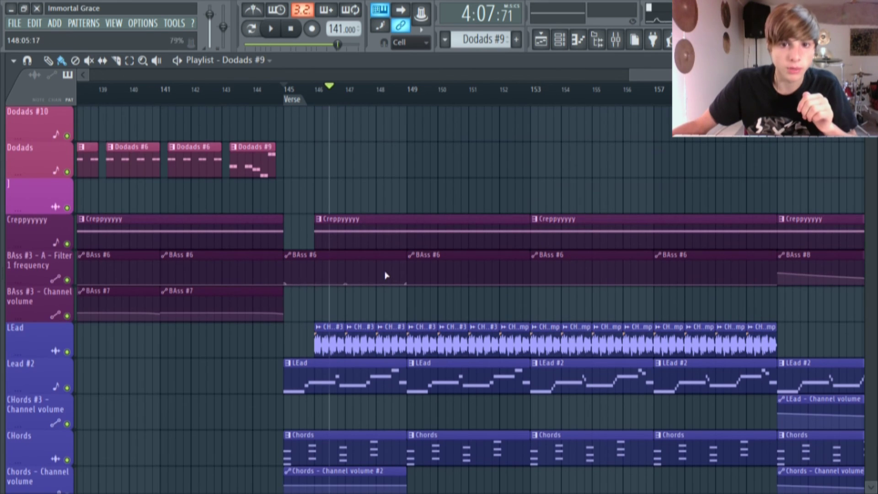
scroll(389, 256, up, 5)
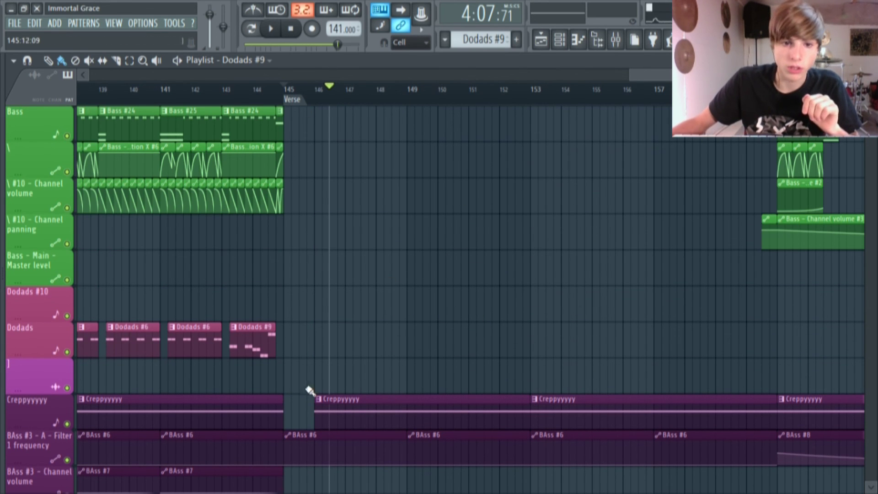
scroll(308, 376, right, 3)
scroll(549, 273, down, 7)
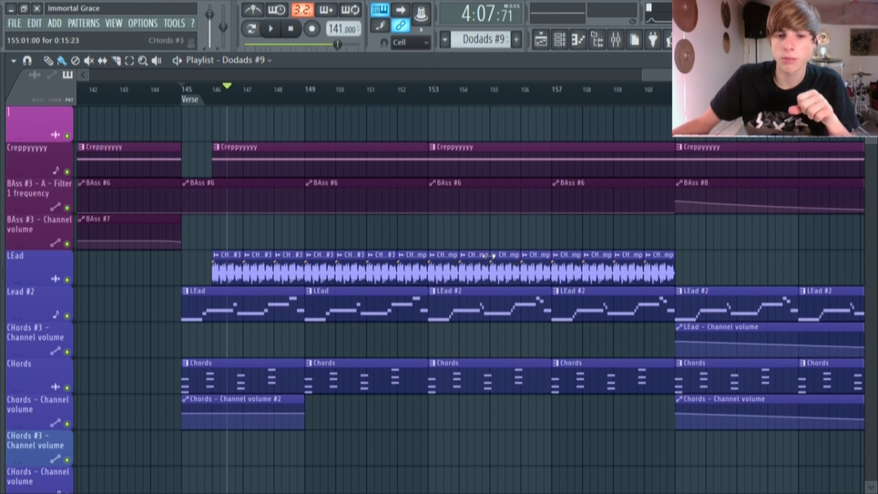
scroll(450, 198, up, 5)
scroll(453, 204, down, 8)
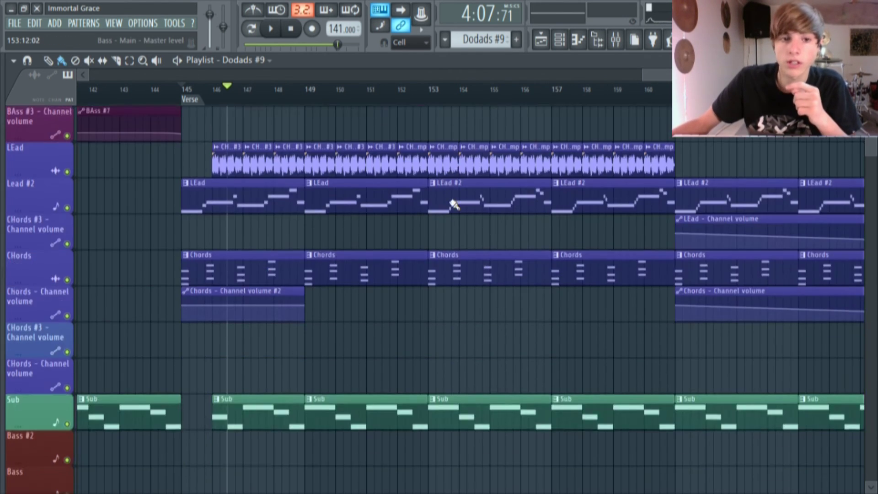
scroll(454, 204, down, 10)
scroll(467, 217, up, 19)
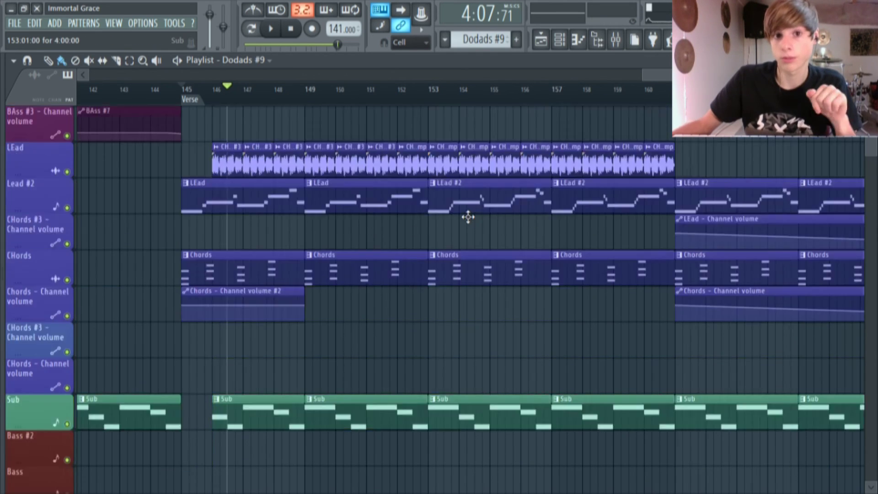
- Go to the Outro, place the playhead at bar 161 and look through its tracks down to the kick, hats and crashes
scroll(470, 280, right, 1)
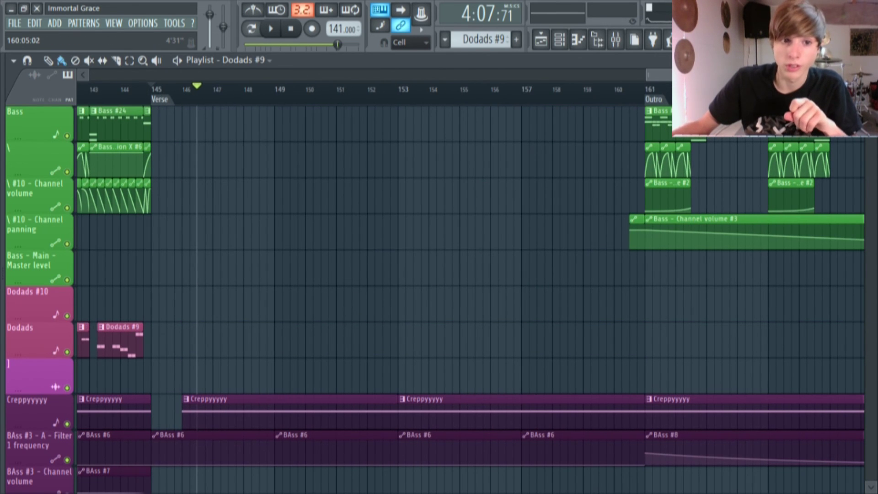
scroll(471, 280, right, 6)
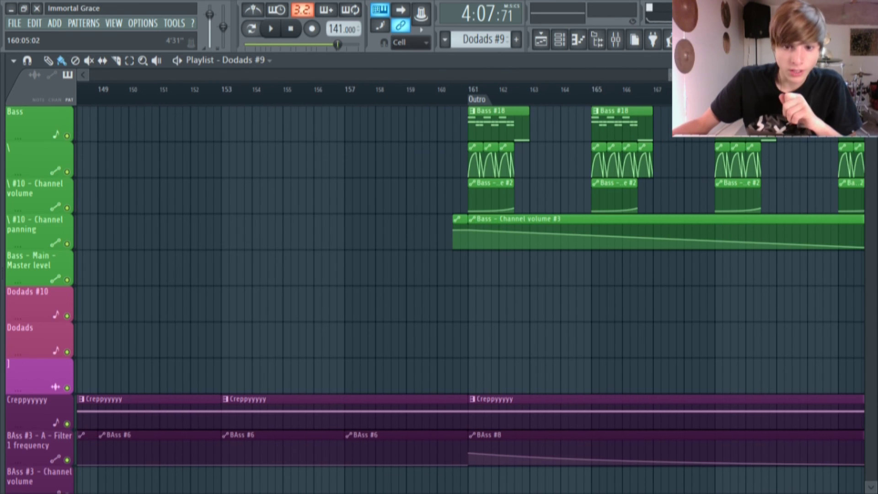
scroll(343, 309, down, 13)
scroll(460, 265, up, 6)
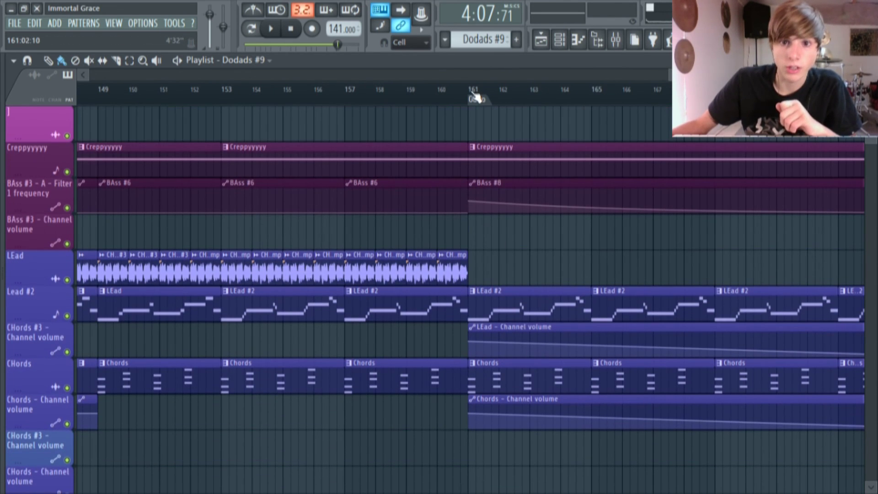
scroll(548, 183, right, 10)
scroll(639, 220, down, 4)
scroll(639, 220, down, 7)
scroll(160, 402, down, 3)
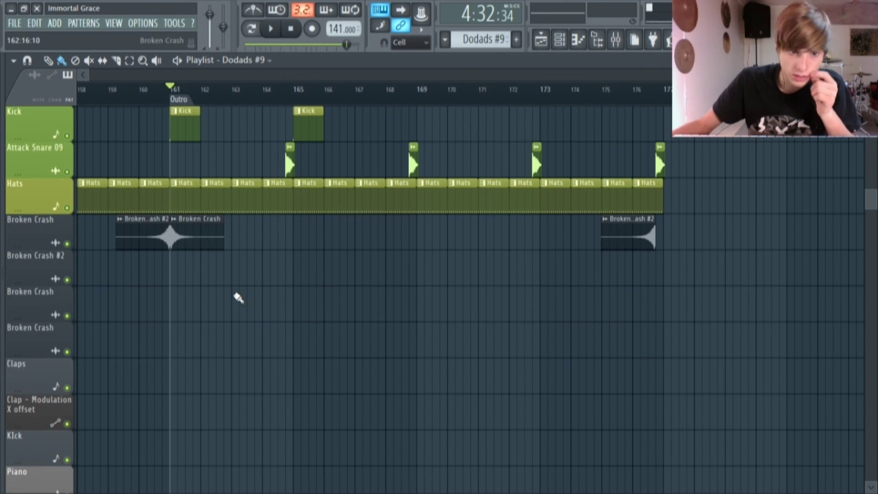
- Examine the Outro's sub, chord, lead and bass parts together with their volume and filter automation
scroll(229, 297, up, 11)
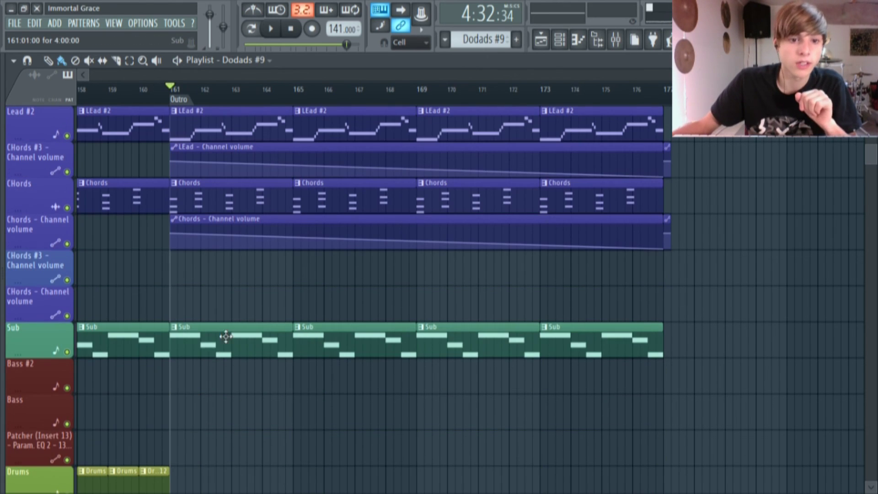
scroll(384, 320, up, 3)
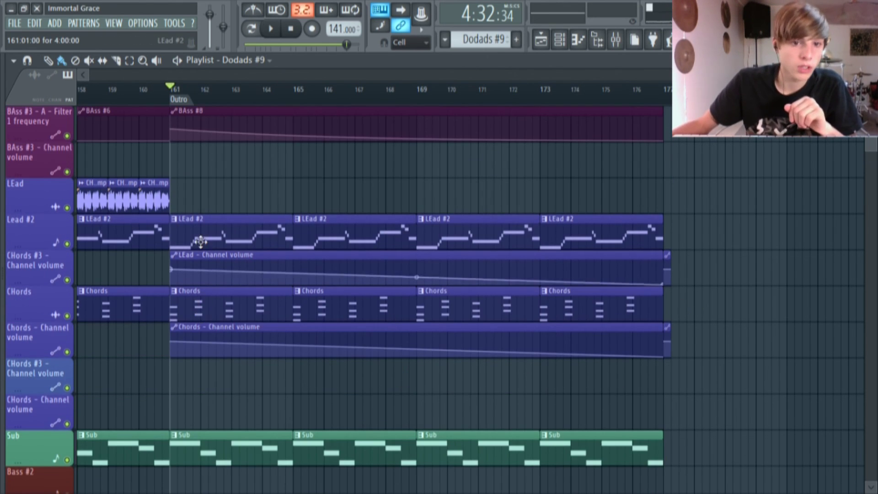
scroll(434, 320, up, 7)
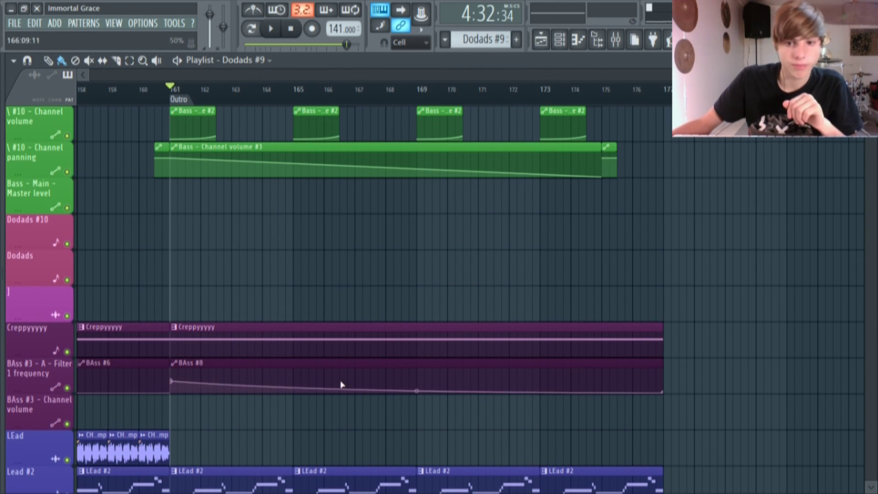
scroll(301, 382, up, 2)
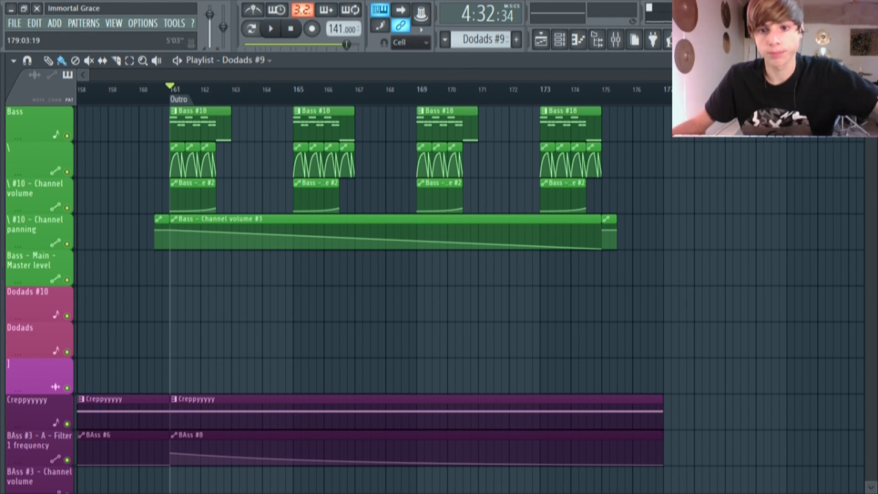
- Show the whole arrangement in the playlist and return the playhead to the start of the song
scroll(724, 141, left, 1)
scroll(699, 156, down, 4)
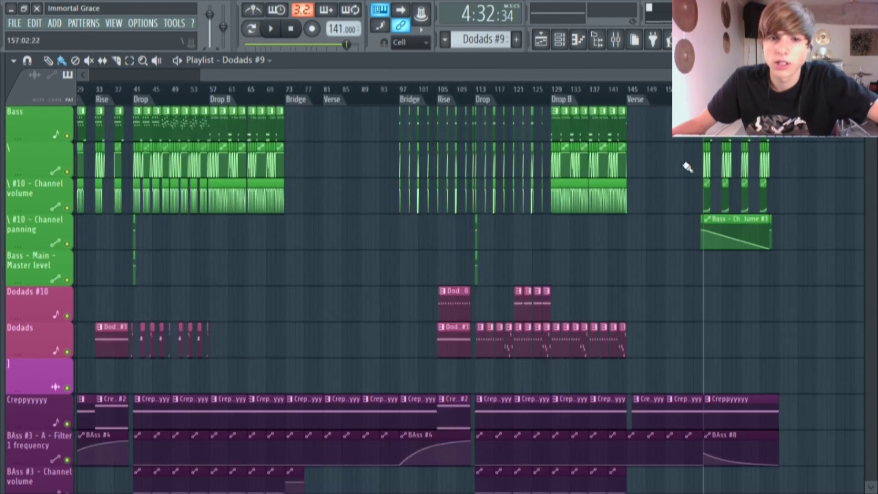
click(227, 89)
key(space)
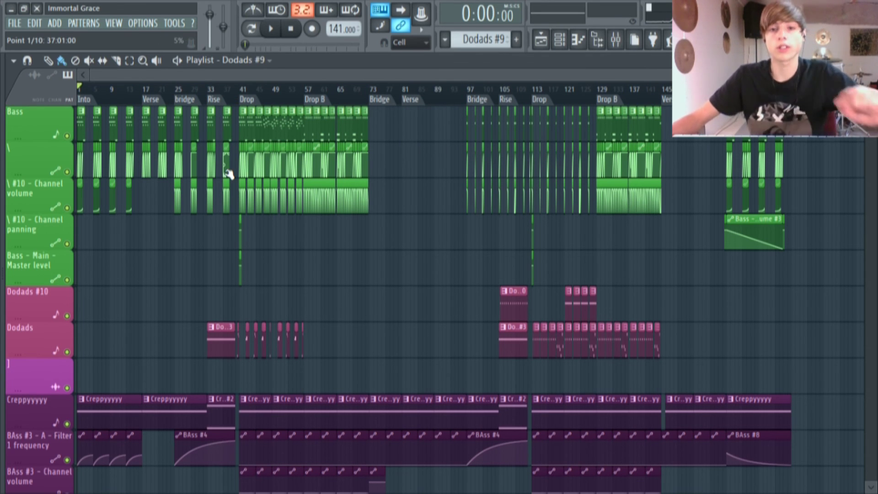